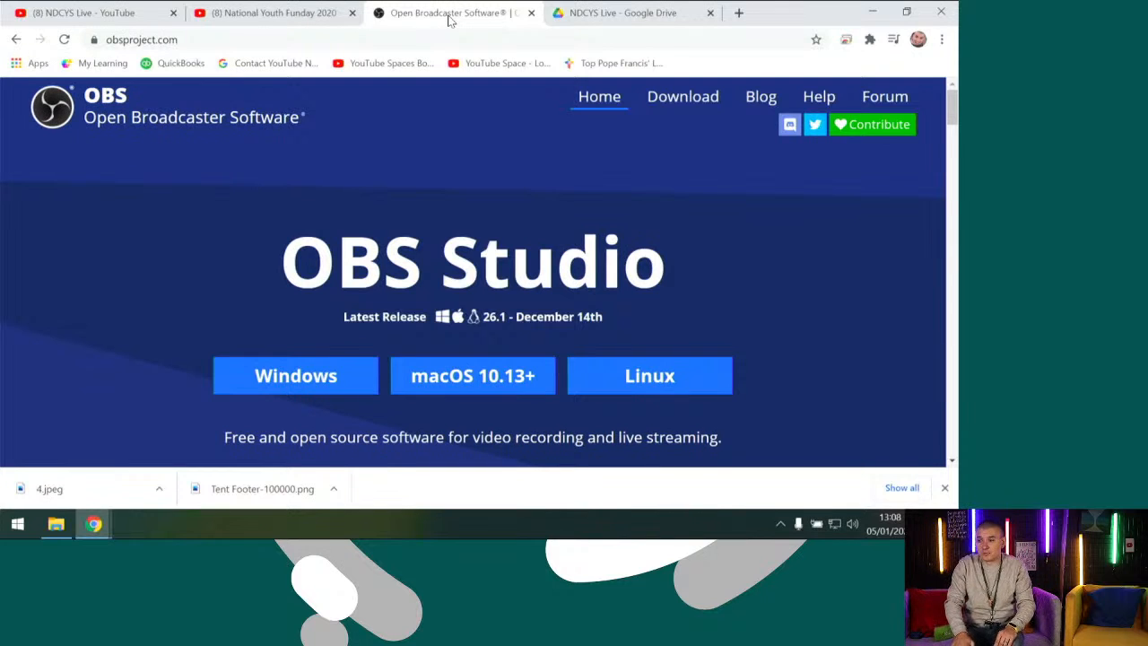
Try to install OBS Studio 26.1 from the full installer in the Downloads folder, using the default destination
click(56, 525)
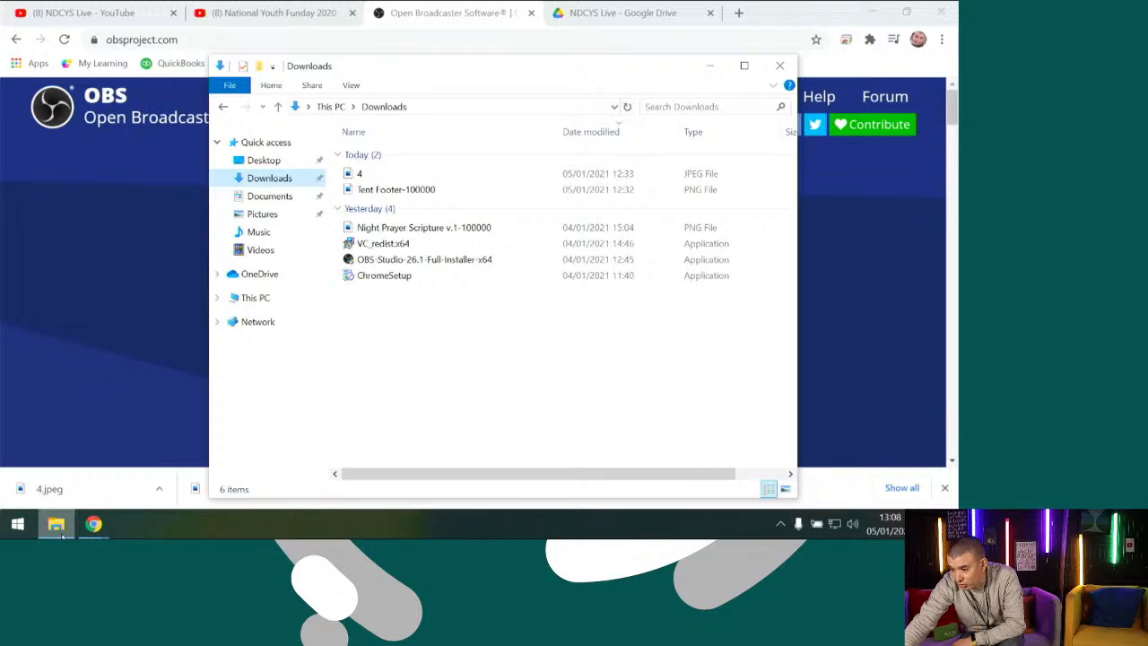
double_click(383, 260)
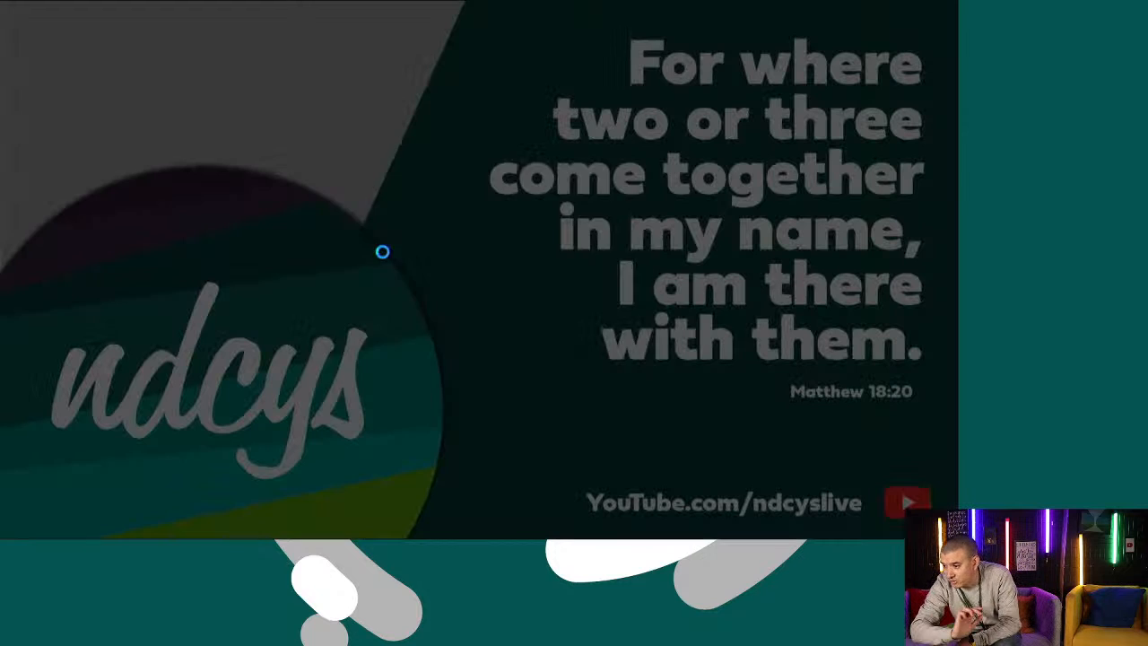
click(378, 362)
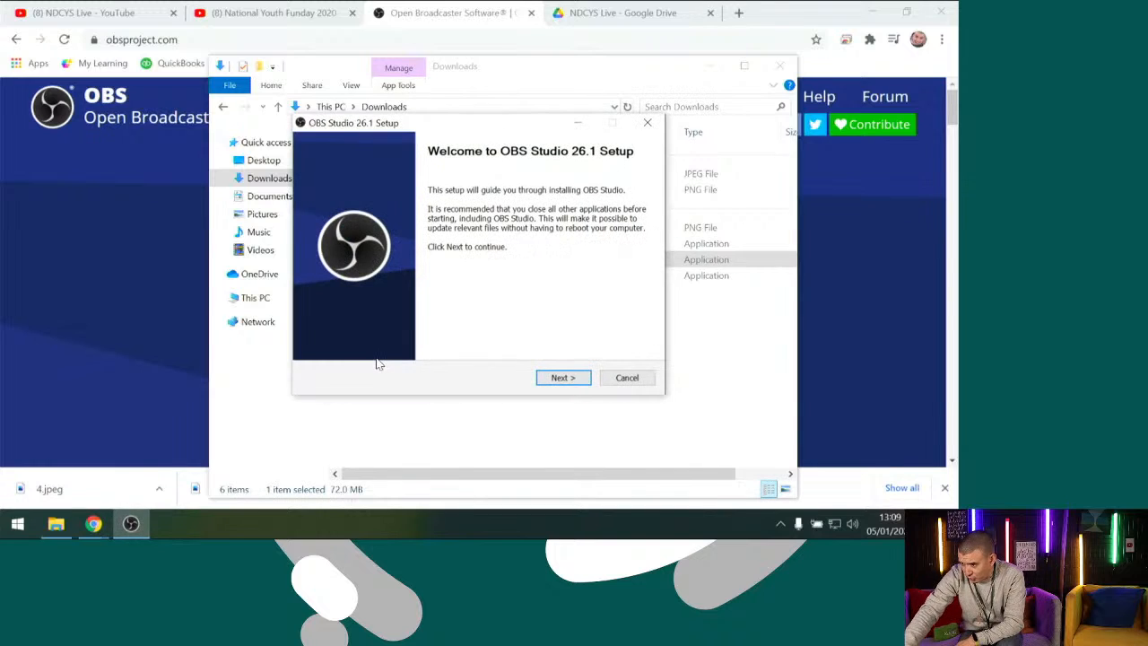
click(560, 379)
click(561, 379)
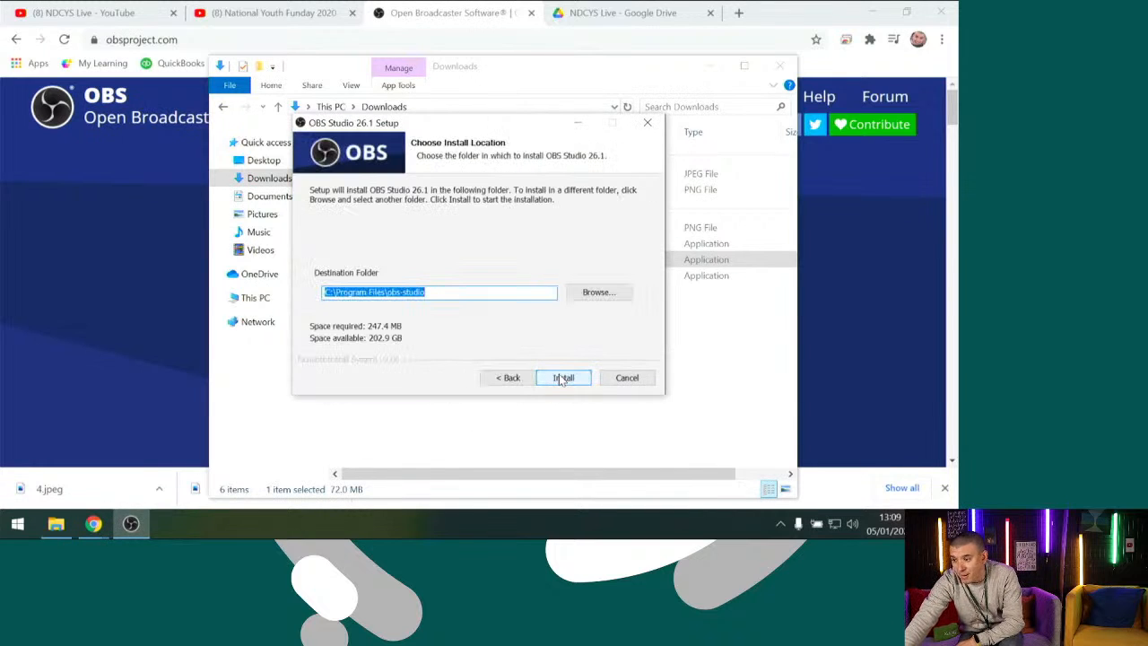
click(562, 378)
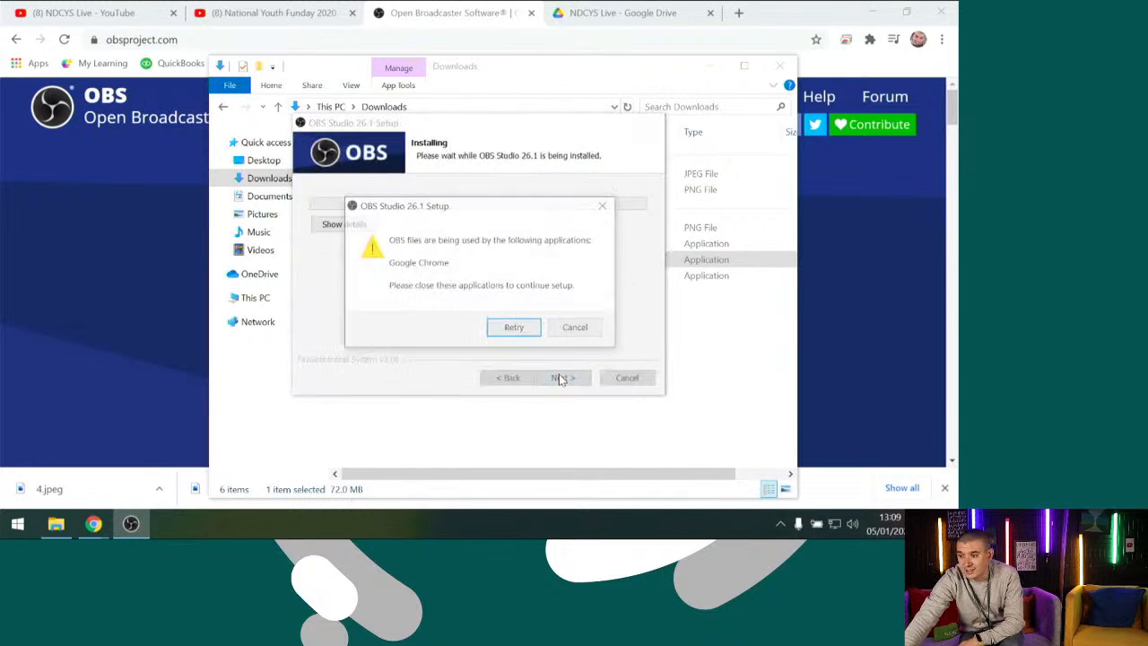
click(516, 330)
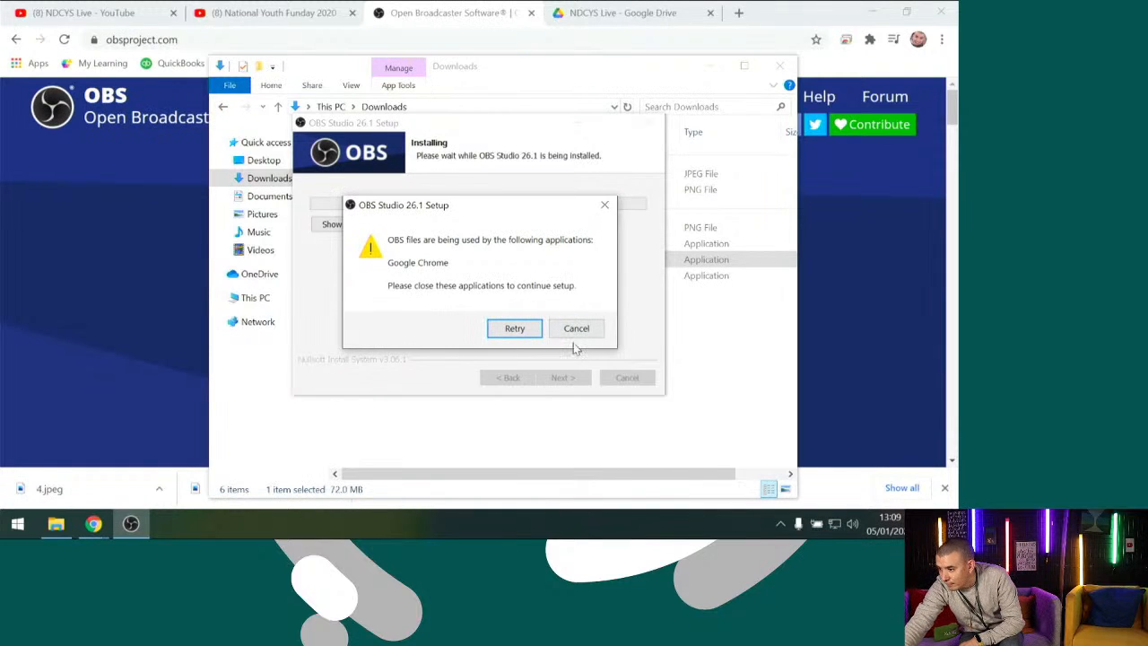
click(576, 329)
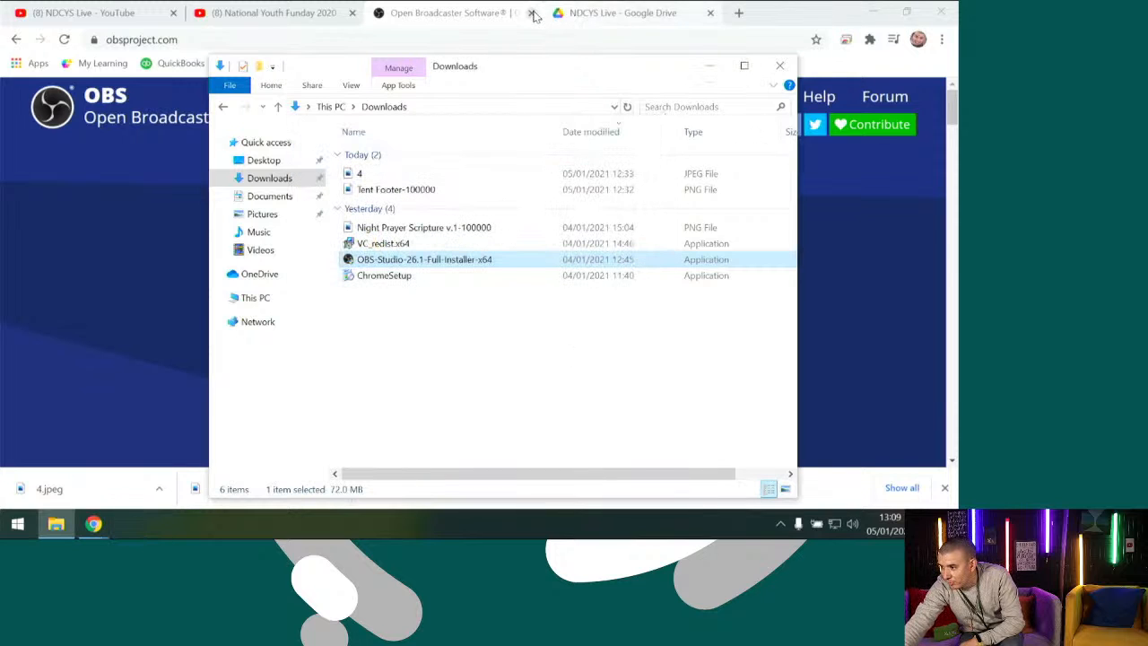
Close the OBS website tab and the browser's downloads bar, and try the OBS Studio 26.1 installation again
click(579, 10)
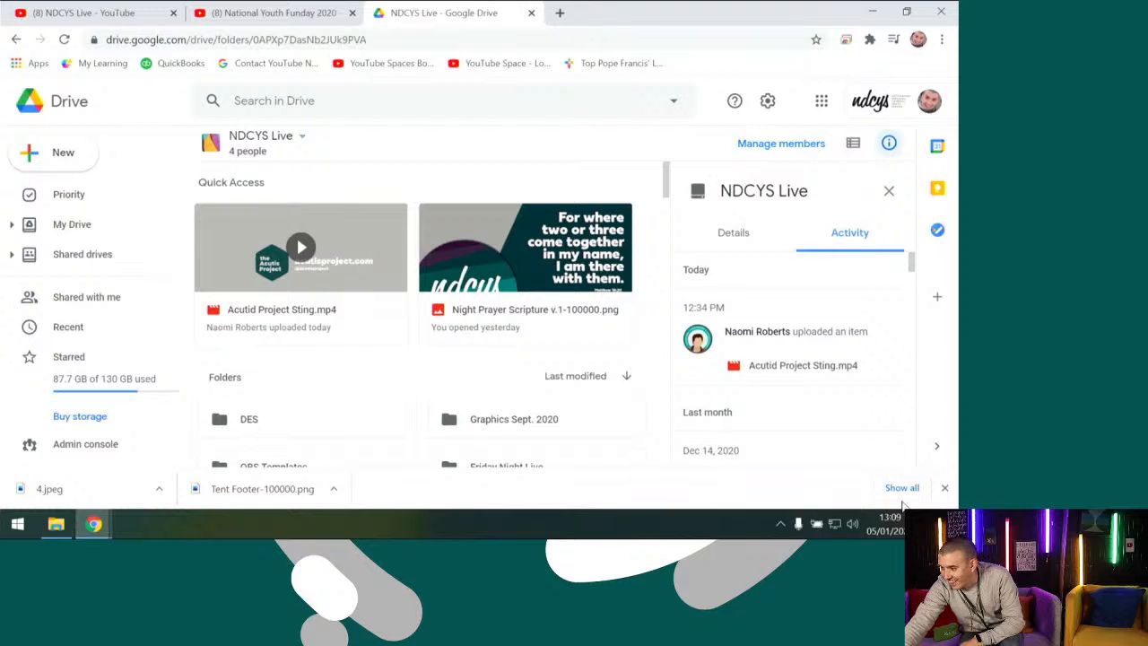
click(947, 488)
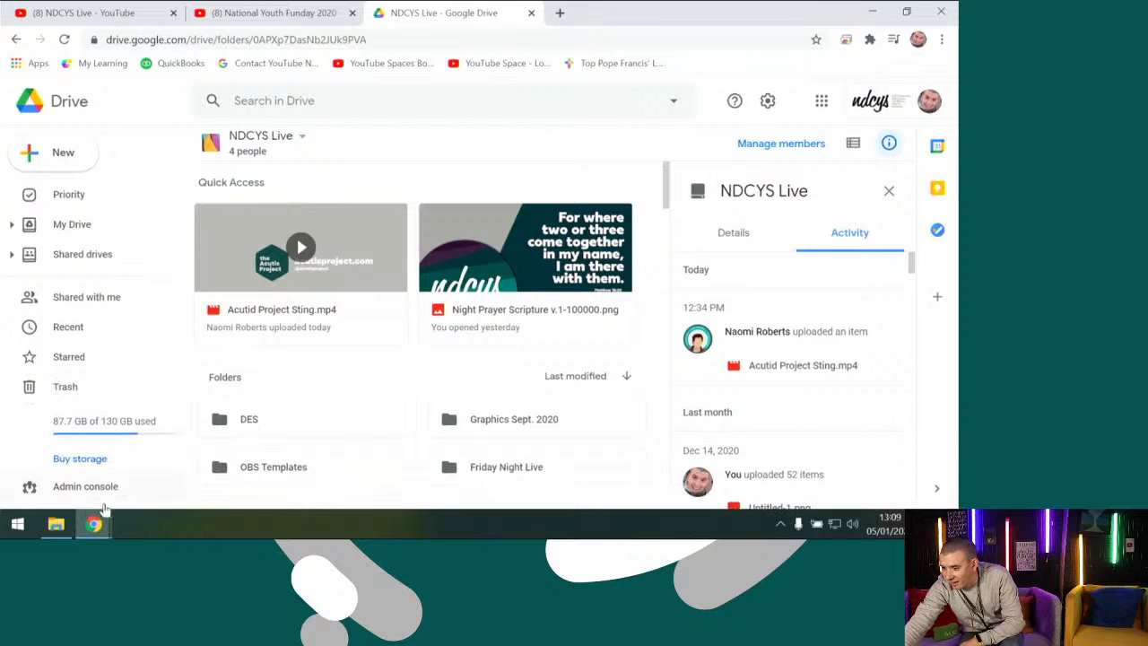
click(56, 525)
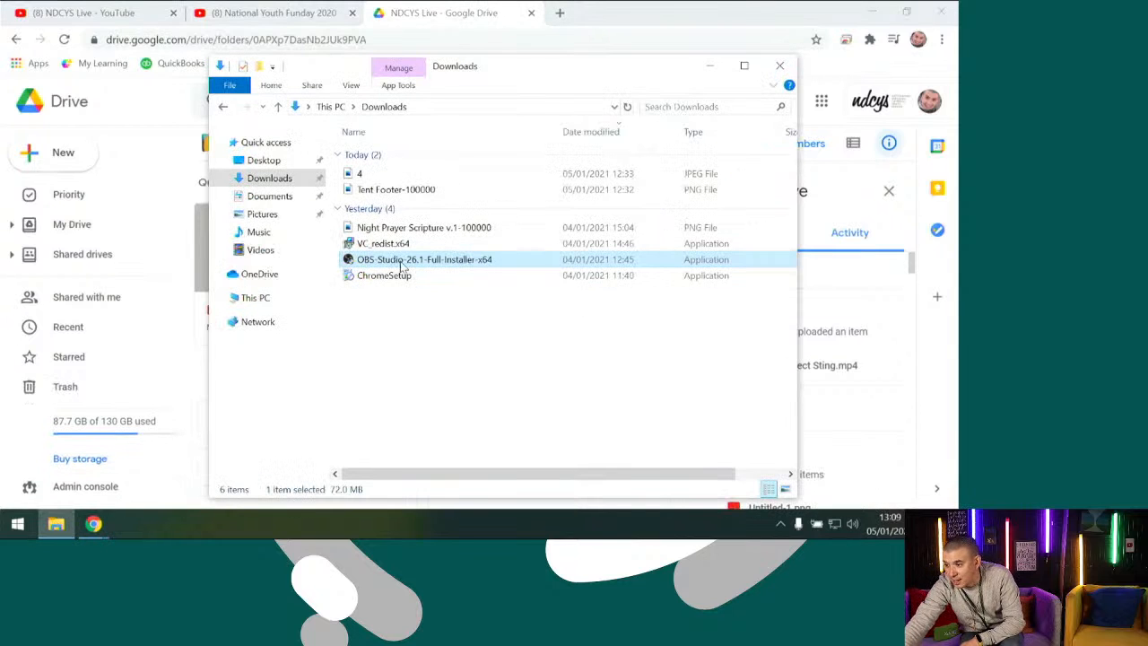
double_click(400, 261)
click(402, 361)
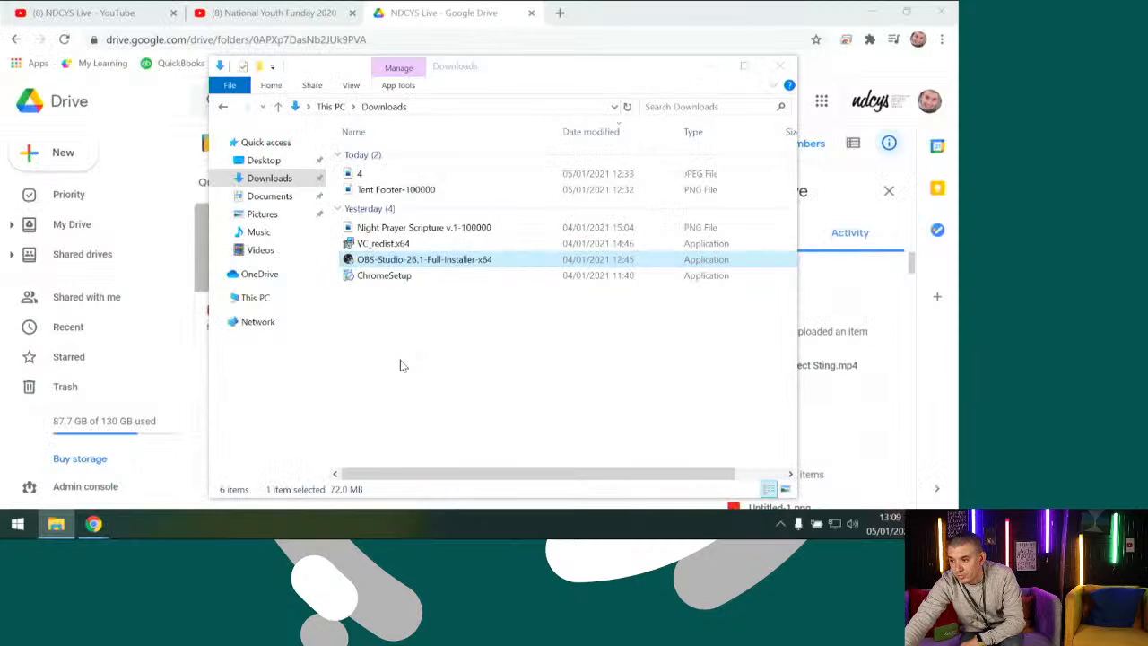
click(560, 382)
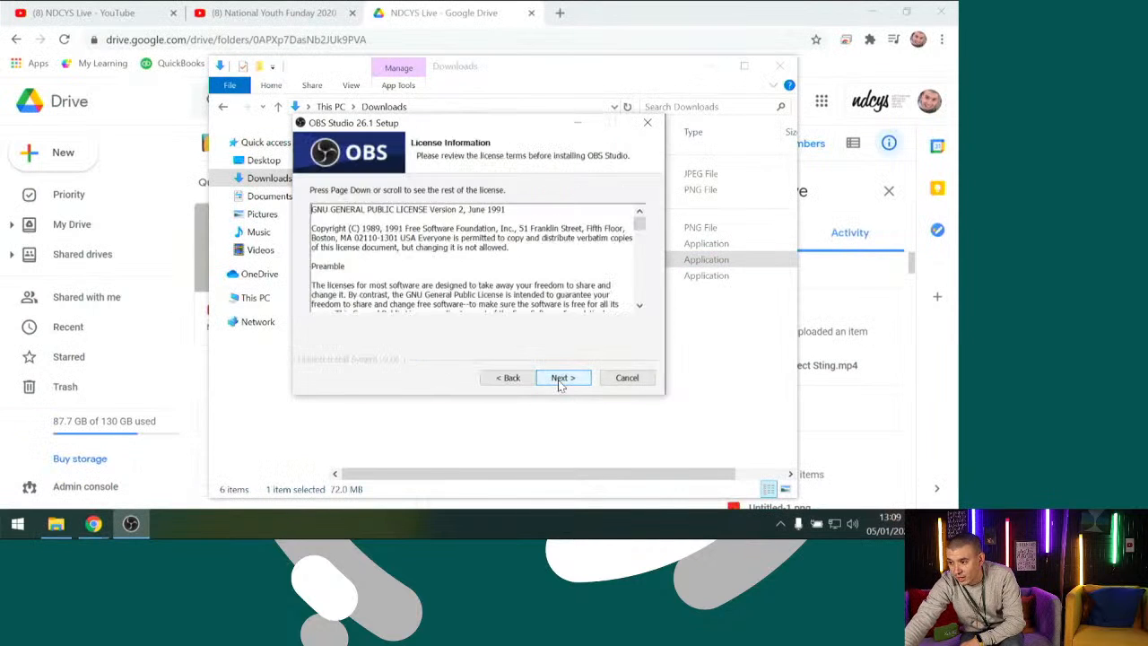
click(560, 382)
click(559, 380)
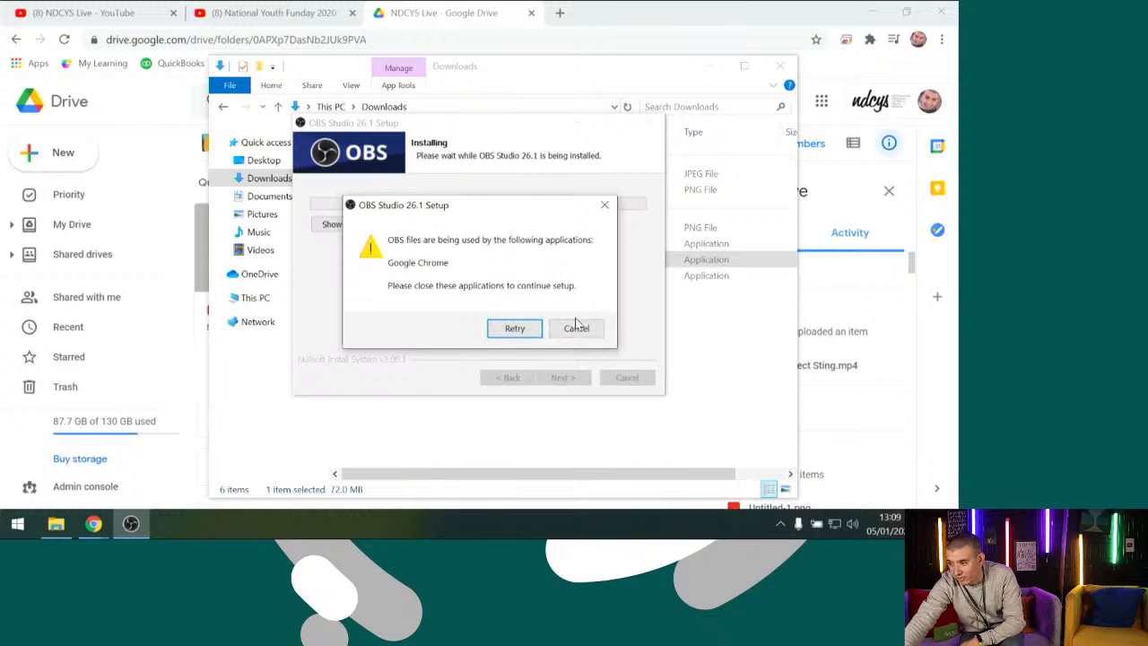
click(576, 329)
Close Google Chrome completely so that it no longer uses any OBS files
click(933, 25)
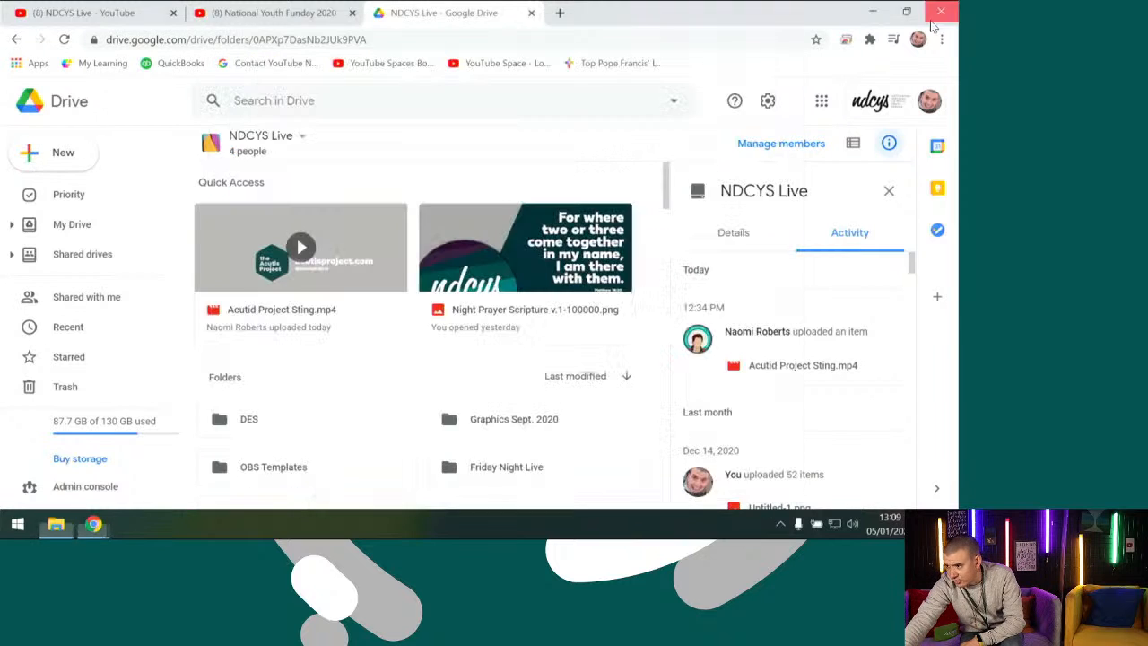
click(932, 21)
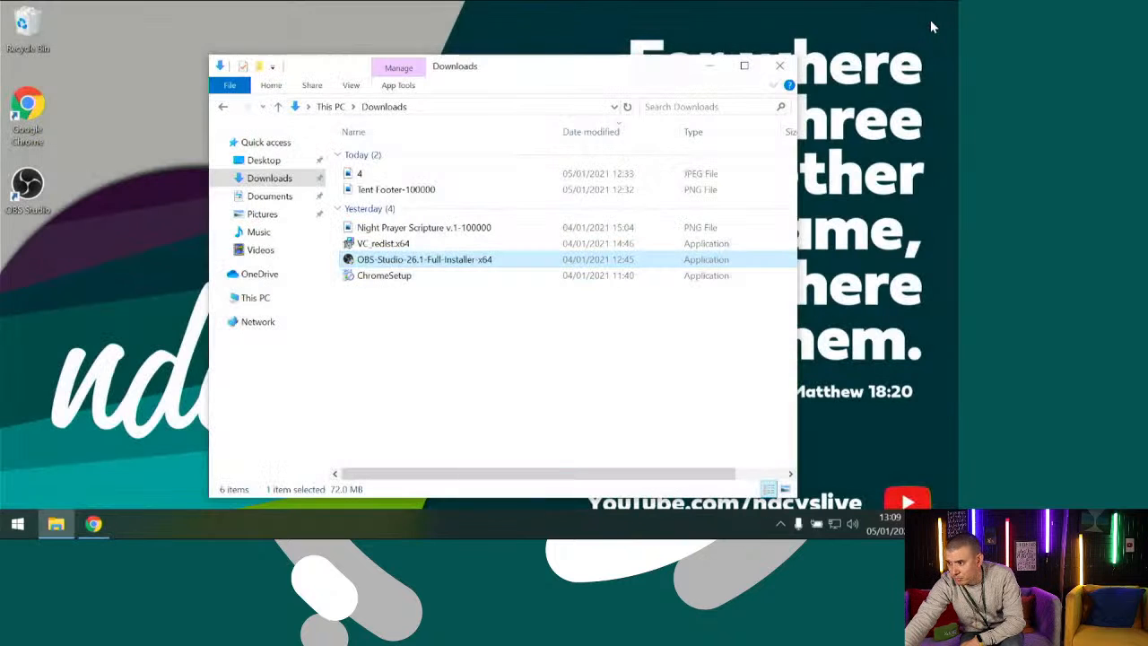
right_click(106, 515)
click(100, 493)
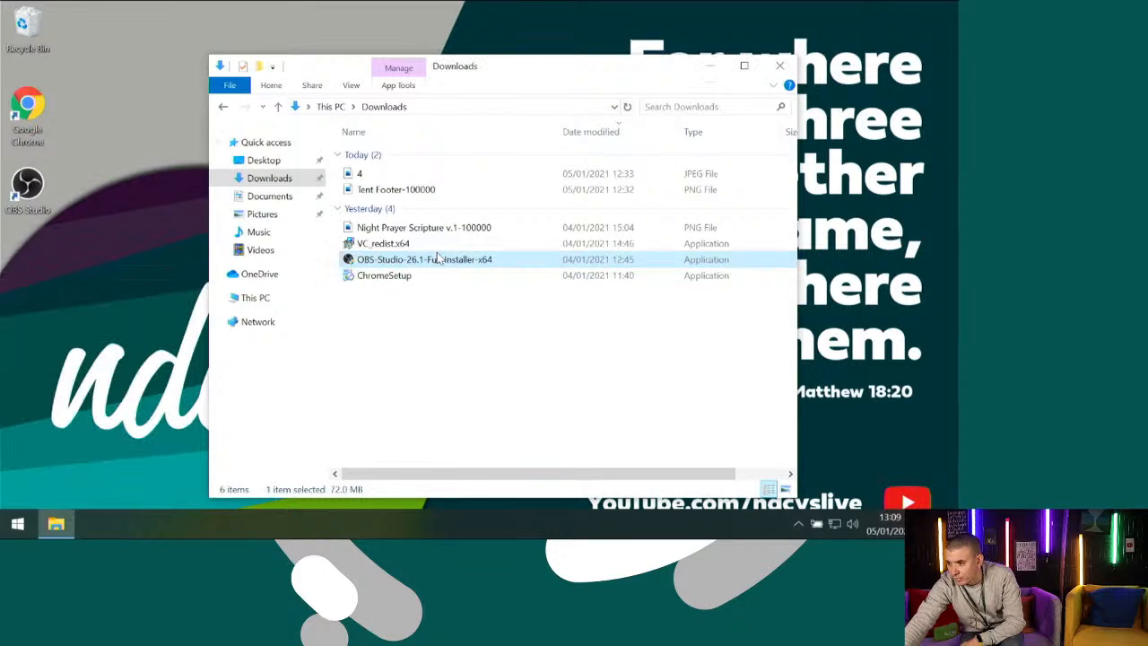
Install OBS Studio 26.1 from the Downloads folder with administrator permission and the default destination, and launch it
double_click(433, 259)
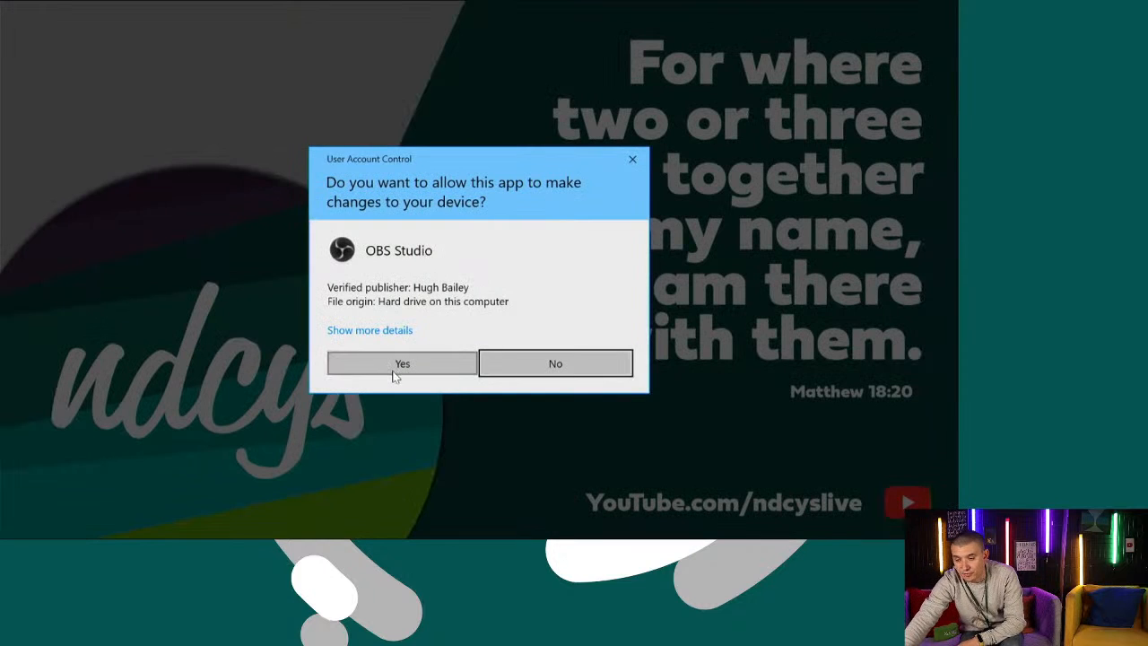
click(392, 372)
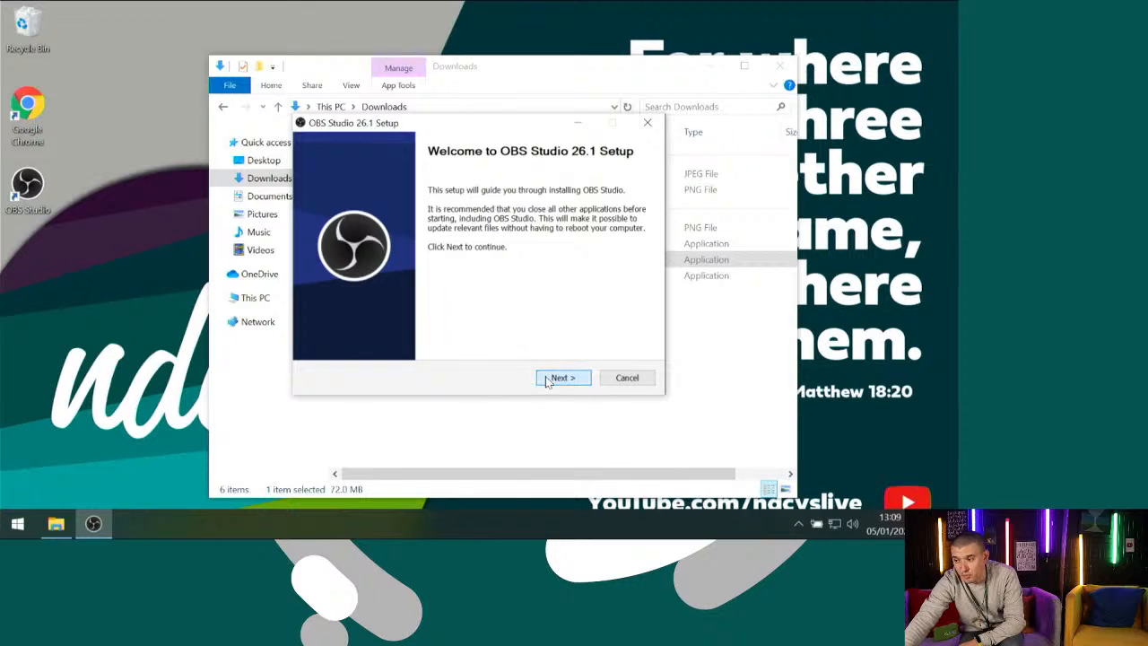
click(562, 378)
click(562, 377)
click(562, 377)
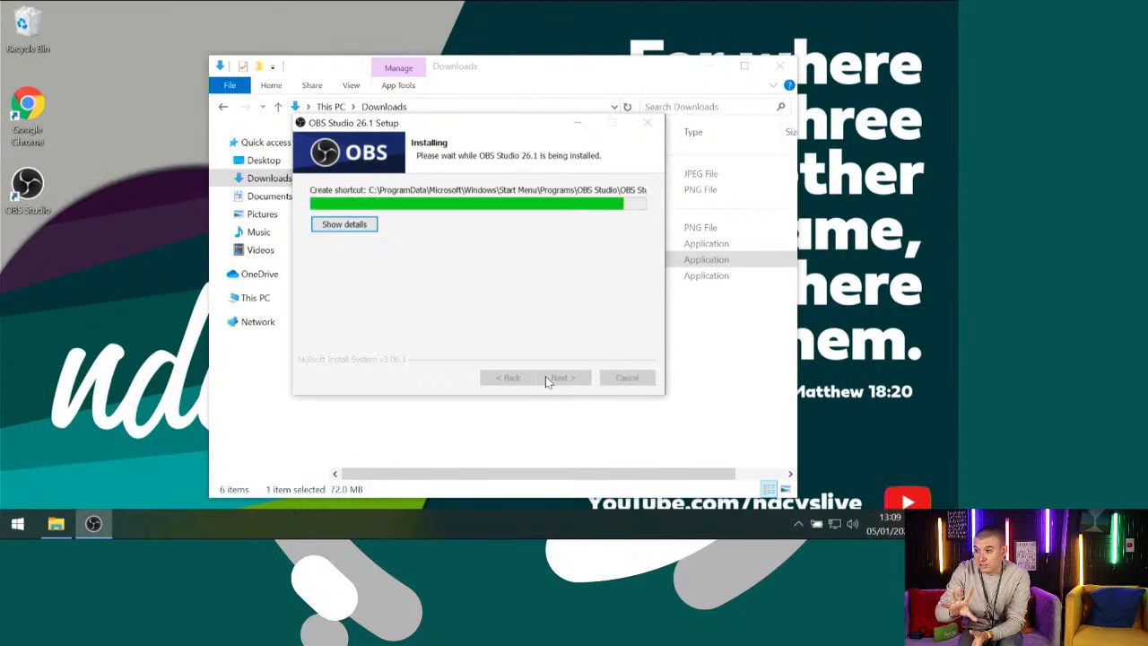
click(547, 381)
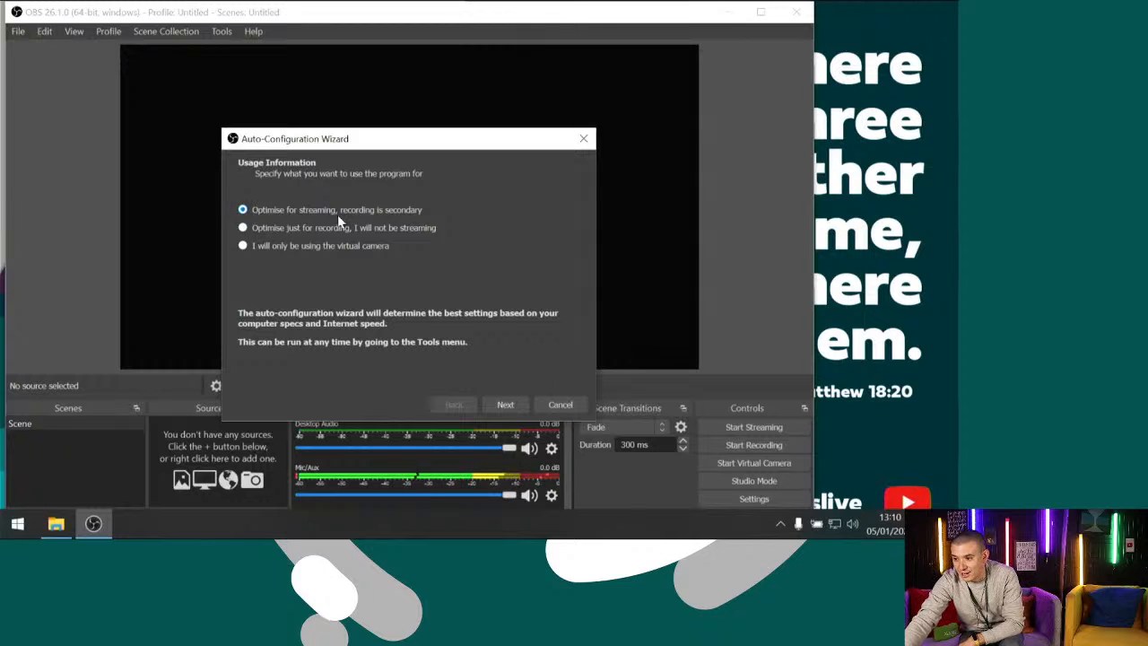
Optimise the auto-configuration for streaming and set the base canvas resolution to 1920x1080 and the FPS to 30
click(504, 405)
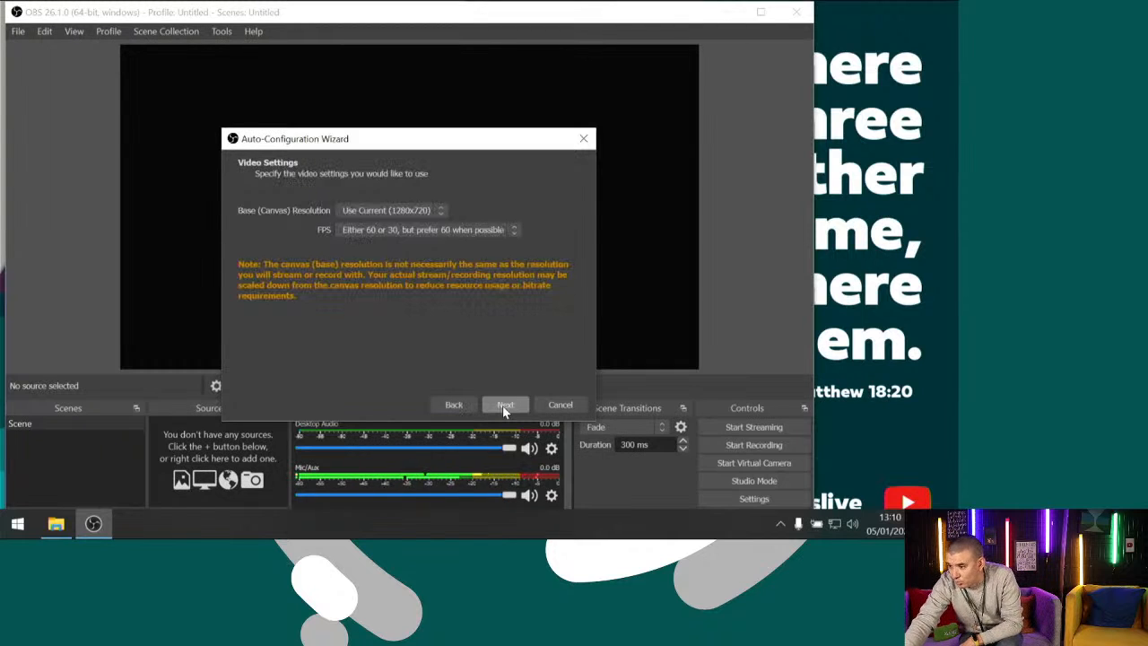
click(377, 215)
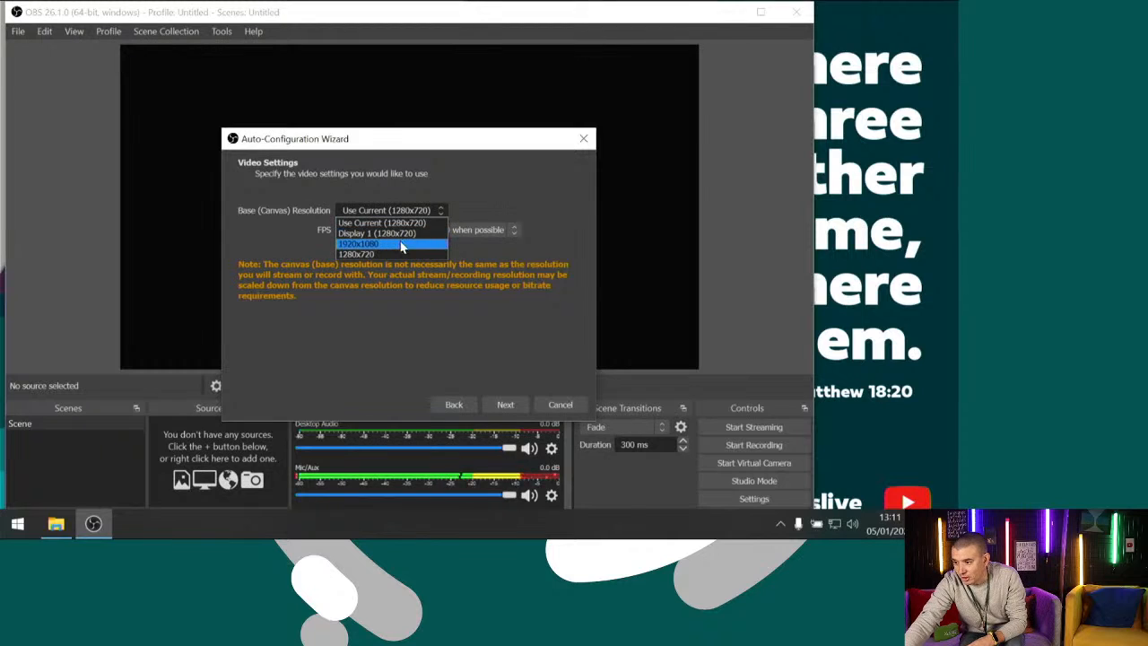
click(378, 244)
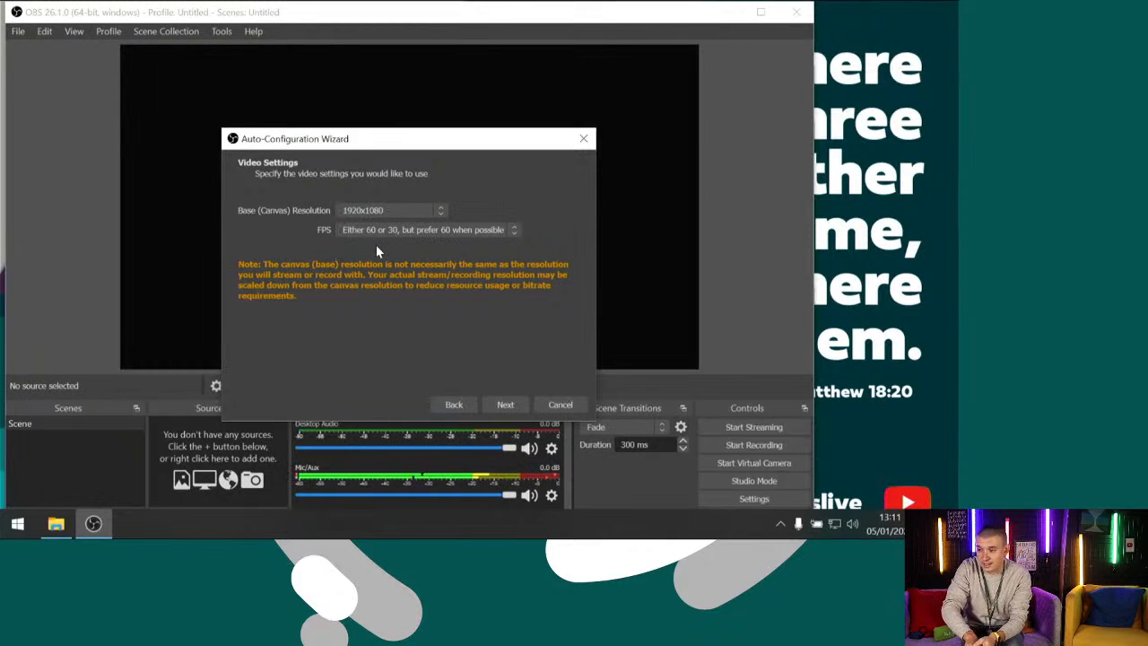
click(372, 230)
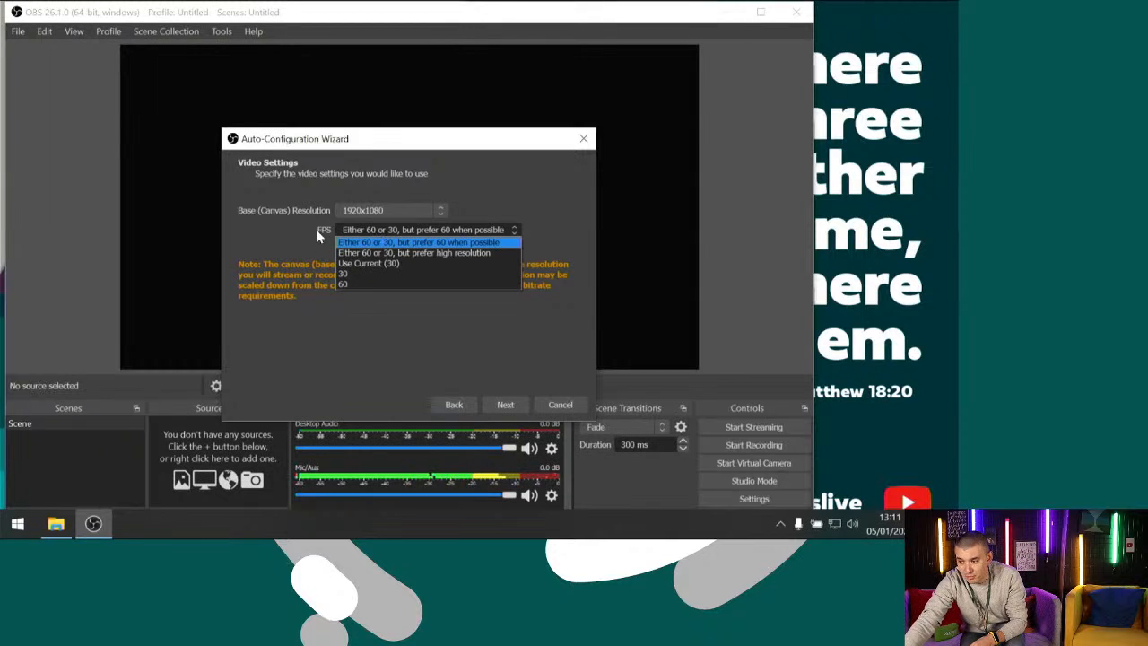
click(371, 269)
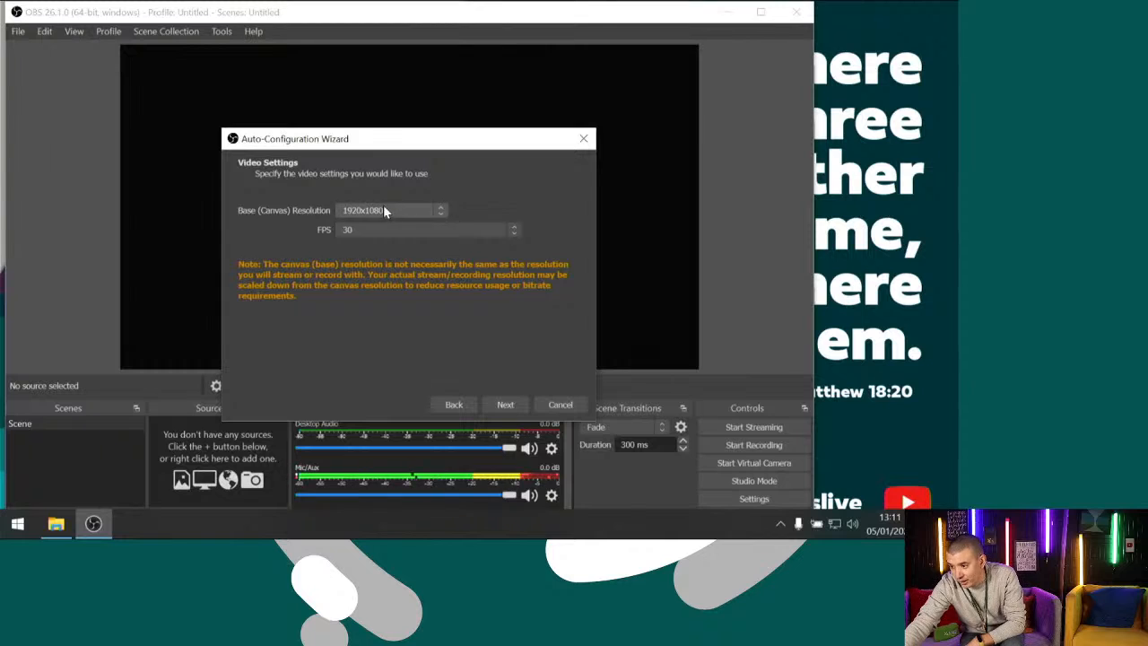
click(492, 404)
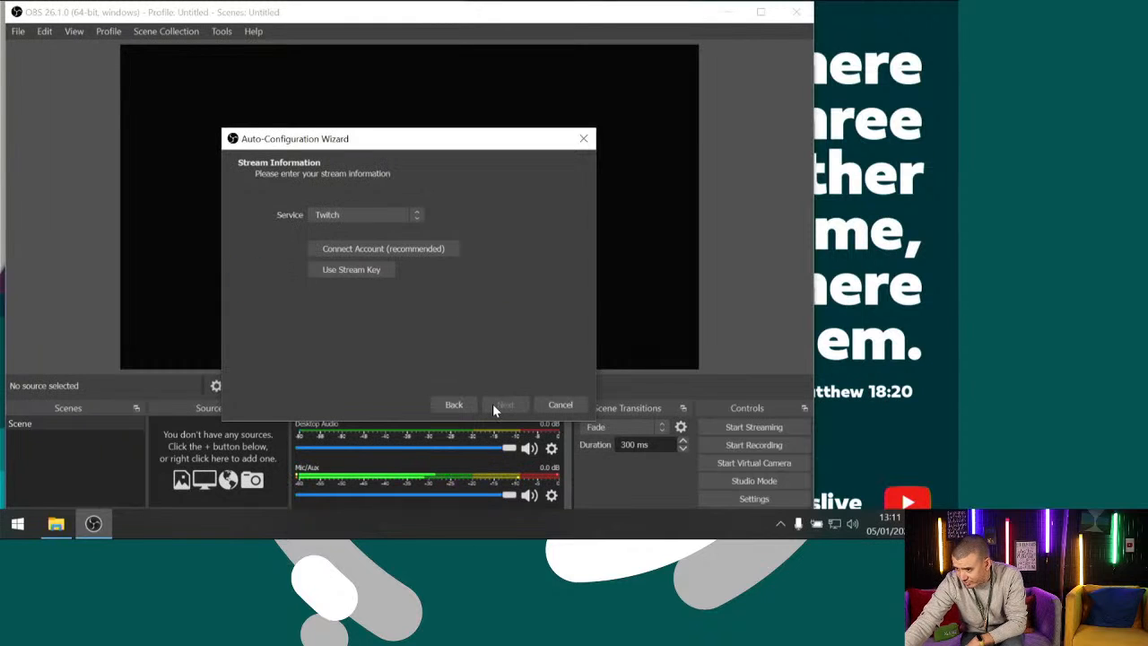
Choose YouTube - RTMP as the streaming service and enter a stream key
click(345, 214)
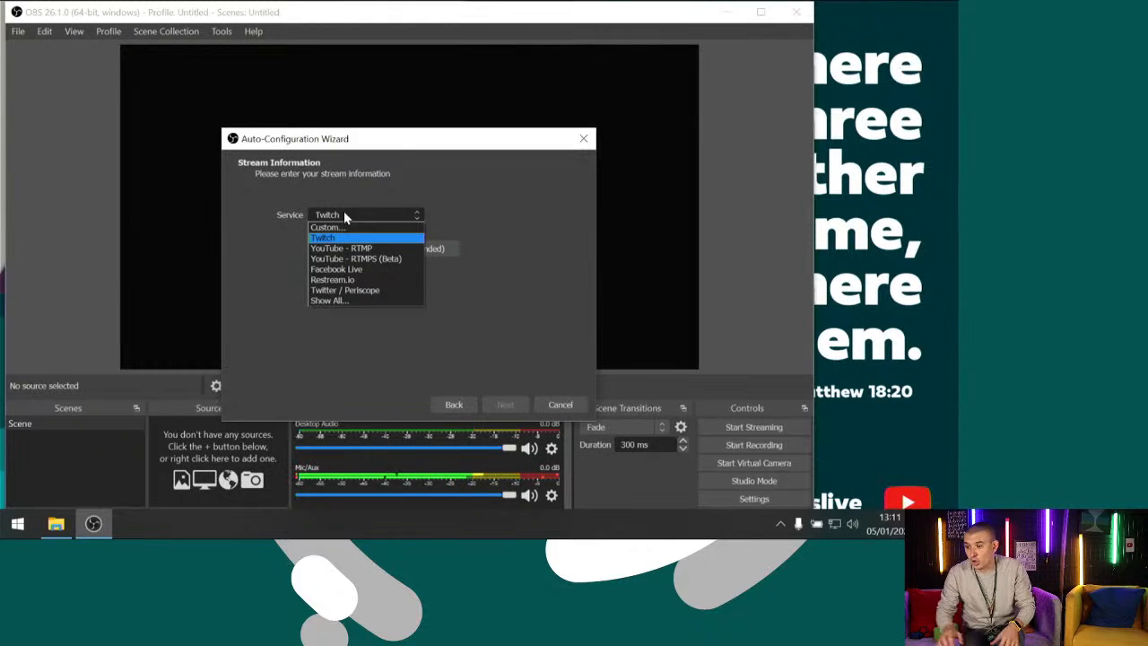
click(352, 247)
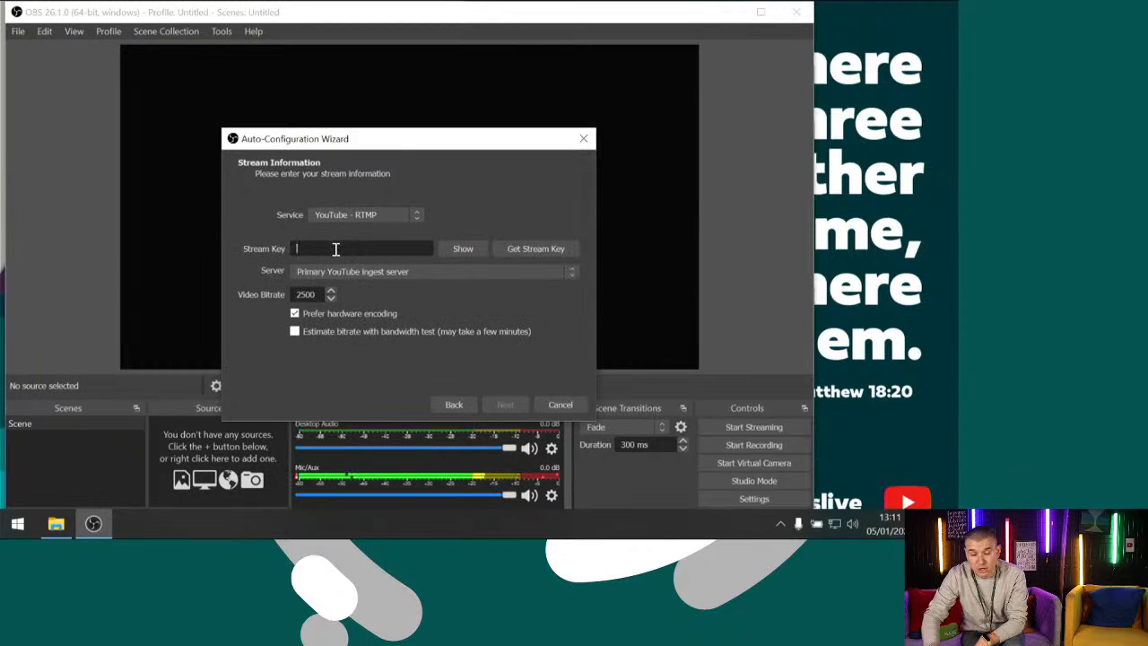
text(•••)
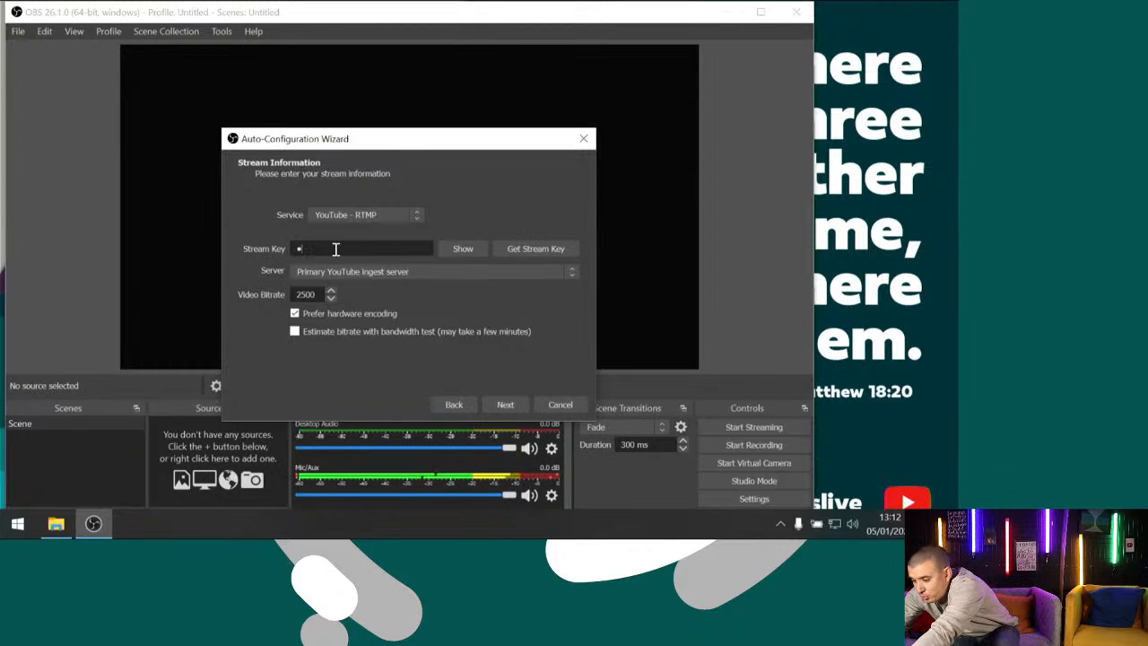
text(•)
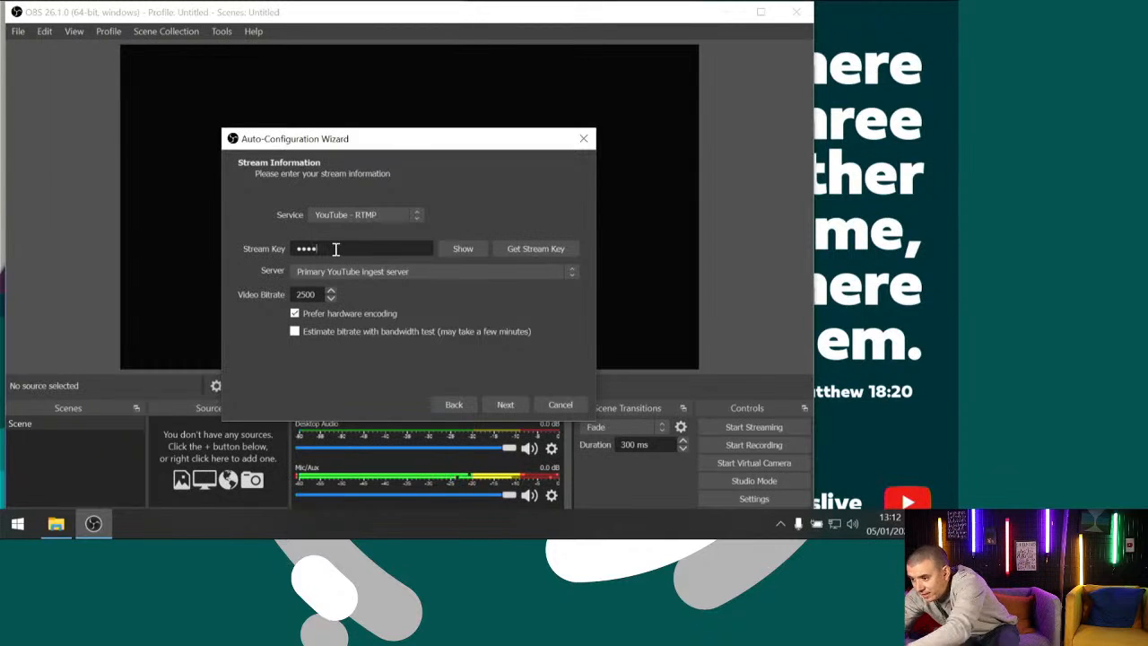
Set the video bitrate to 4000, keep hardware encoding preferred, and run the configuration test
double_click(307, 294)
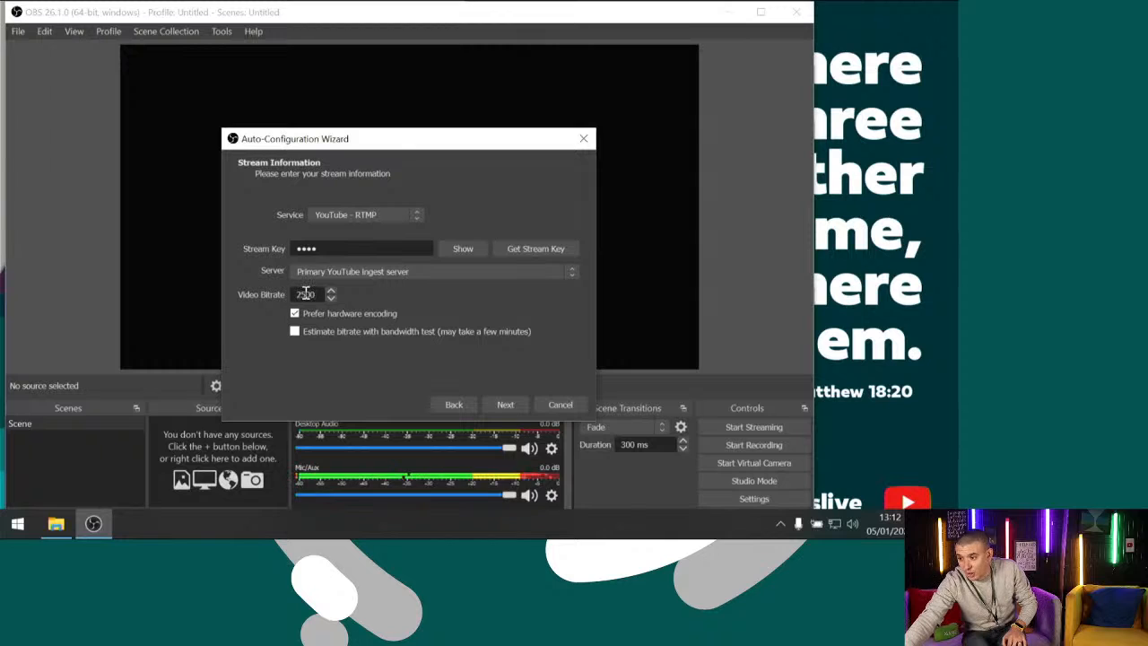
key(BackSpace)
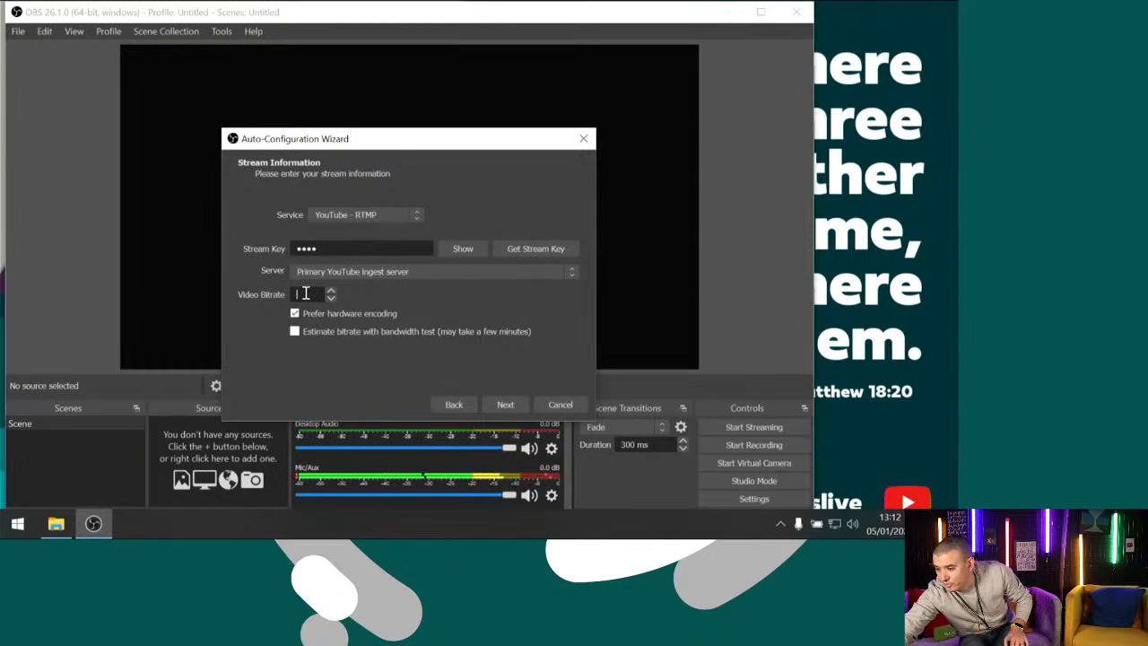
text(4000)
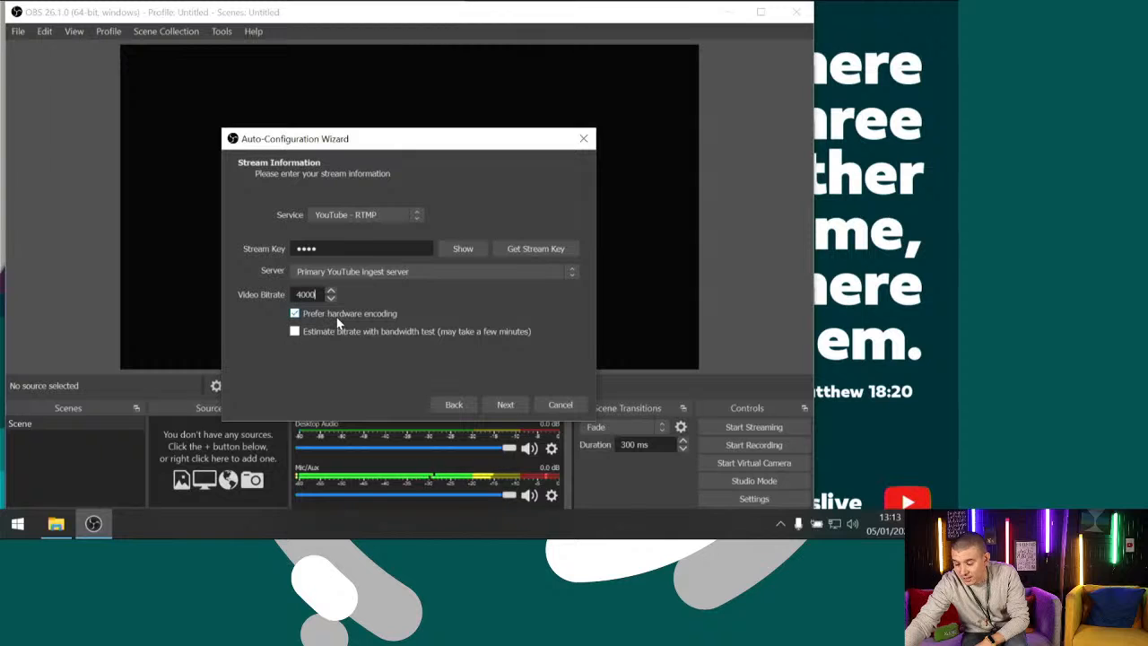
mouse_move(338, 321)
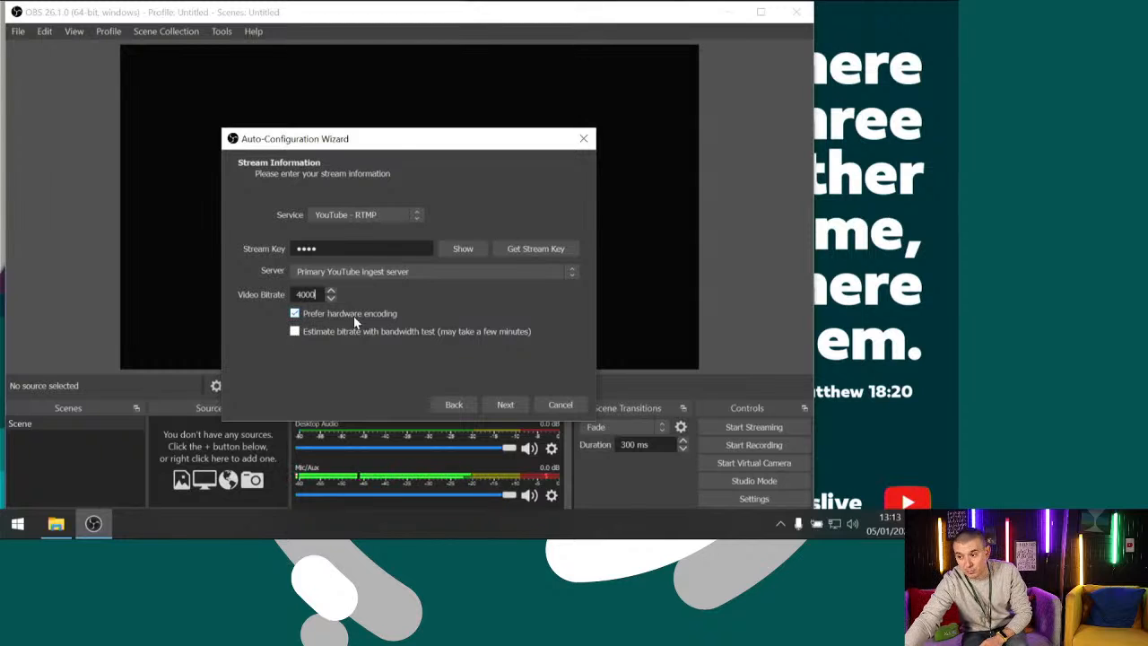
click(502, 407)
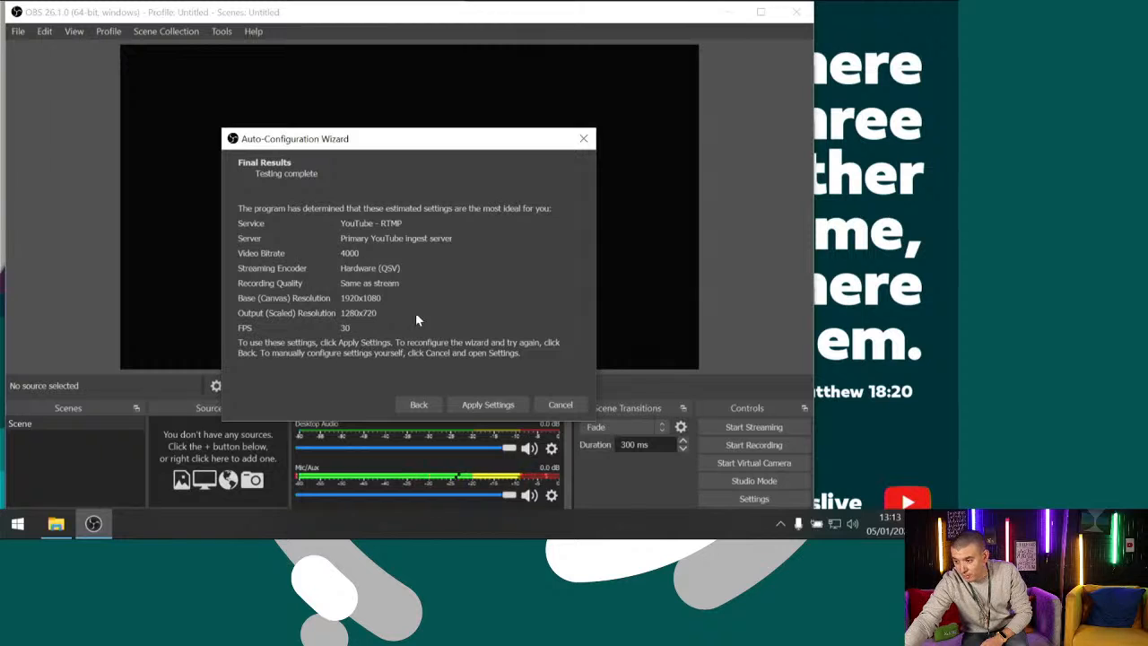
Apply the settings recommended by the Auto-Configuration Wizard and maximise the OBS window
click(489, 408)
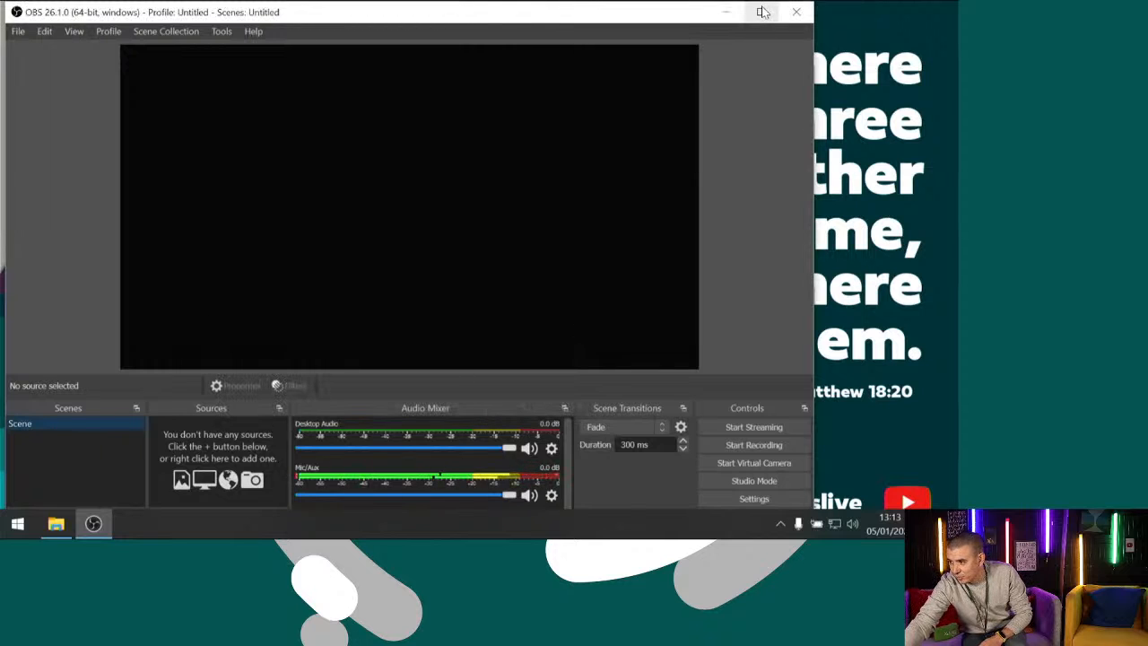
click(762, 11)
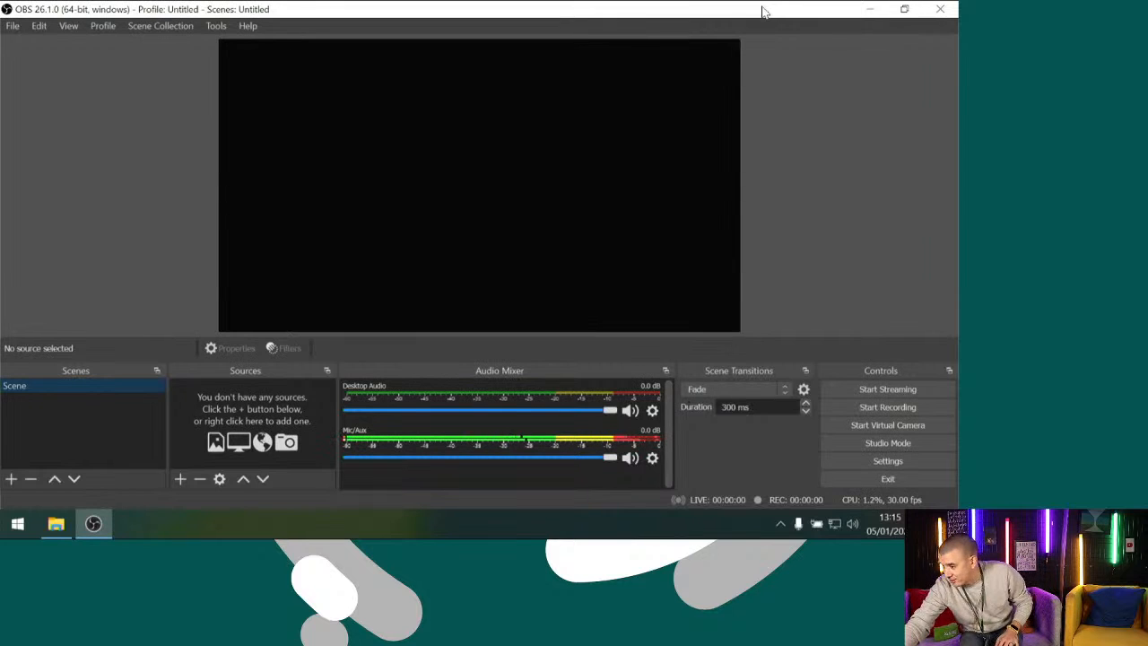
Switch on Studio Mode and enlarge the docks beneath the preview and program views
click(855, 450)
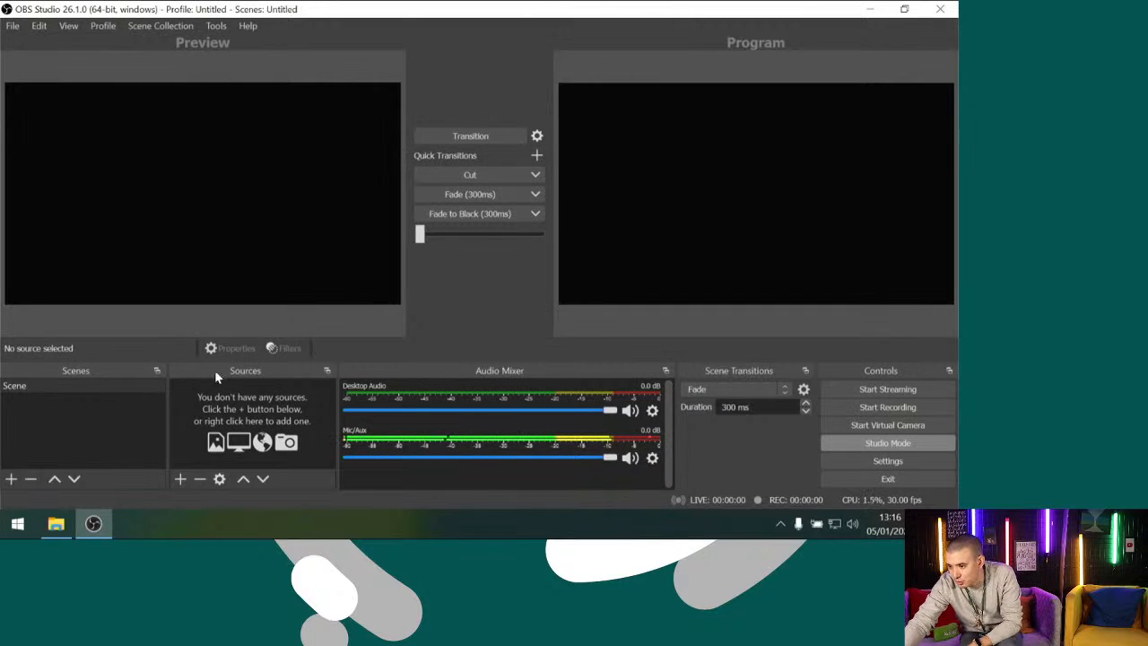
drag(392, 361, 393, 289)
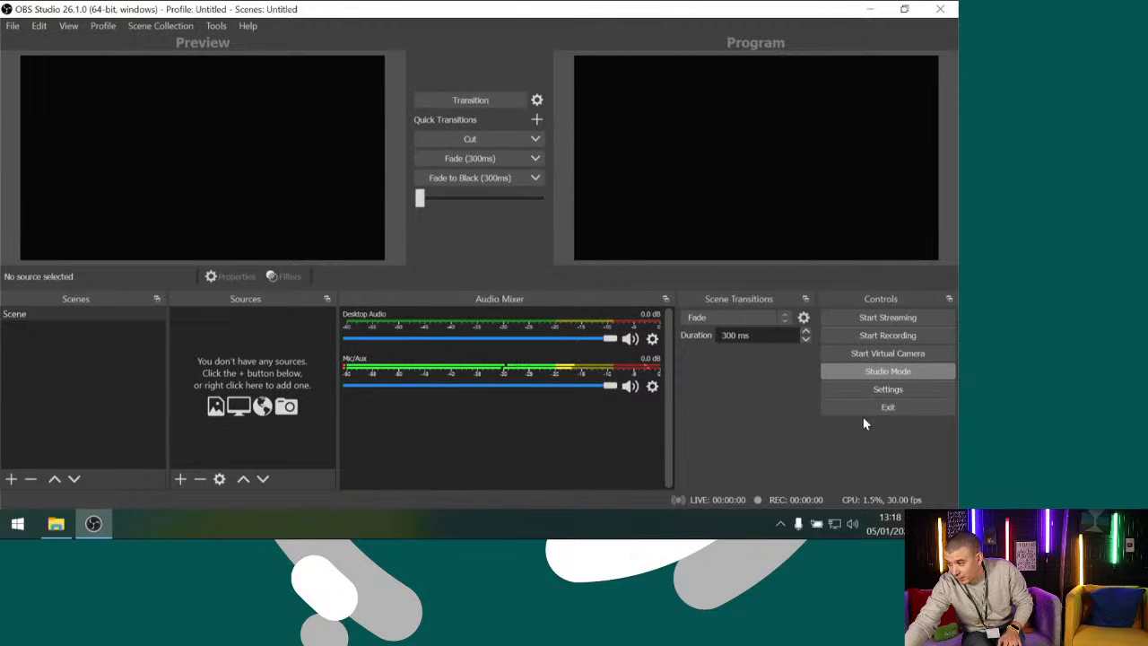
Review the Stream, Output, Audio, Video, Hotkeys, Advanced and General settings, and close them without changes
click(860, 388)
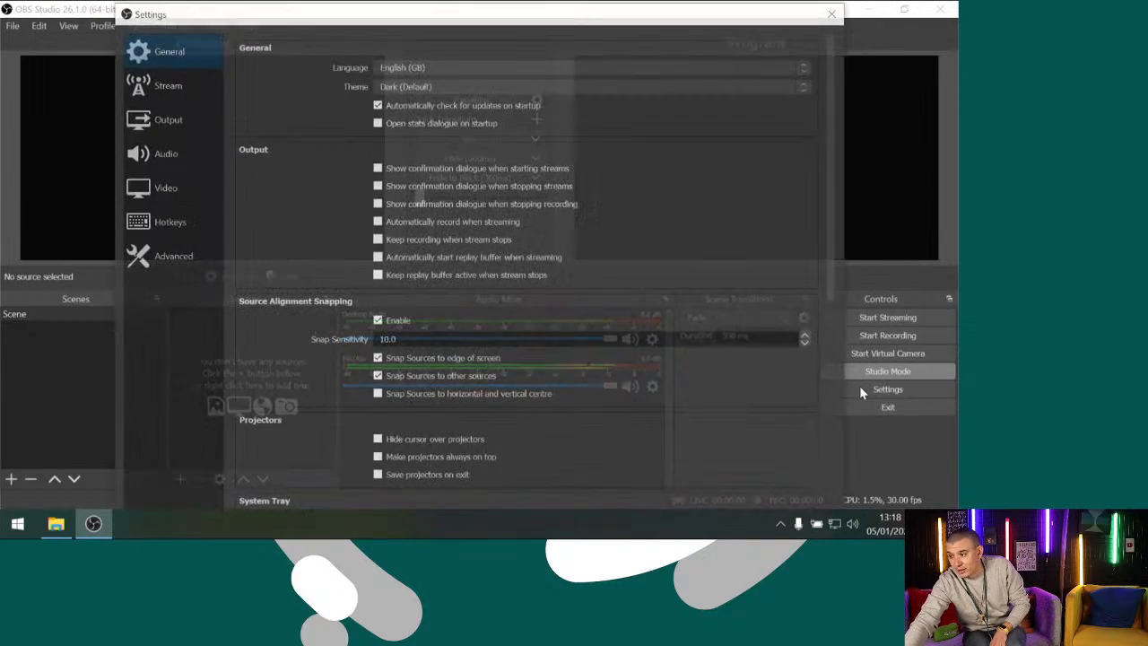
click(163, 86)
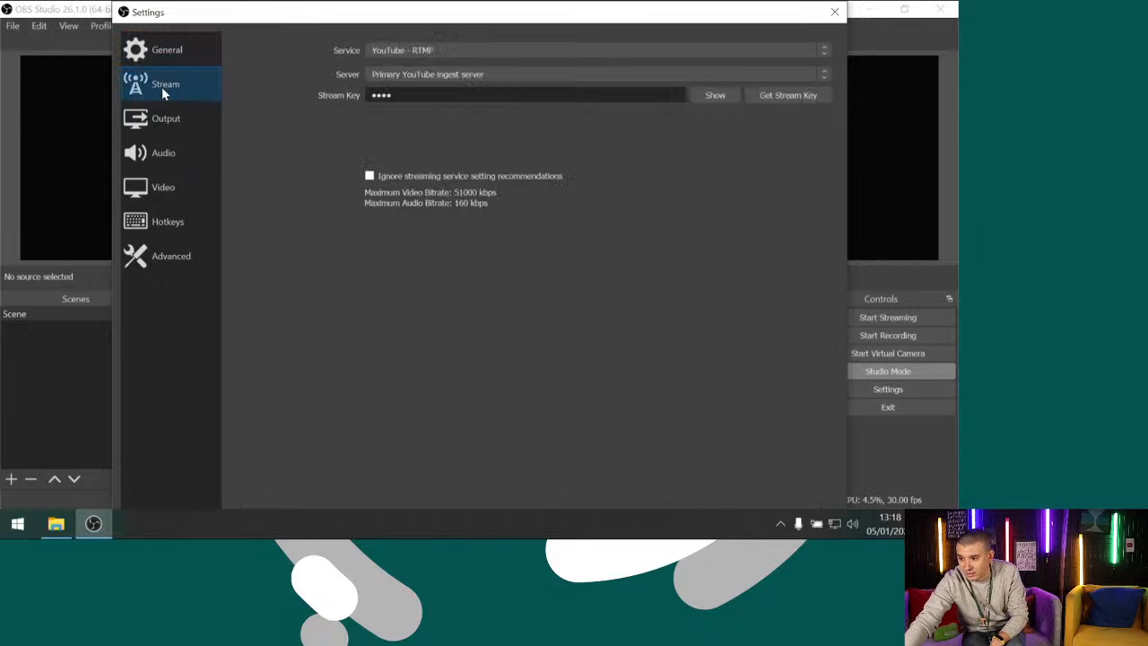
click(162, 115)
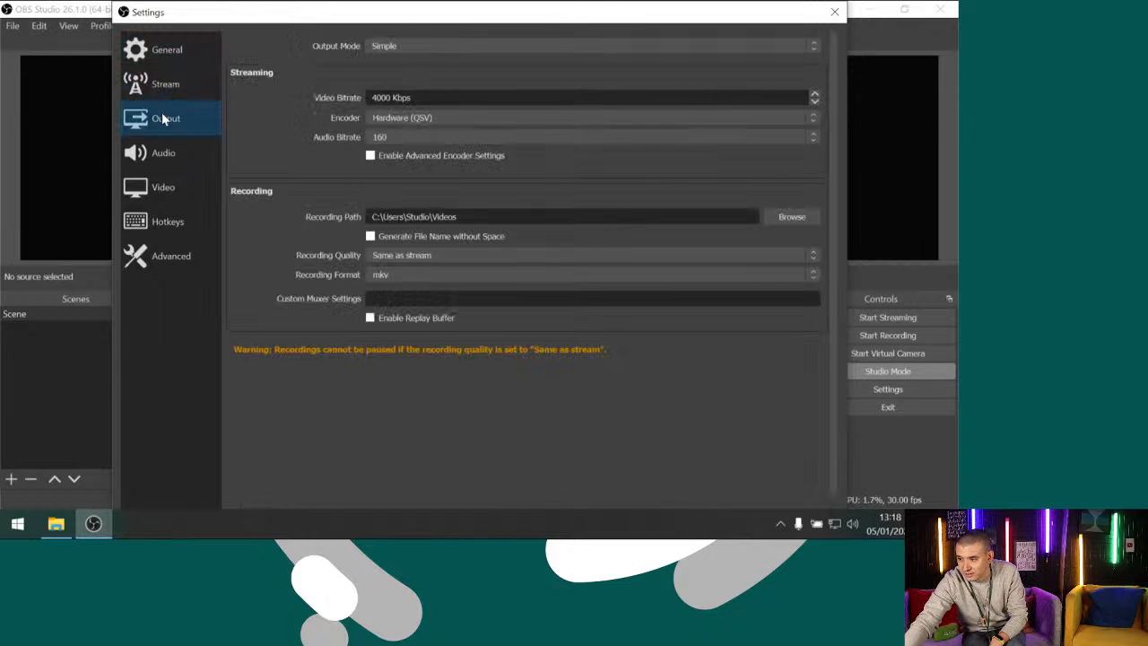
click(164, 152)
click(164, 187)
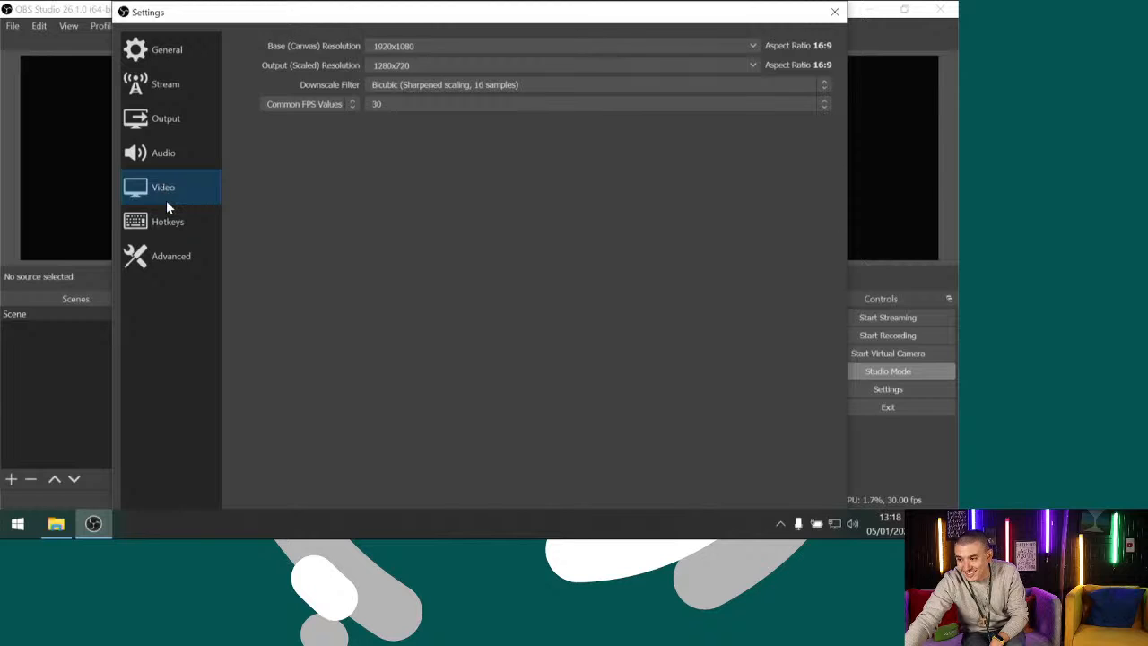
click(167, 221)
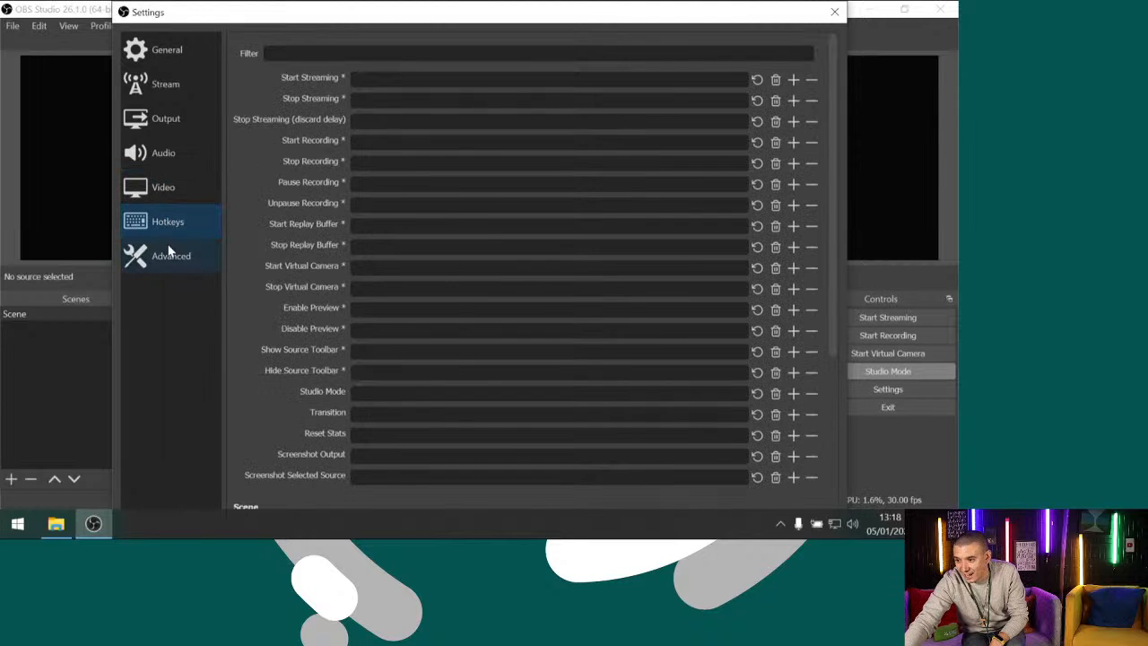
click(168, 253)
click(183, 49)
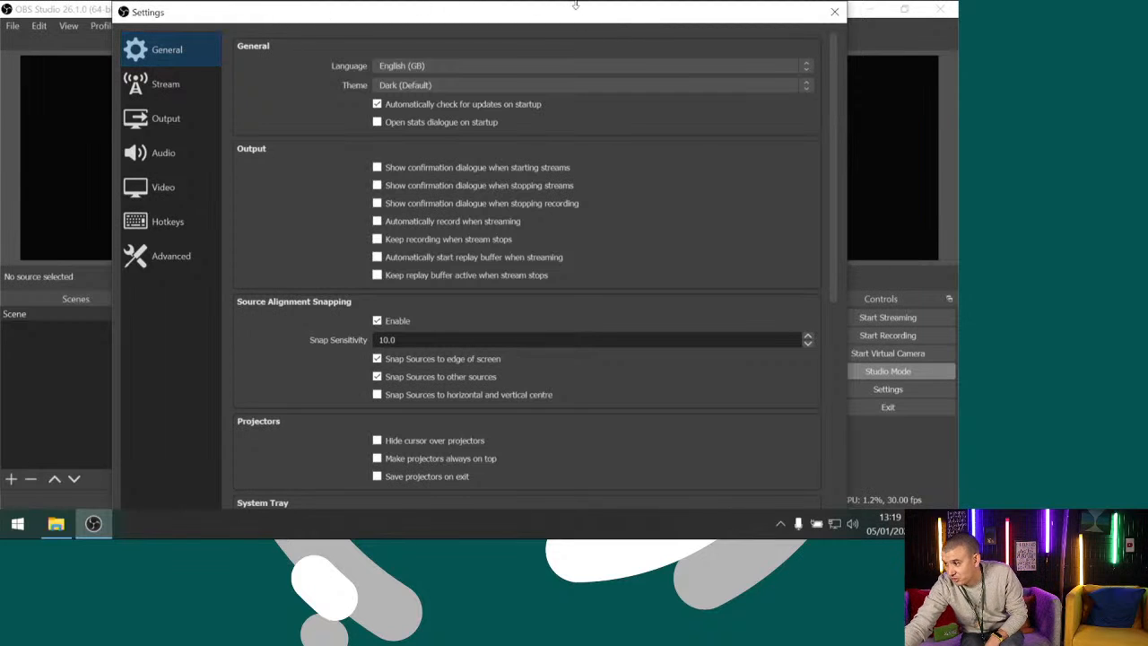
click(835, 15)
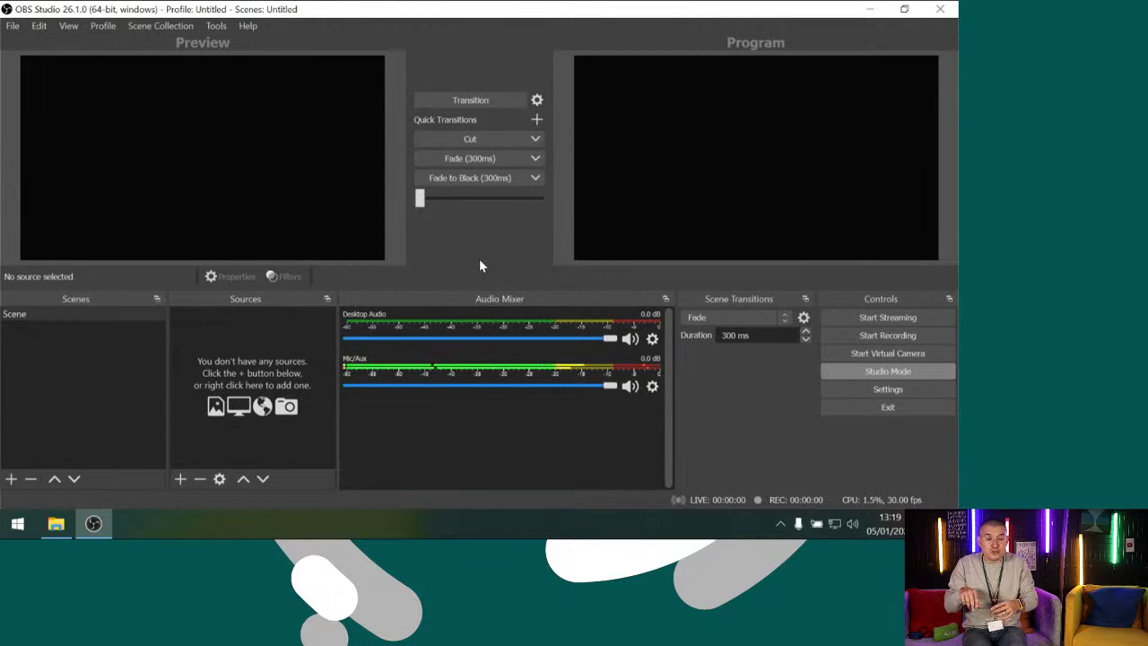
Start adding a new Video Capture Device source to the scene
click(180, 479)
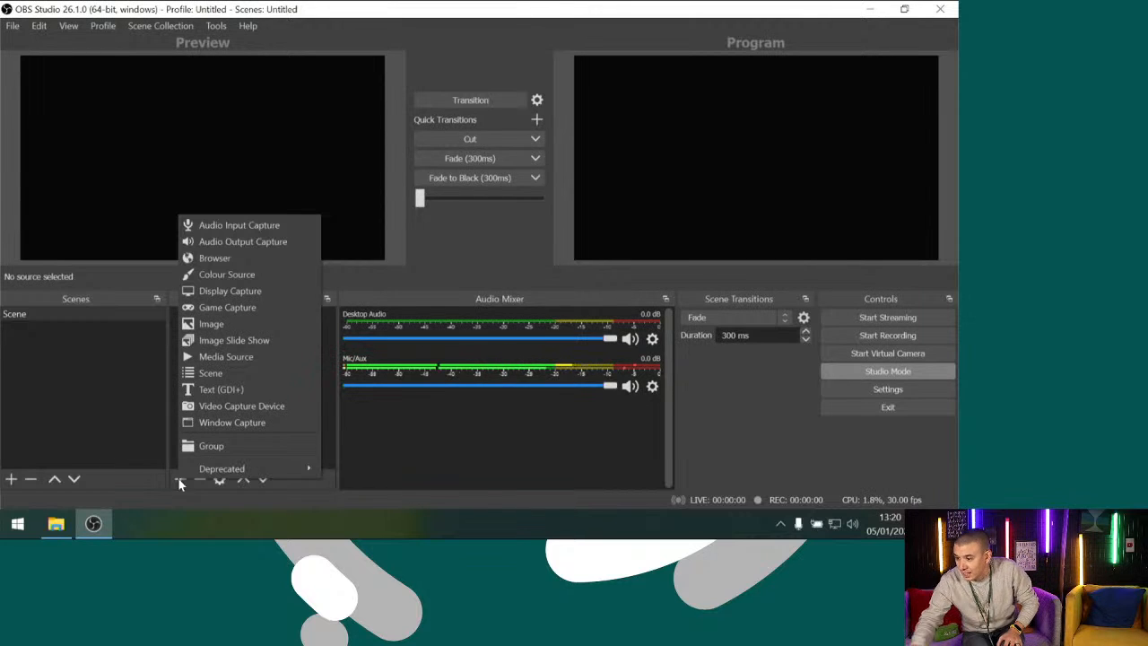
click(261, 408)
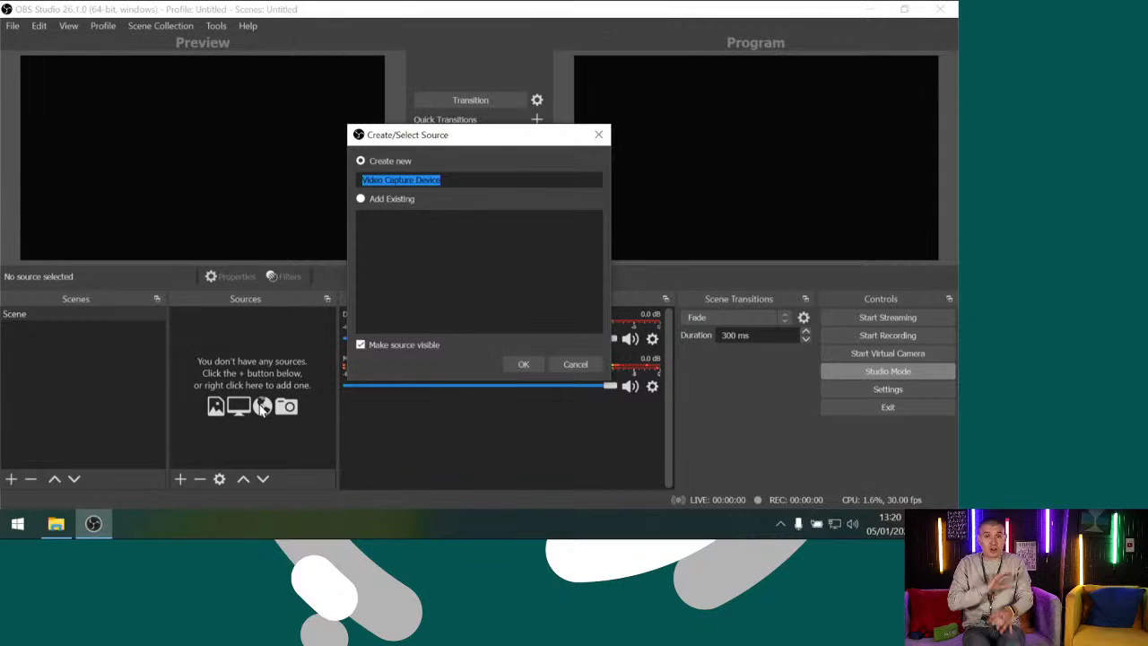
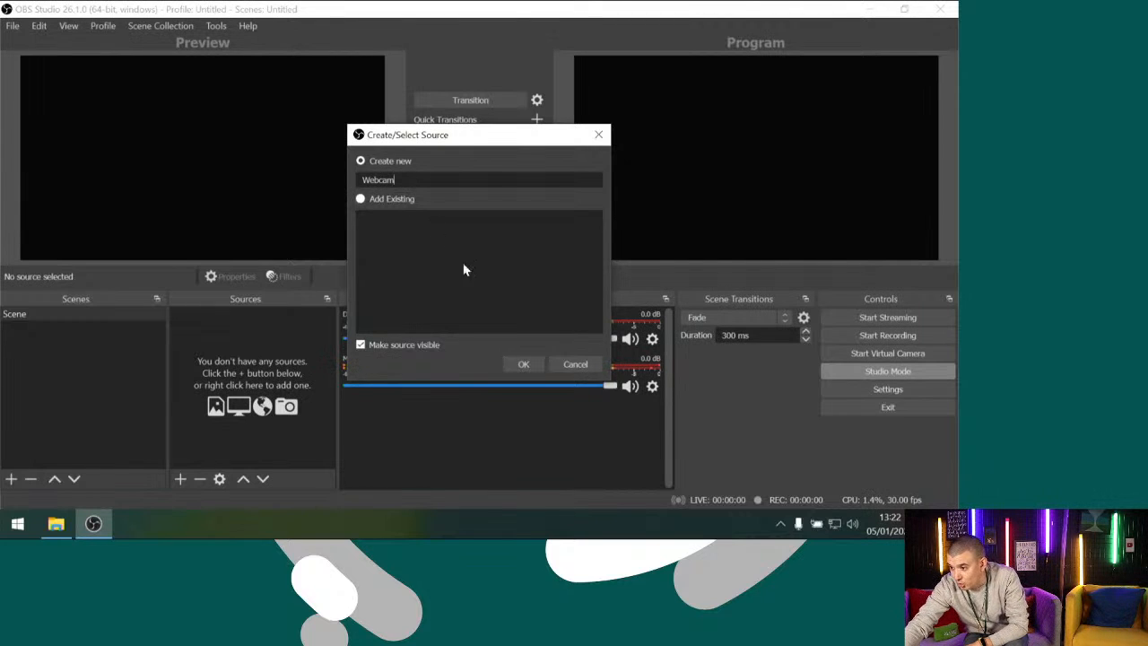
Create the source named Webcam and choose HD Pro Webcam C920 as its capture device
click(522, 364)
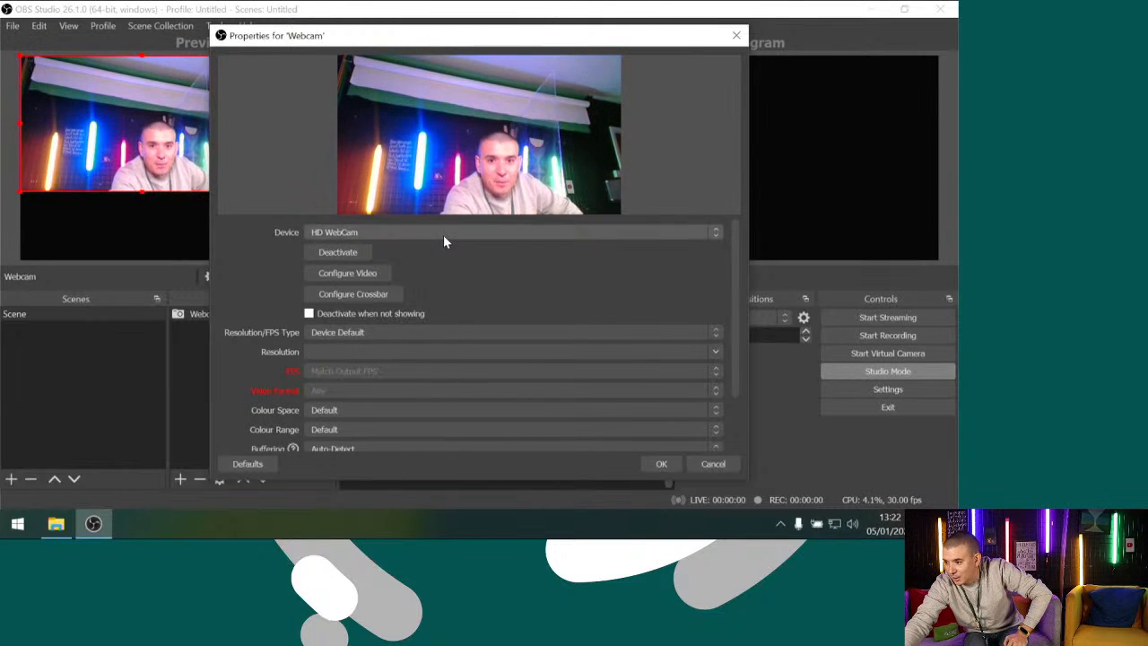
click(443, 235)
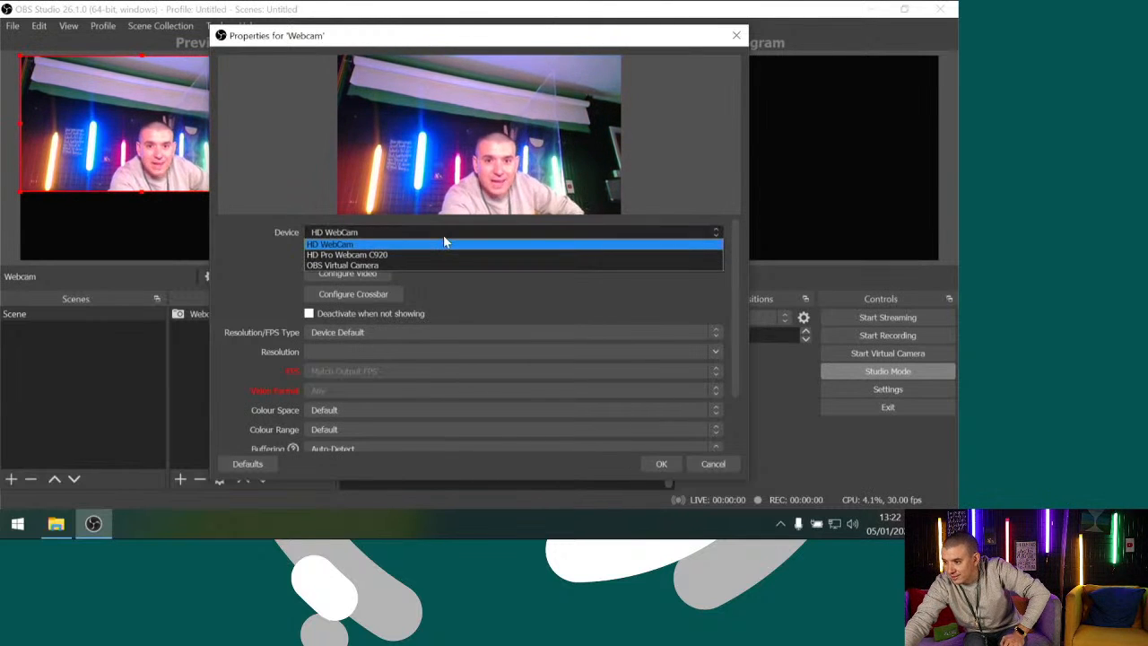
click(383, 254)
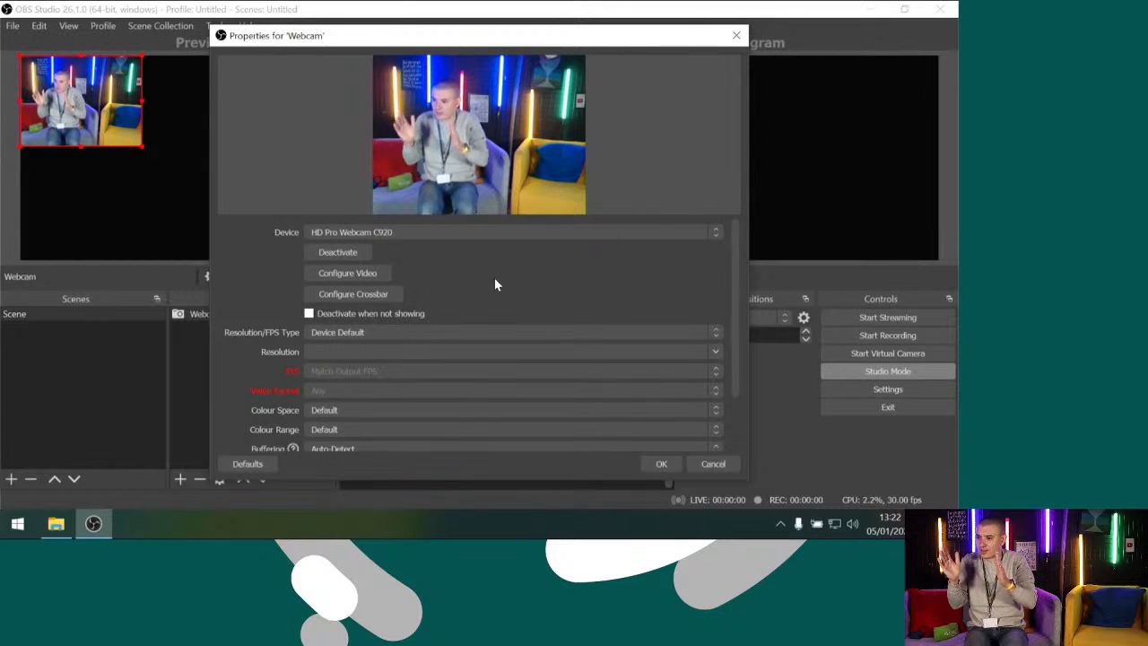
Give the Webcam source a custom resolution of 1920x1080 and accept its properties
click(357, 333)
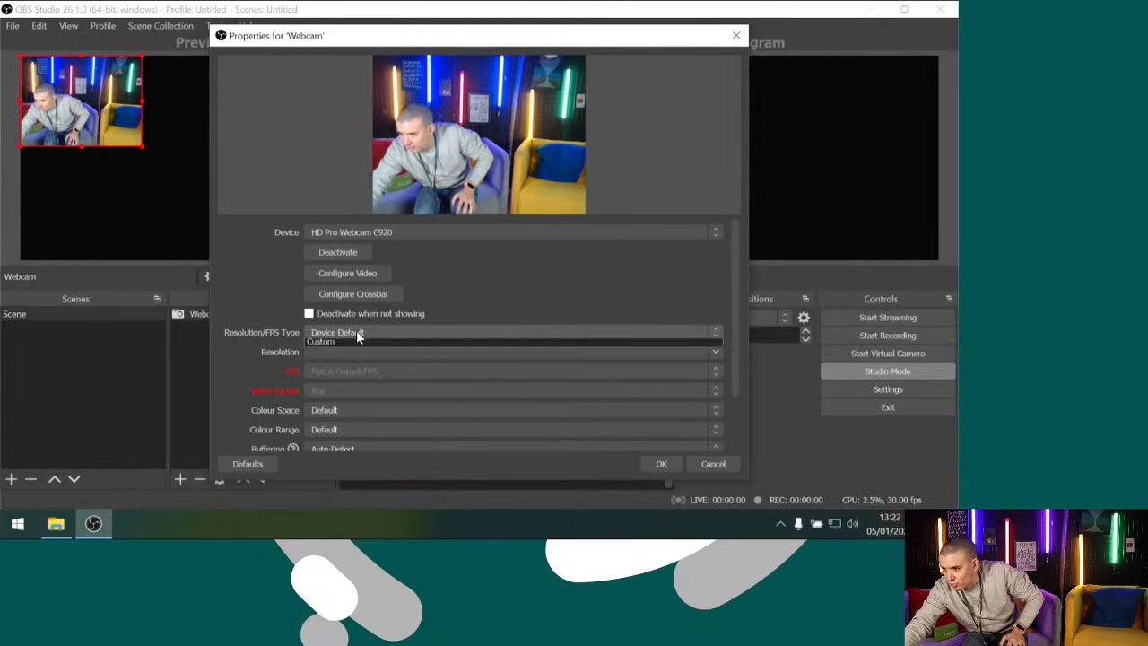
click(331, 355)
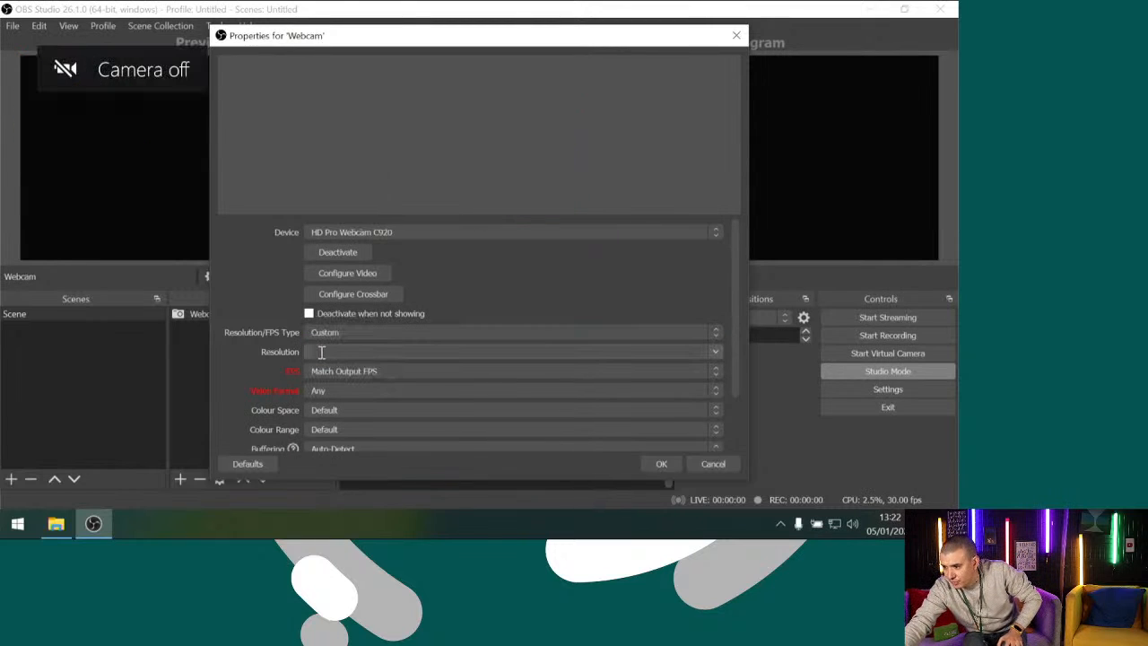
text(1920x108092)
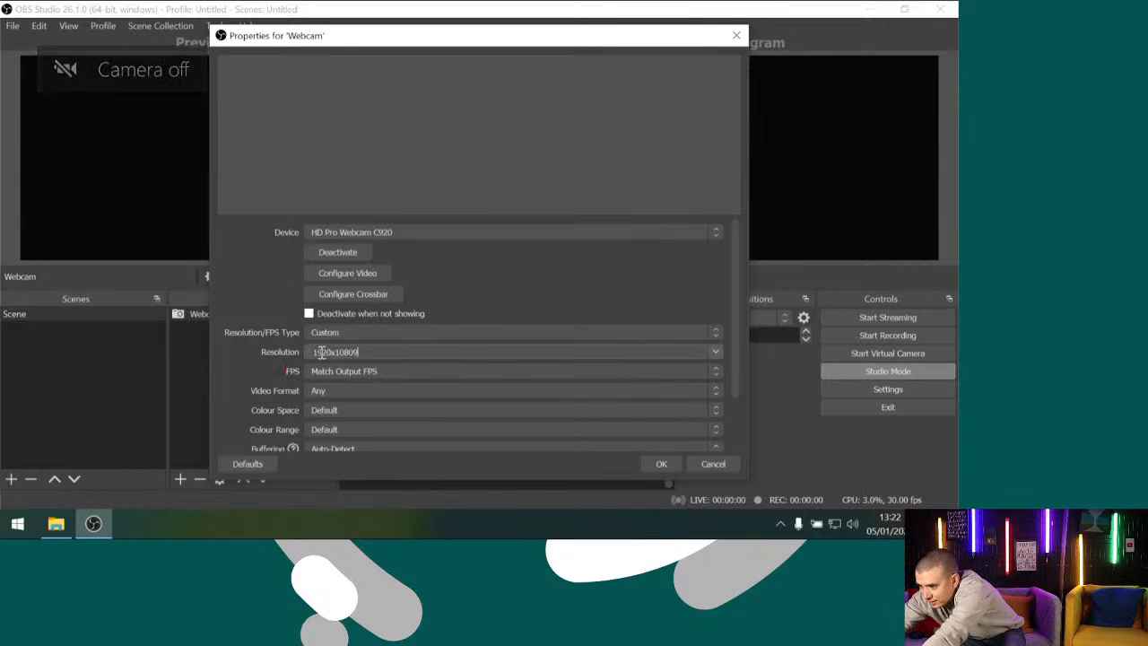
key(BackSpace)
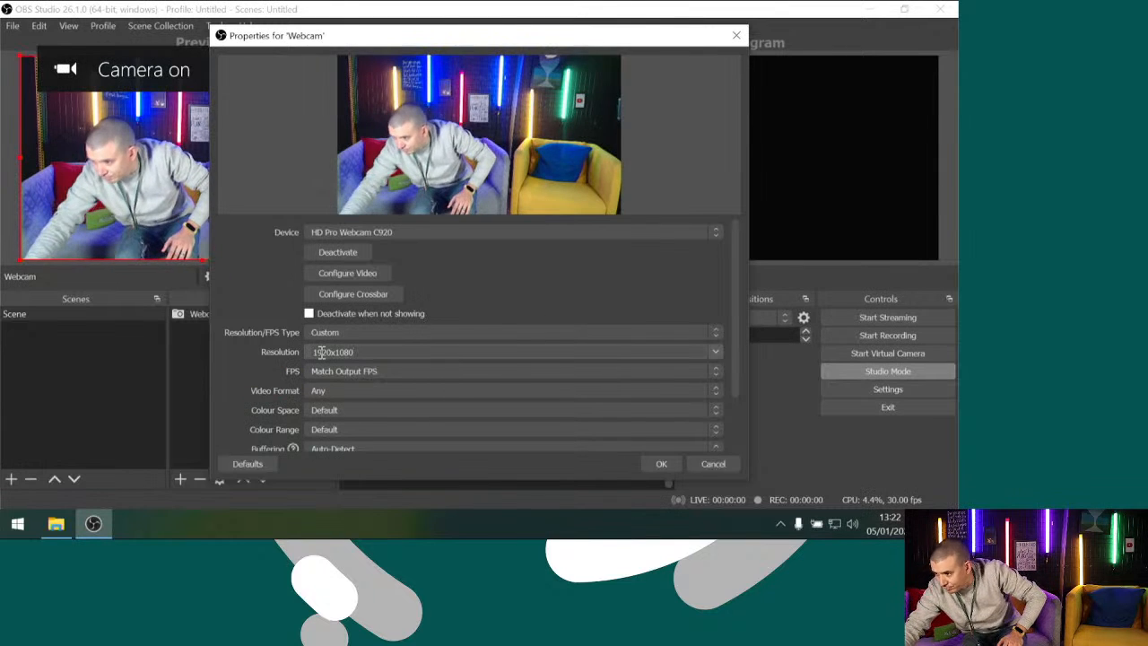
click(661, 465)
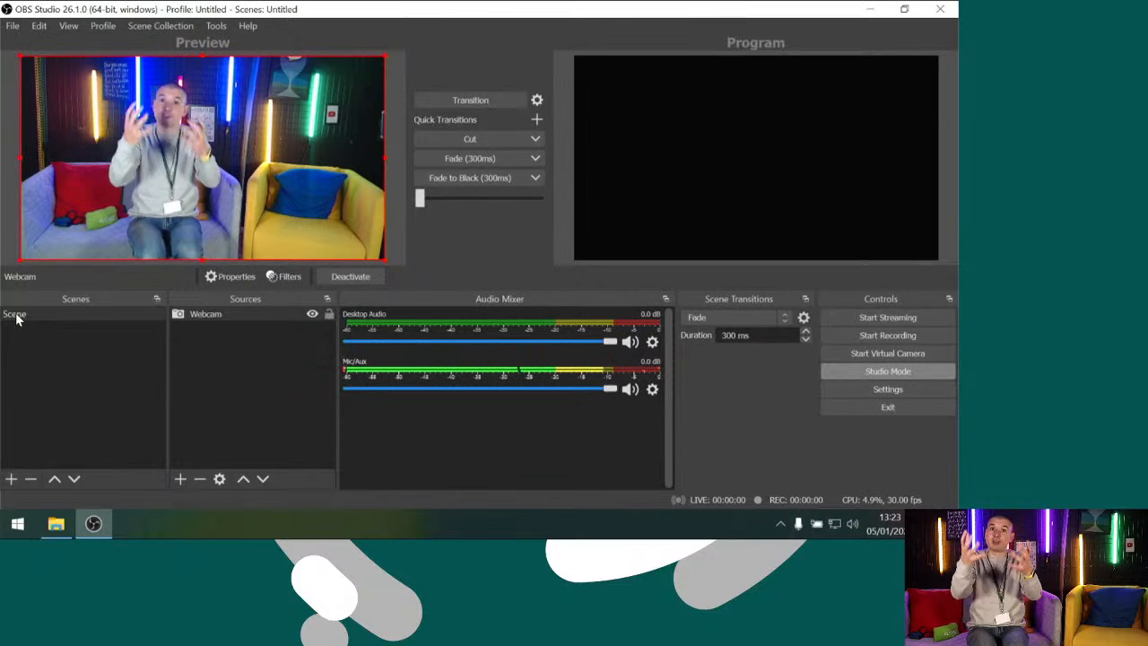
Rename the existing scene to Main Cam
right_click(17, 319)
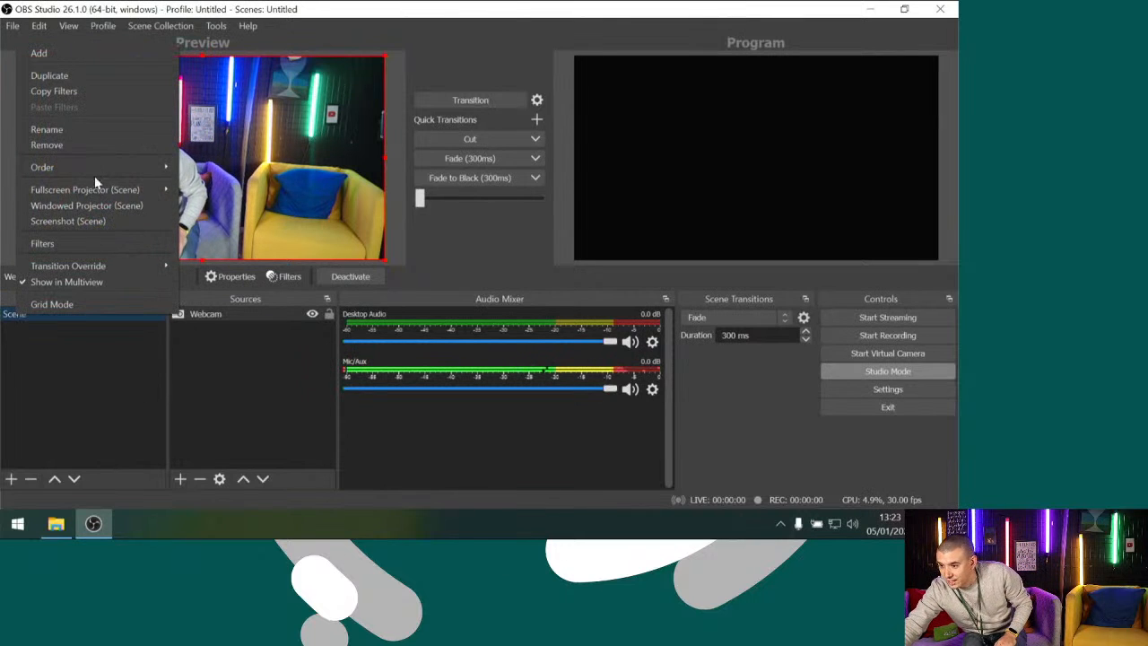
click(80, 132)
text(Mai)
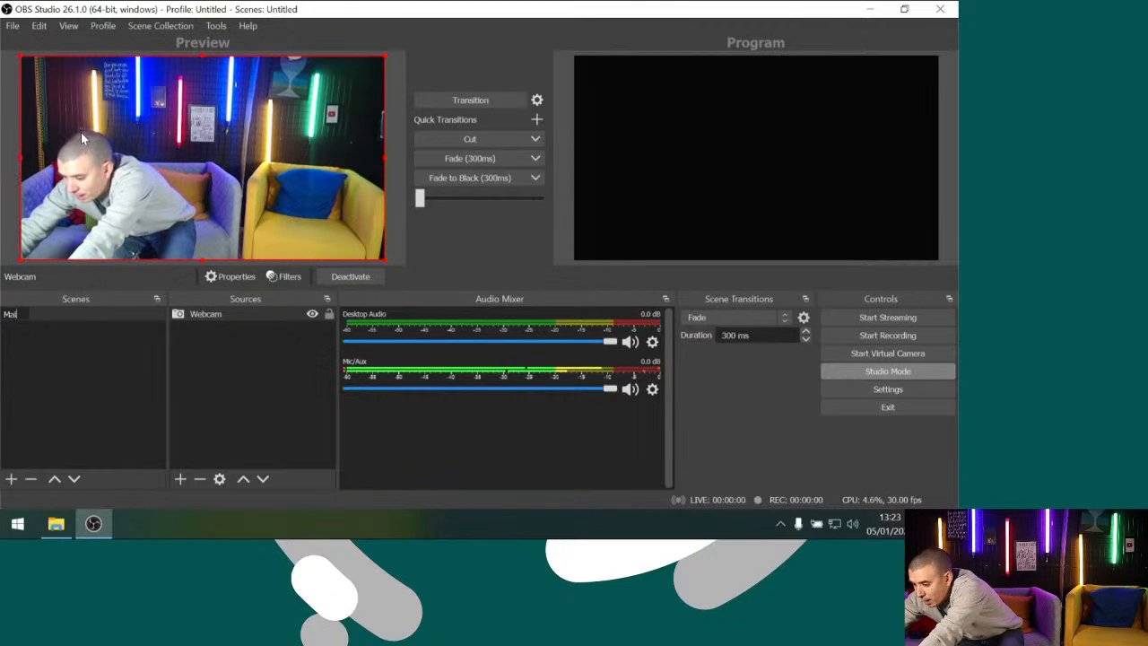
text(n Cam)
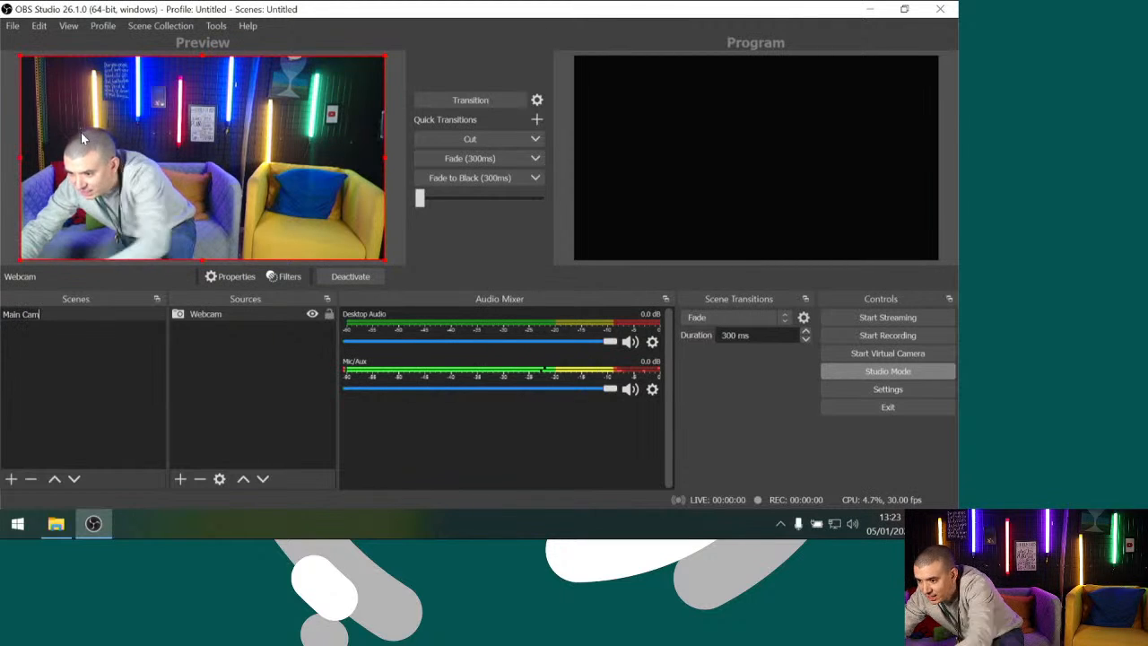
click(39, 341)
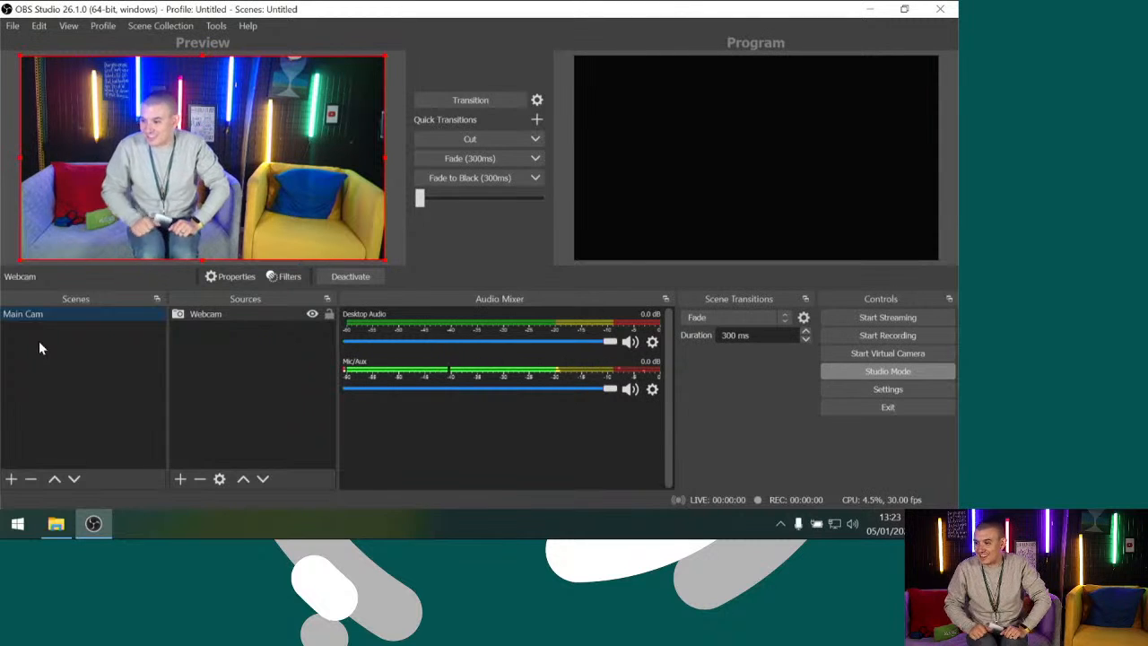
Transition the Main Cam scene to the program output and deselect the Webcam source
click(462, 98)
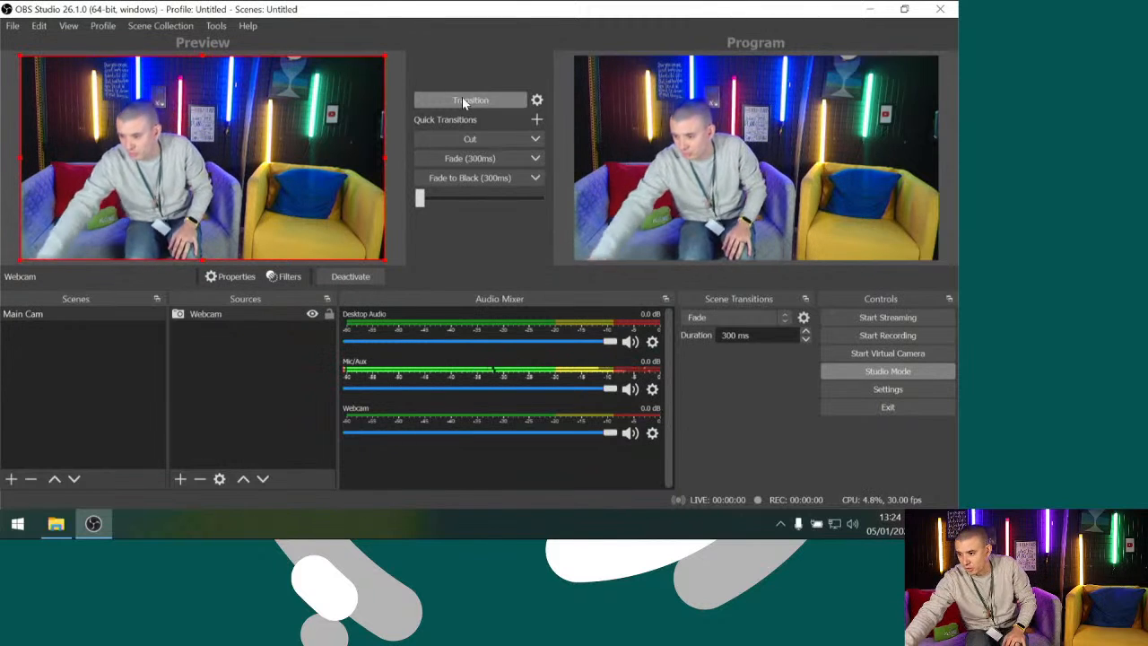
click(200, 315)
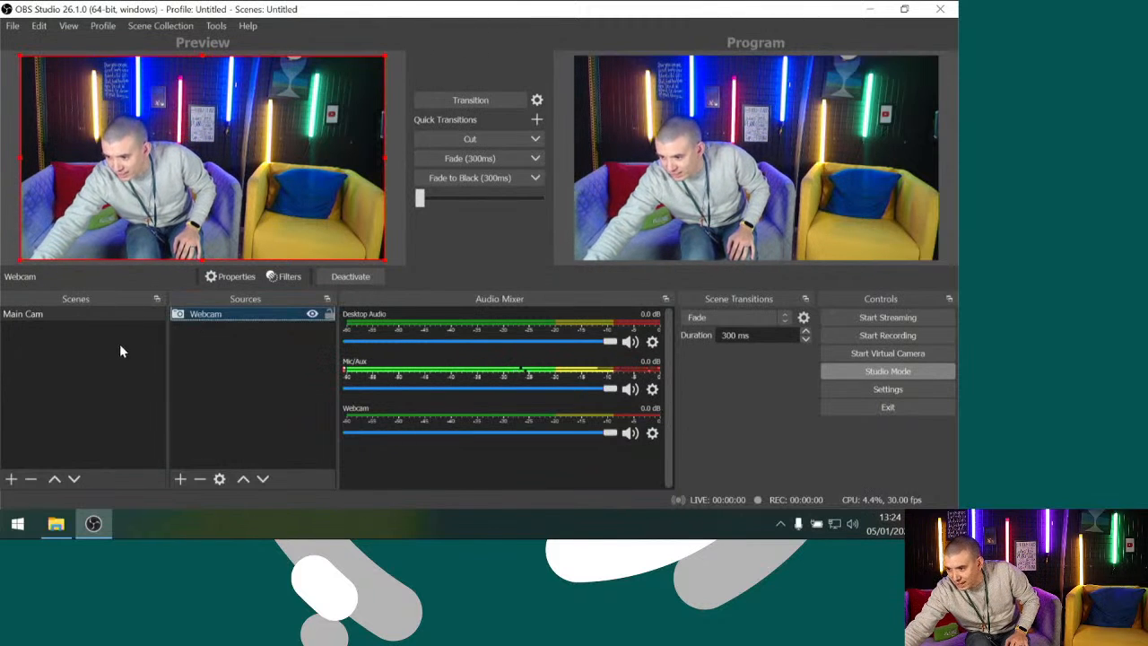
click(202, 342)
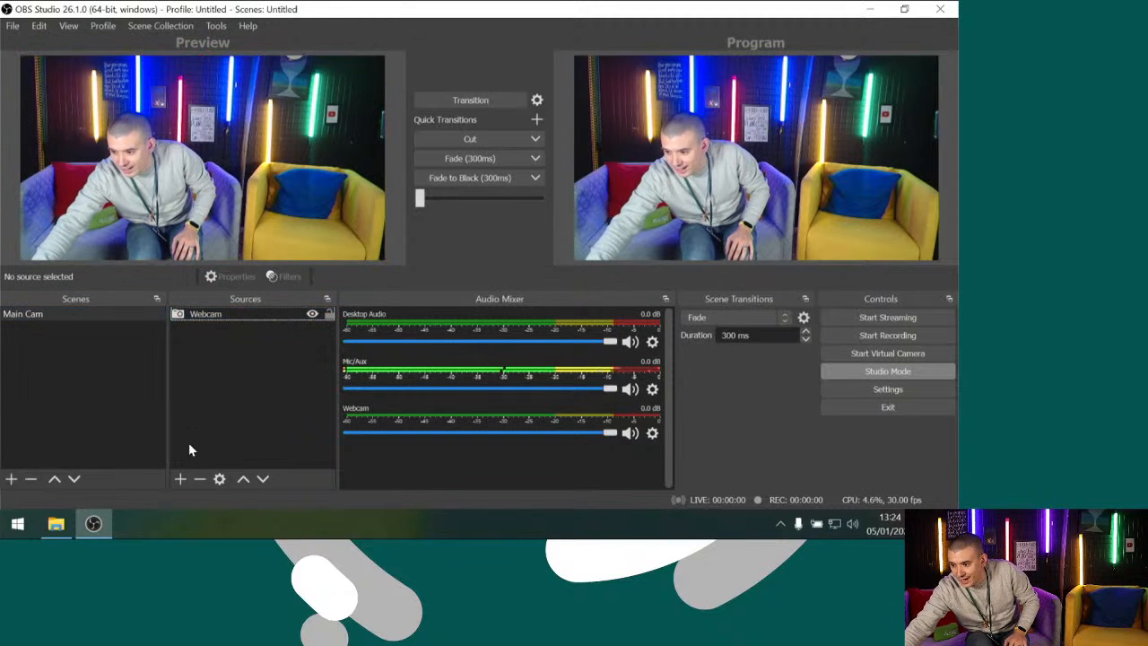
Add a new Image source to the scene using the file Tent Footer-100000 from the Downloads folder
click(179, 479)
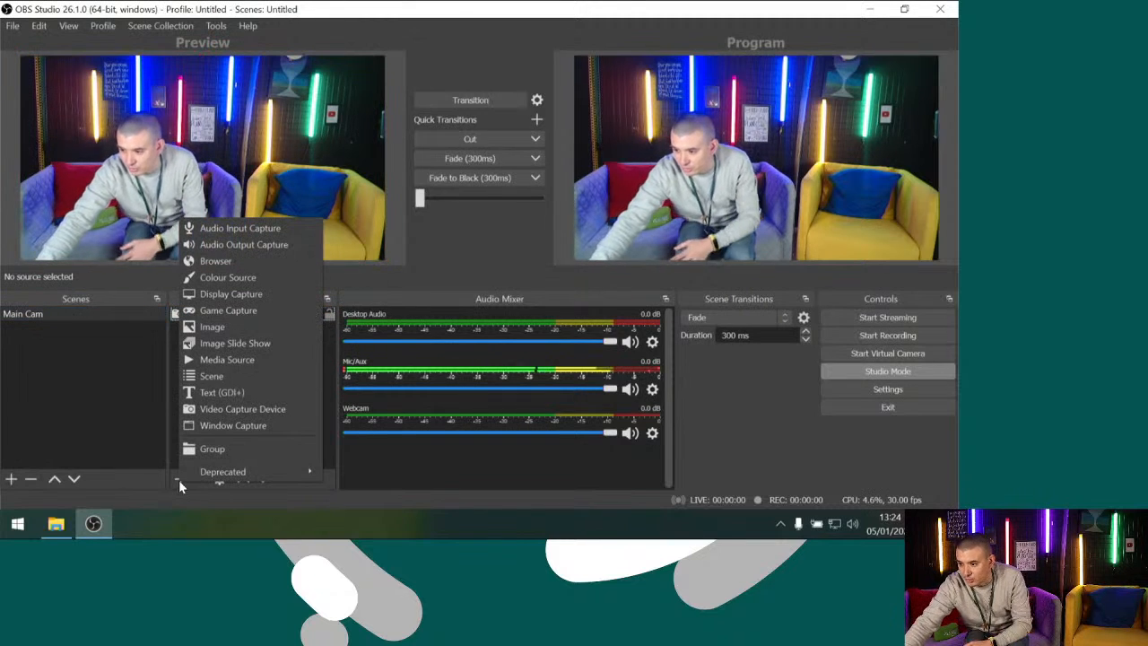
click(213, 326)
click(522, 364)
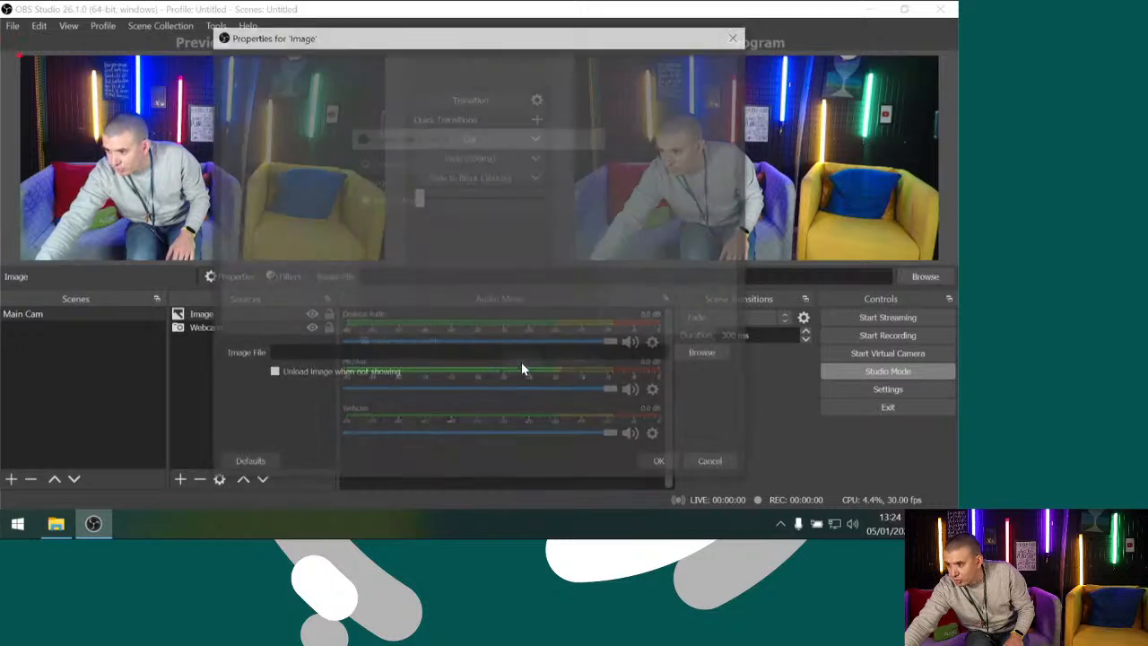
click(705, 353)
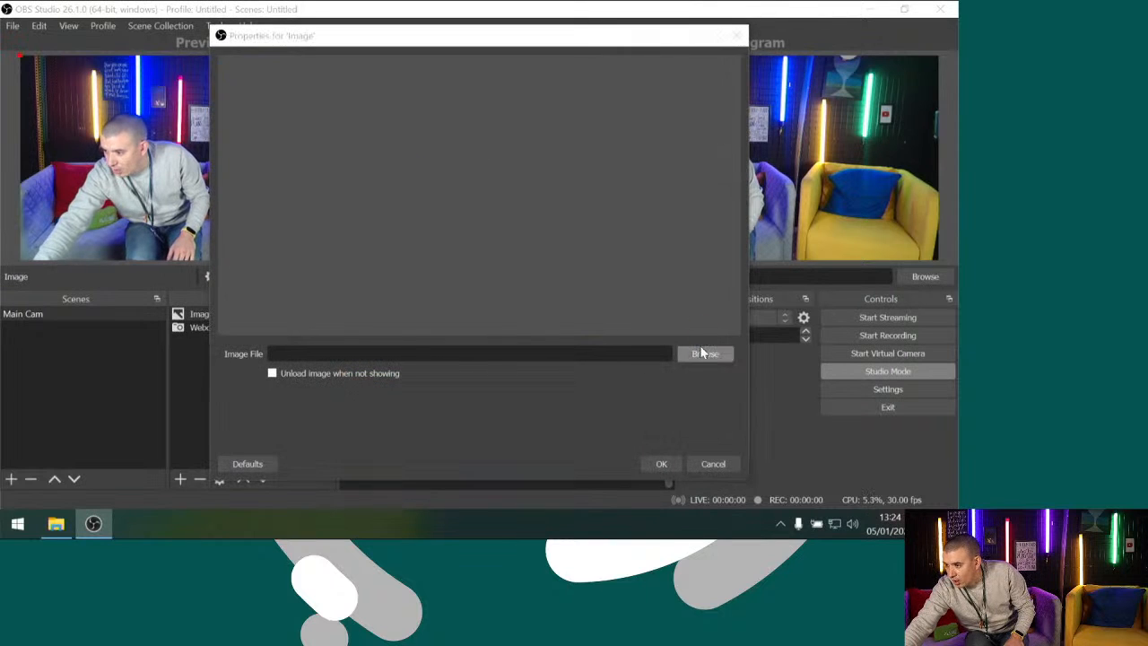
click(275, 176)
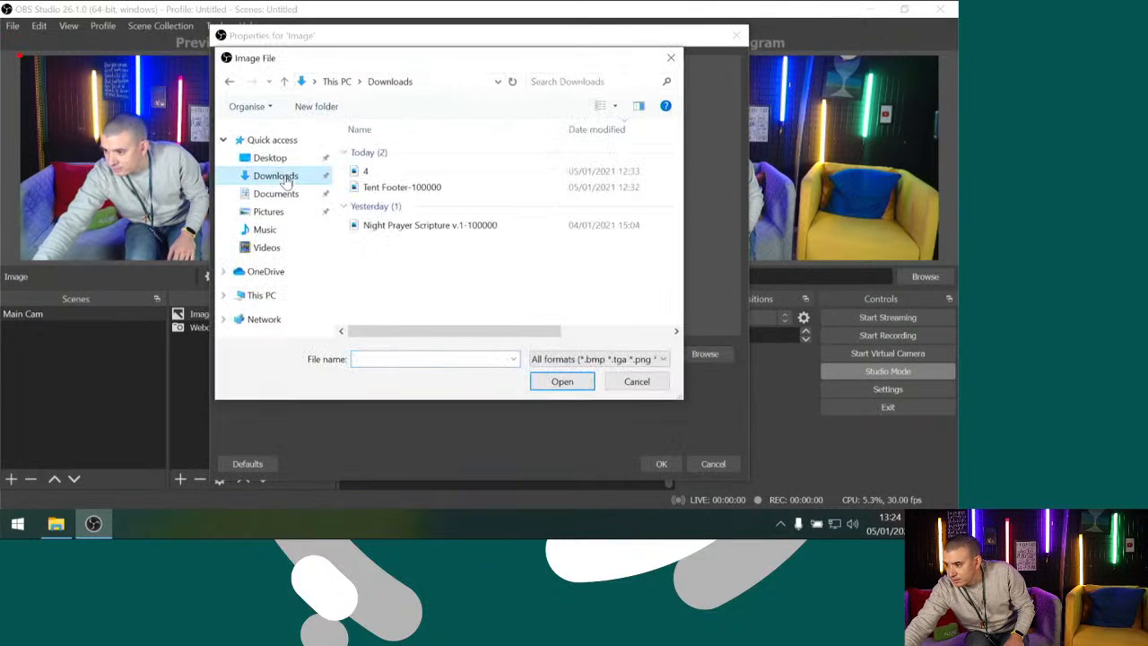
click(402, 188)
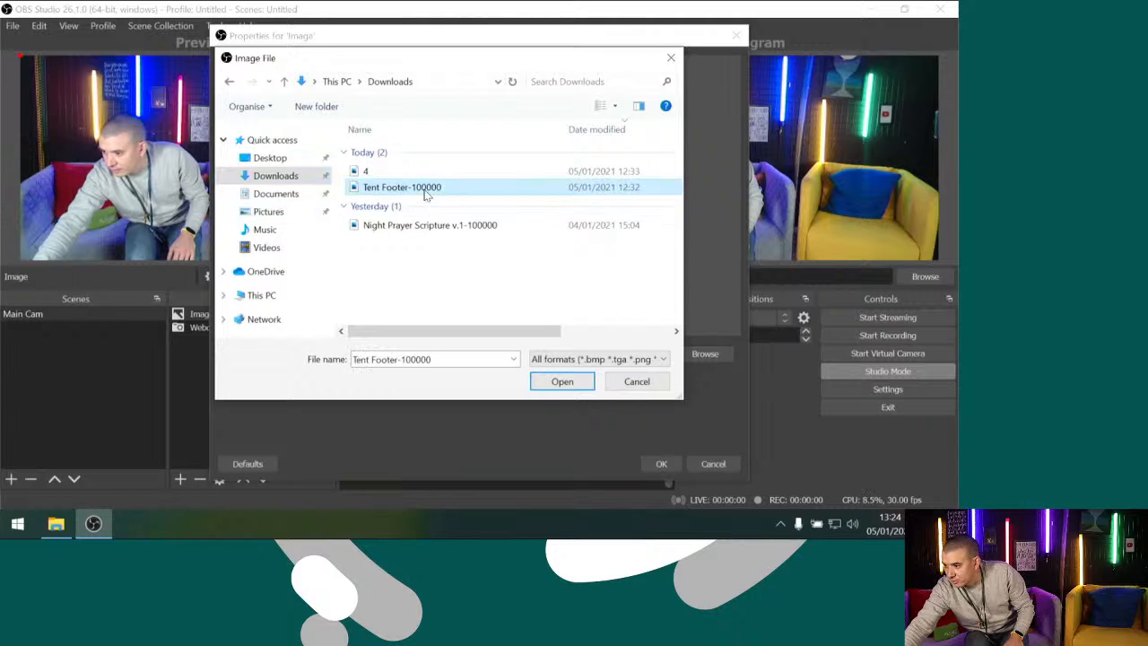
click(558, 381)
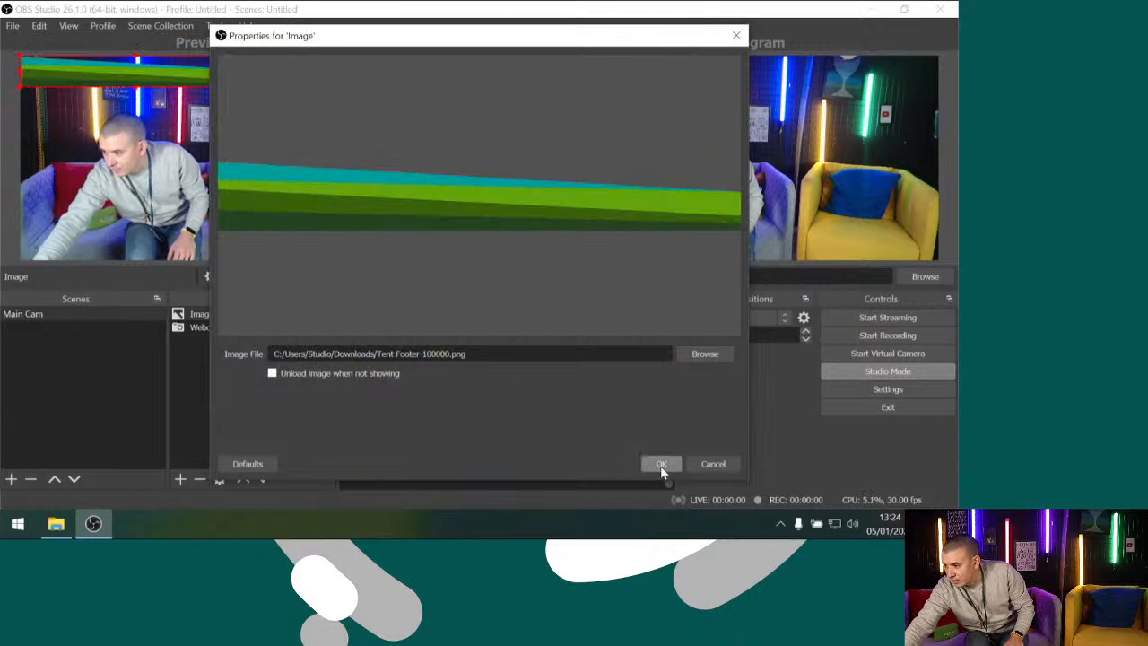
click(661, 464)
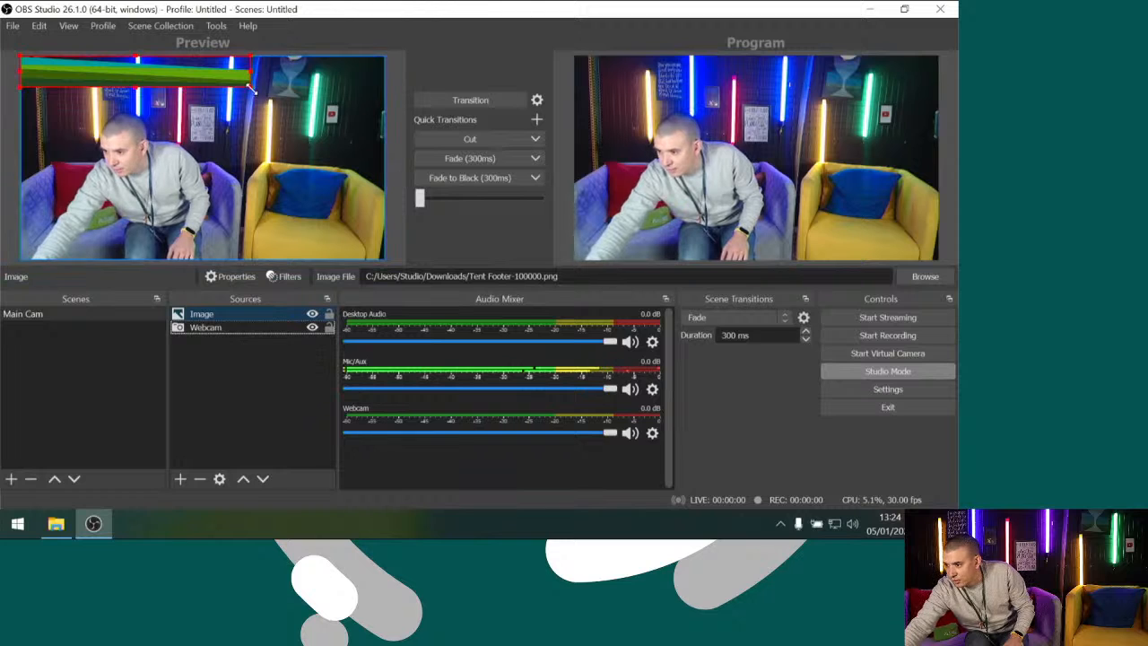
Fit the footer image across the full width of the preview's lower edge and transition it to the program output
drag(249, 85, 316, 248)
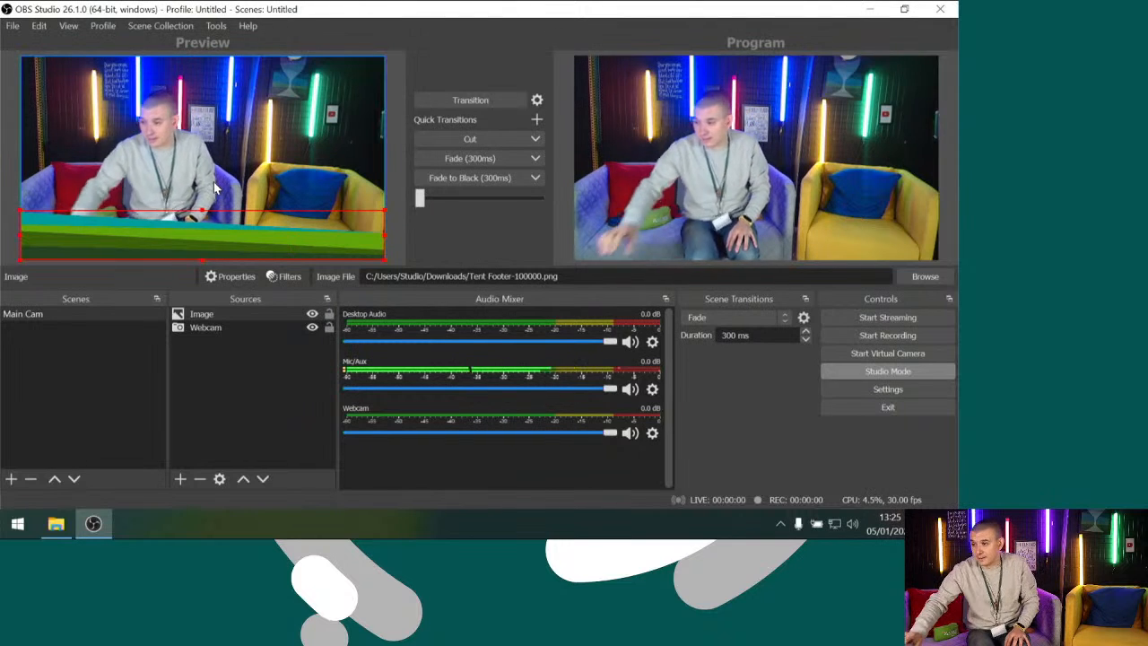
click(421, 97)
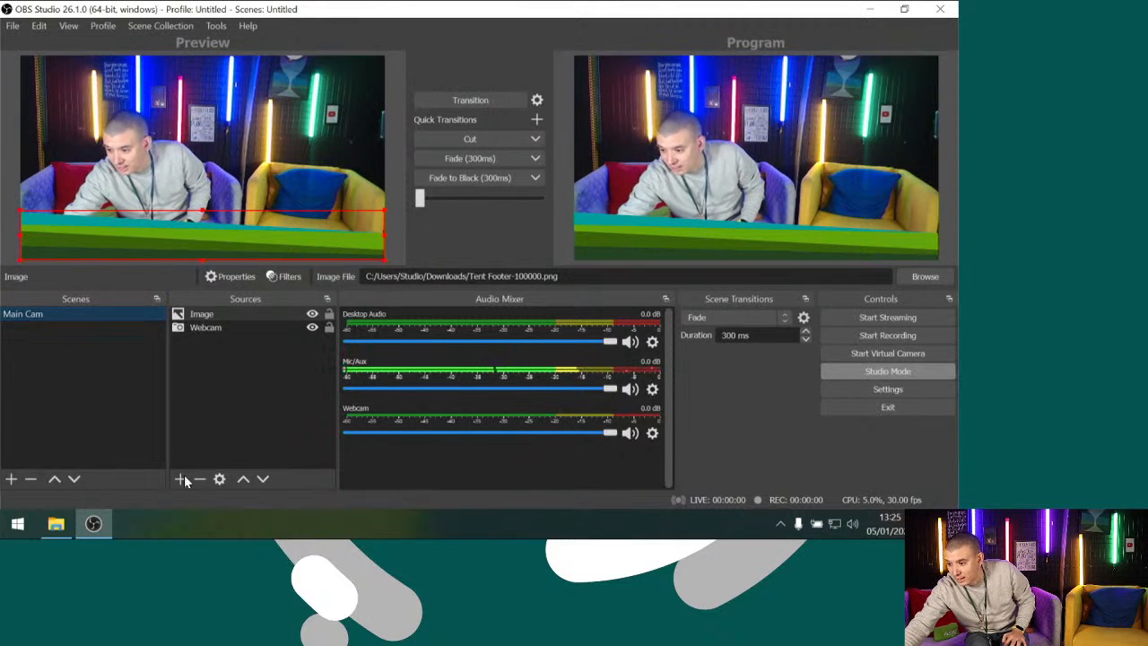
Add a new Text (GDI+) source named Message to the Main Cam scene
click(179, 480)
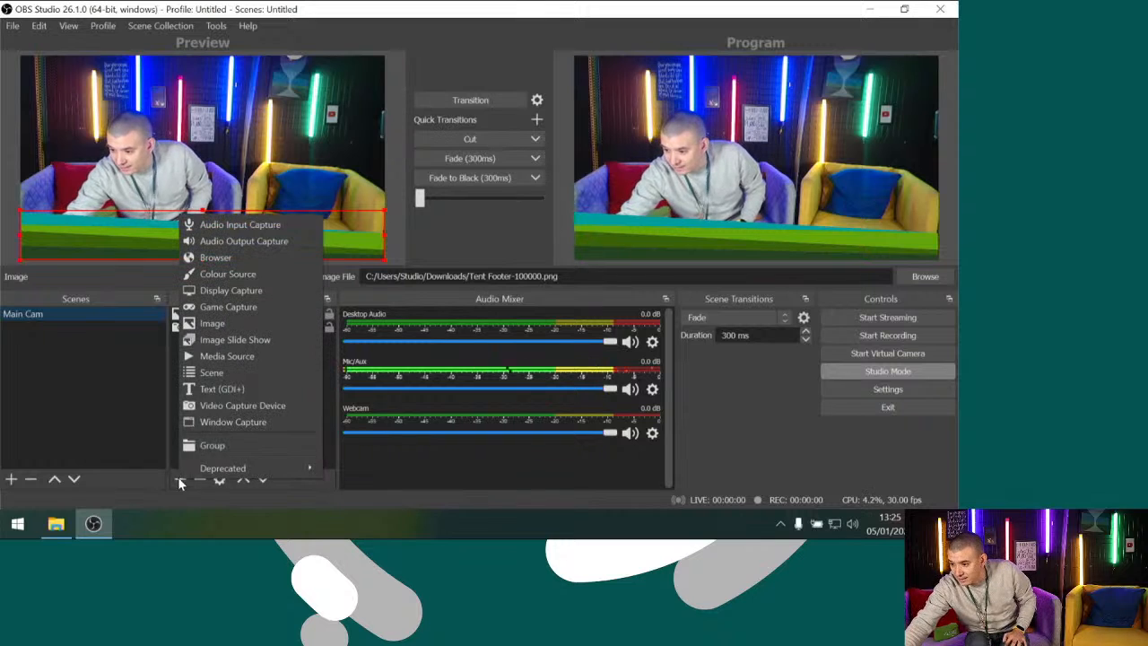
click(222, 389)
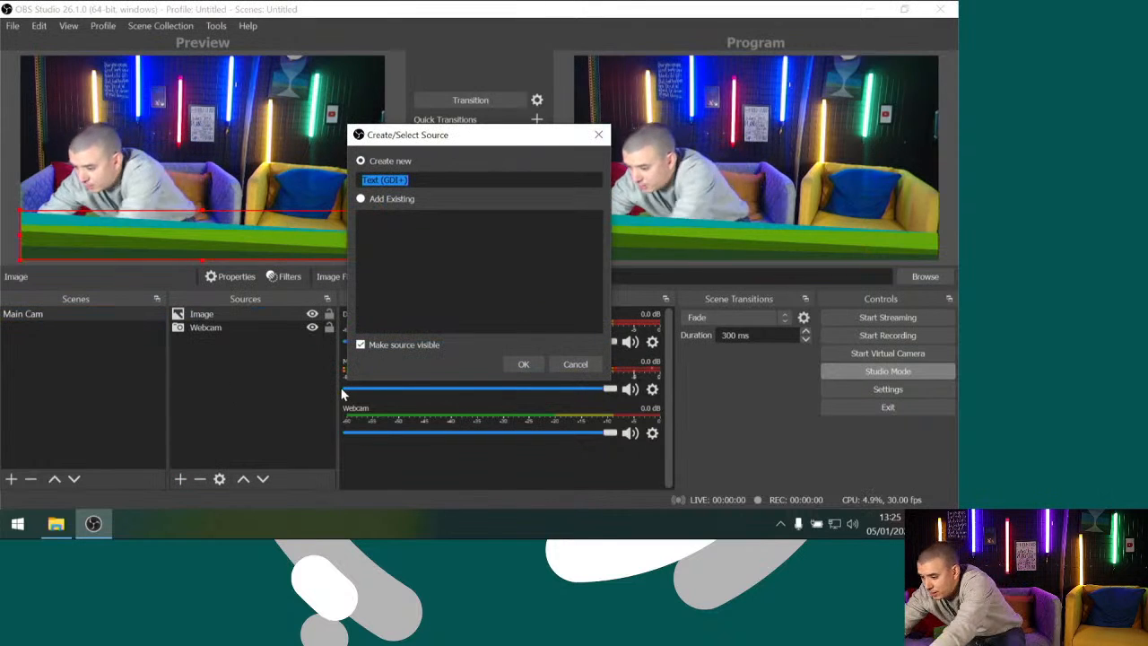
text(Mess)
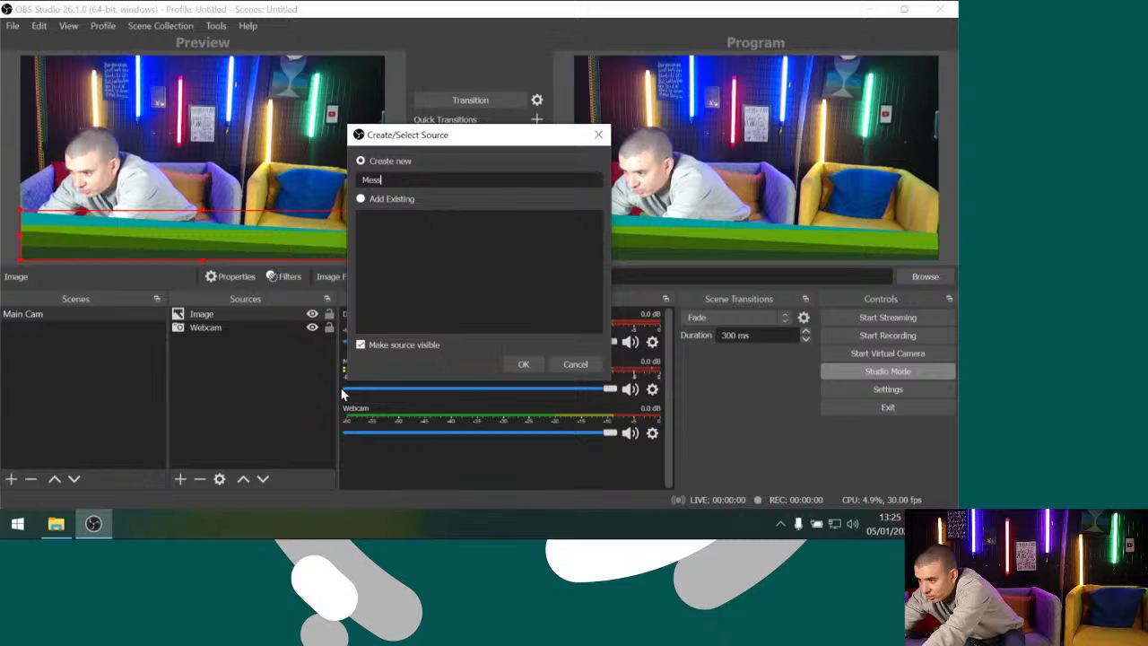
text(age)
key(Return)
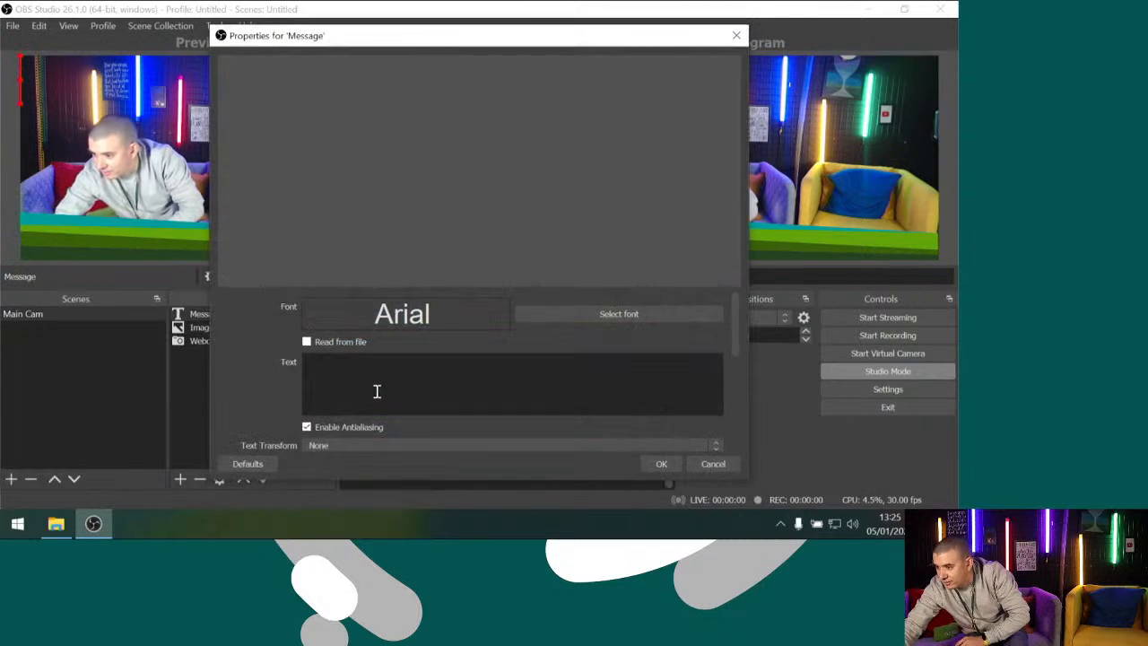
Enter "Hello Everyone!" as the text of the Message source
click(371, 366)
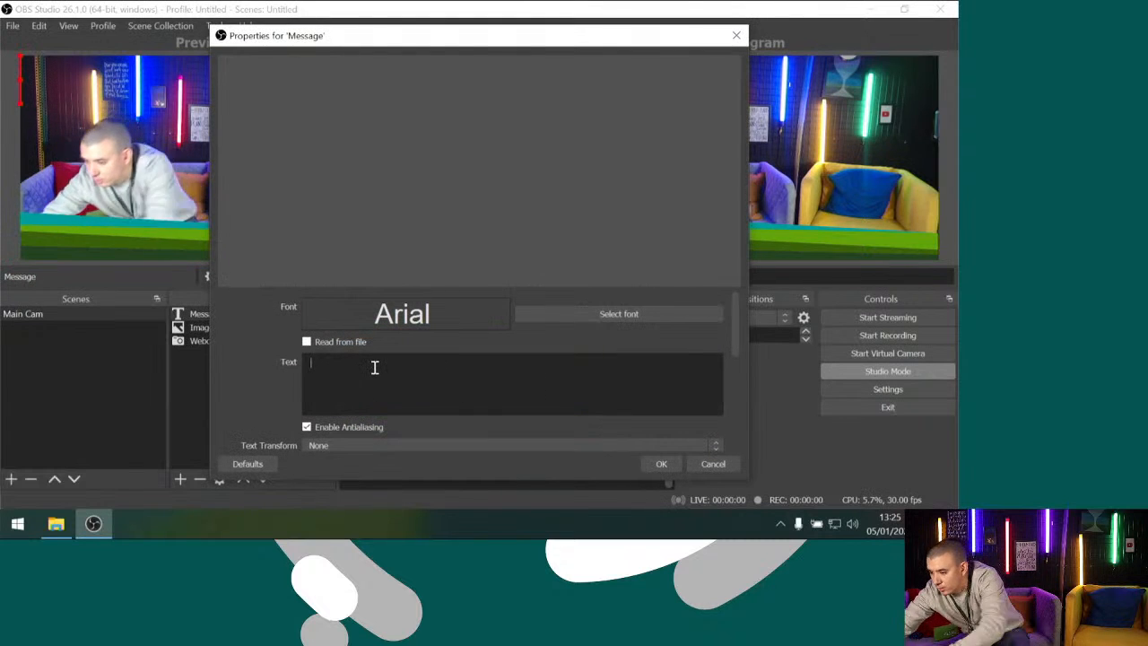
text(Hello Ev)
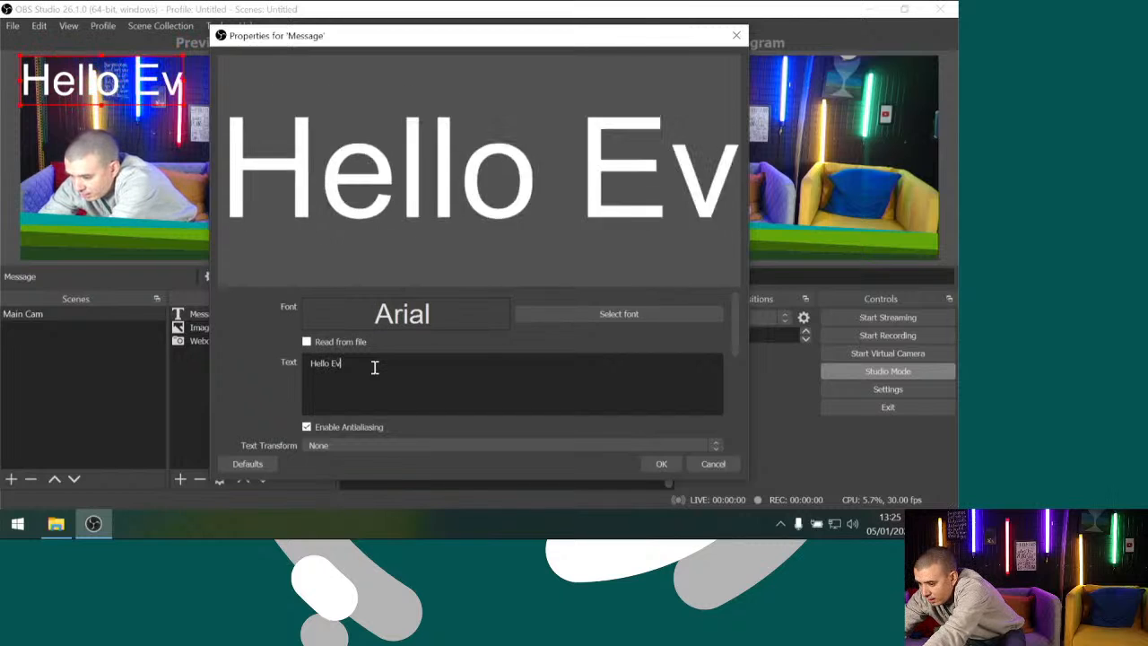
text(eryone!)
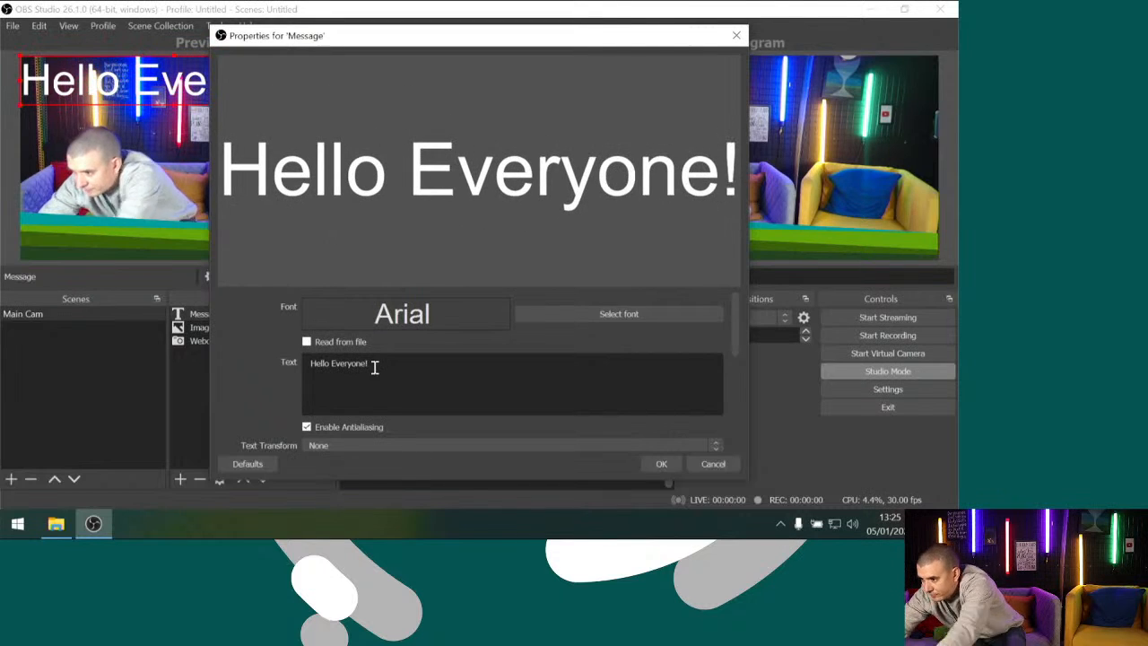
Change the Message text's font to Bahnschrift SemiBold and accept the source properties
click(573, 314)
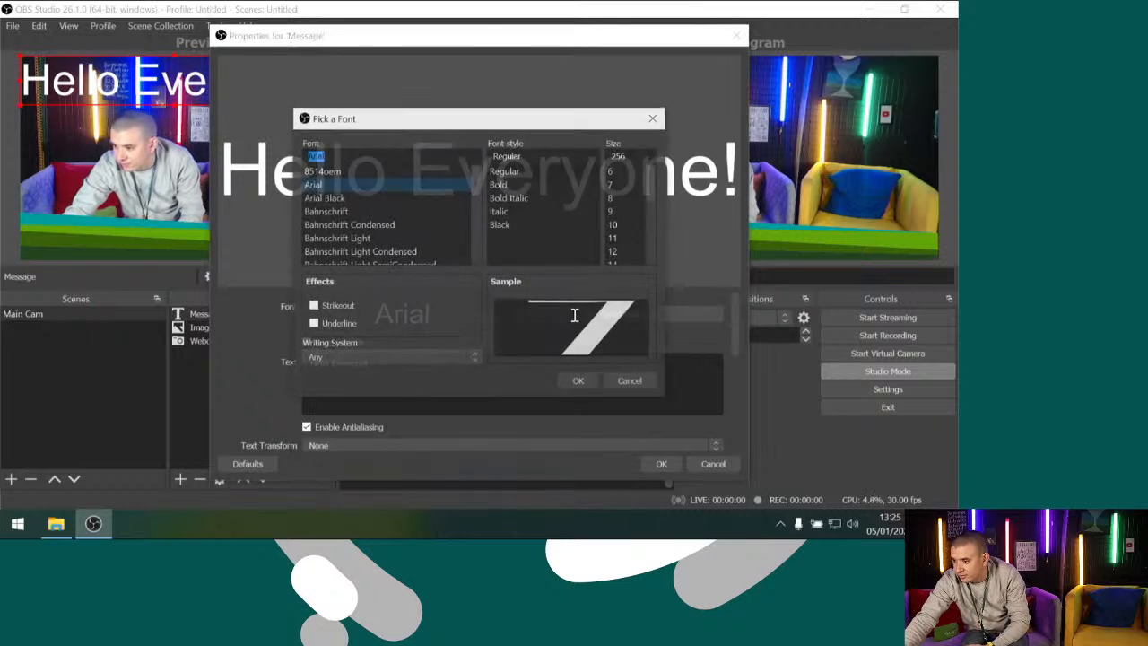
scroll(424, 250, down, 3)
scroll(364, 232, down, 4)
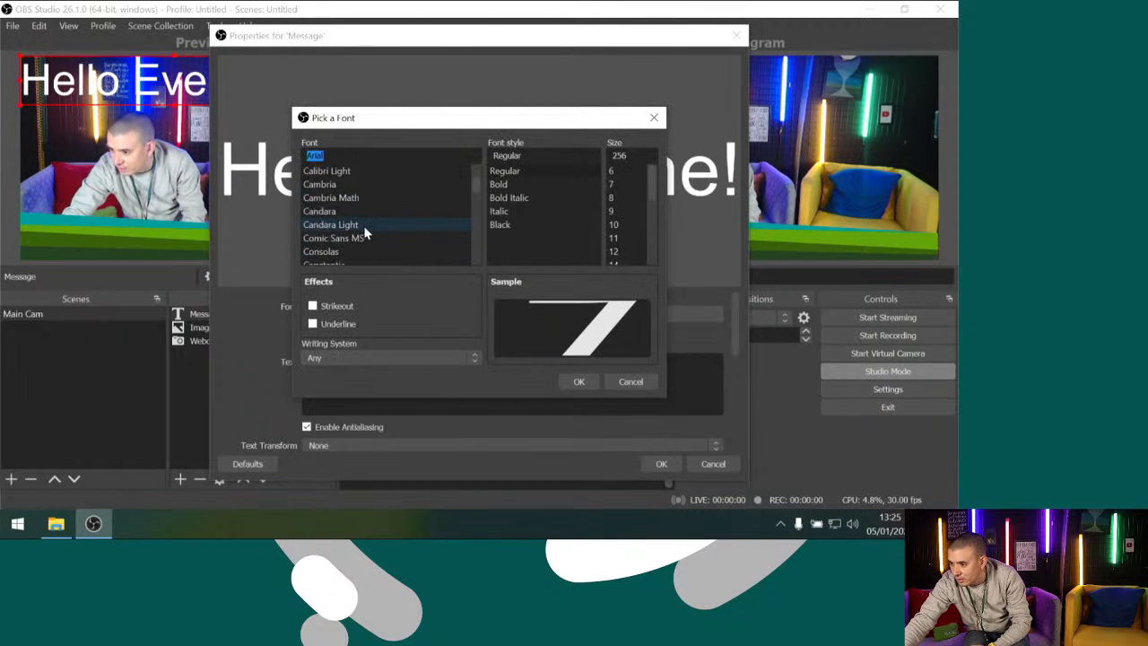
scroll(365, 232, down, 1)
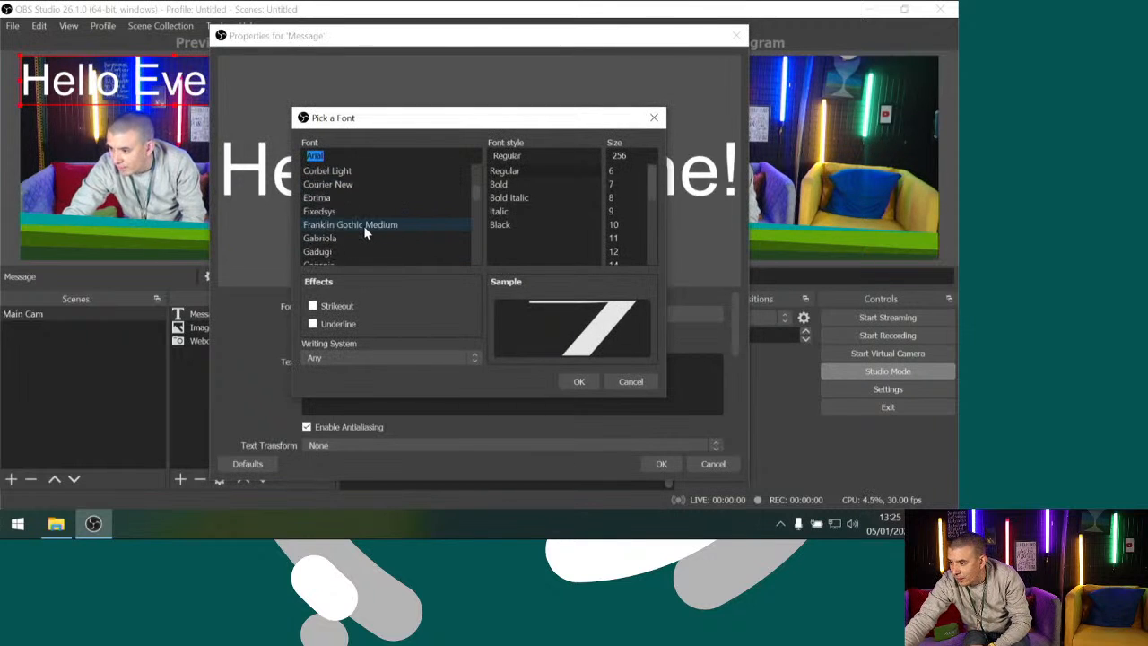
scroll(364, 232, up, 5)
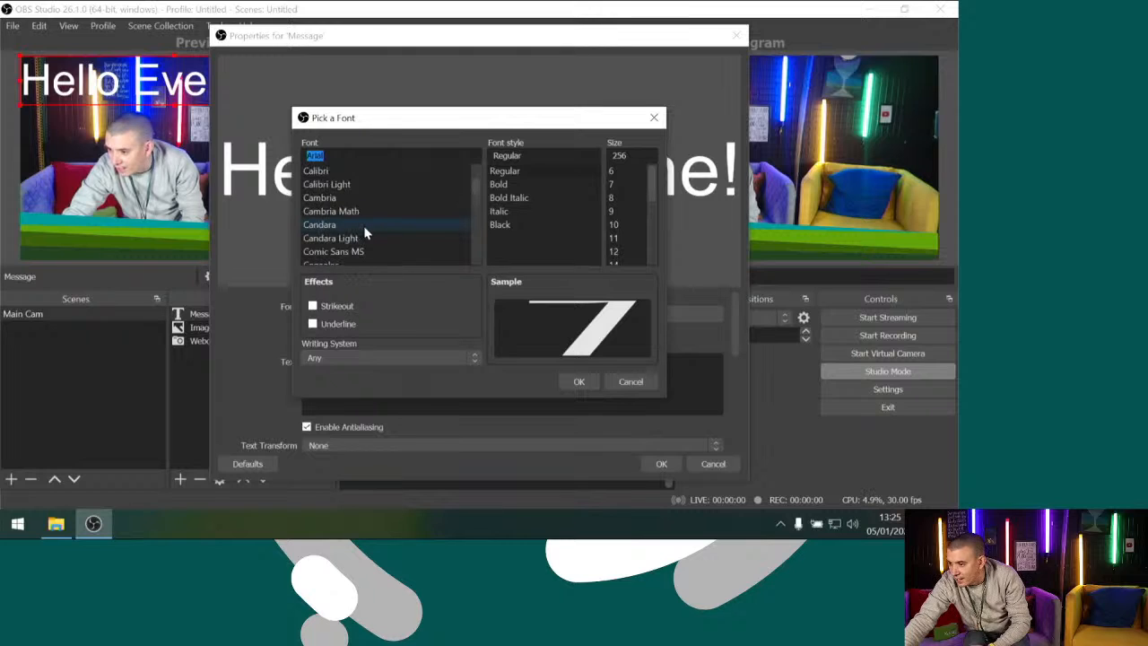
scroll(348, 186, up, 3)
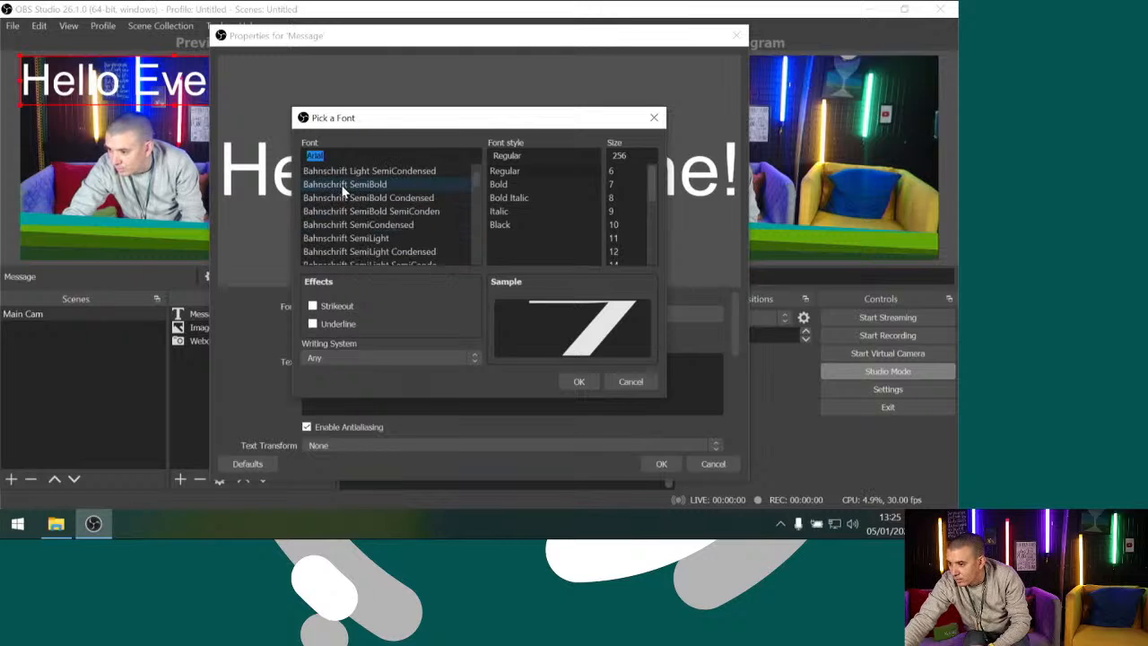
click(346, 186)
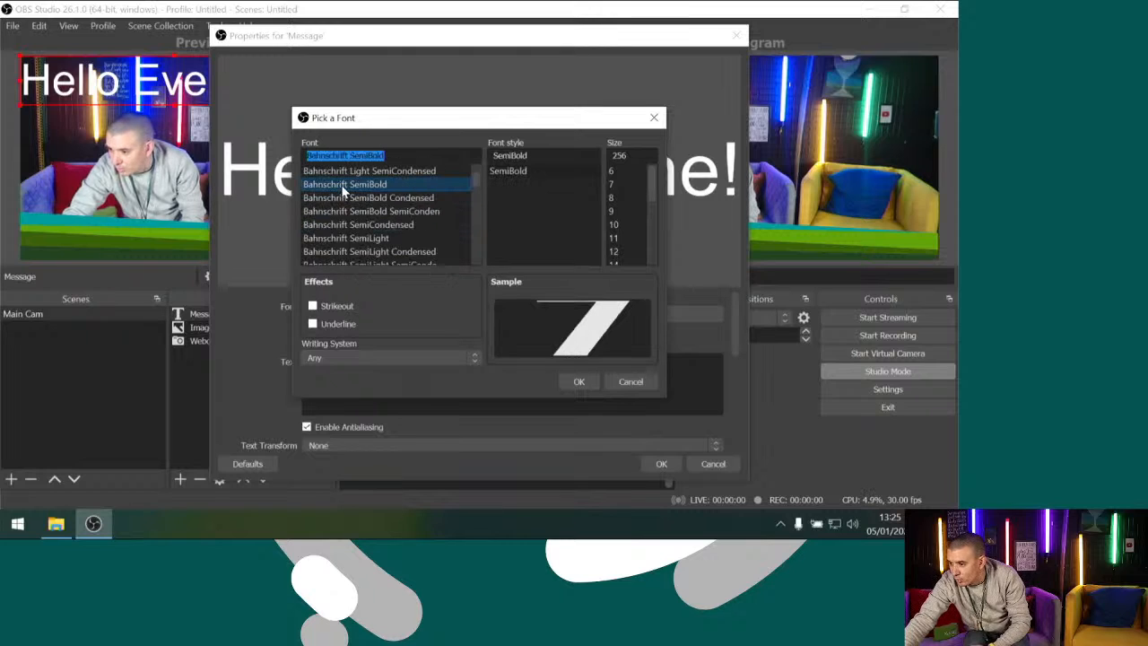
click(576, 382)
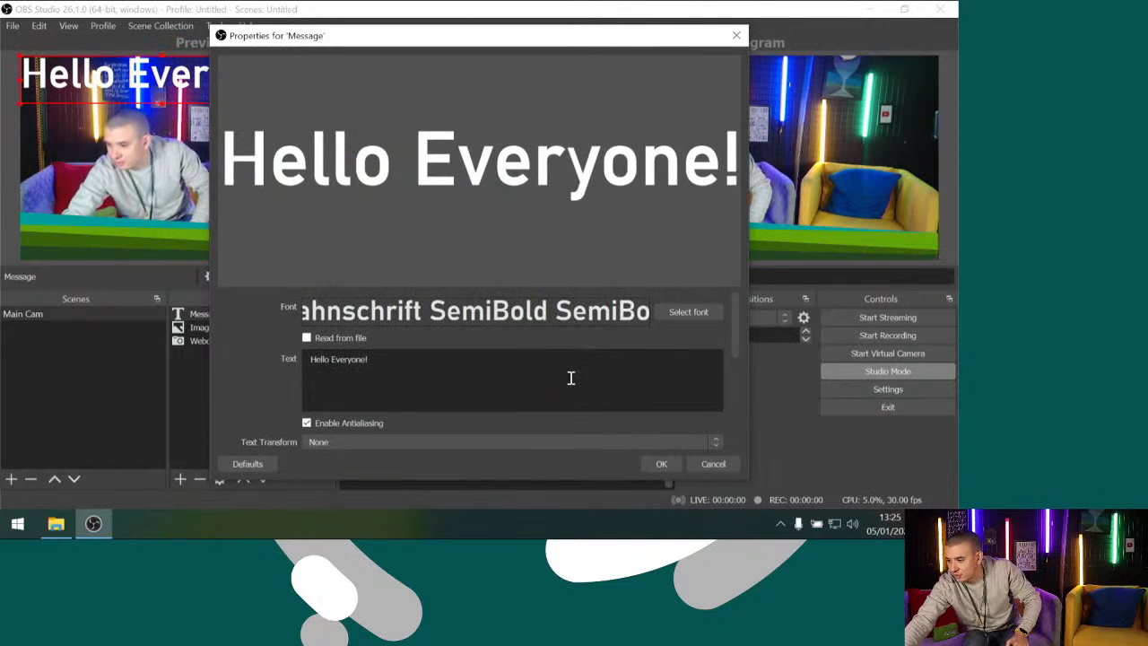
scroll(570, 378, down, 2)
click(656, 464)
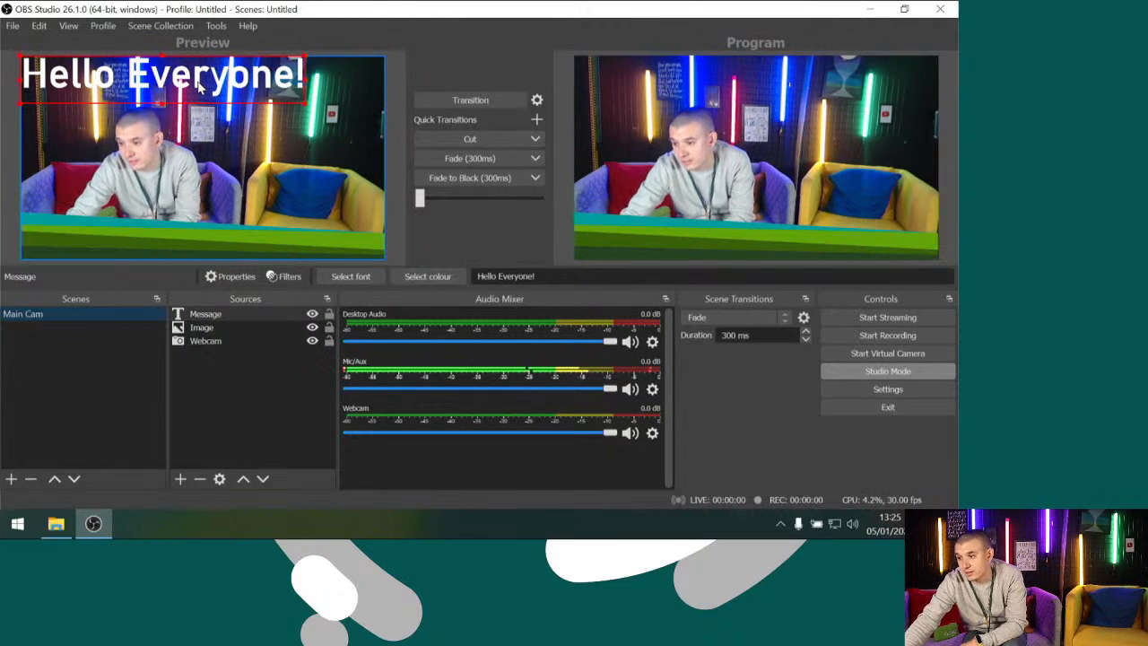
Shrink the Message text, place it on the left part of the green footer, and transition the scene to the program output
drag(303, 106, 199, 82)
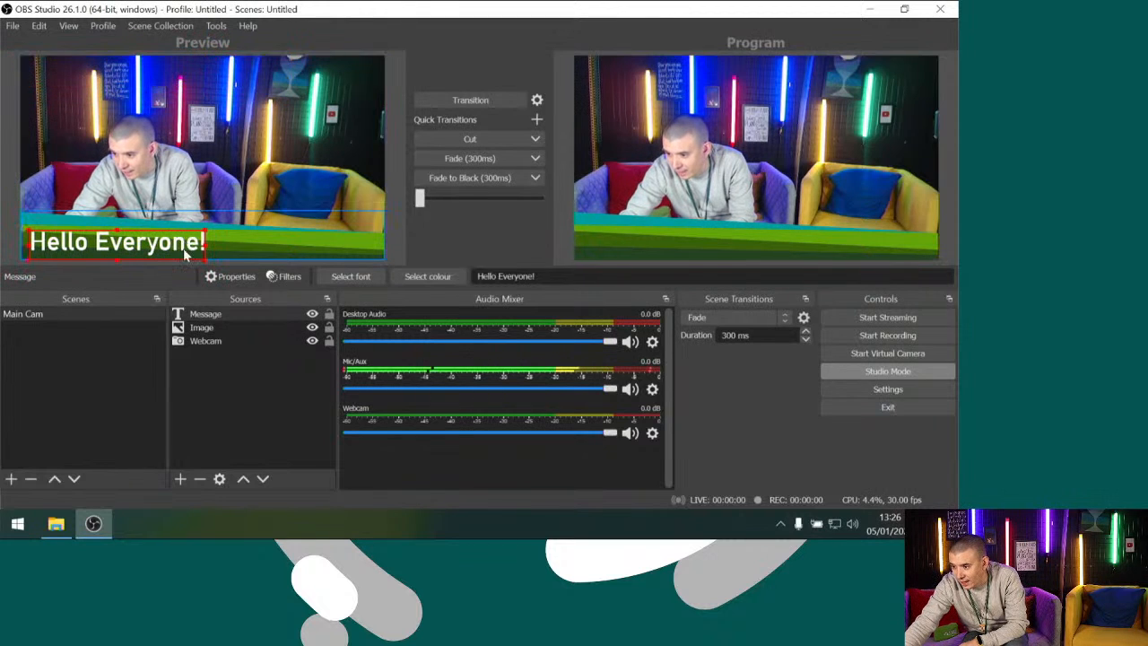
click(259, 176)
click(442, 104)
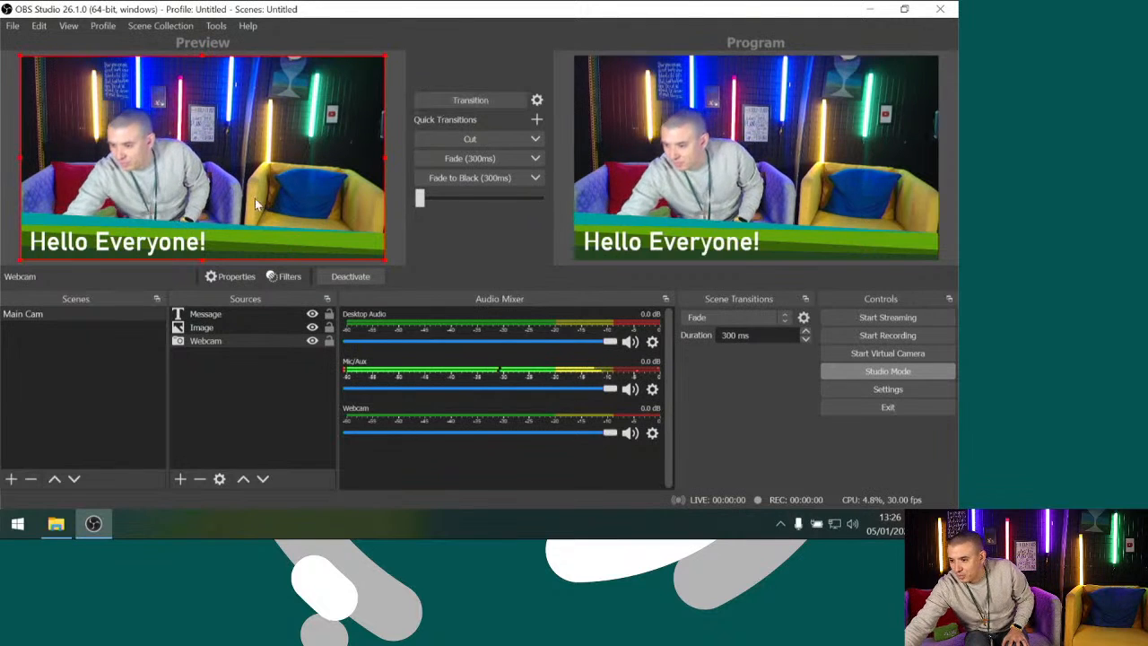
Add a Scroll effect filter with its default name to the Message text source
click(153, 238)
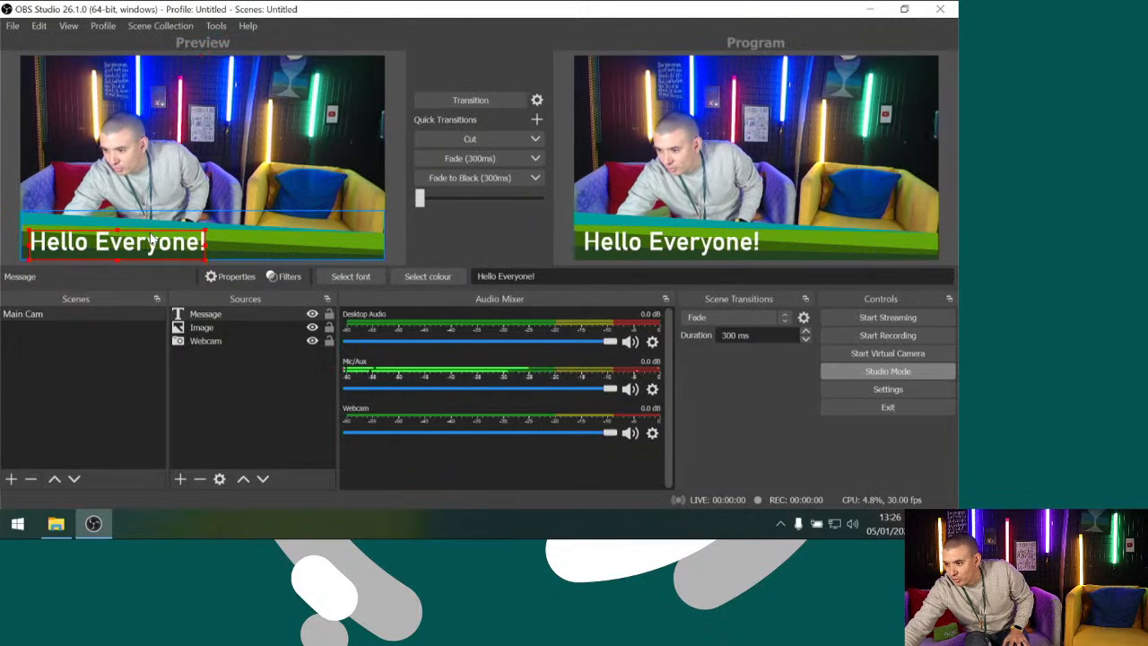
click(289, 277)
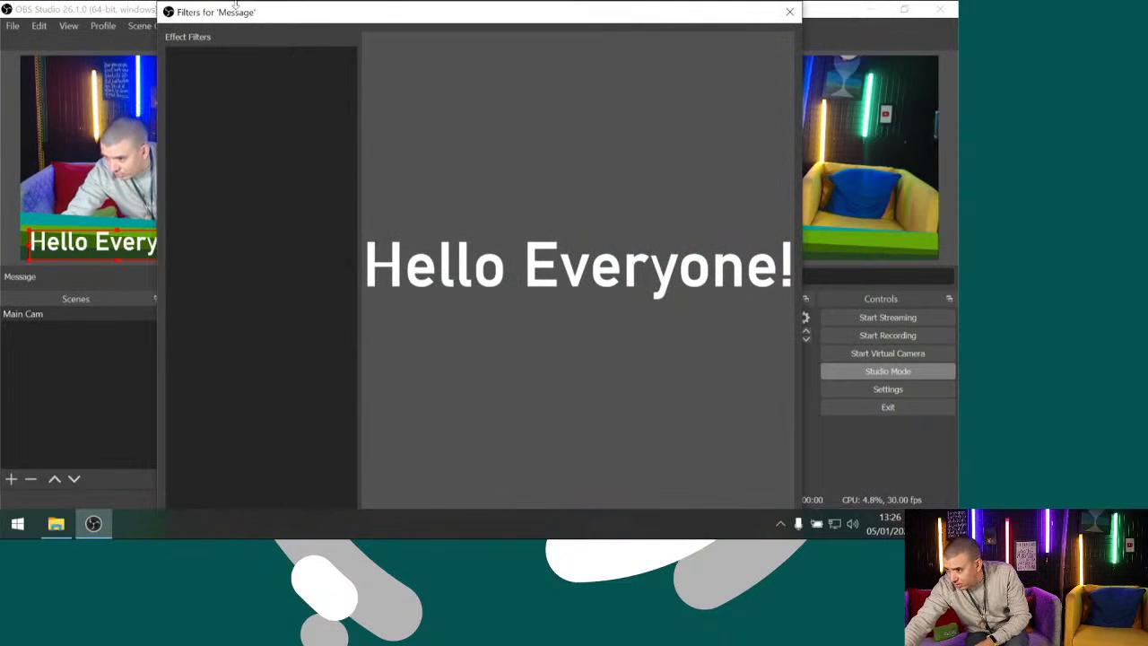
mouse_move(216, 5)
mouse_down()
mouse_move(244, 84)
mouse_move(222, 11)
mouse_up()
click(152, 455)
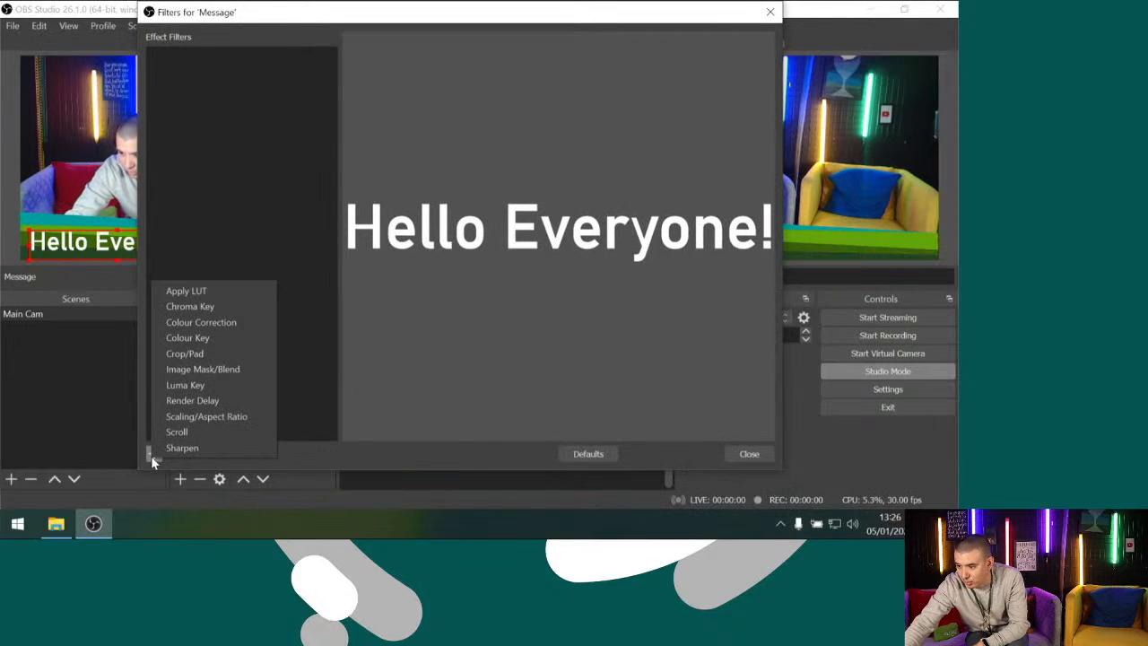
click(205, 434)
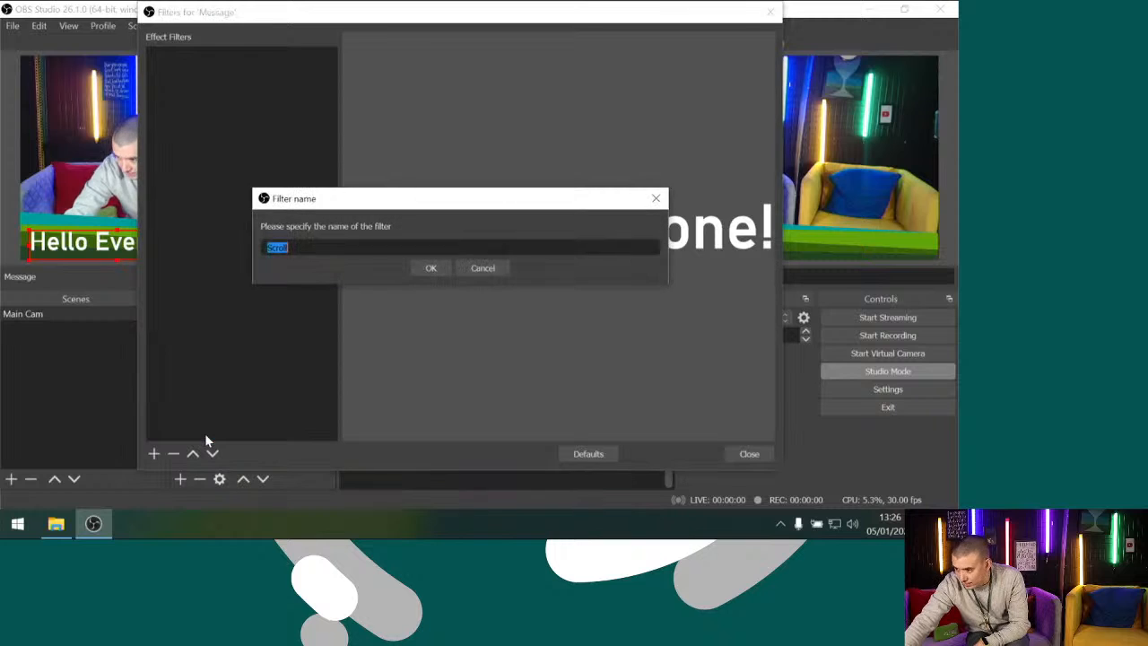
click(432, 269)
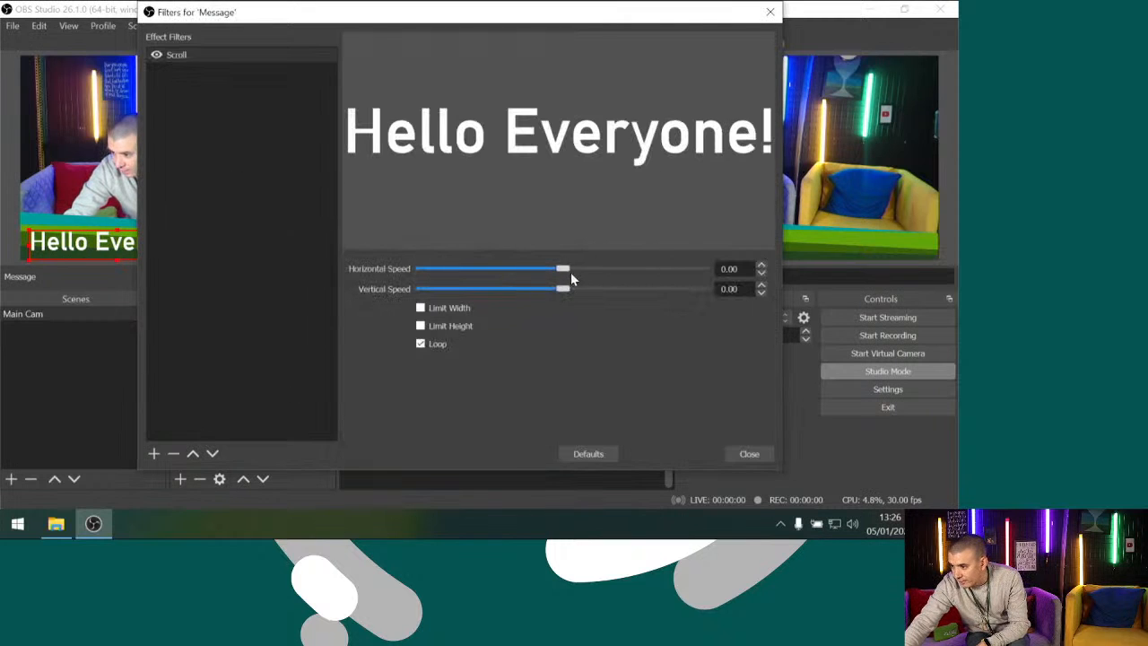
Set the Scroll filter's horizontal speed to 117 and enlarge the Message text to the right along the footer
drag(581, 268, 626, 268)
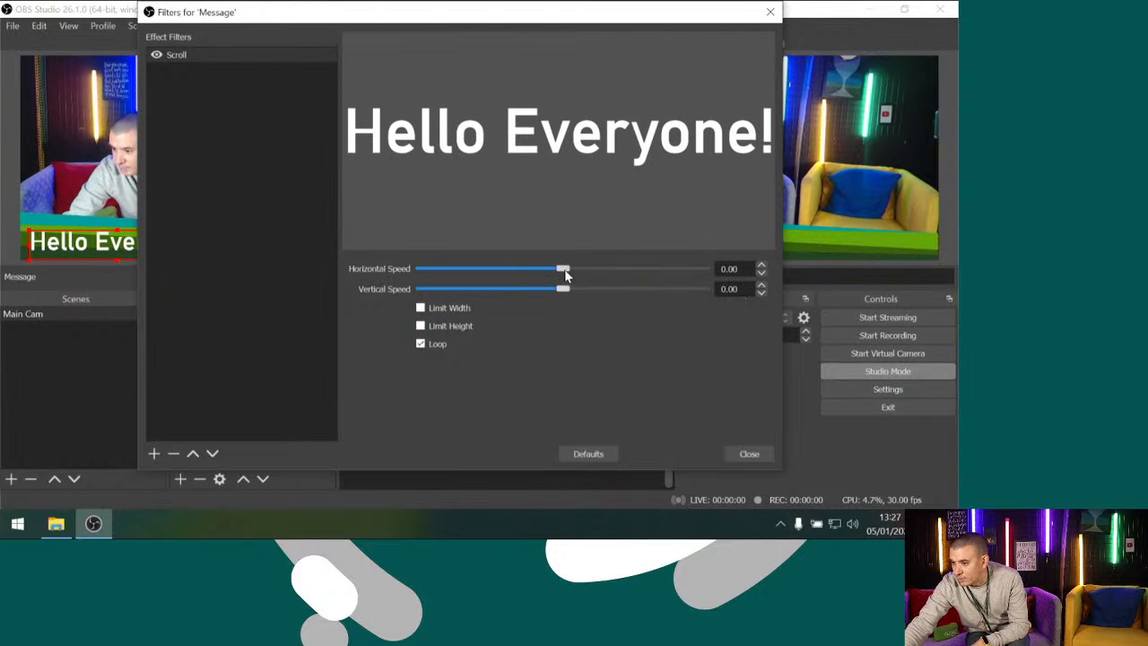
drag(564, 269, 595, 270)
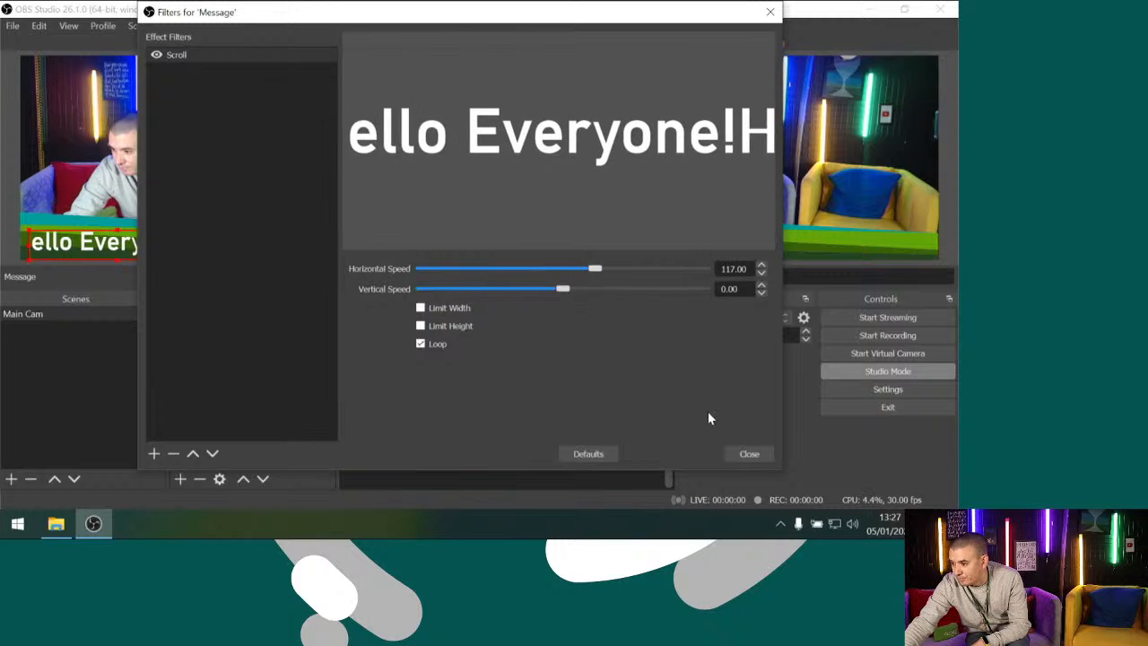
click(742, 456)
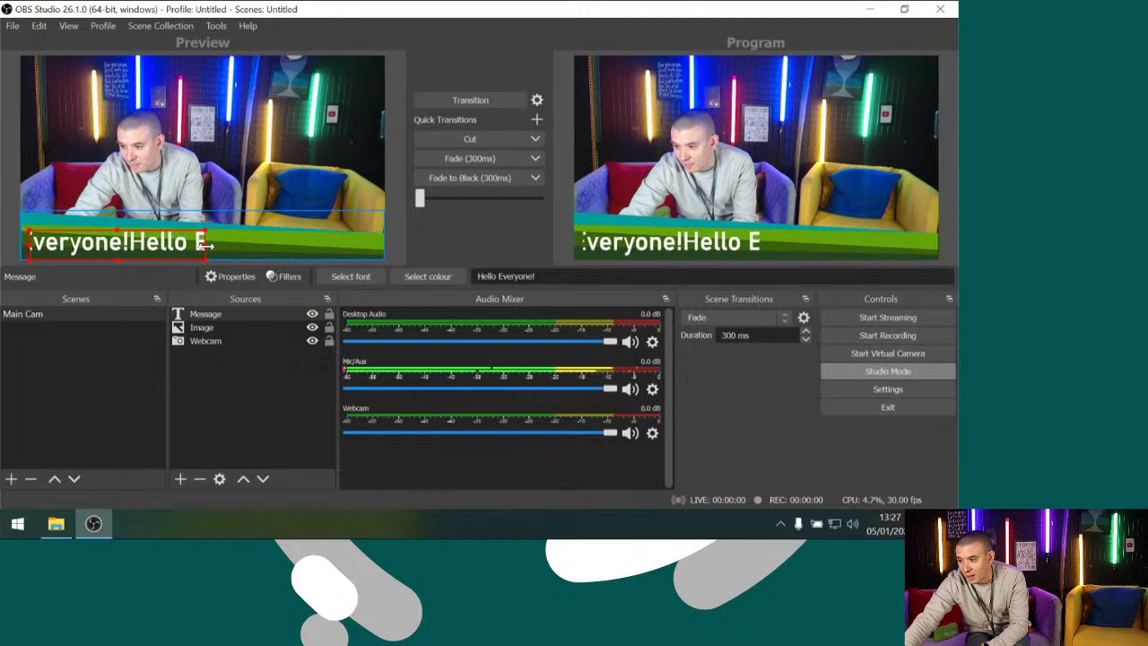
drag(206, 244, 254, 244)
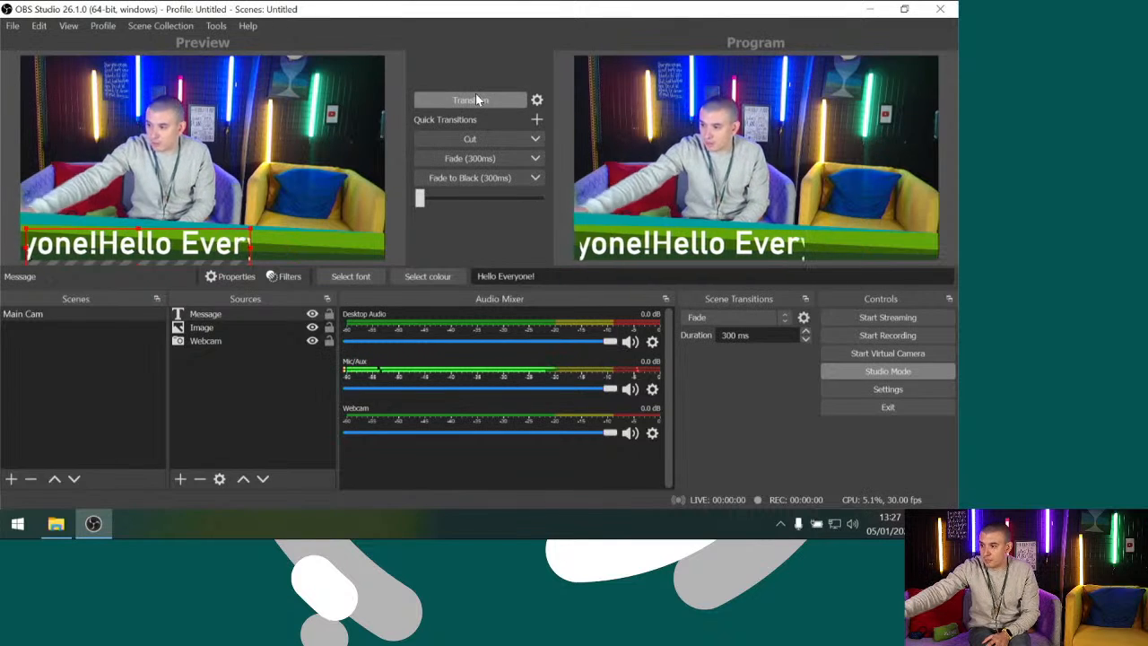
Duplicate the Main Cam scene under the name Different Angle
click(148, 328)
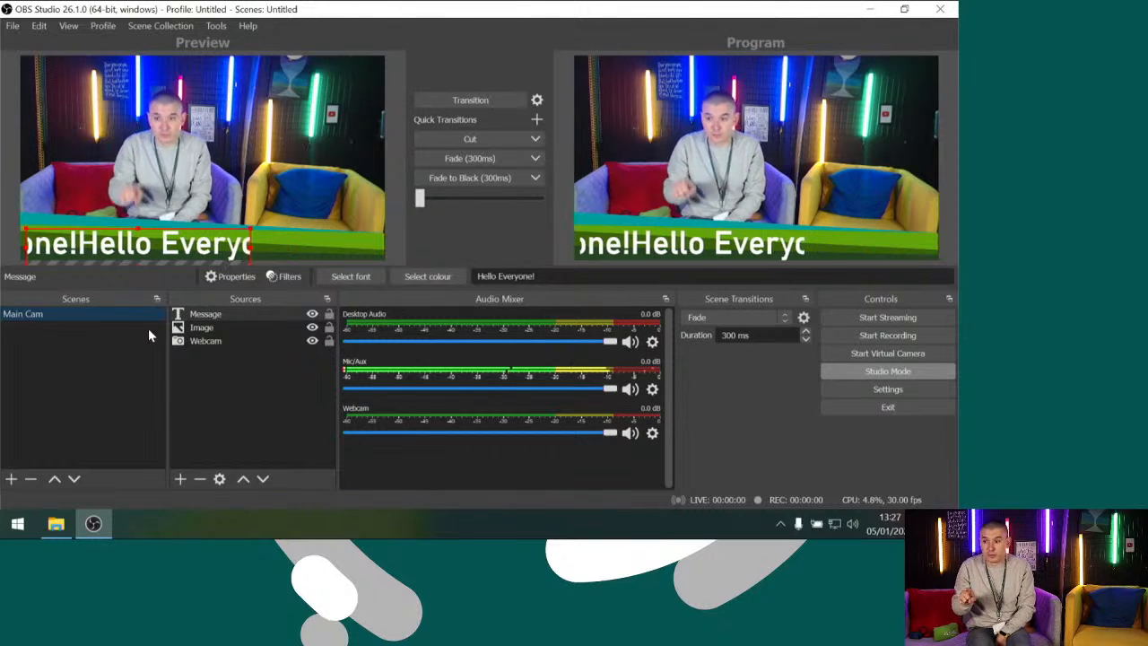
right_click(82, 321)
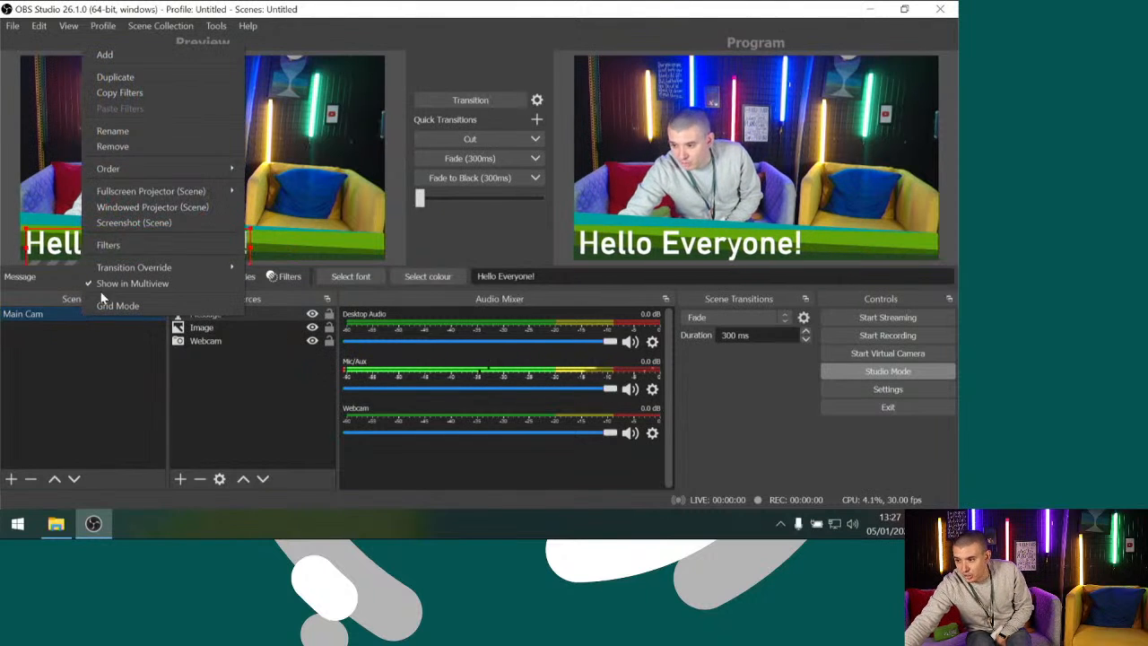
click(141, 84)
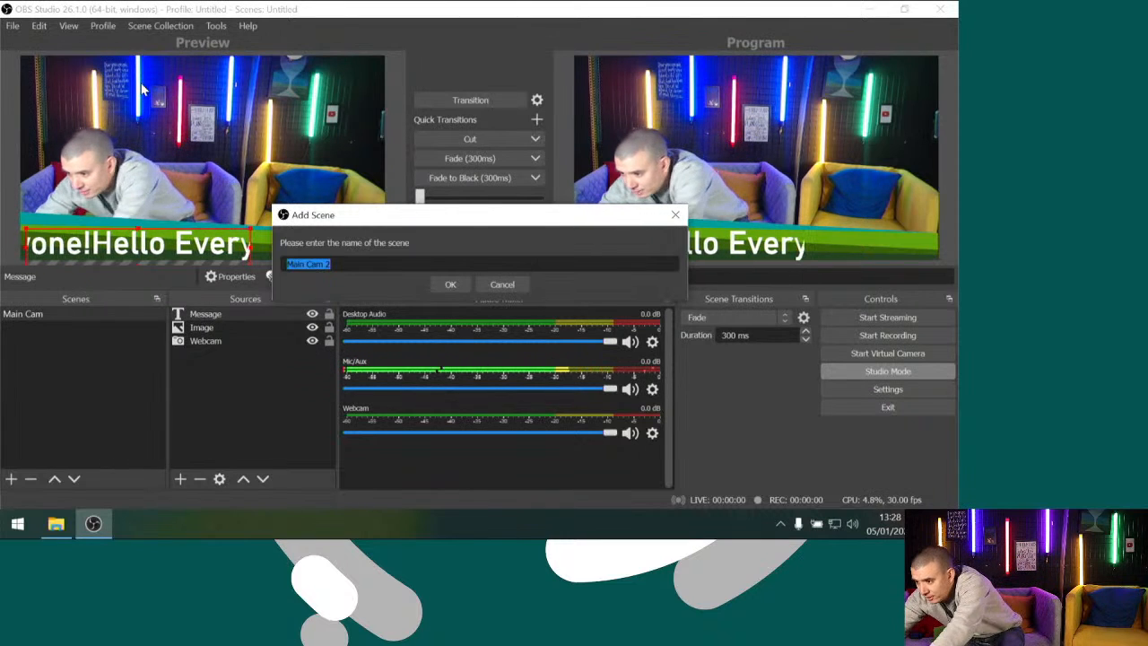
text(Diff)
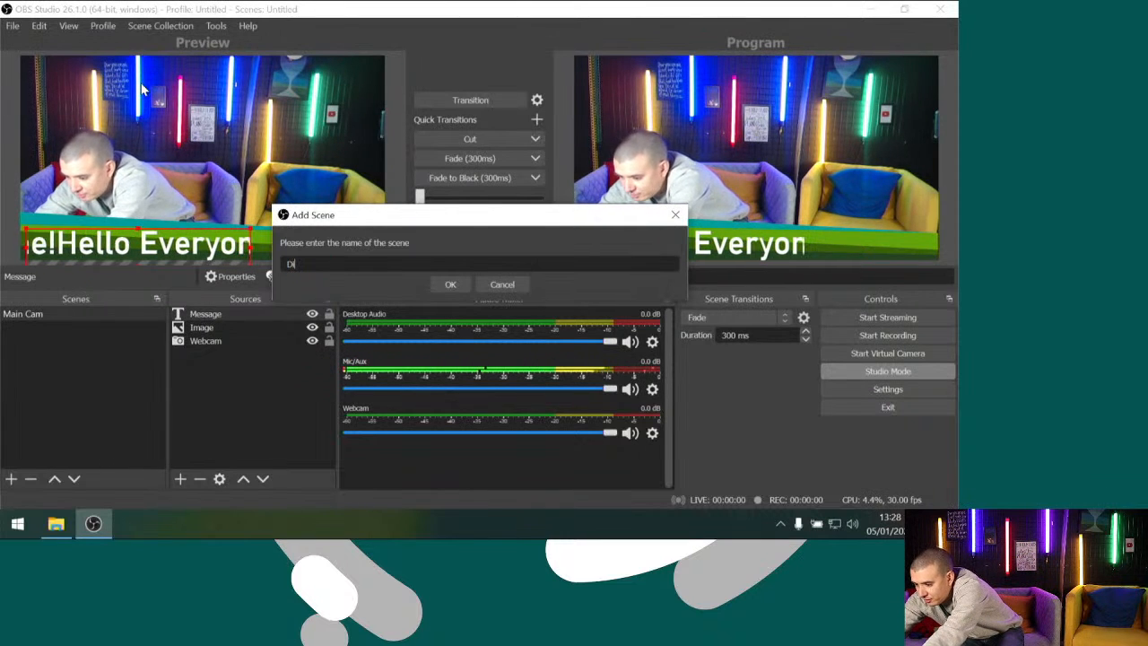
text(eren)
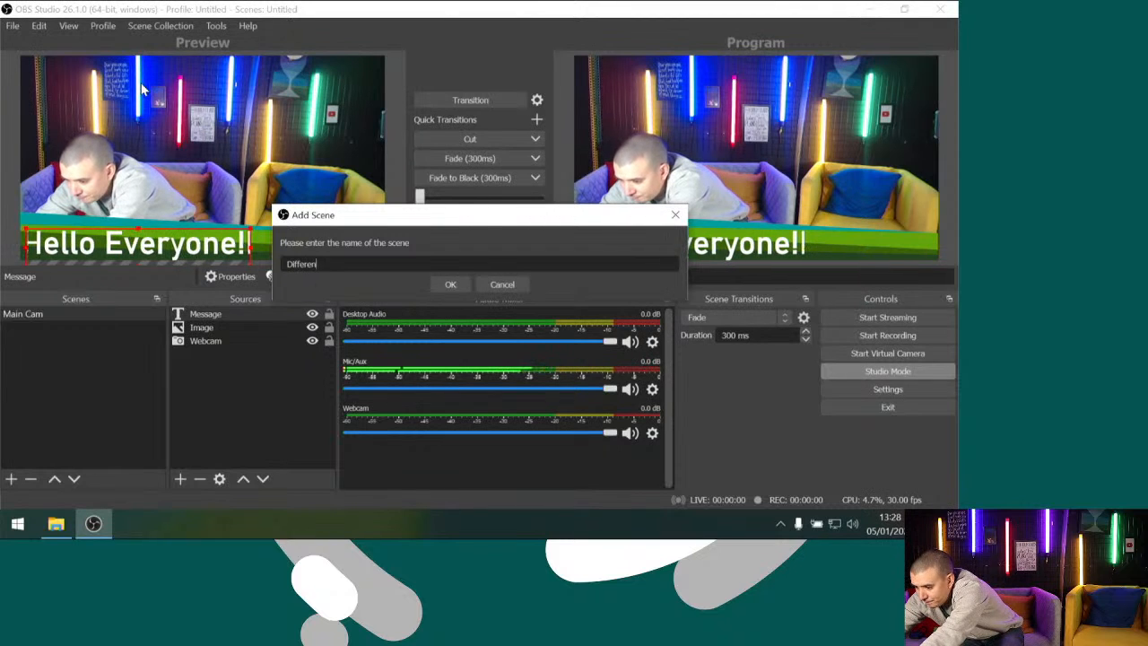
text(t Angle)
key(Return)
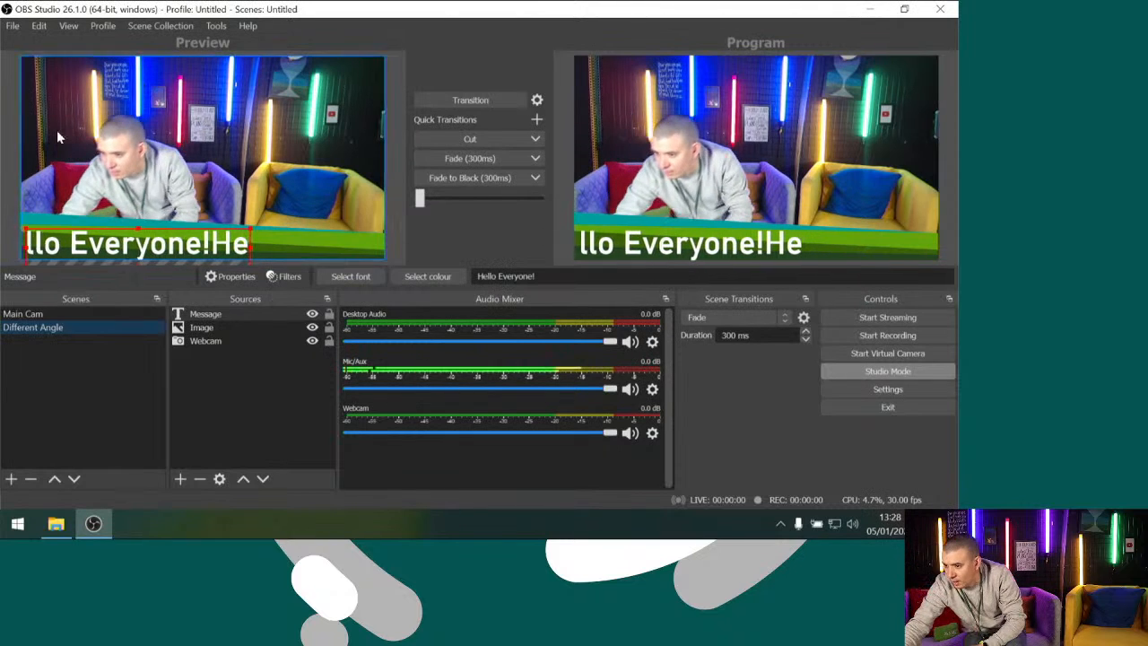
Add a new Video Capture Device source named Laptop Cam to the Different Angle scene, using HD WebCam, and scale it to fill the preview
click(91, 325)
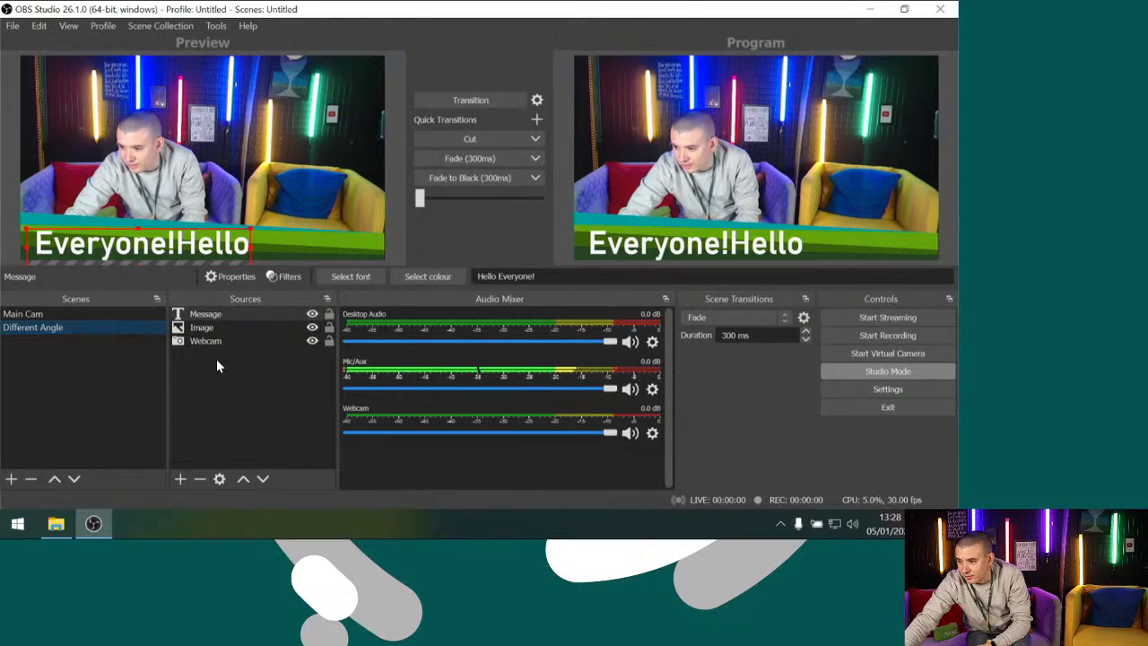
click(179, 480)
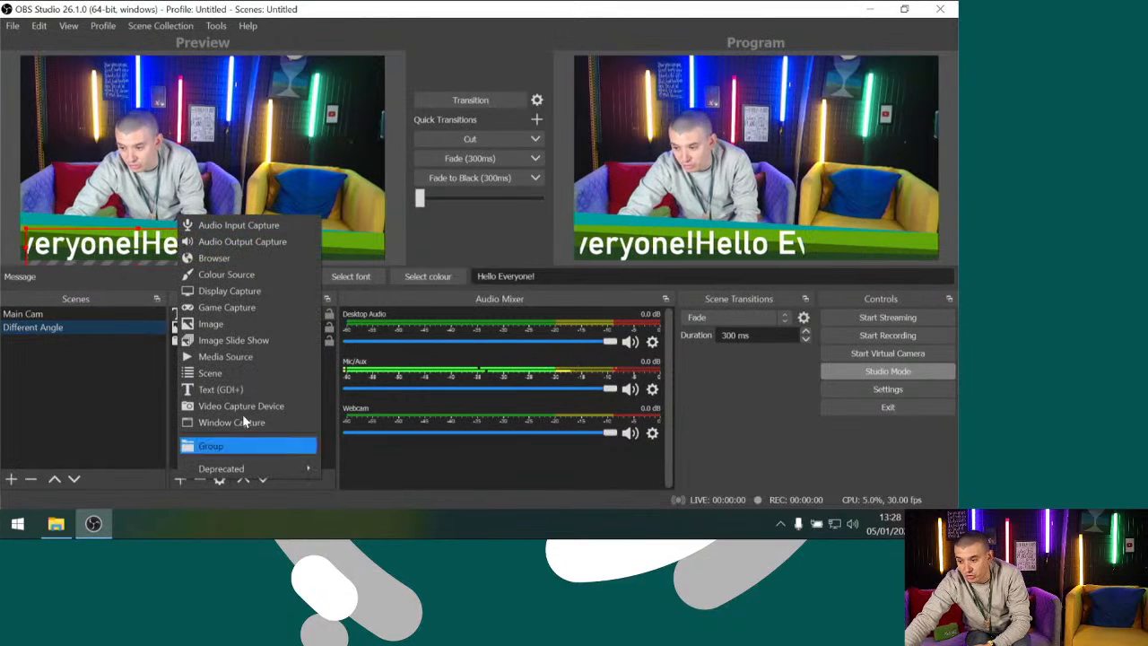
click(232, 406)
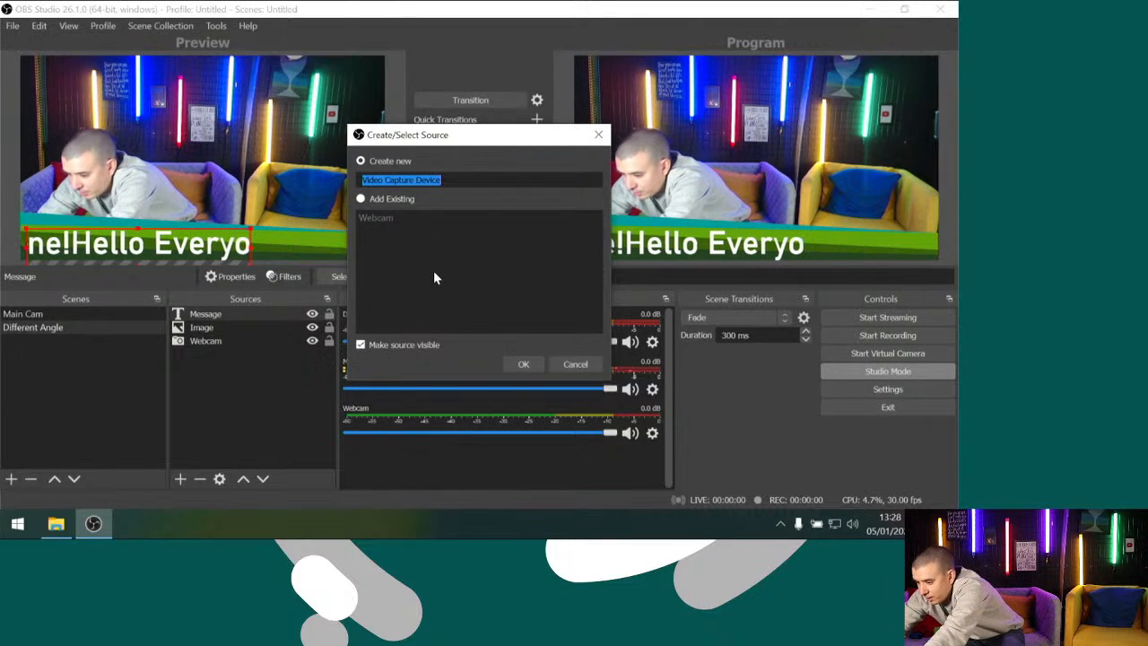
text(Laptop Cam)
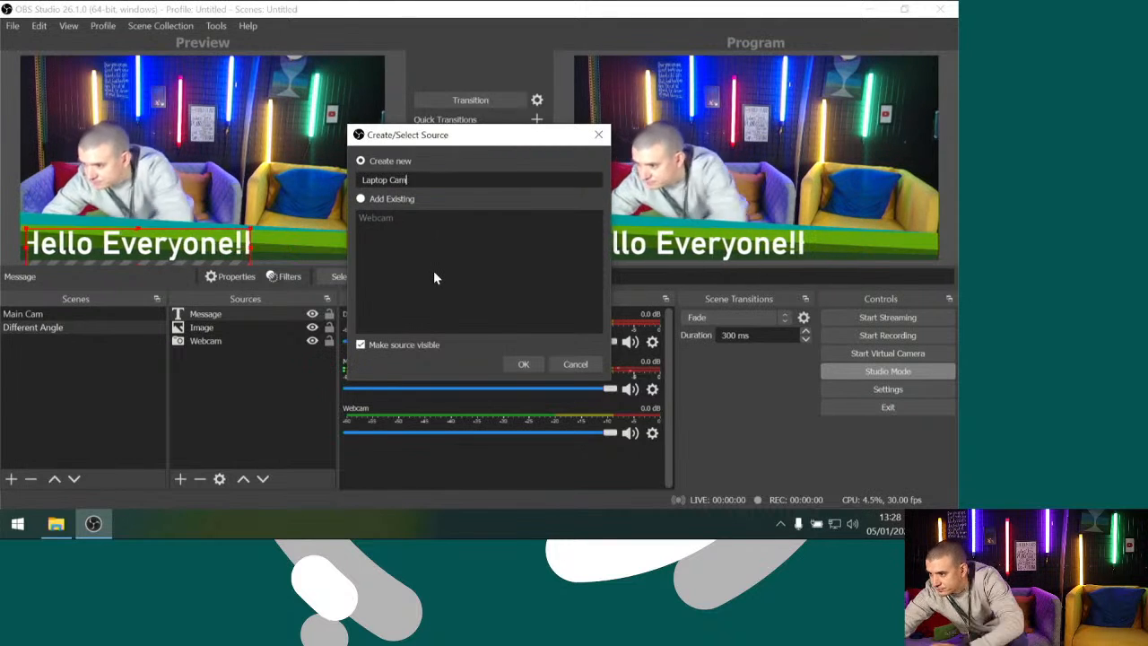
key(Return)
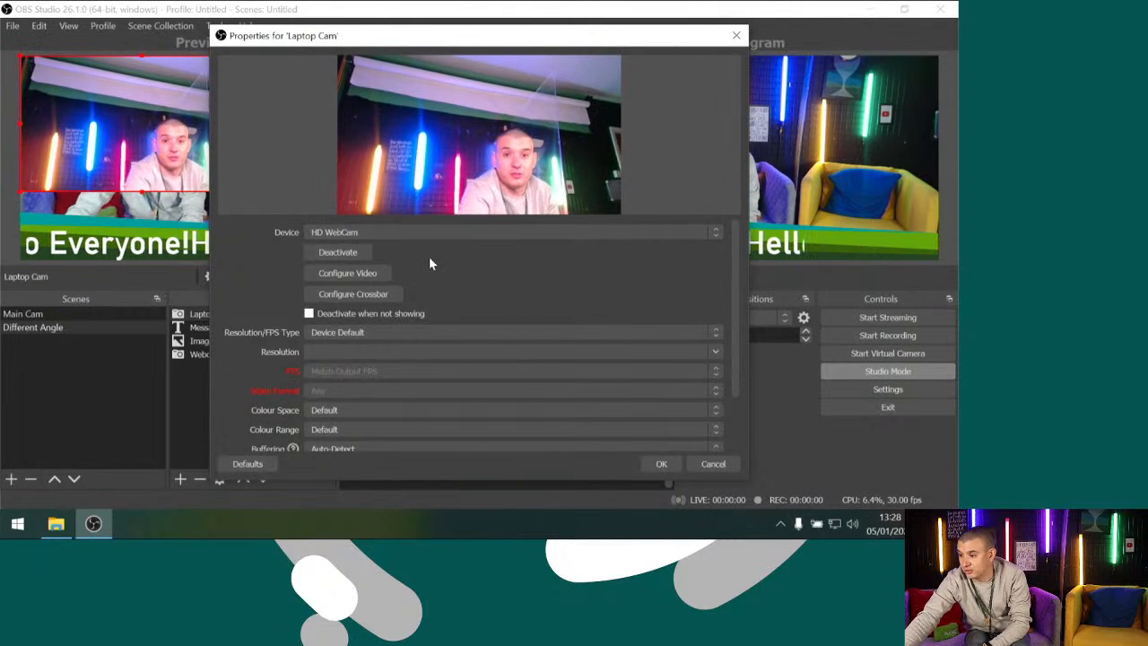
scroll(421, 433, down, 2)
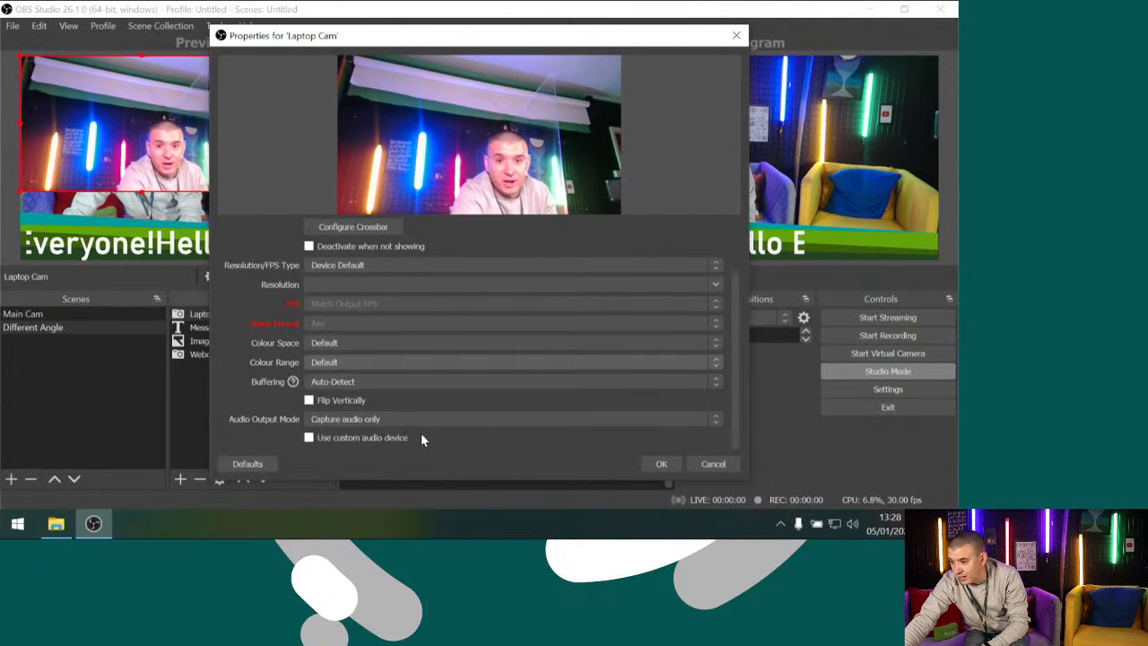
click(644, 464)
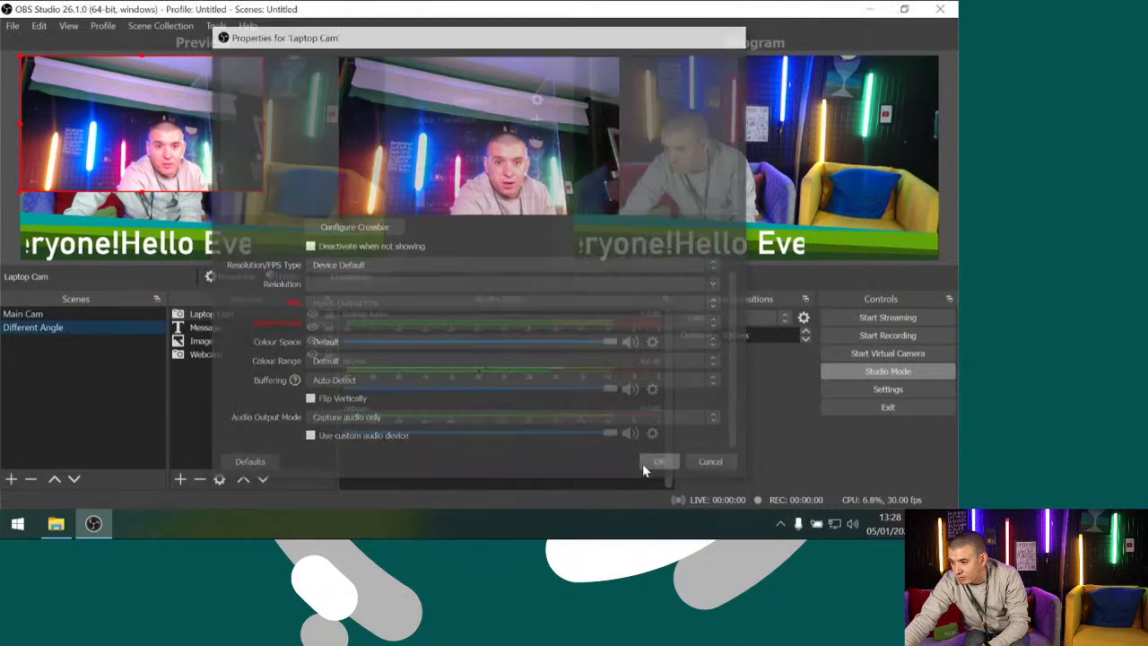
drag(263, 193, 386, 261)
click(224, 410)
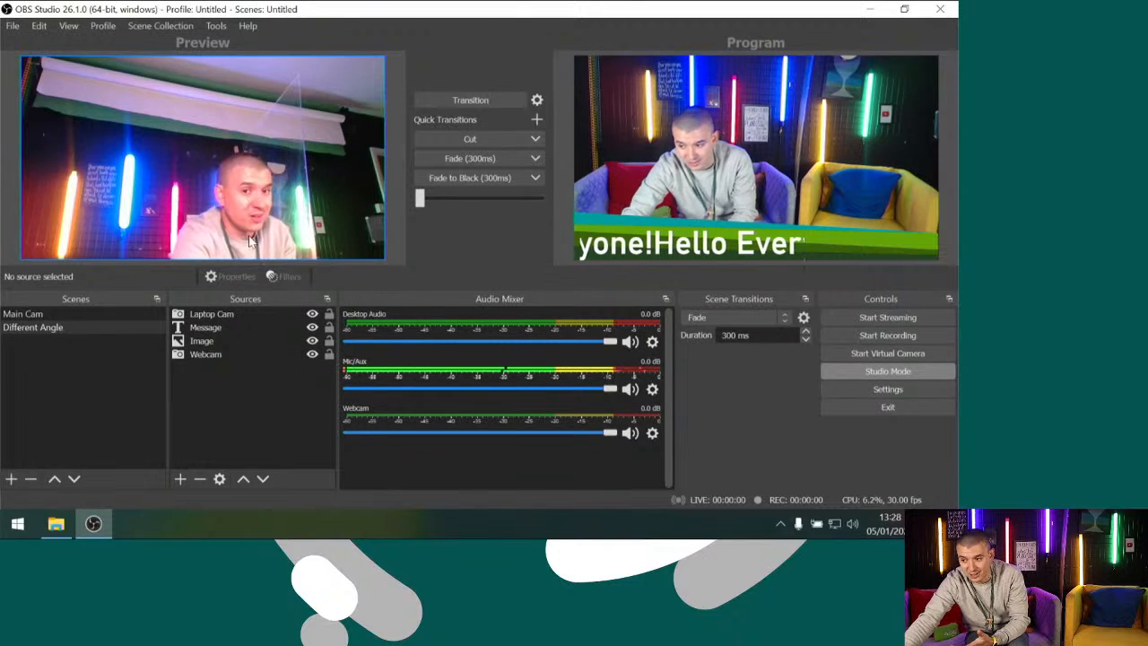
Move Laptop Cam below Image in the source order and transition the Different Angle scene to the program output
click(234, 315)
ctrl+click(231, 342)
drag(229, 345, 230, 347)
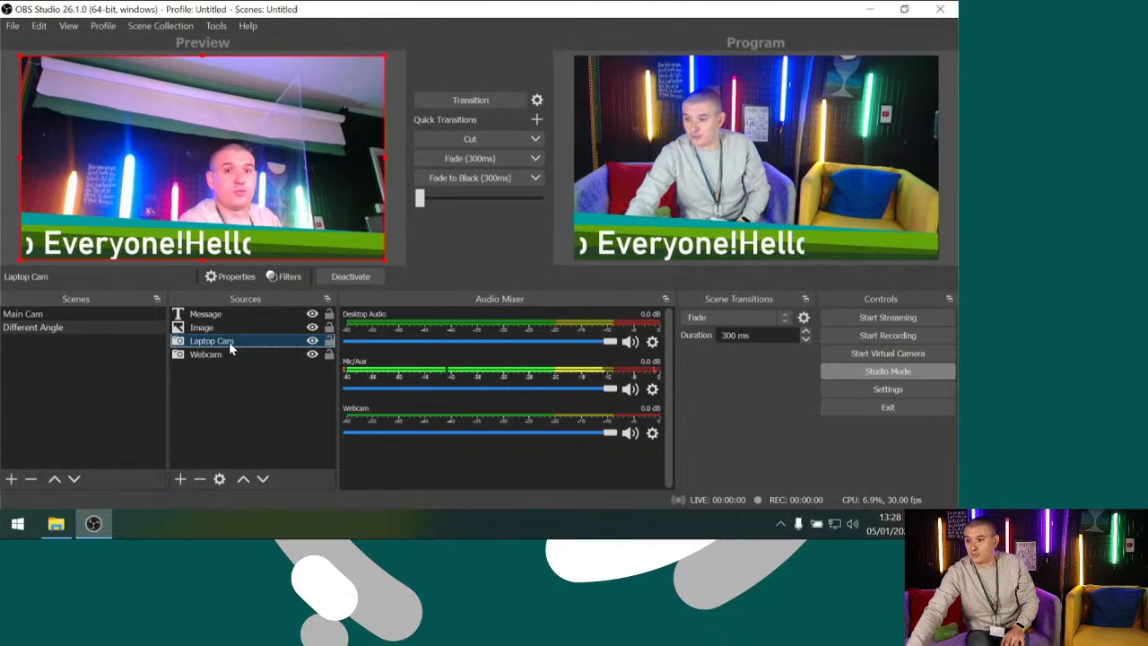
click(464, 109)
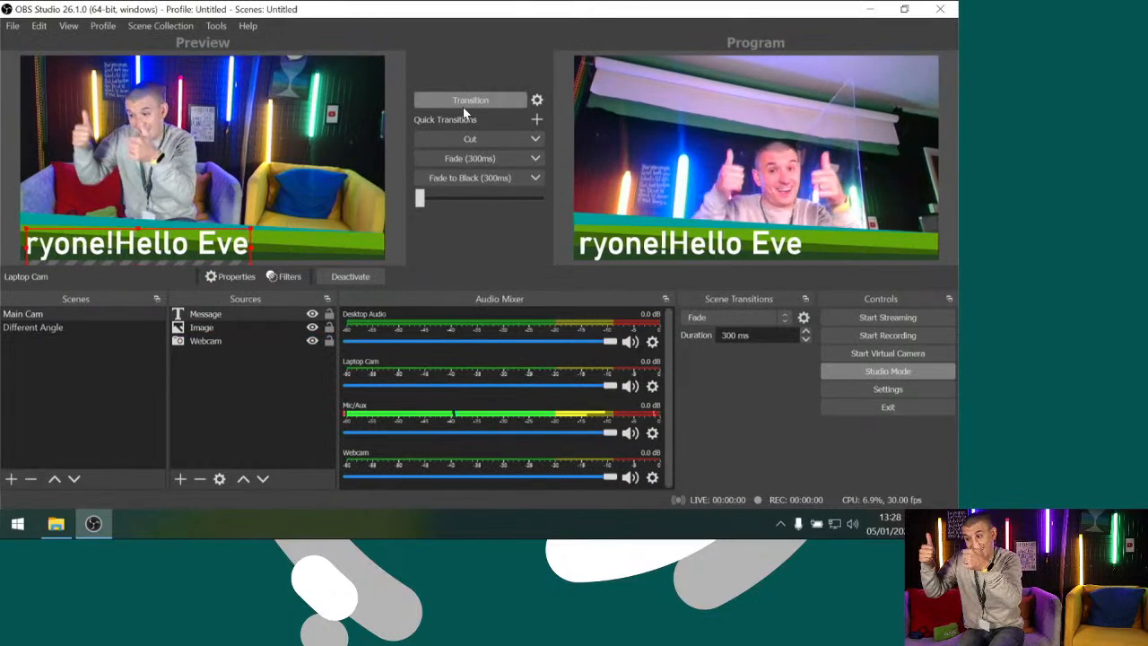
Transition the program output back to the Main Cam scene and load that scene in the preview
click(464, 109)
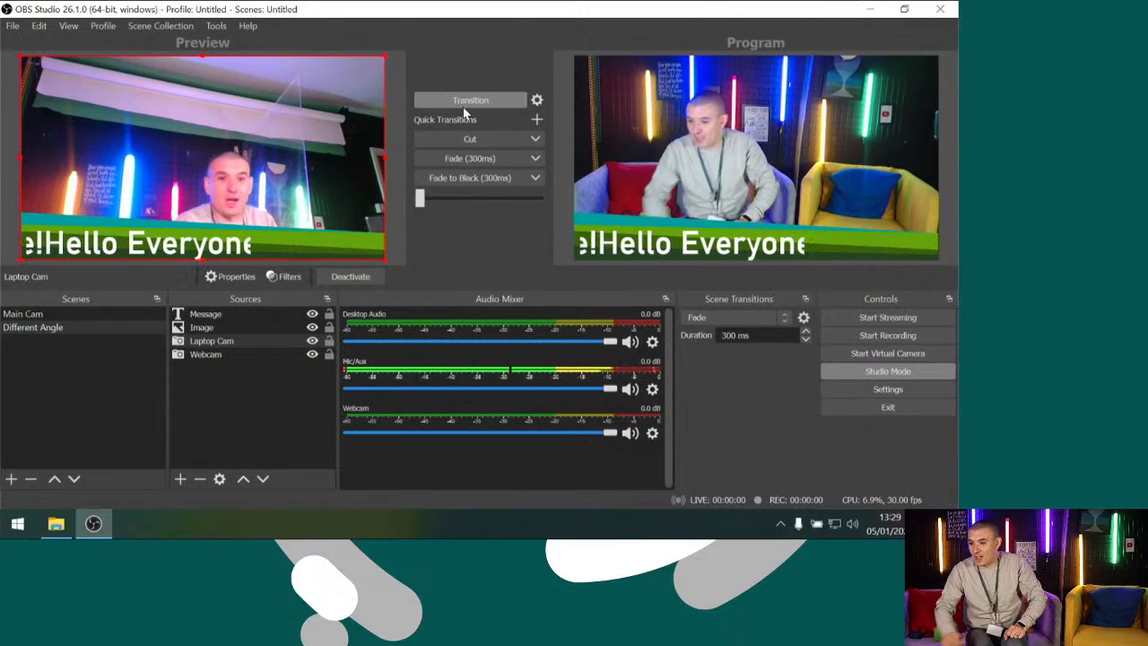
click(28, 316)
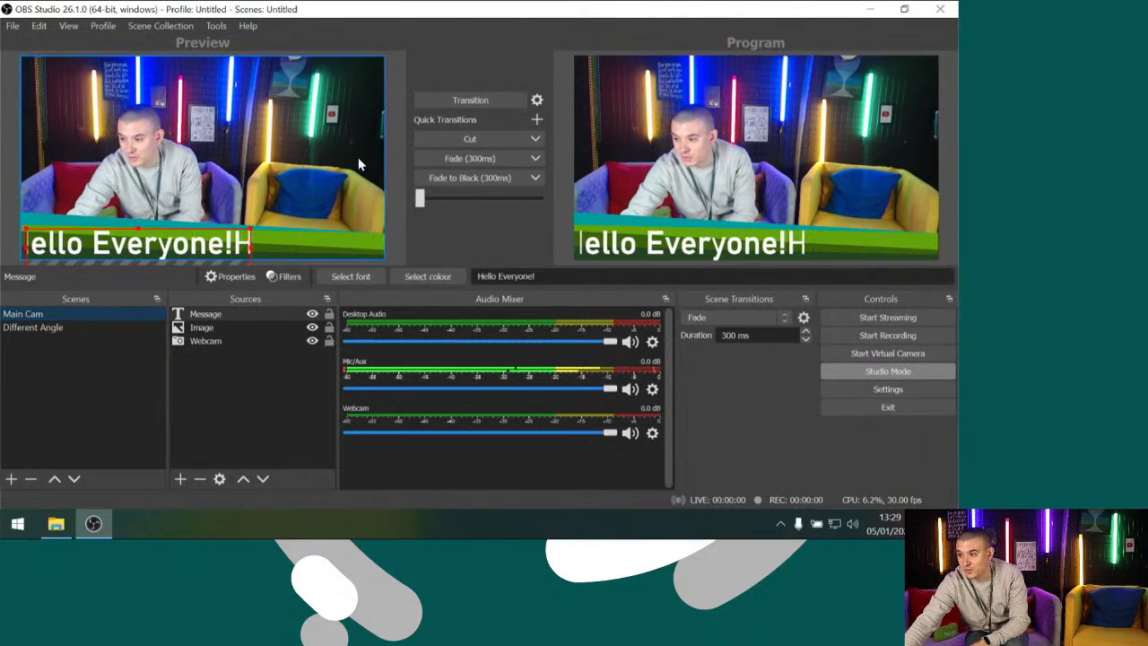
click(447, 104)
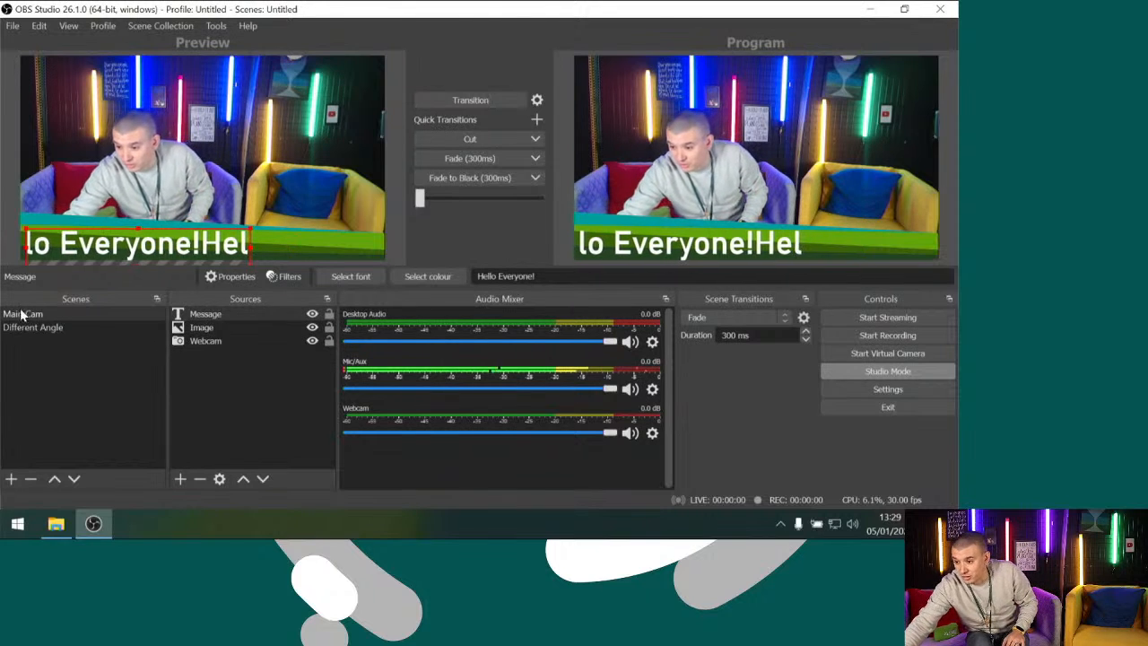
Duplicate the Different Angle scene under the name Split Screen
click(32, 327)
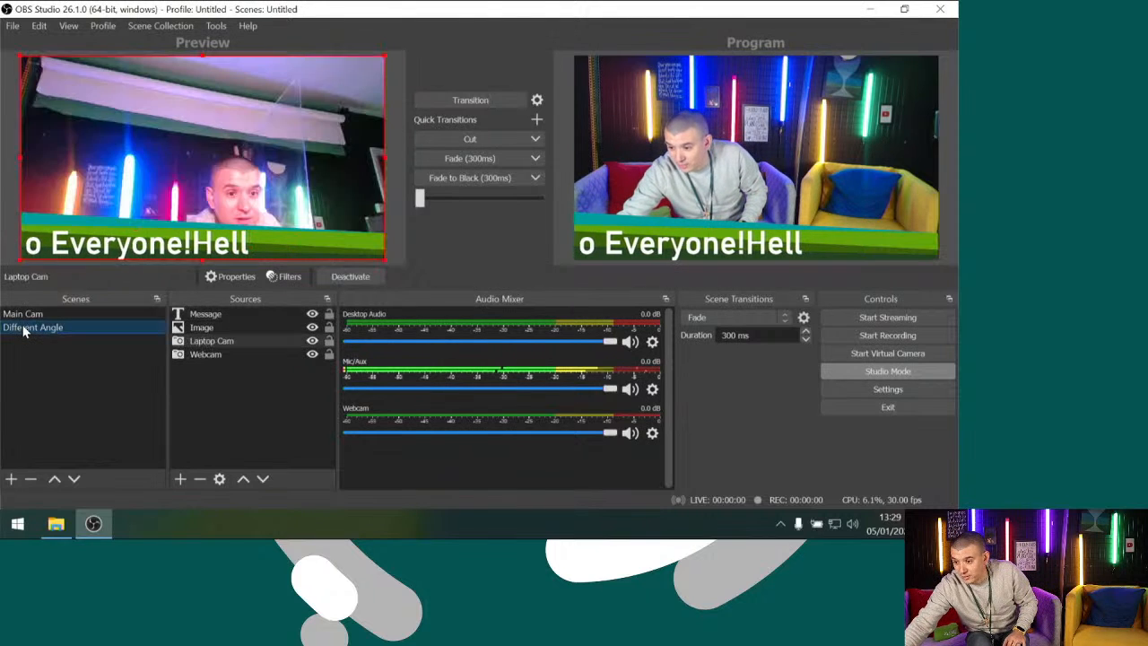
right_click(25, 326)
click(84, 87)
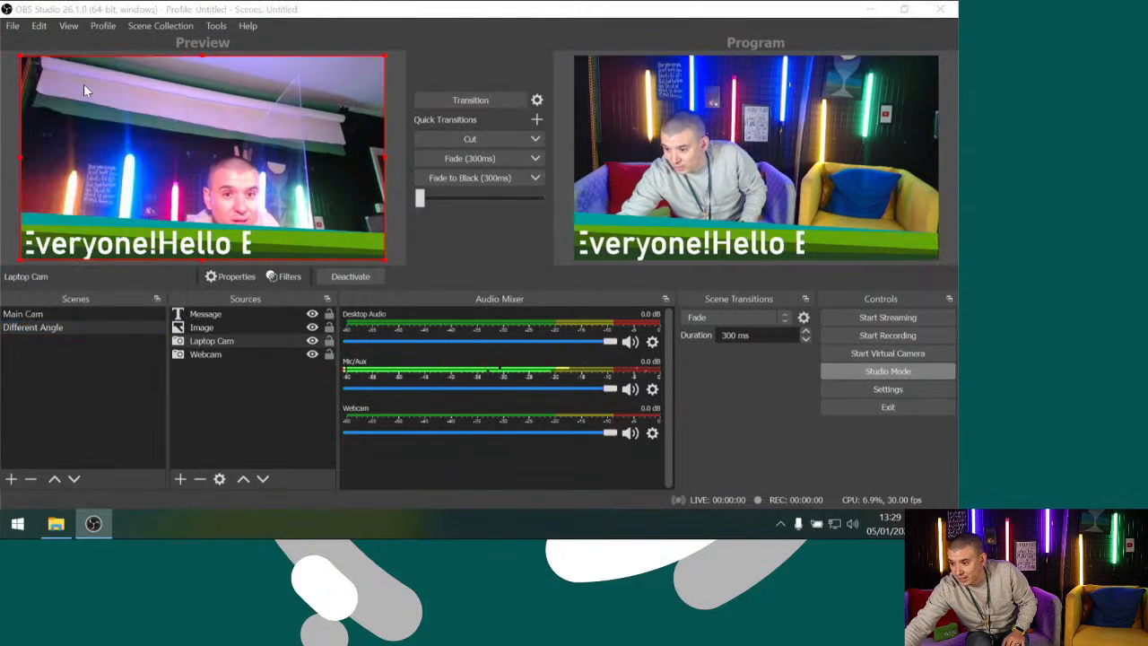
text(S)
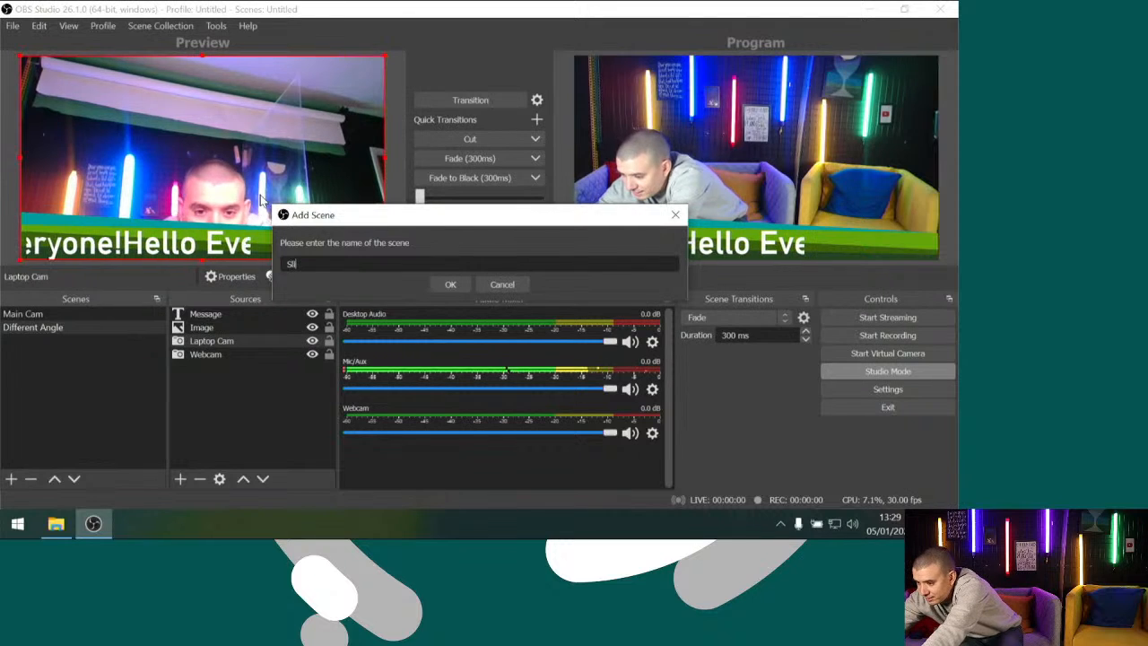
text(plit Screen)
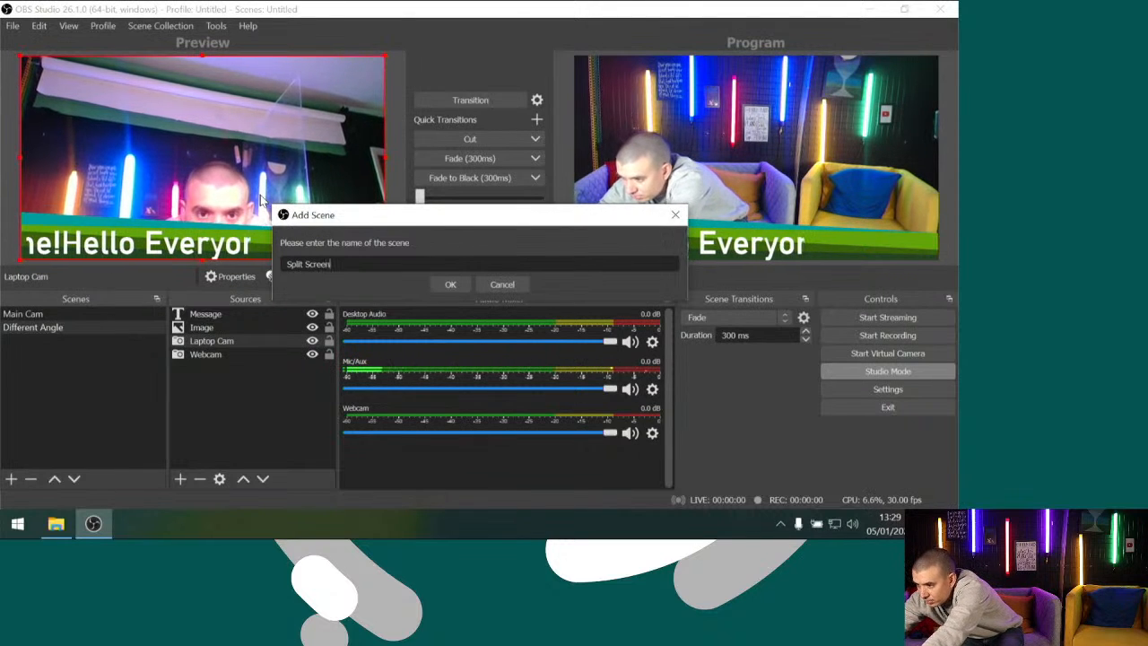
key(Return)
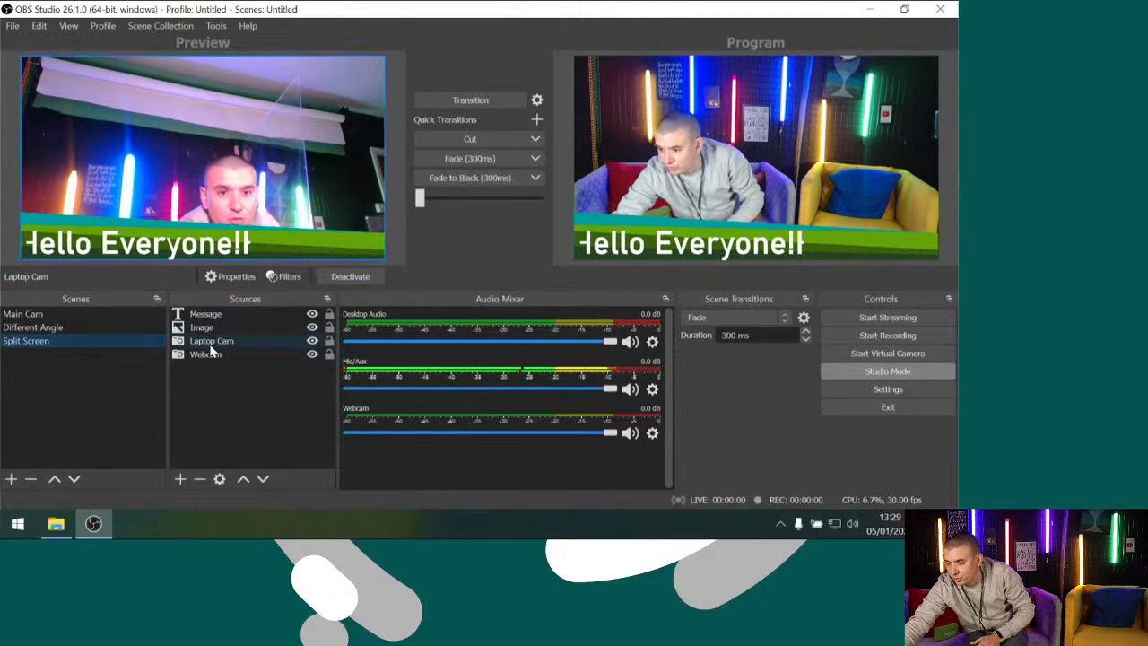
Shrink Laptop Cam into the upper-right corner of the Split Screen canvas and transition that scene to the program output
click(280, 171)
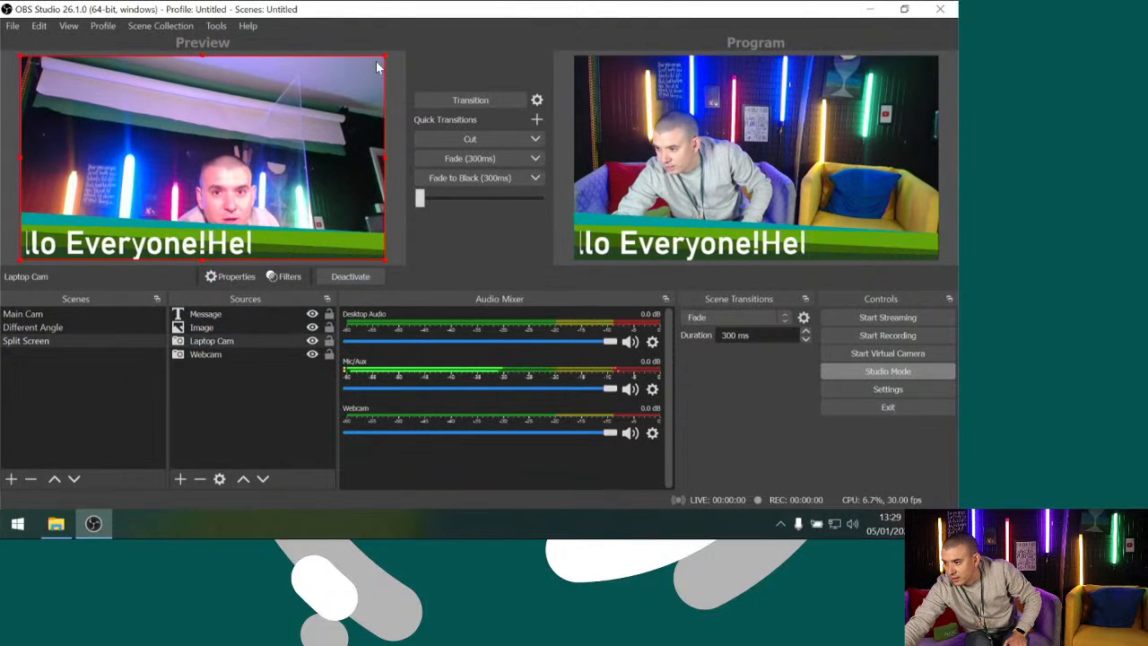
drag(385, 57, 324, 96)
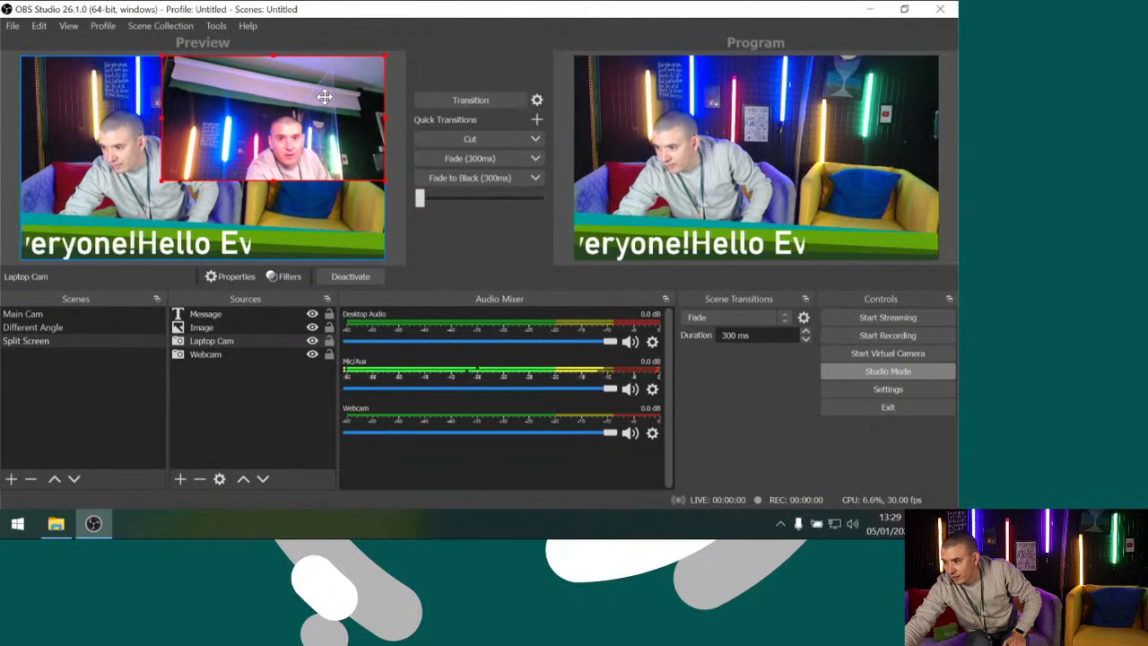
drag(160, 179, 260, 135)
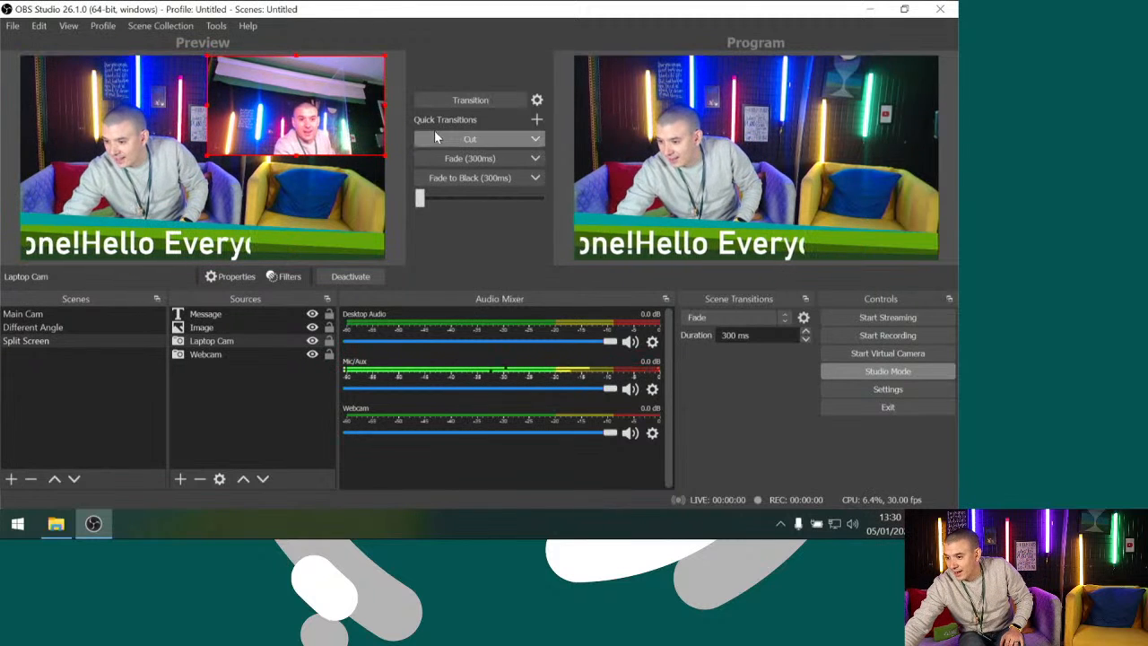
click(444, 100)
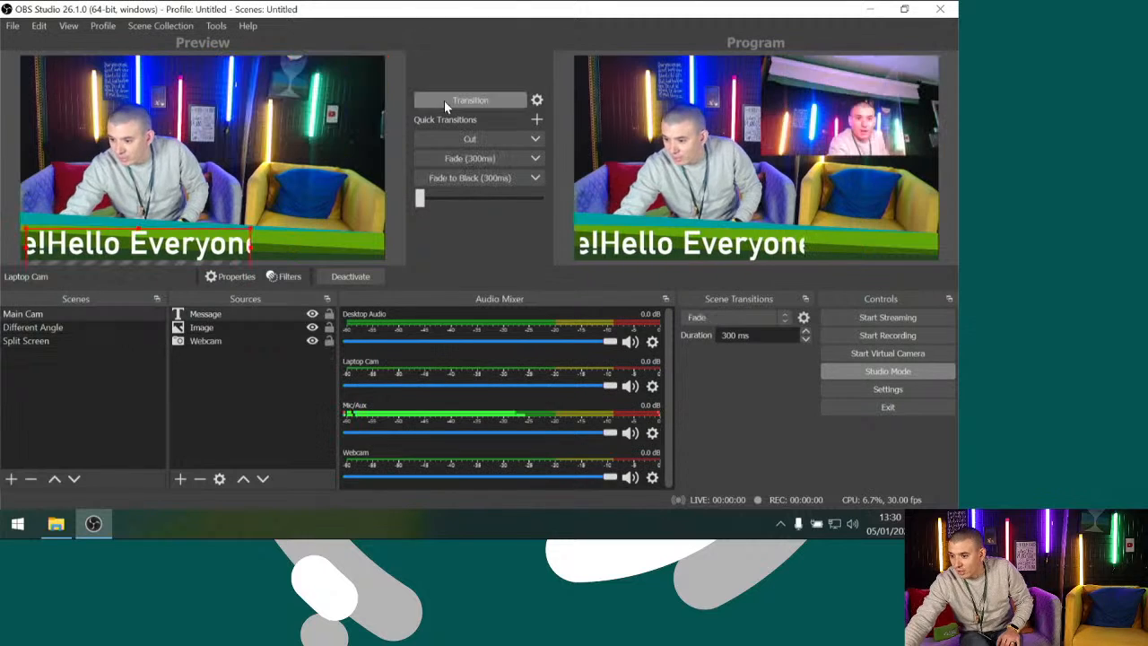
Transition the Different Angle scene to the program output, followed by the Main Cam scene
click(65, 329)
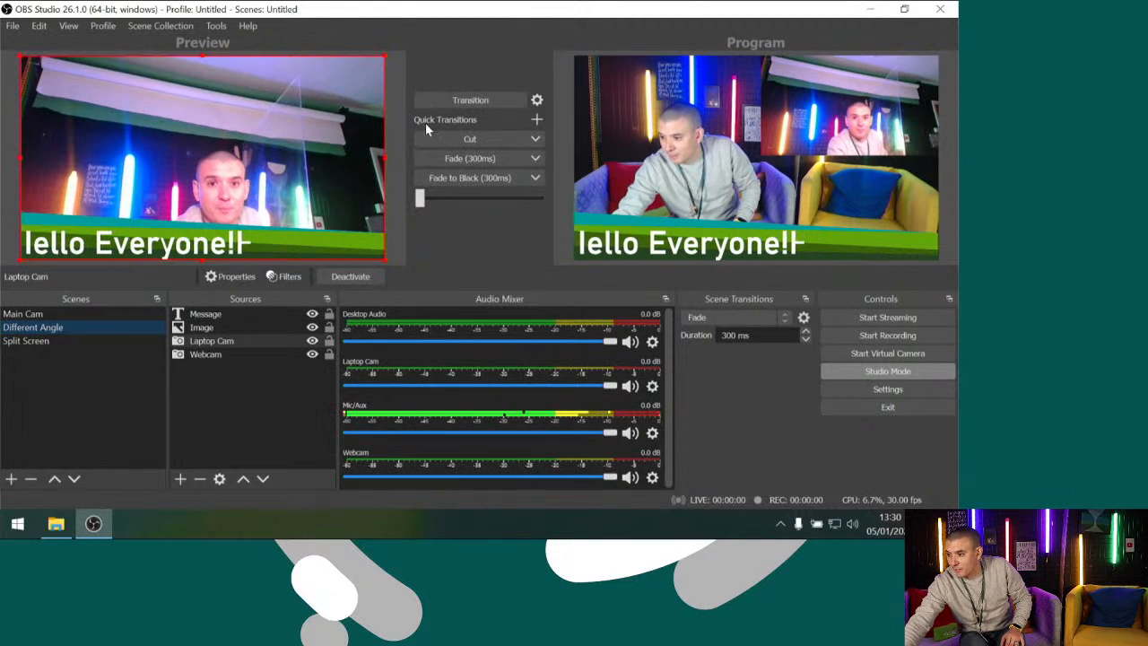
click(447, 102)
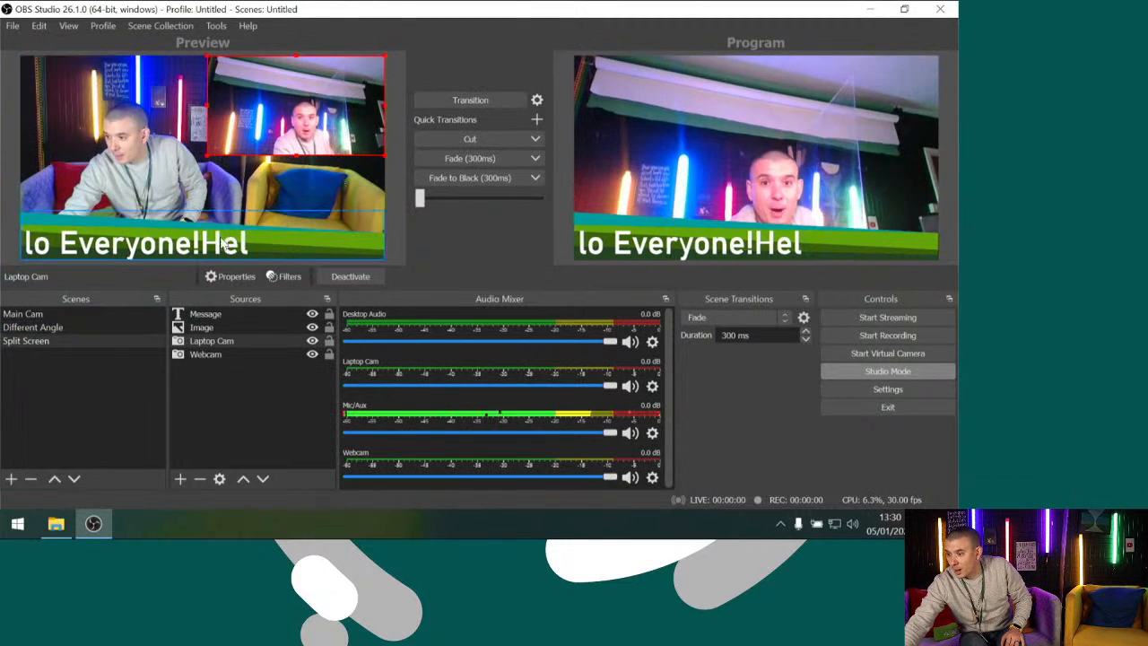
click(69, 313)
click(439, 101)
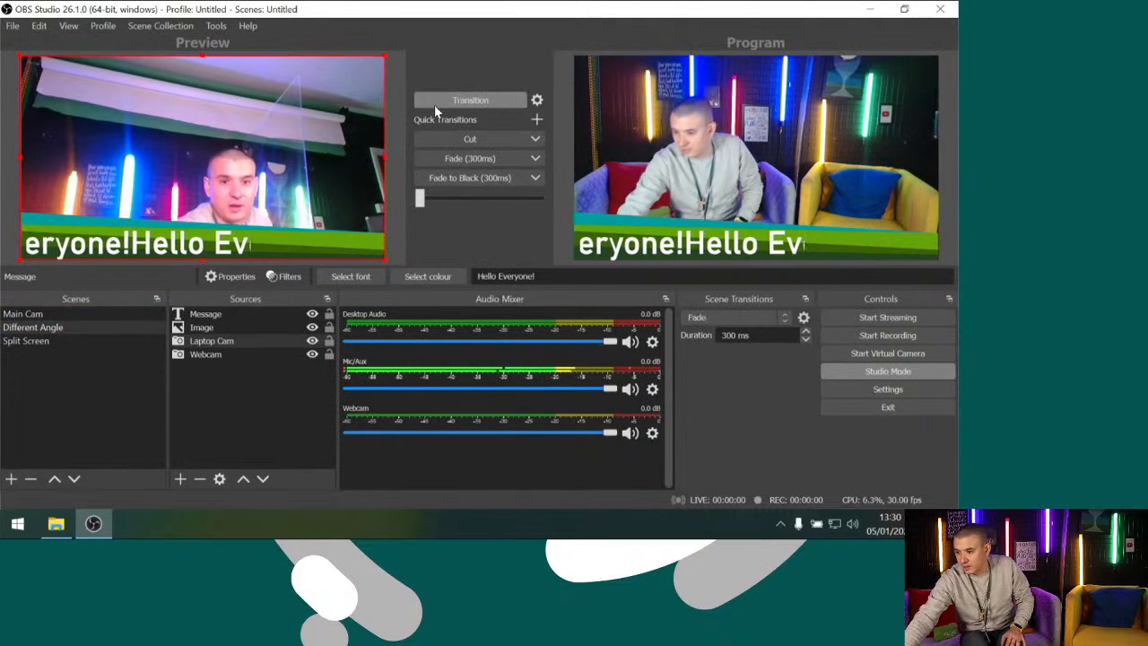
Hide the Message source in the Main Cam scene and duplicate the scene under the name Picture Overlay
click(40, 314)
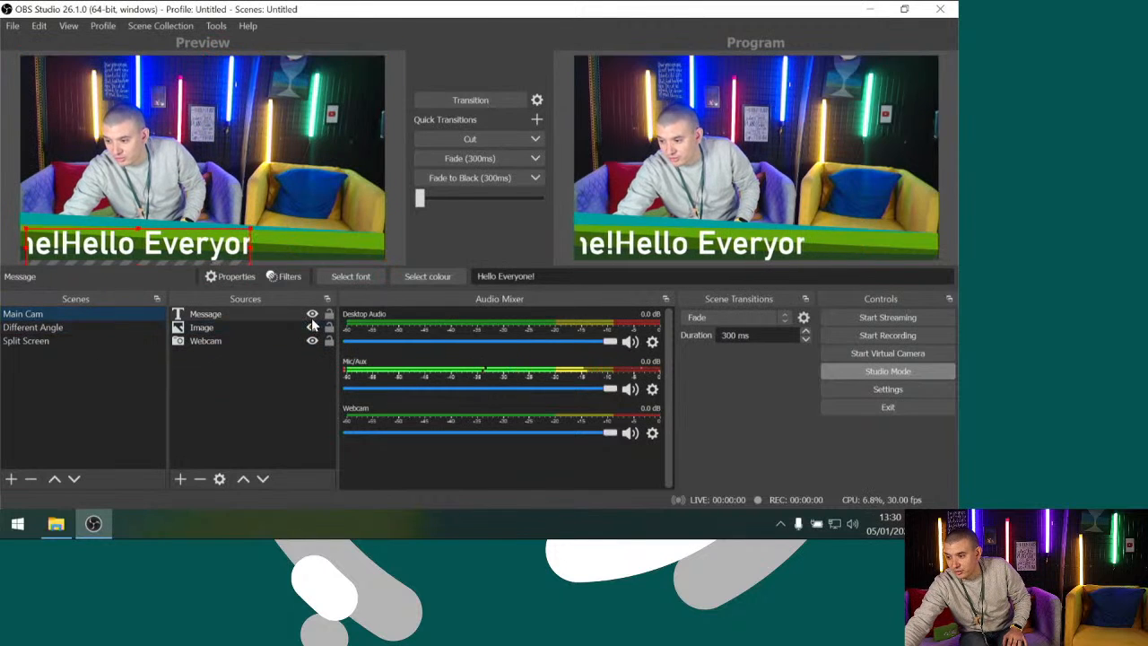
click(312, 315)
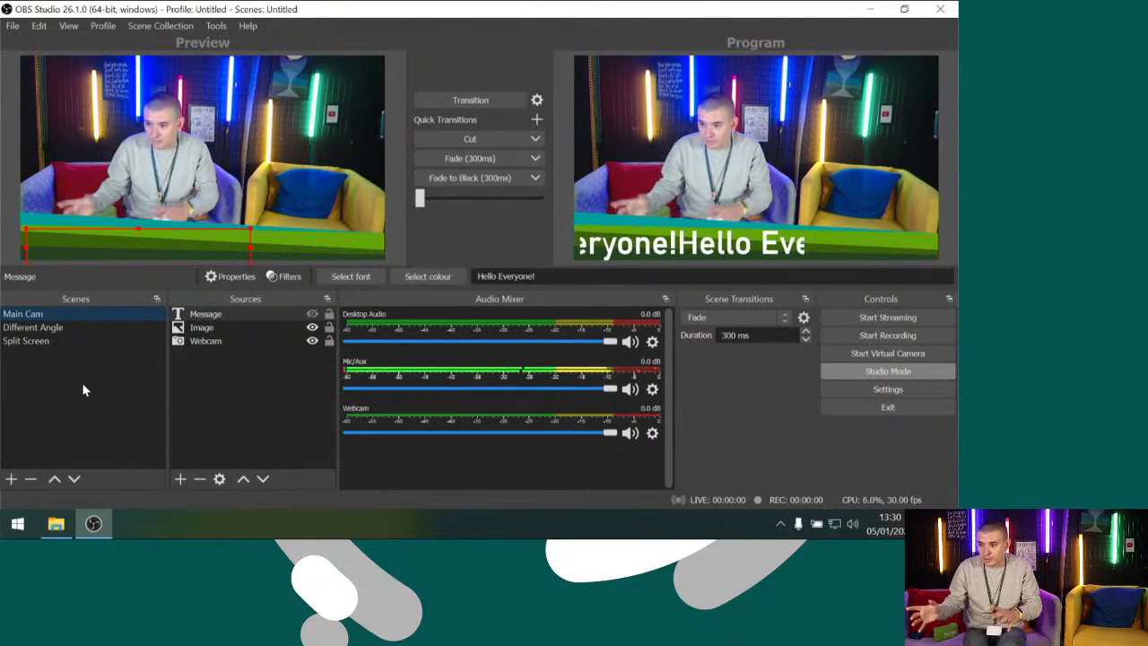
right_click(27, 318)
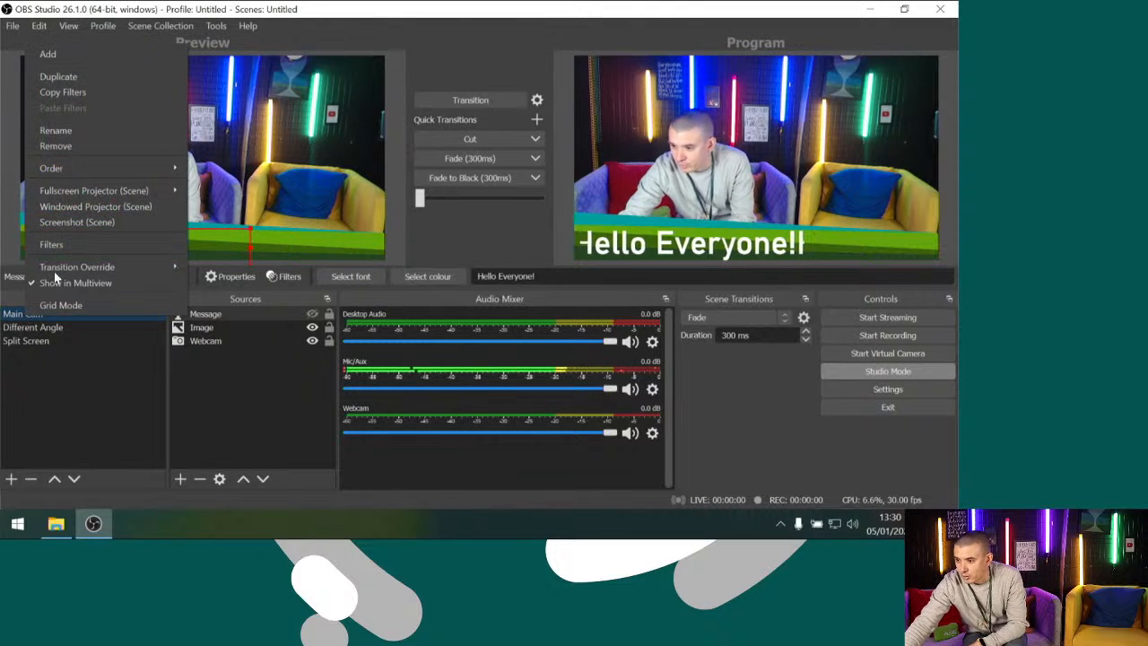
click(94, 79)
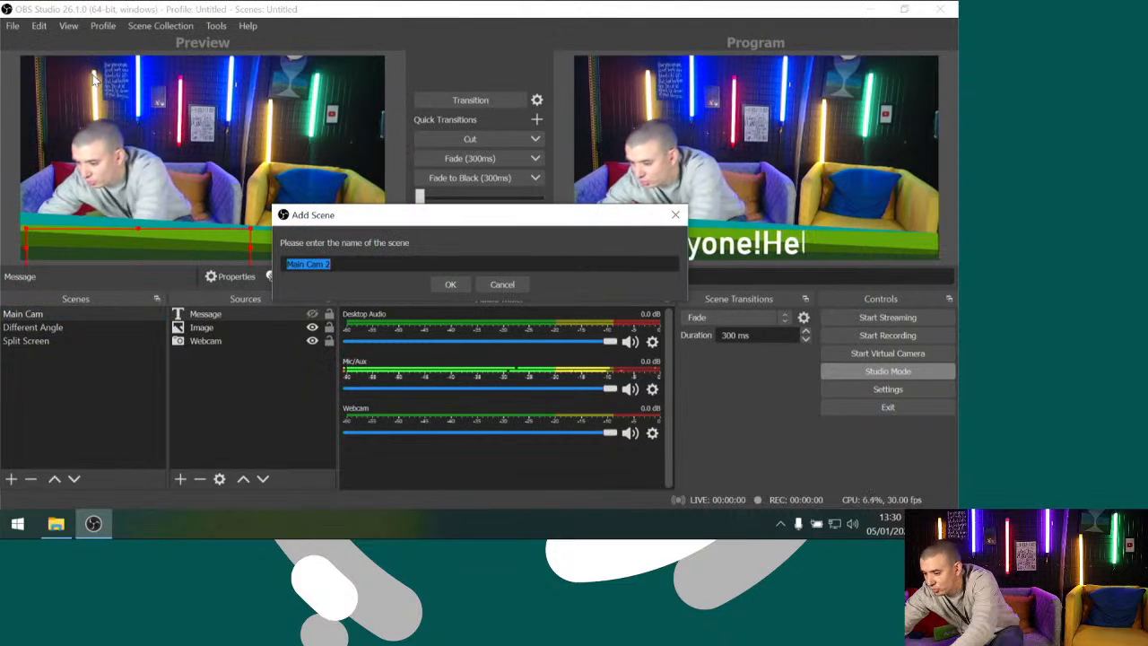
text(Picture Overlay)
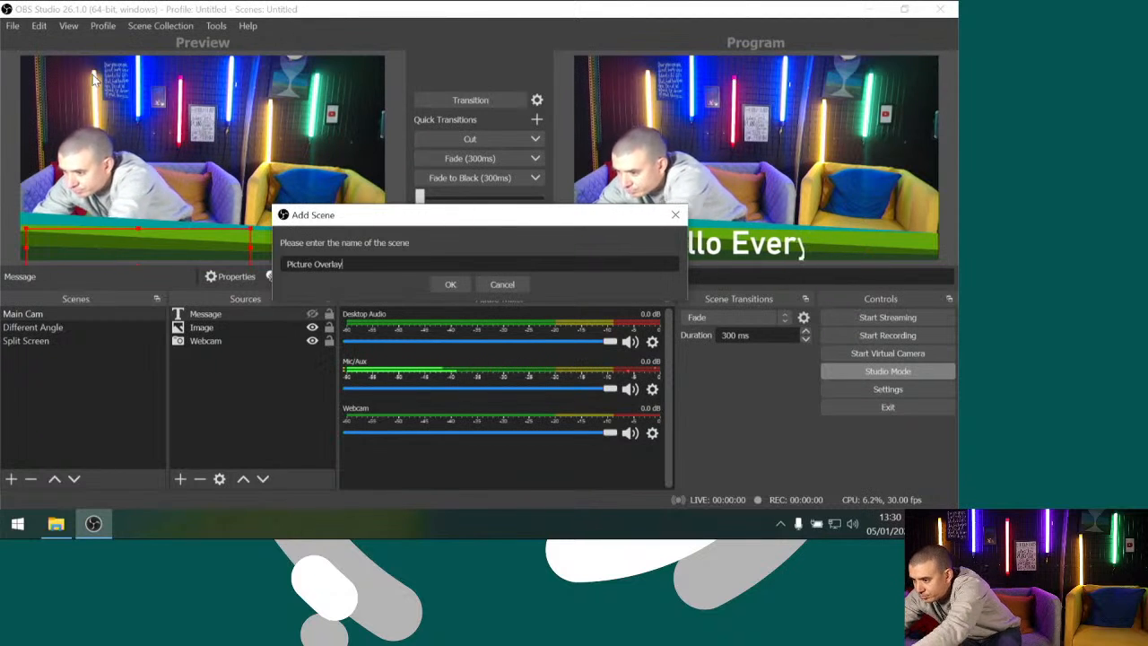
key(Return)
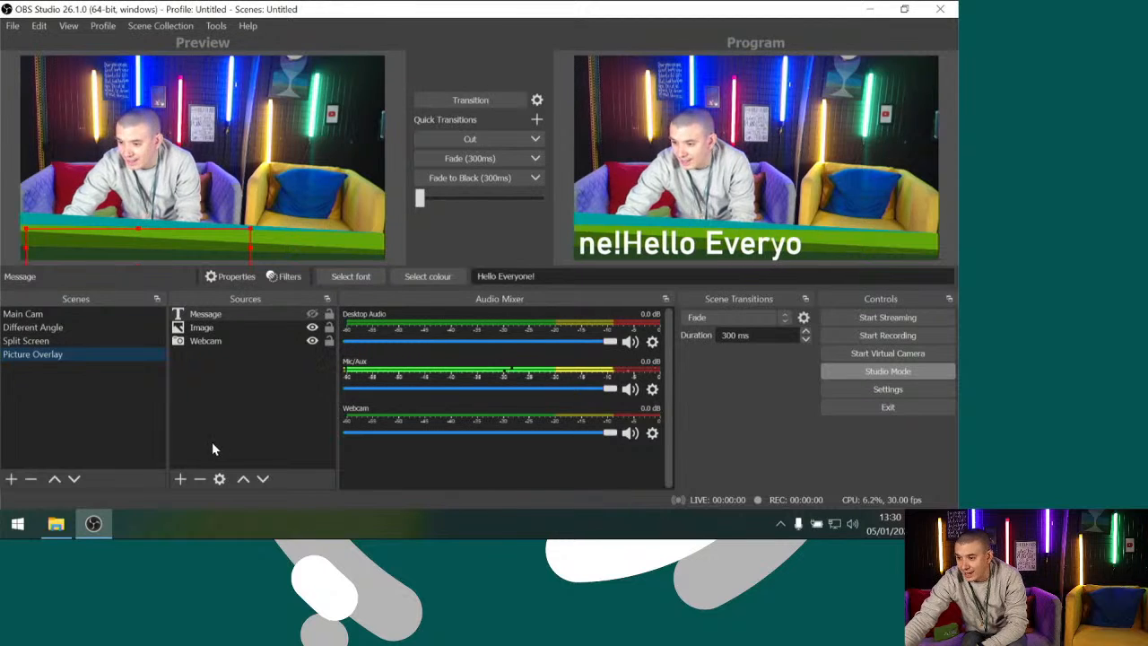
Add a new Image source to the Picture Overlay scene using the picture 4.jpeg from Downloads
click(180, 479)
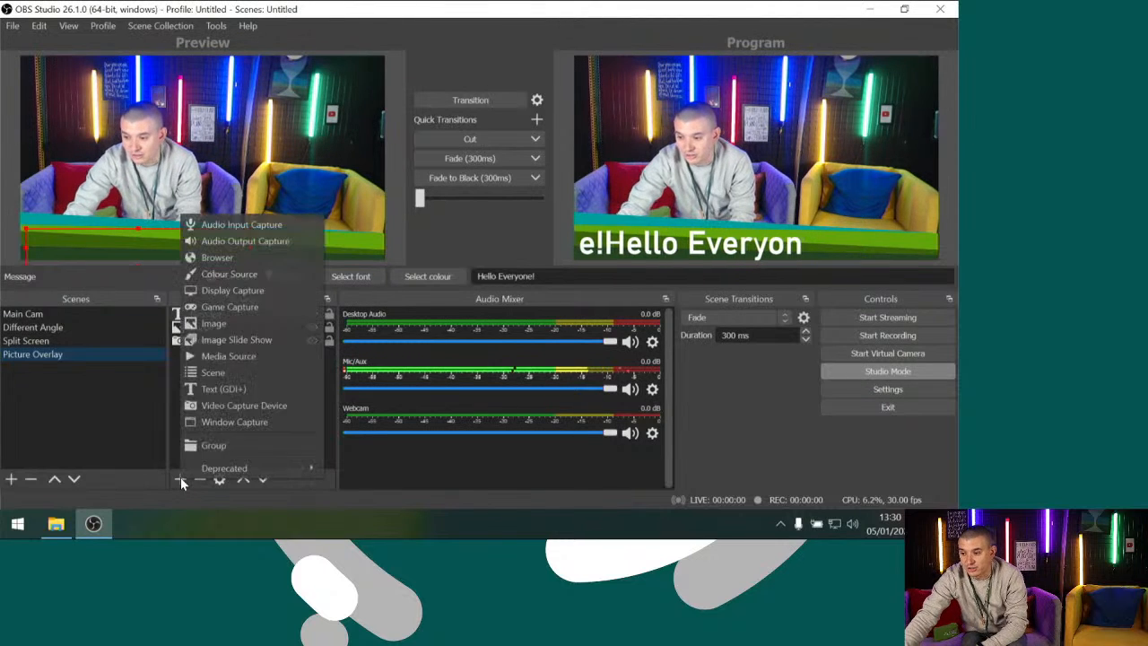
click(230, 322)
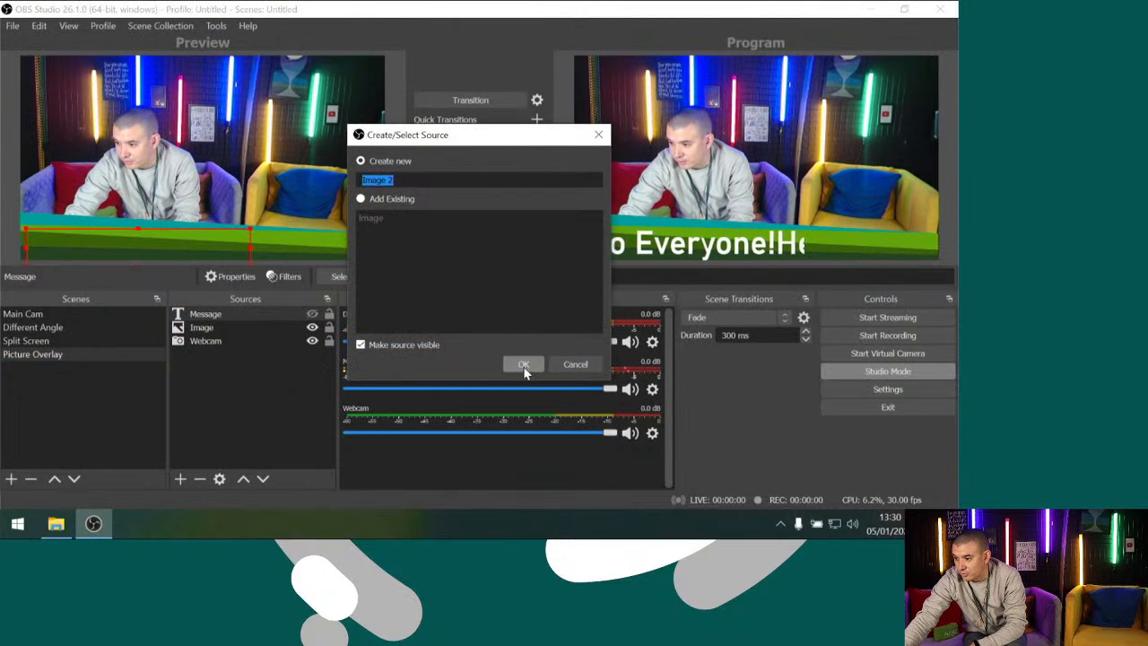
click(524, 366)
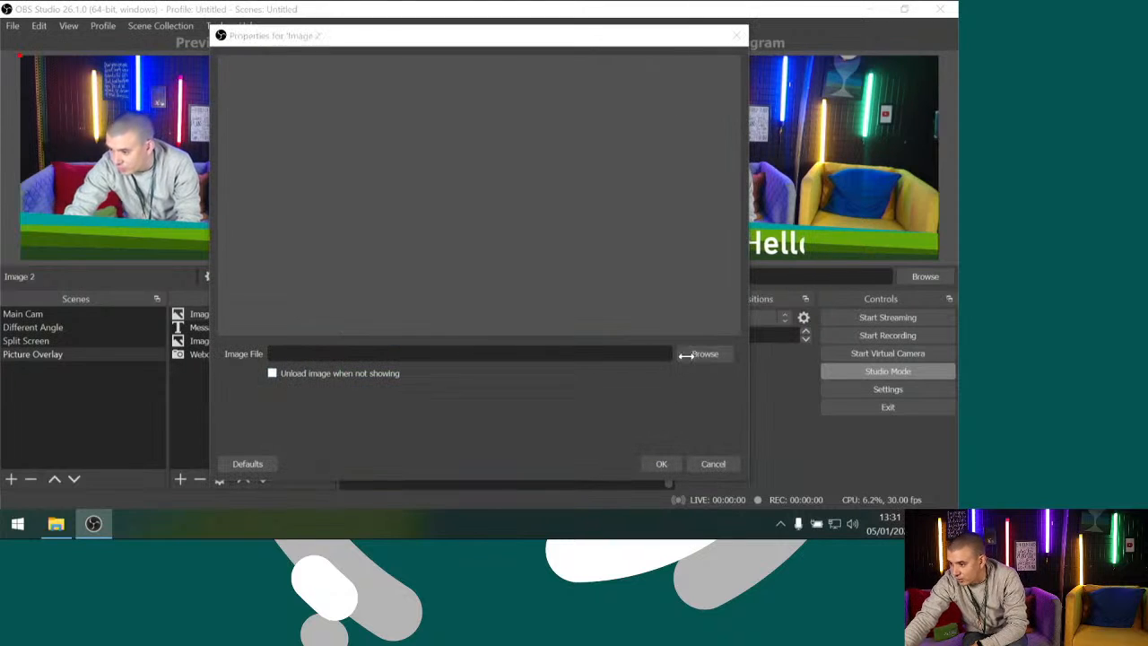
click(698, 354)
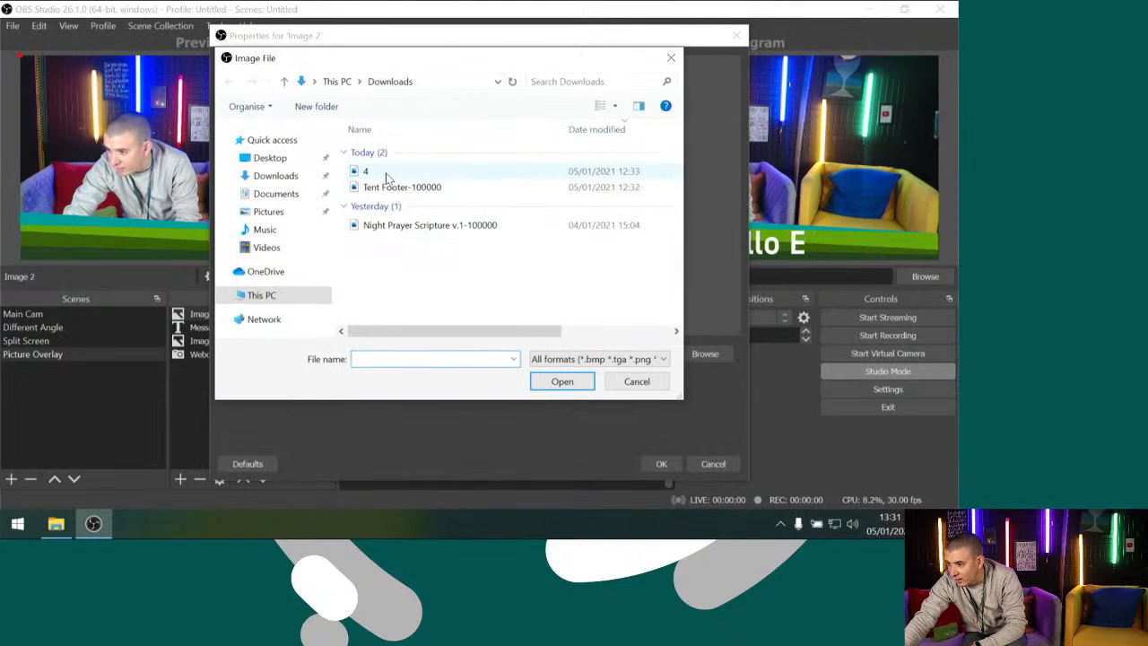
click(363, 172)
click(561, 381)
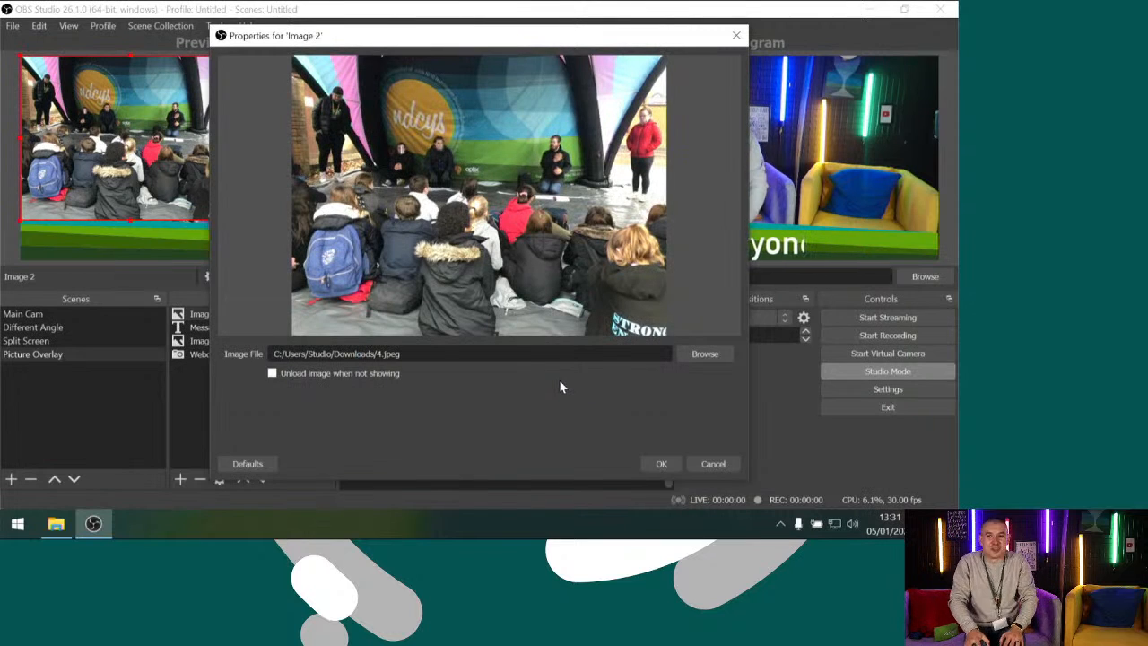
click(660, 464)
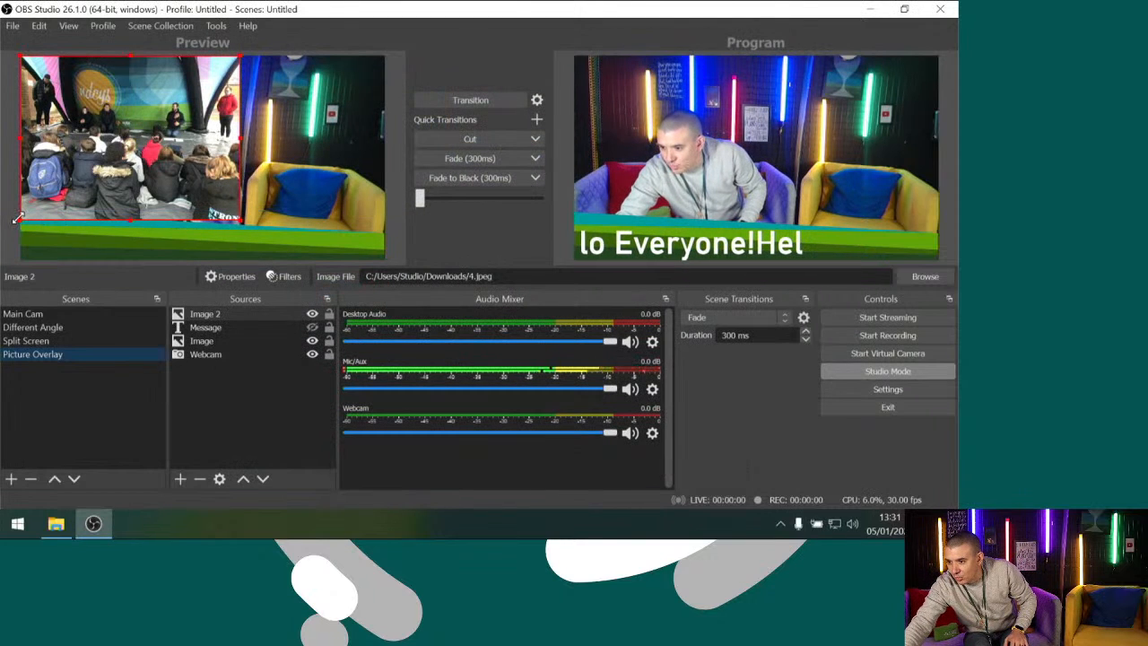
Shrink the crowd picture, move it to the canvas's upper-right area, and transition the Picture Overlay scene to the program output
drag(16, 219, 87, 171)
drag(141, 143, 271, 150)
click(249, 201)
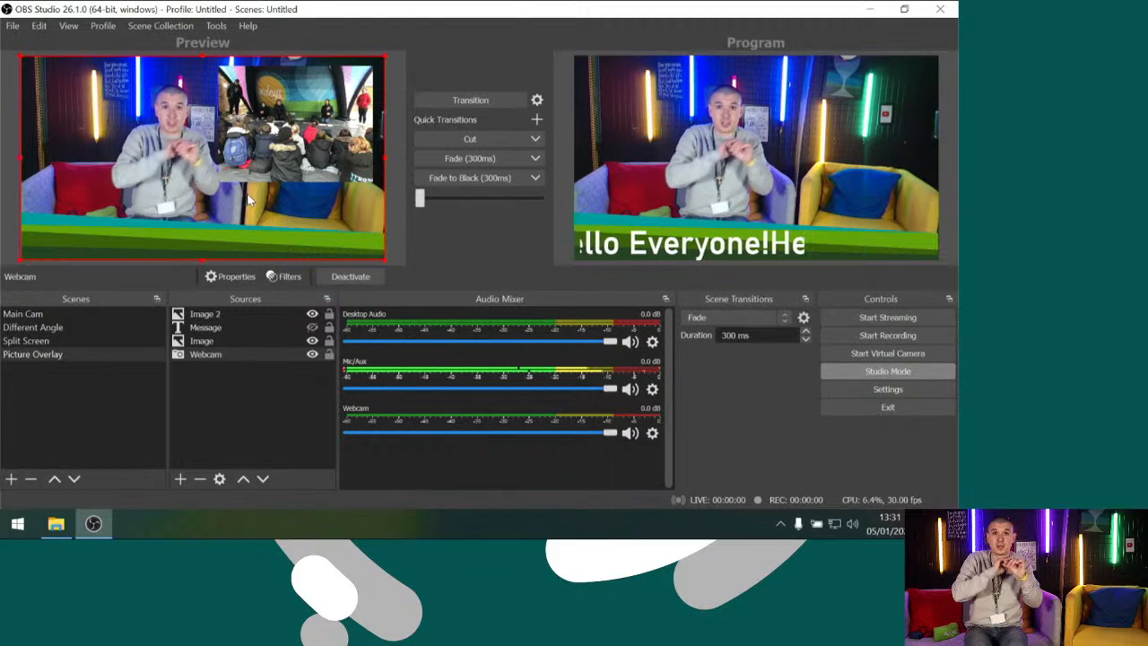
click(429, 95)
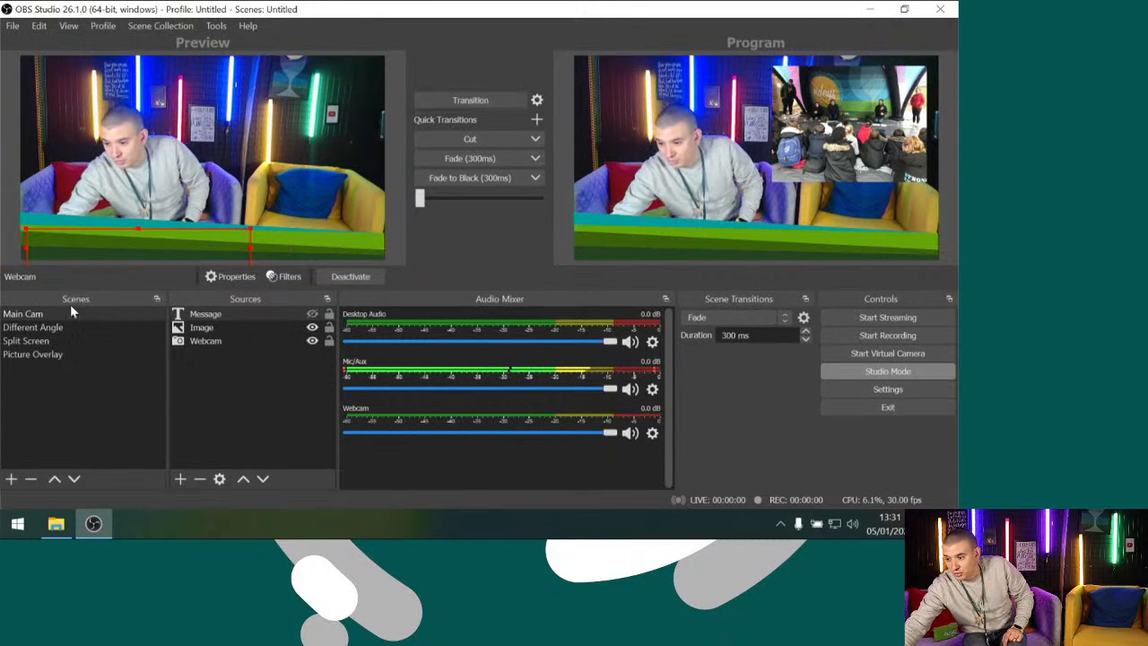
Transition the Different Angle scene to the program output and load Picture Overlay in the preview
click(42, 354)
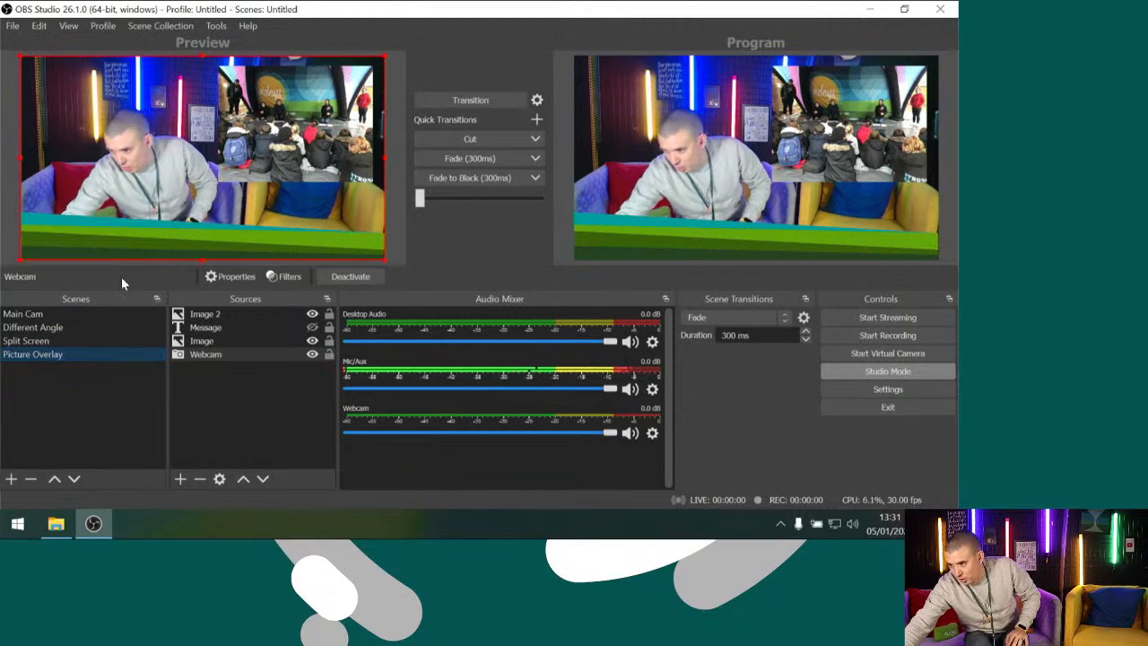
click(32, 328)
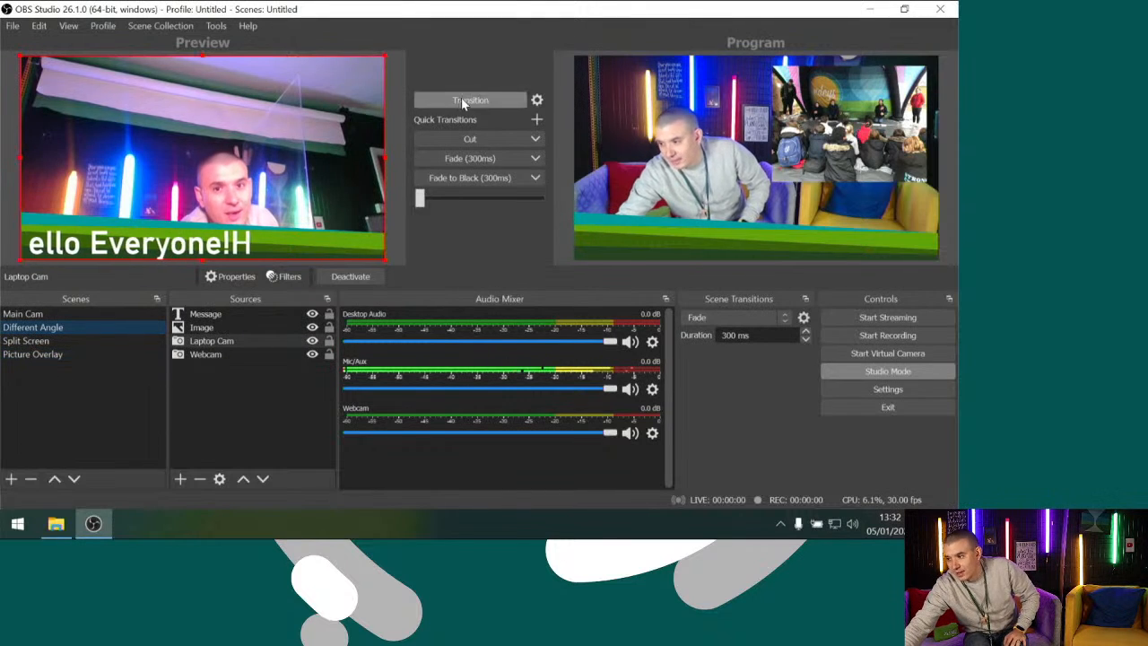
click(461, 100)
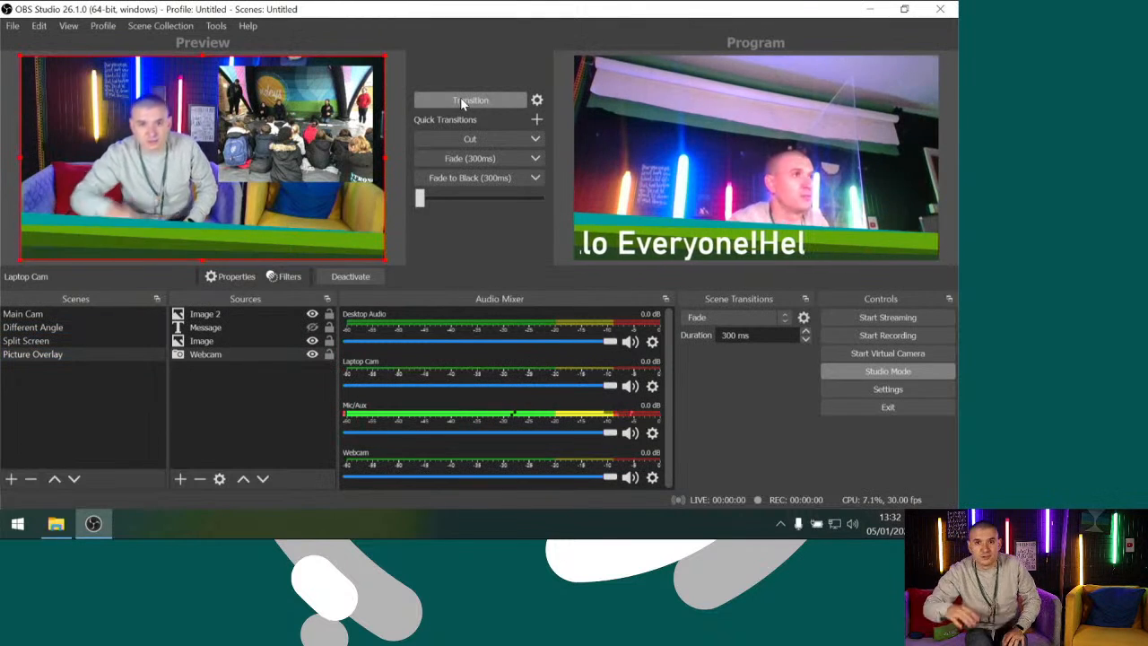
click(131, 356)
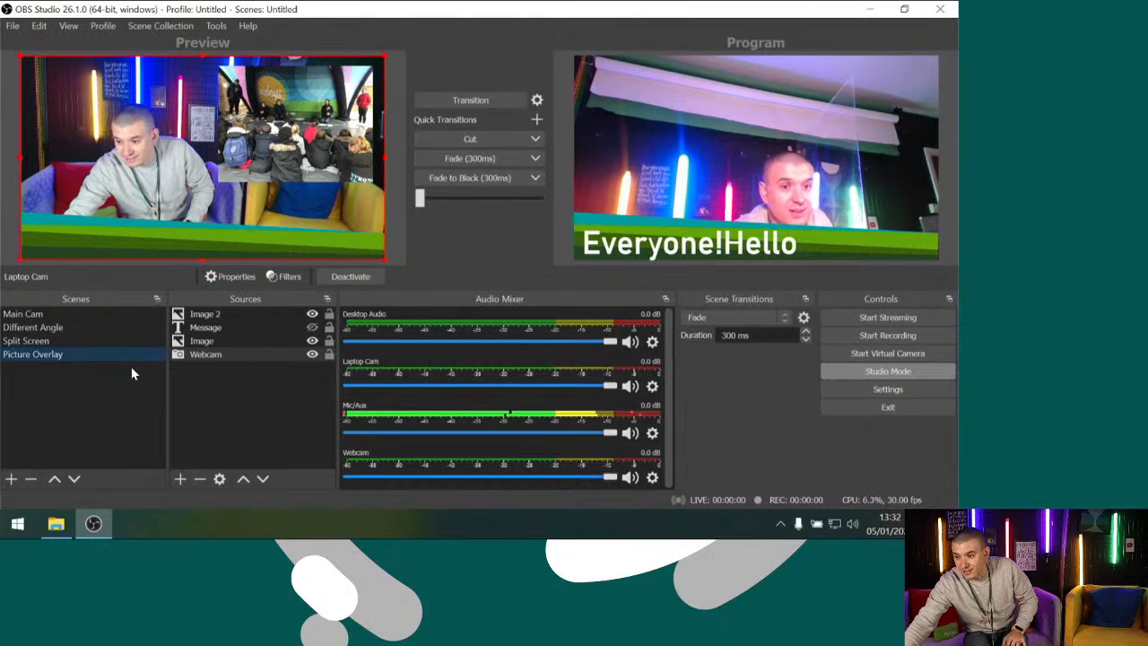
Open the hotkey settings and examine the hotkeys available for the scenes, sources and audio devices
click(205, 327)
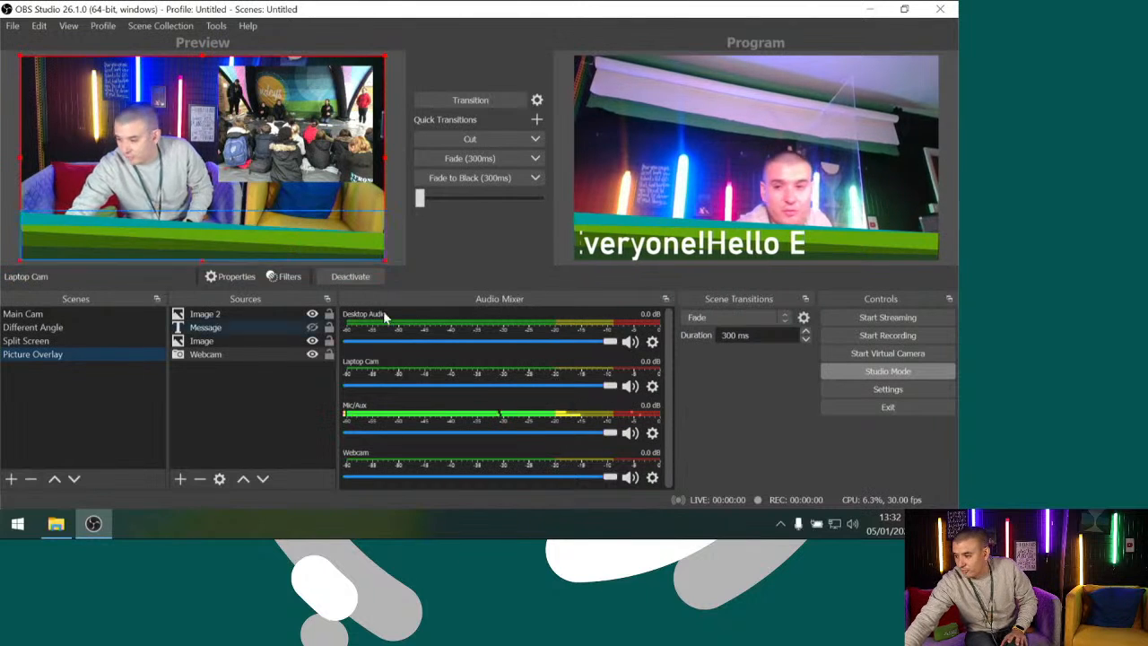
click(857, 392)
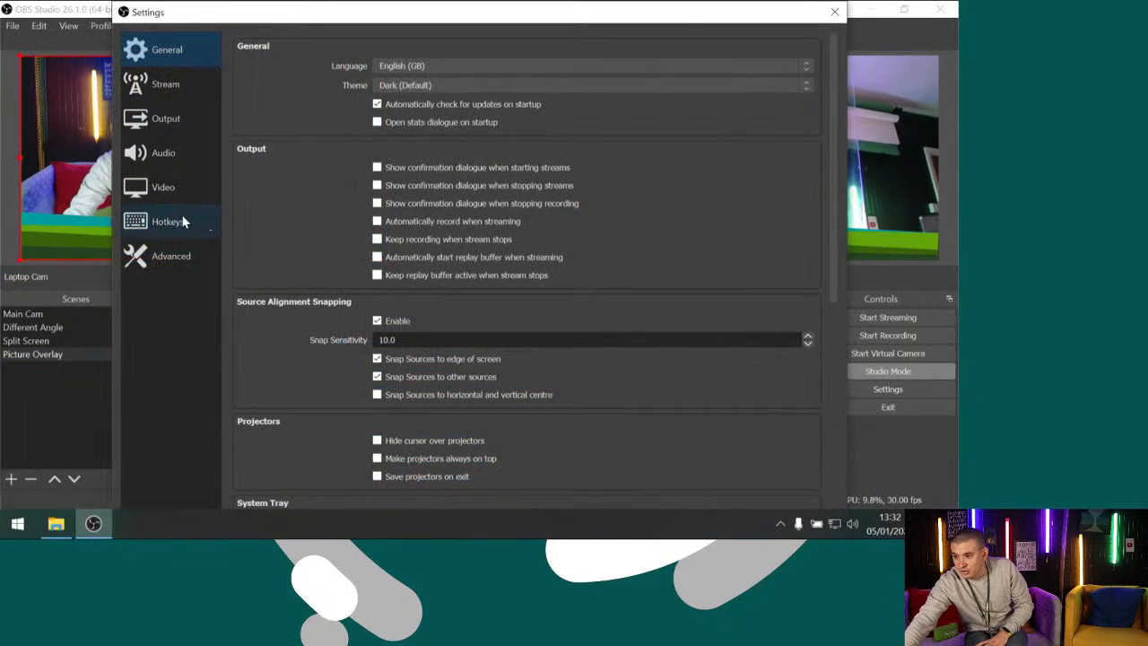
click(169, 221)
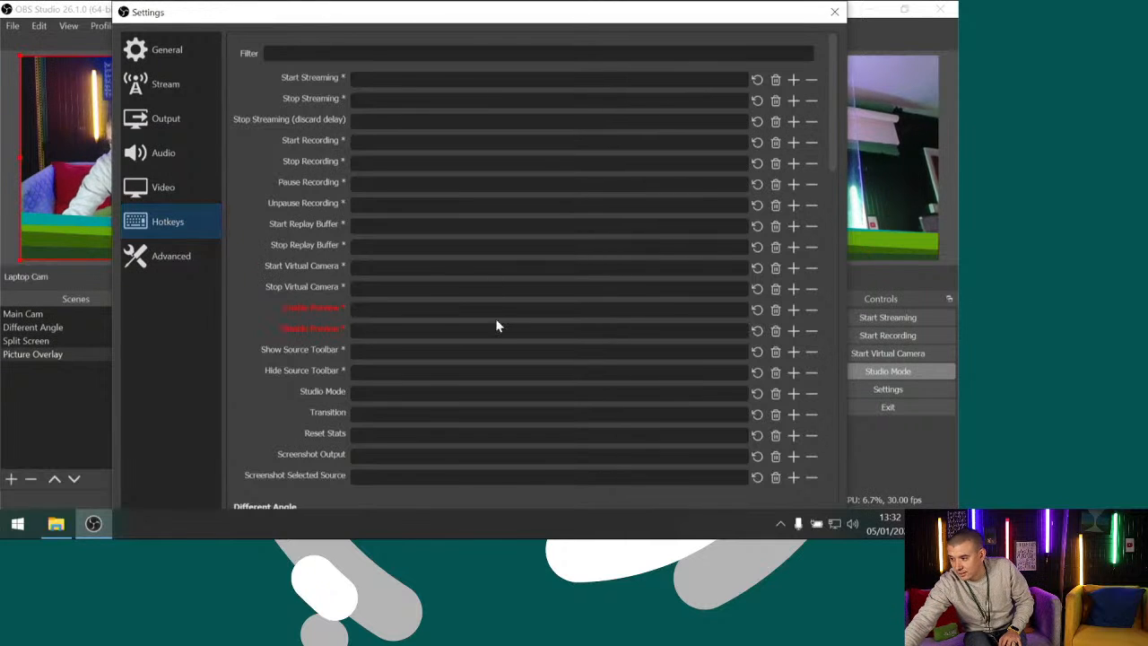
scroll(497, 326, down, 4)
scroll(496, 326, down, 8)
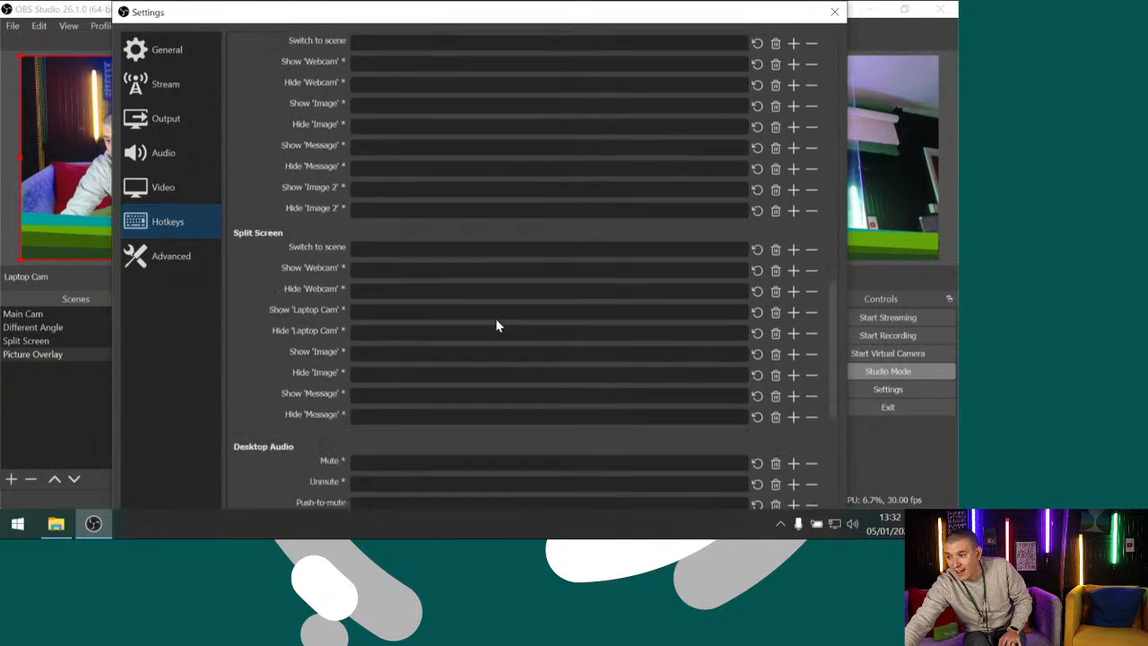
scroll(496, 325, down, 5)
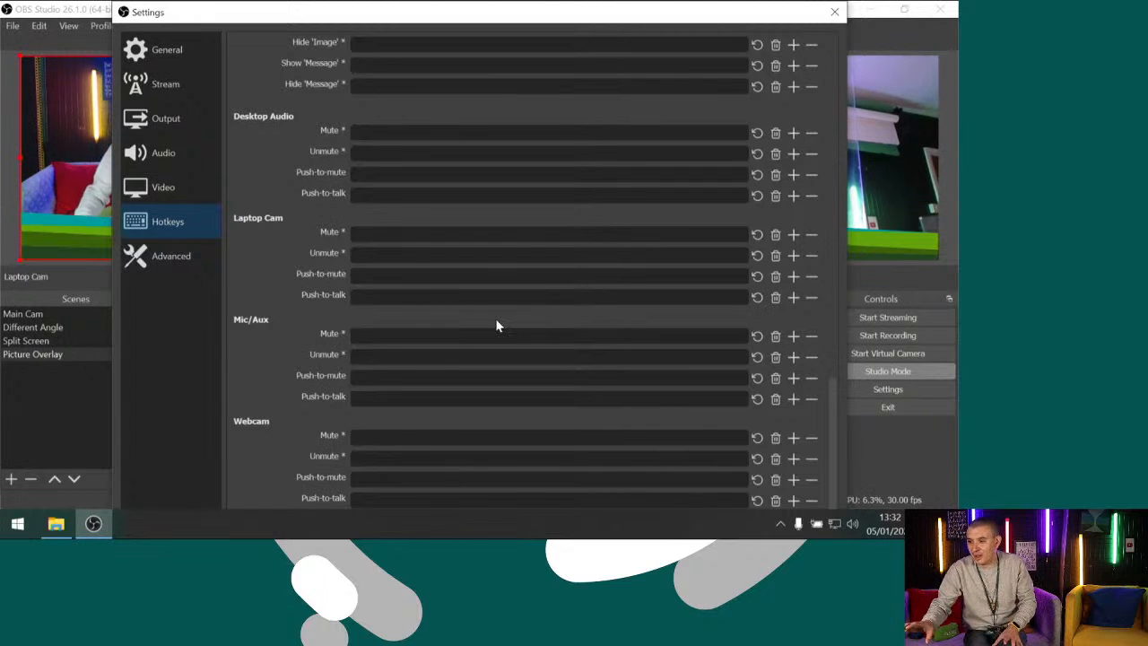
scroll(498, 326, up, 10)
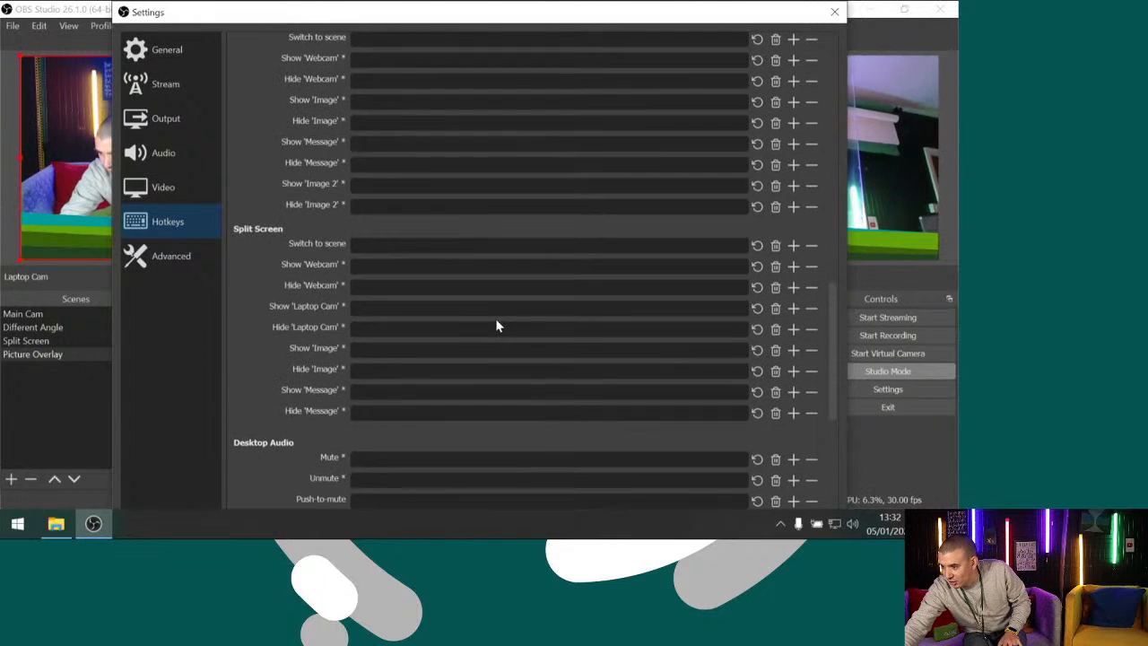
scroll(498, 326, up, 4)
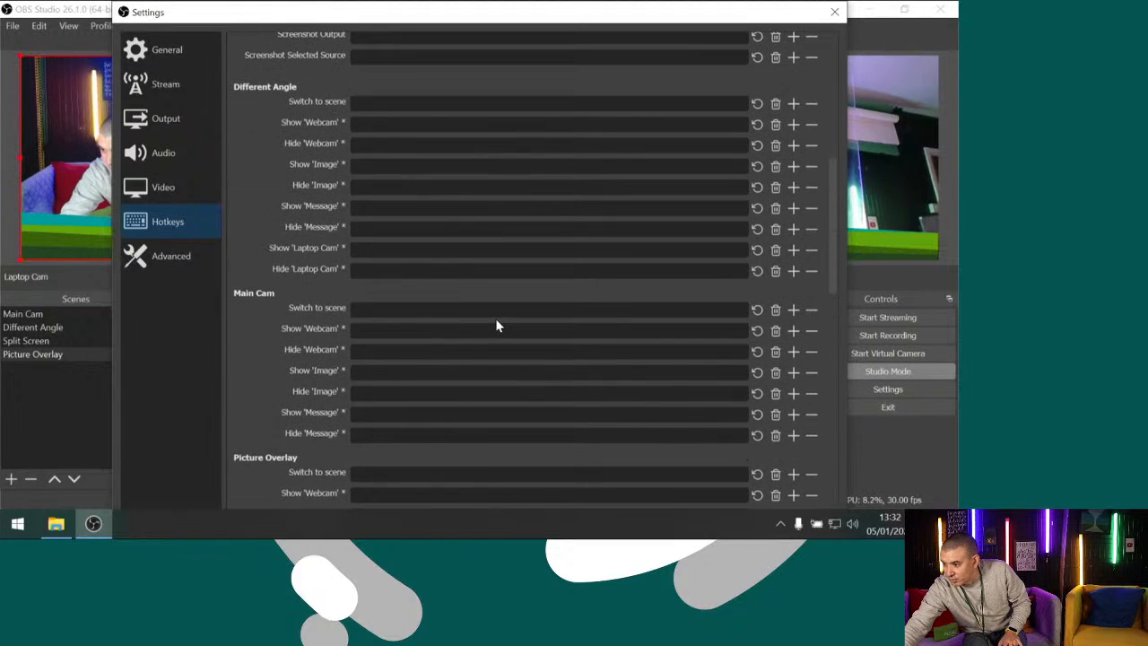
Set the switch-to-scene hotkeys to 1 for Main Cam, 2 for Picture Overlay and 3 for Split Screen
scroll(498, 326, down, 2)
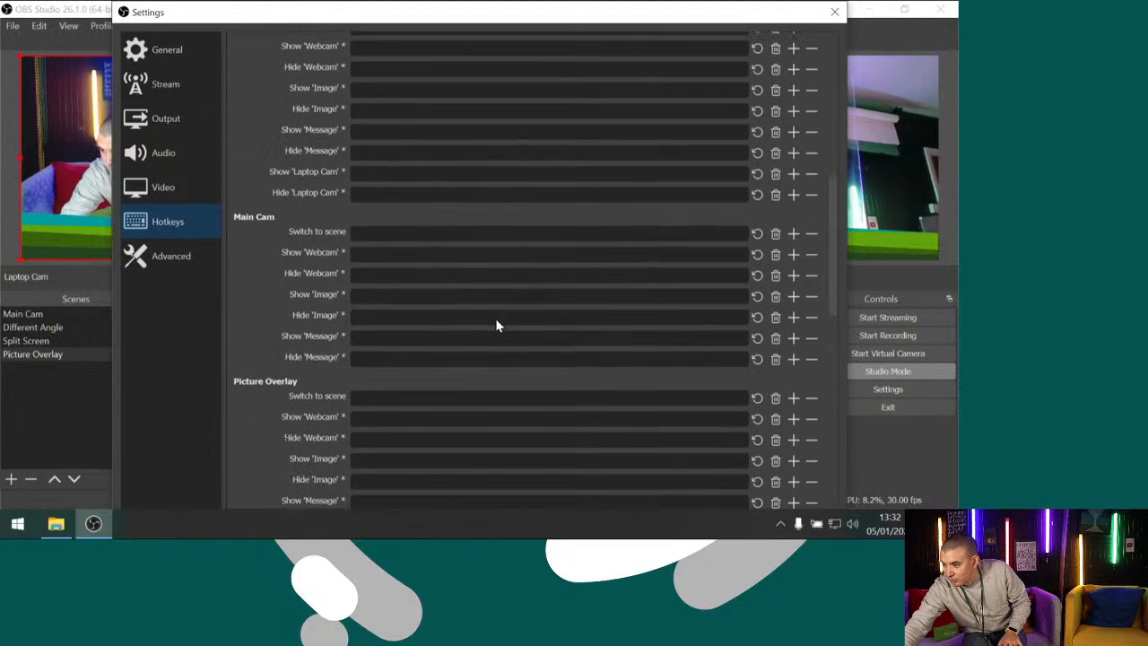
click(358, 233)
key(1)
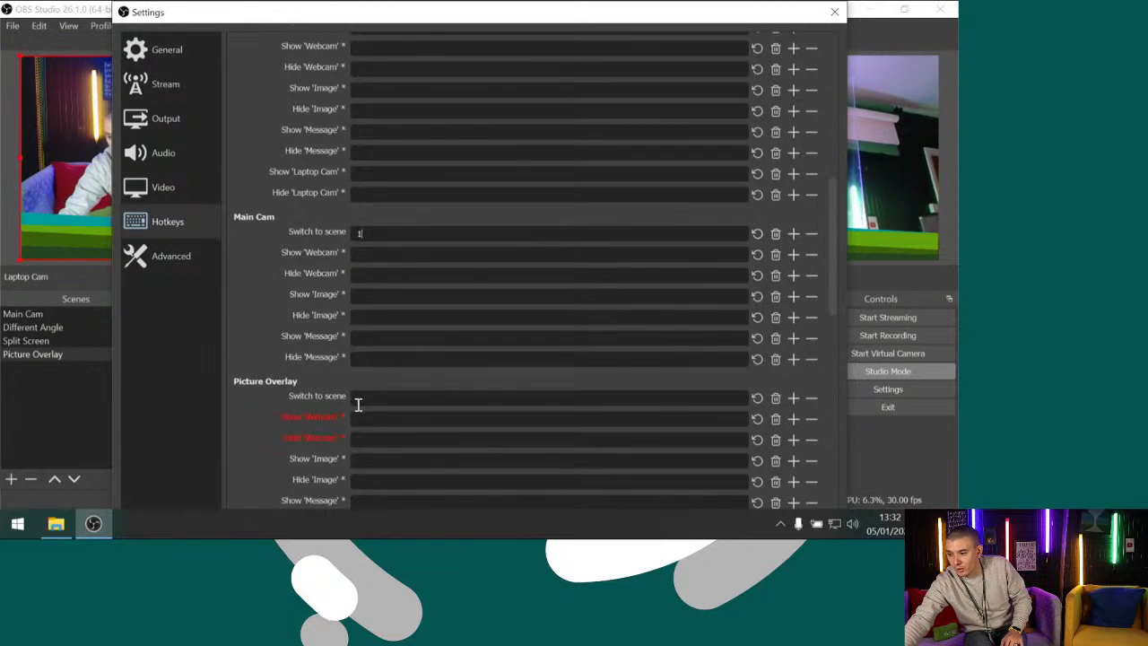
click(357, 395)
scroll(359, 391, down, 3)
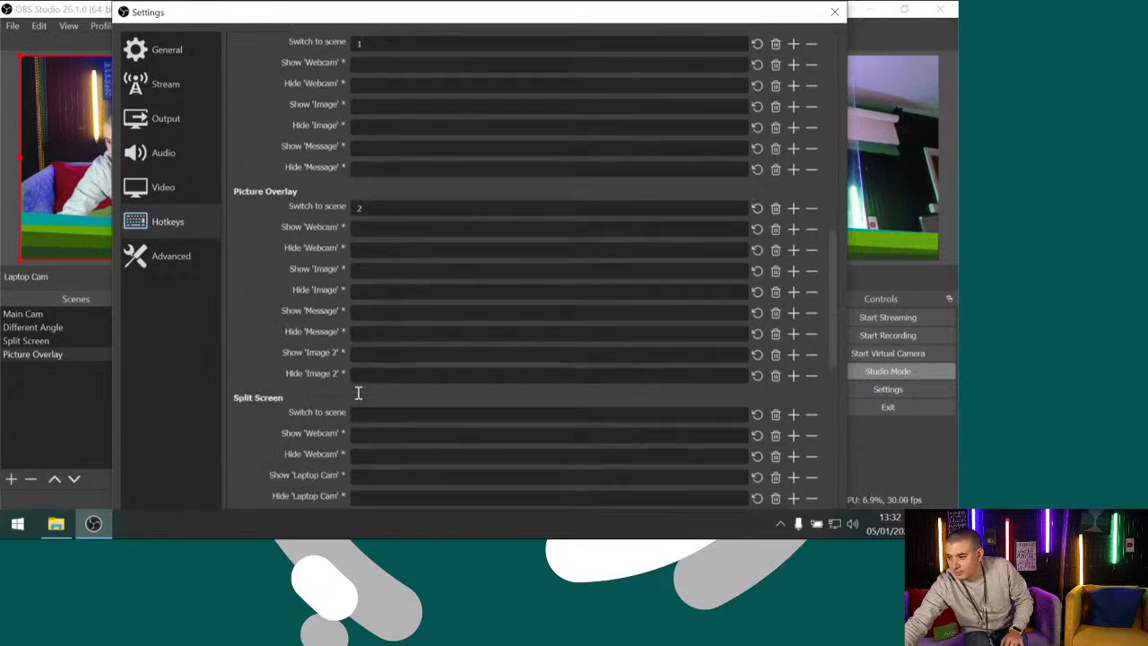
key(2)
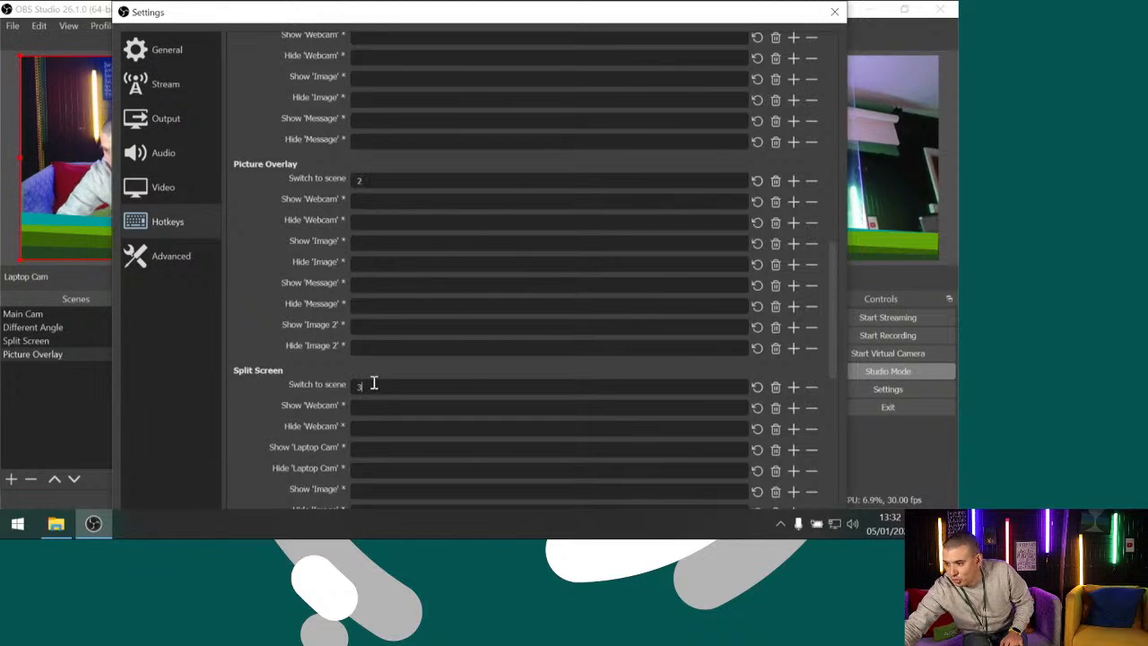
Set the switch-to-scene hotkey of the Different Angle scene to 4
scroll(374, 383, down, 3)
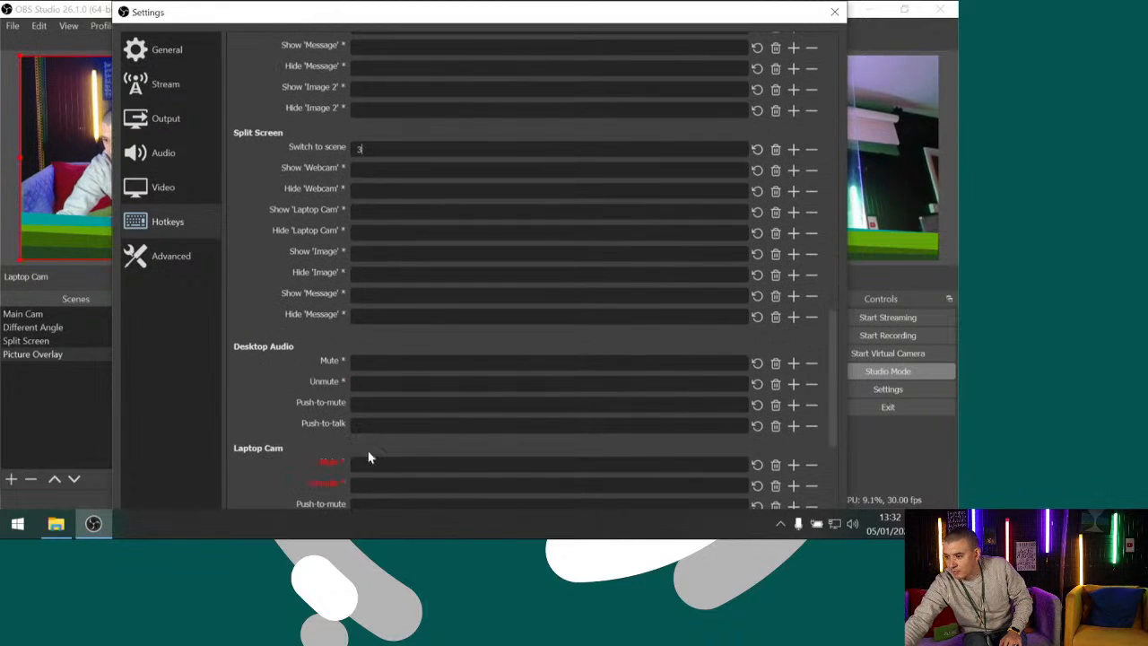
scroll(462, 344, down, 3)
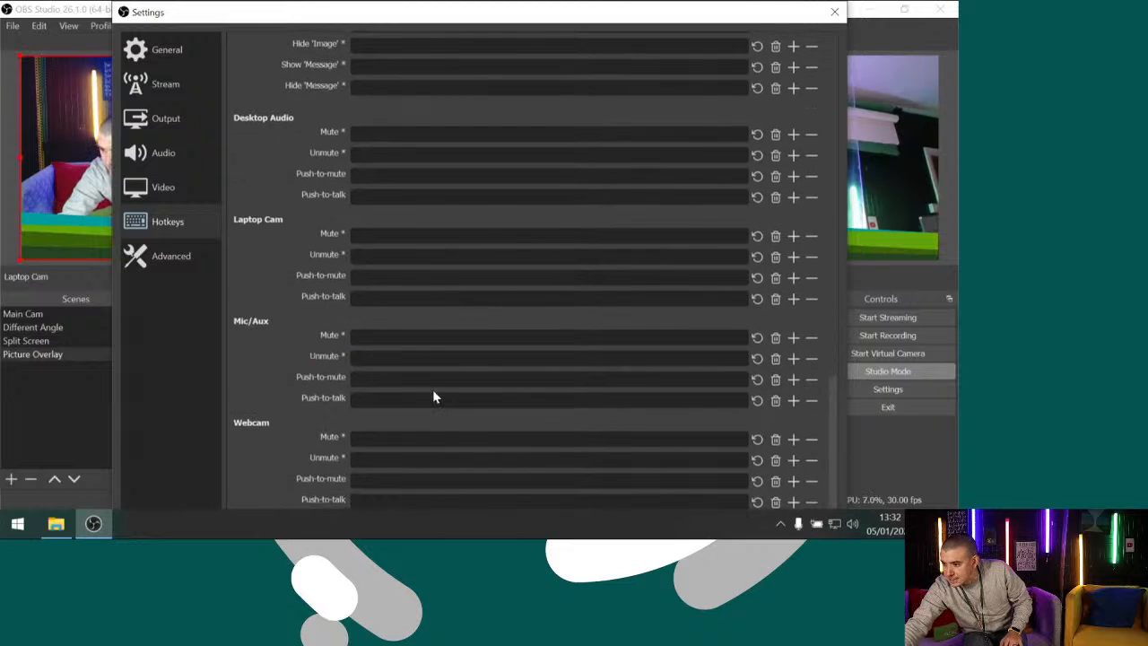
scroll(433, 396, up, 8)
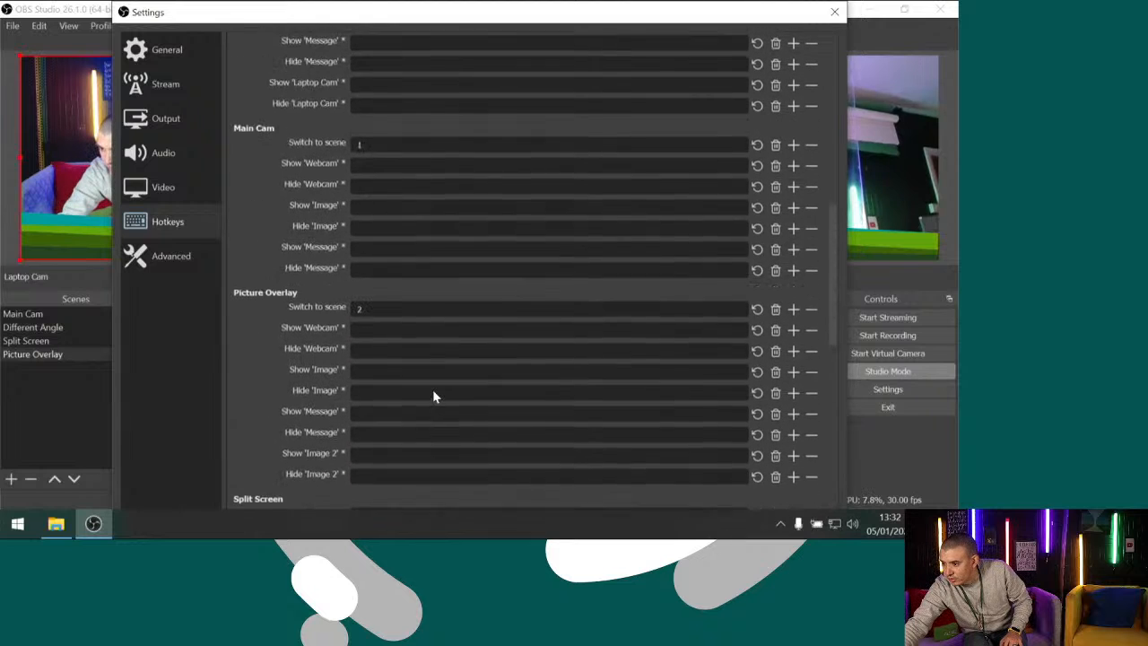
scroll(433, 396, up, 3)
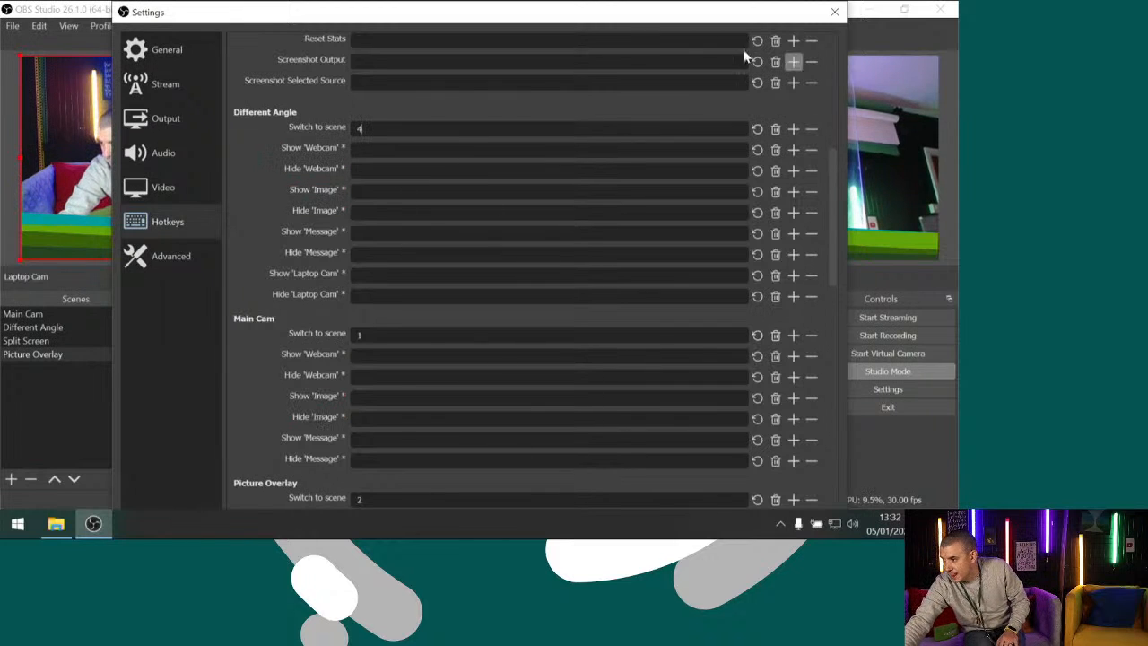
Assign [ as the hotkey for Transition and save the hotkey settings
scroll(547, 213, up, 6)
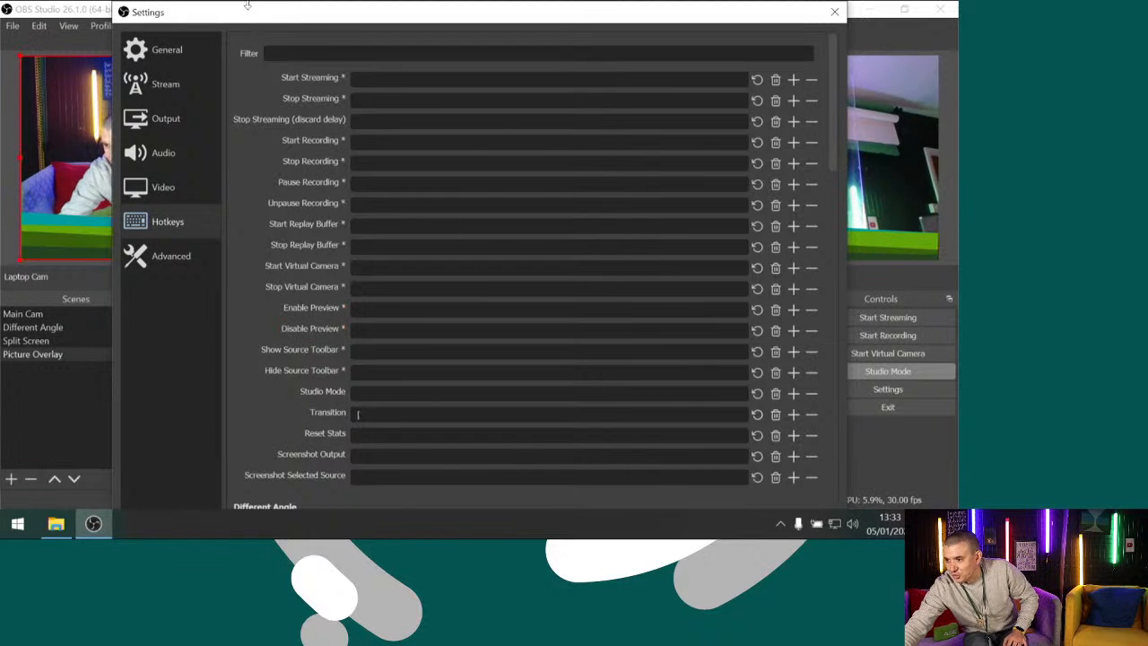
mouse_move(247, 6)
mouse_down()
mouse_move(252, 92)
mouse_move(233, 12)
mouse_up()
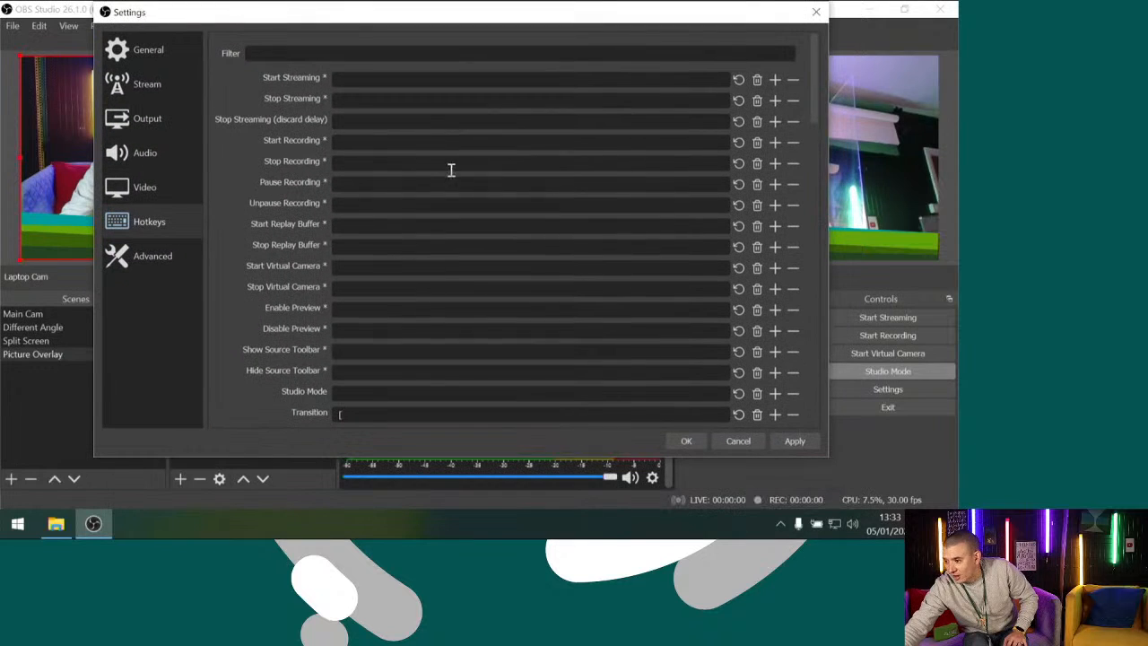
click(682, 440)
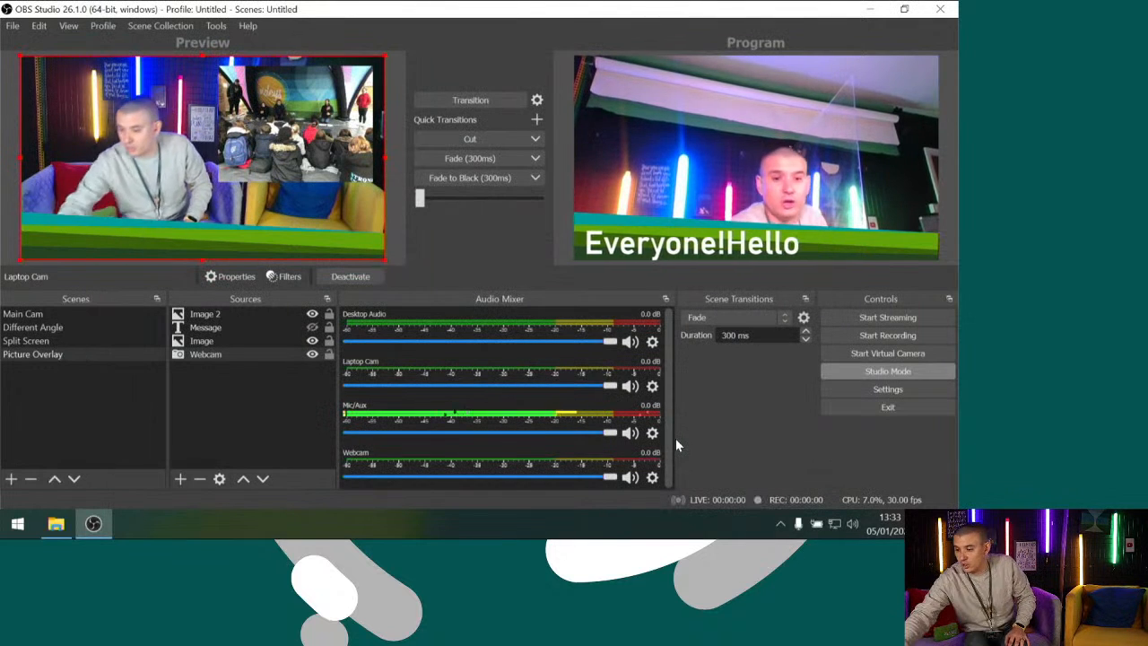
Test the assigned scene hotkeys by switching the preview repeatedly between the Main Cam, Picture Overlay, Split Screen and Different Angle scenes
key(3)
key(2)
key(4)
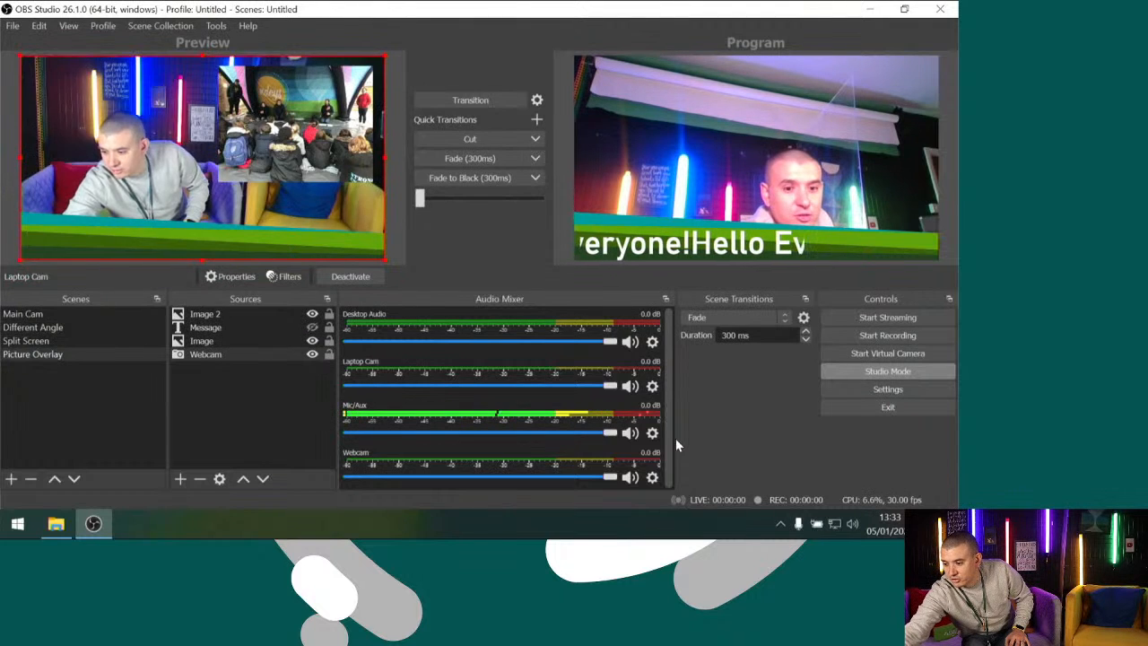
key(2)
key(3)
key(1)
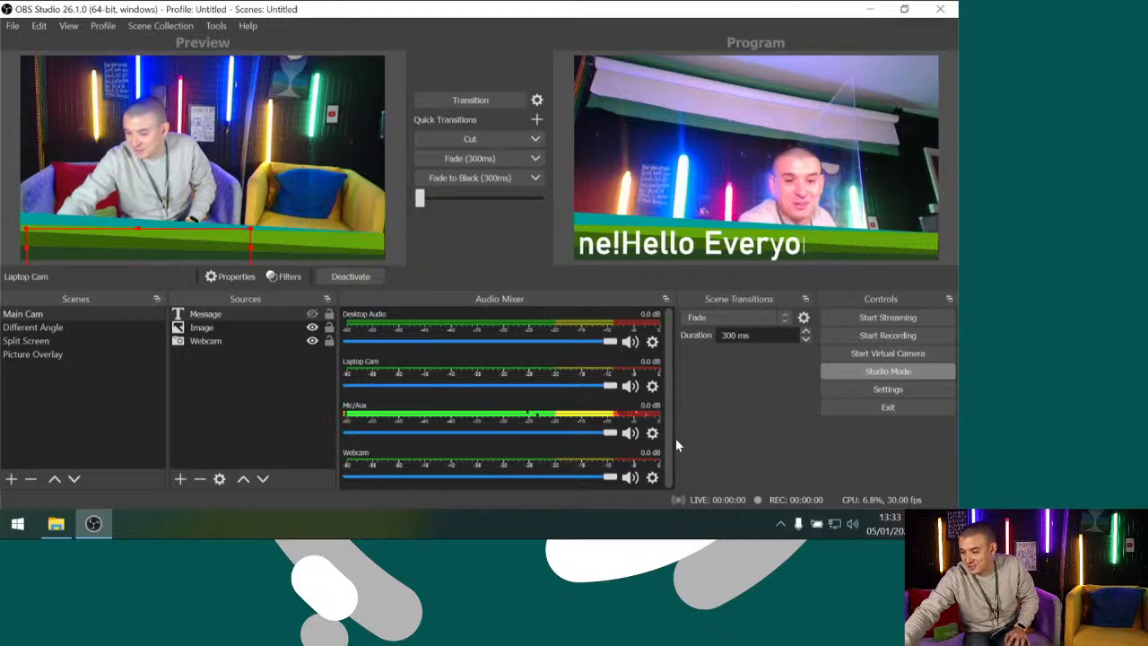
key(3)
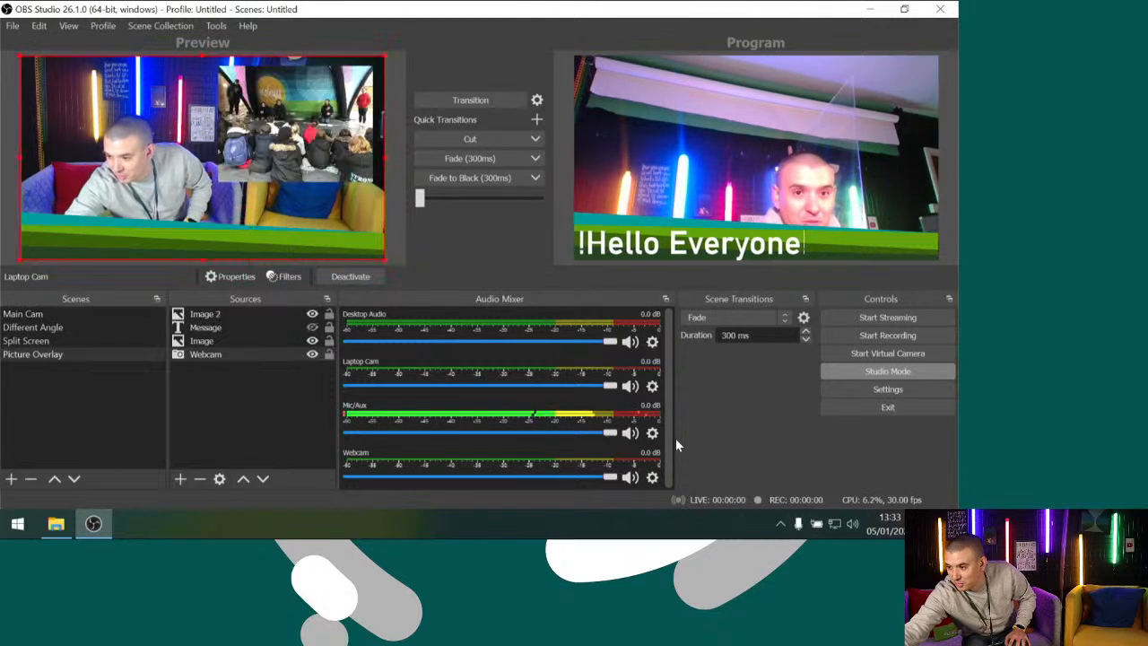
key(2)
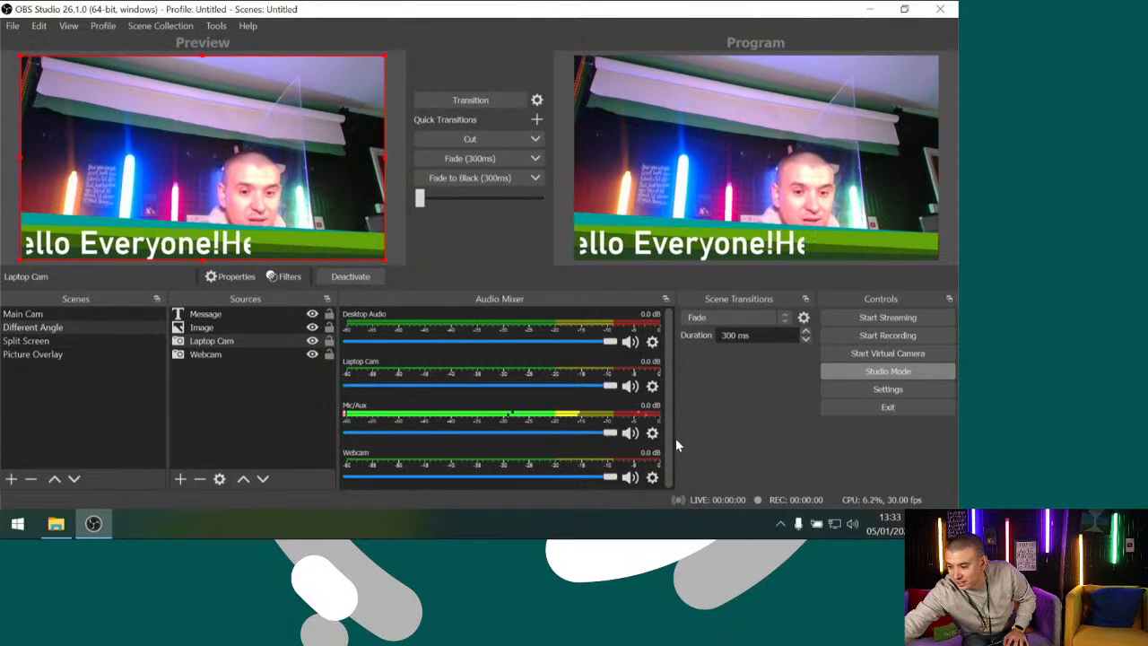
Load the Split Screen scene in the preview with its hotkey and transition it to the program output
key(4)
key(3)
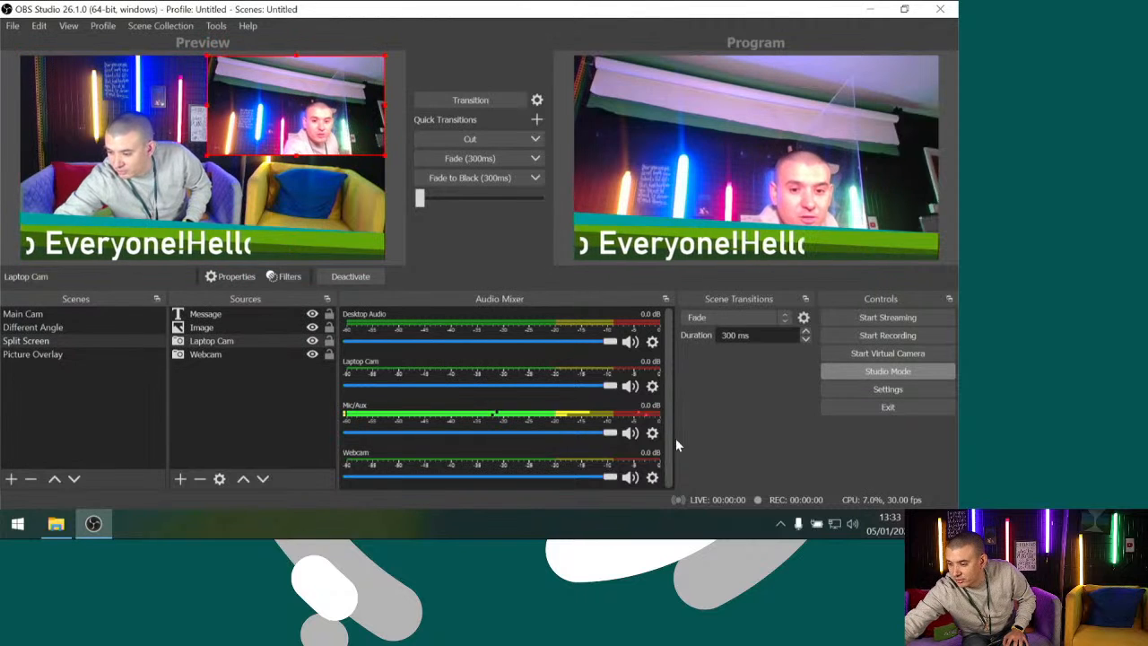
key(space)
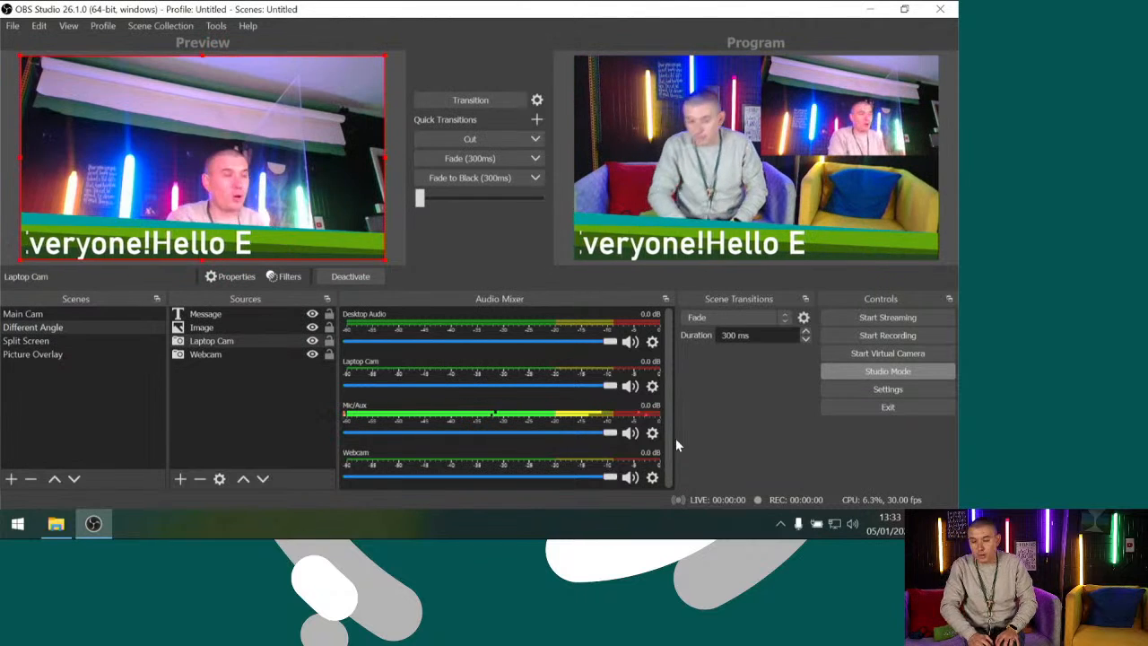
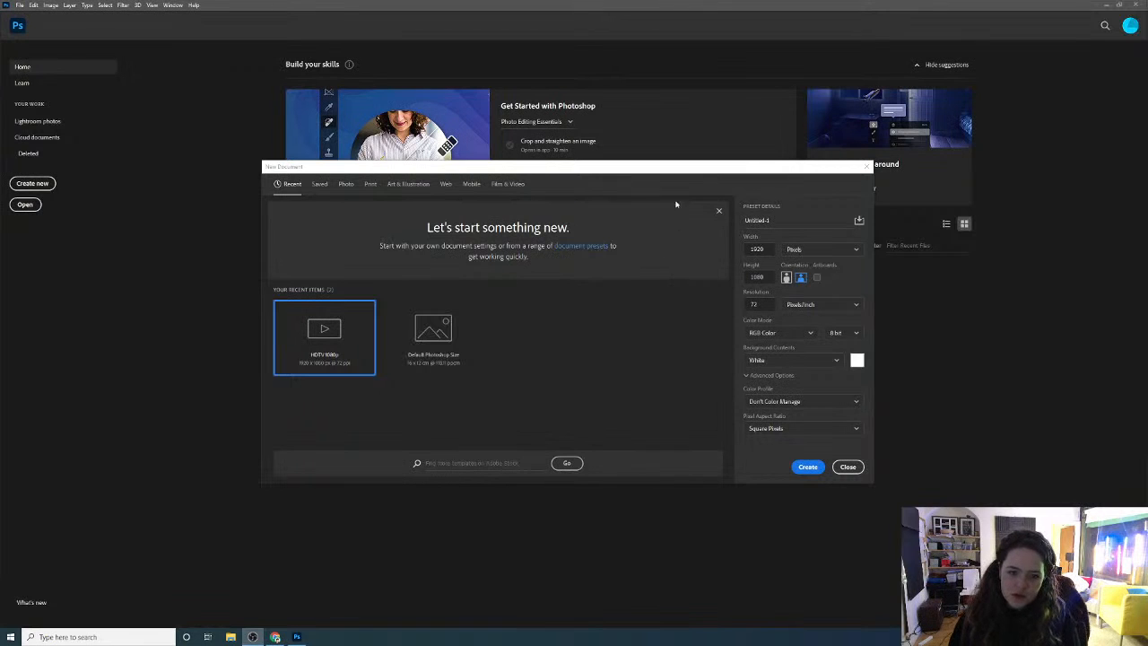
Create a document from the HDTV 1080p film and video preset and convert its locked background into the regular layer Layer 0
drag(693, 171, 599, 61)
drag(776, 377, 1074, 509)
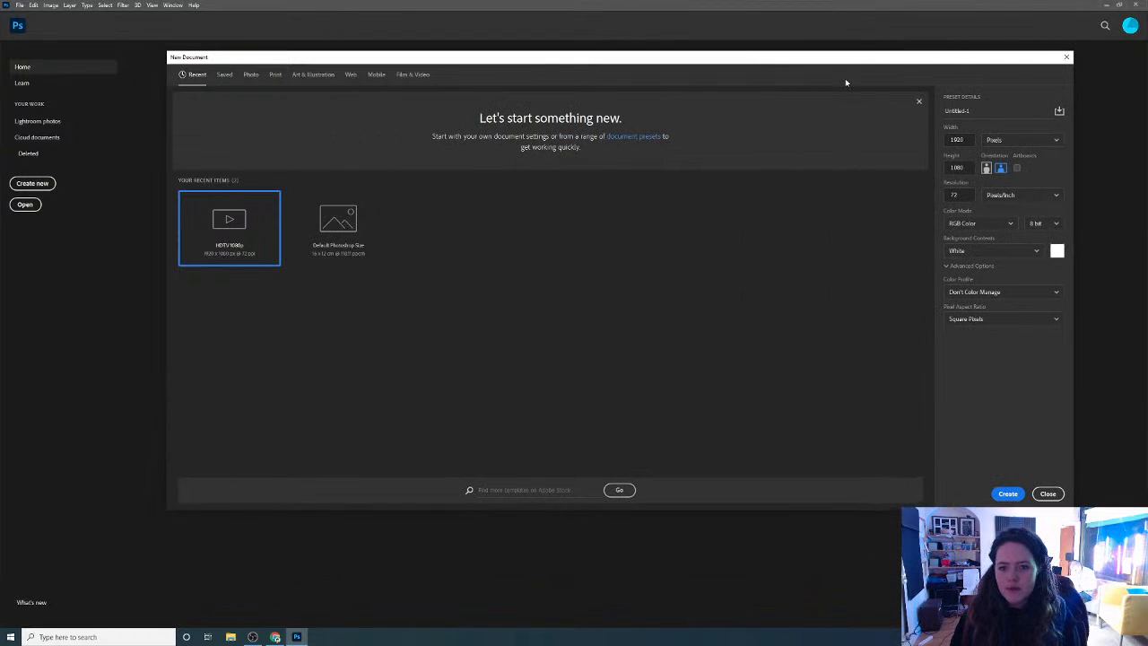
mouse_move(850, 62)
mouse_down()
mouse_move(853, 97)
mouse_move(850, 58)
mouse_move(853, 69)
mouse_up()
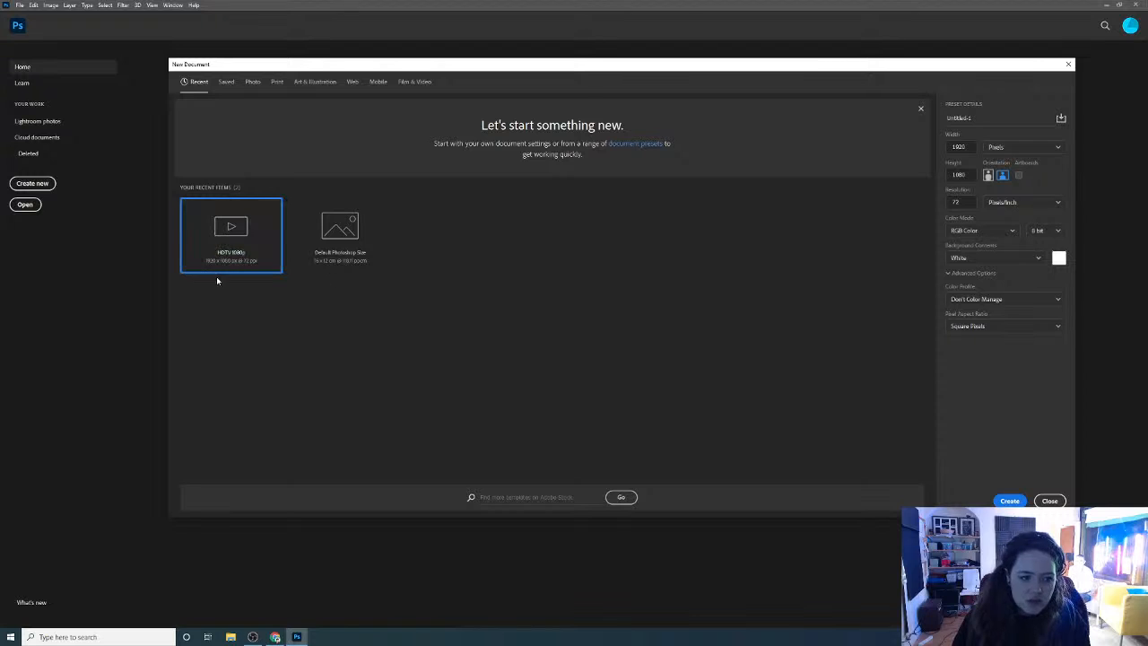
click(412, 82)
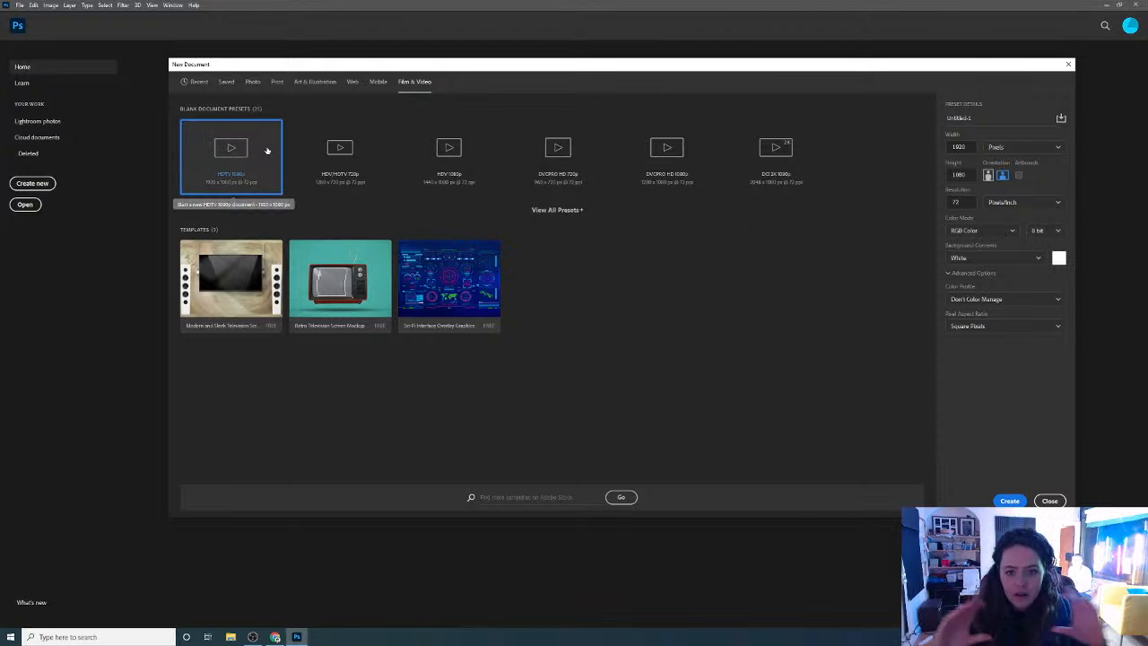
double_click(235, 162)
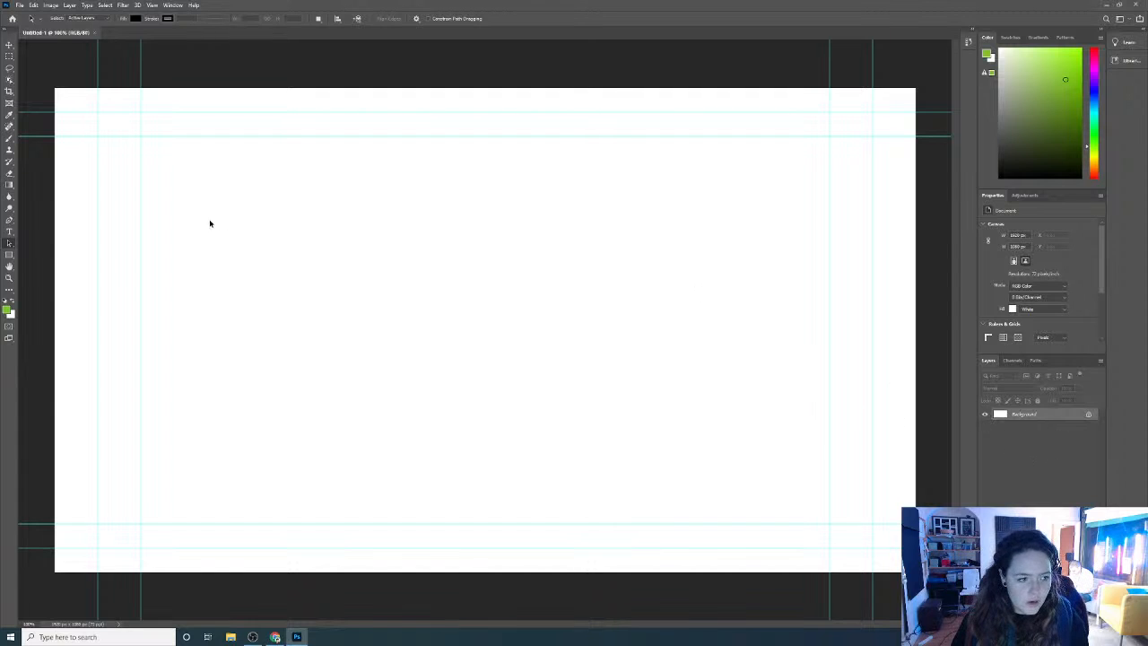
double_click(1032, 415)
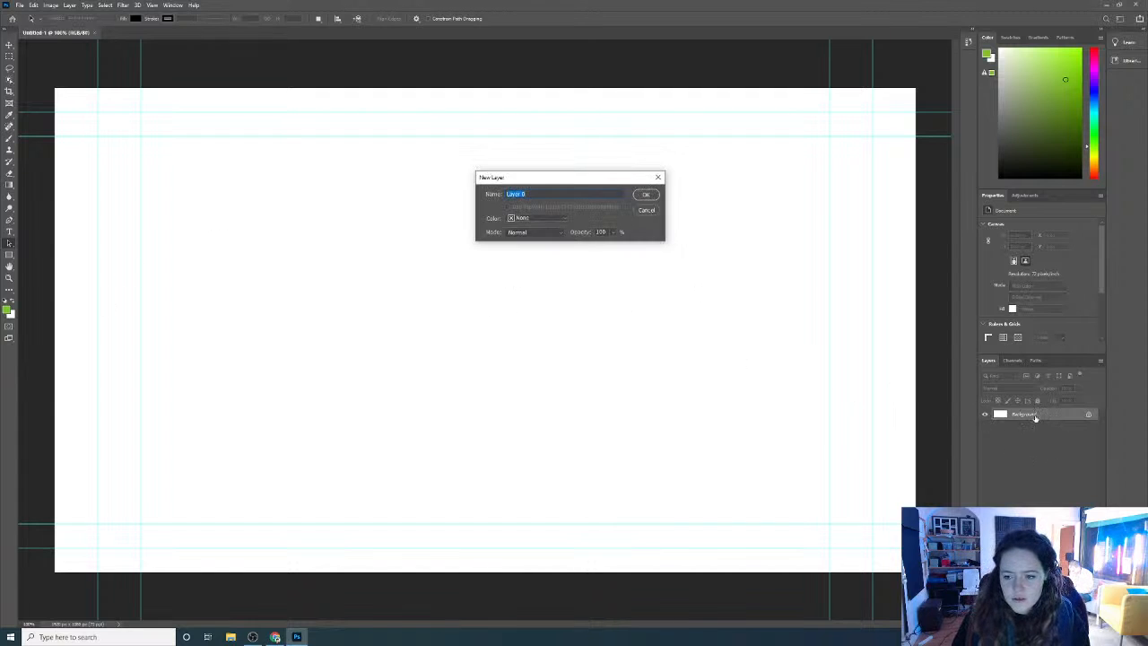
click(645, 196)
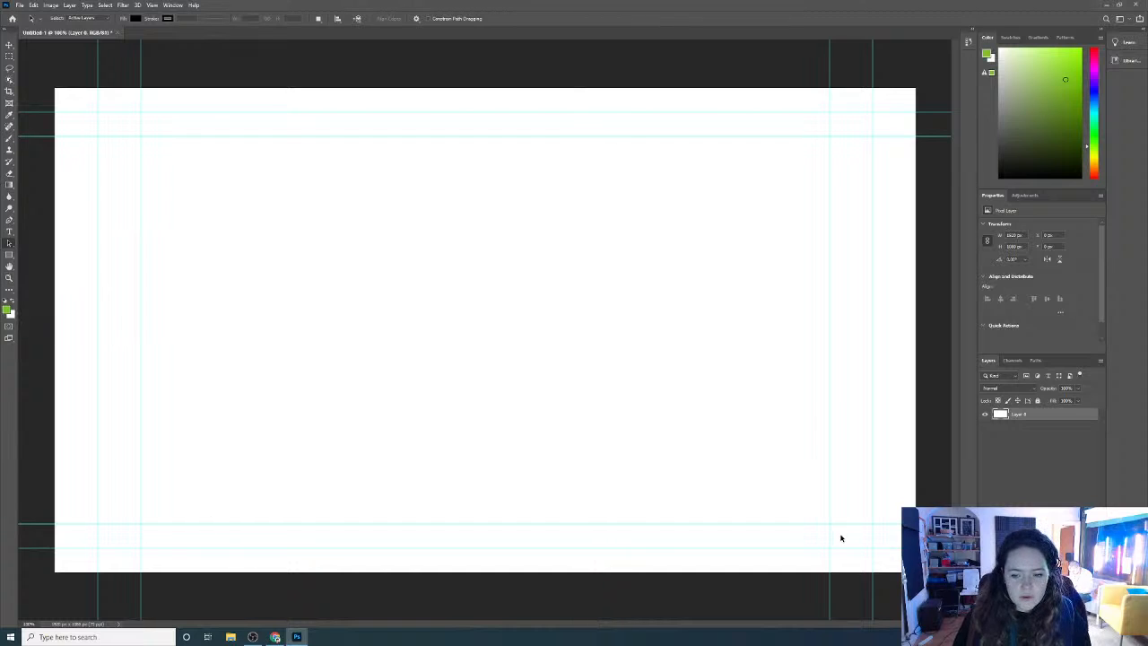
Choose a darker green and draw a green rectangle about 1957 by 122 px across the bottom of the canvas
mouse_move(1067, 127)
mouse_down()
mouse_move(1075, 147)
mouse_move(1078, 101)
mouse_up()
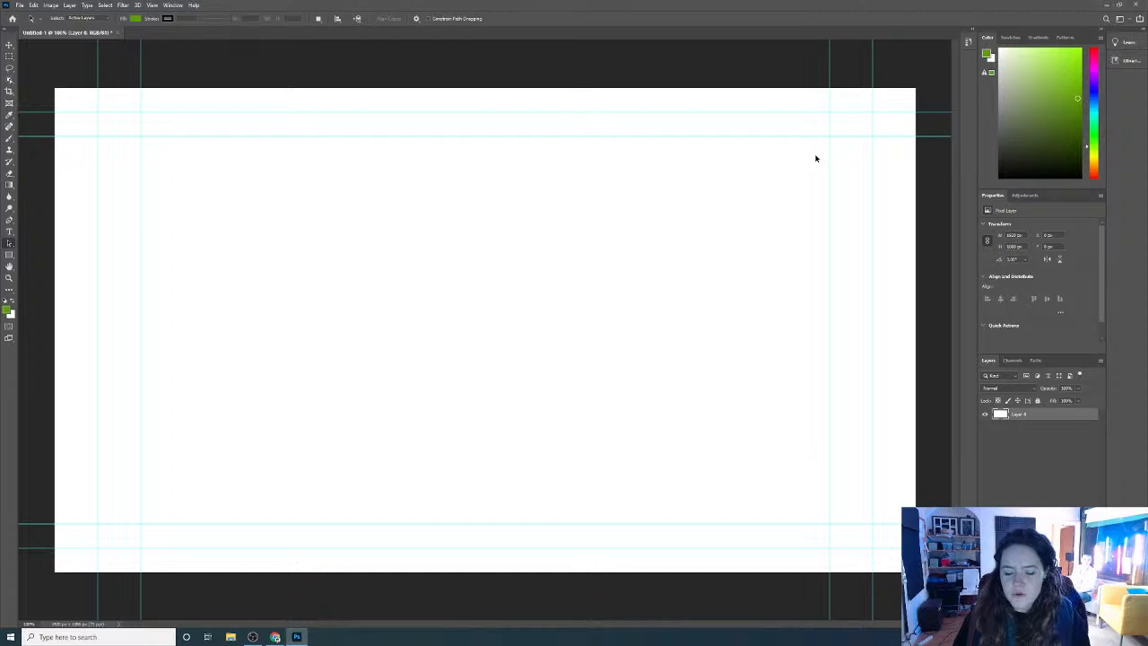
click(9, 254)
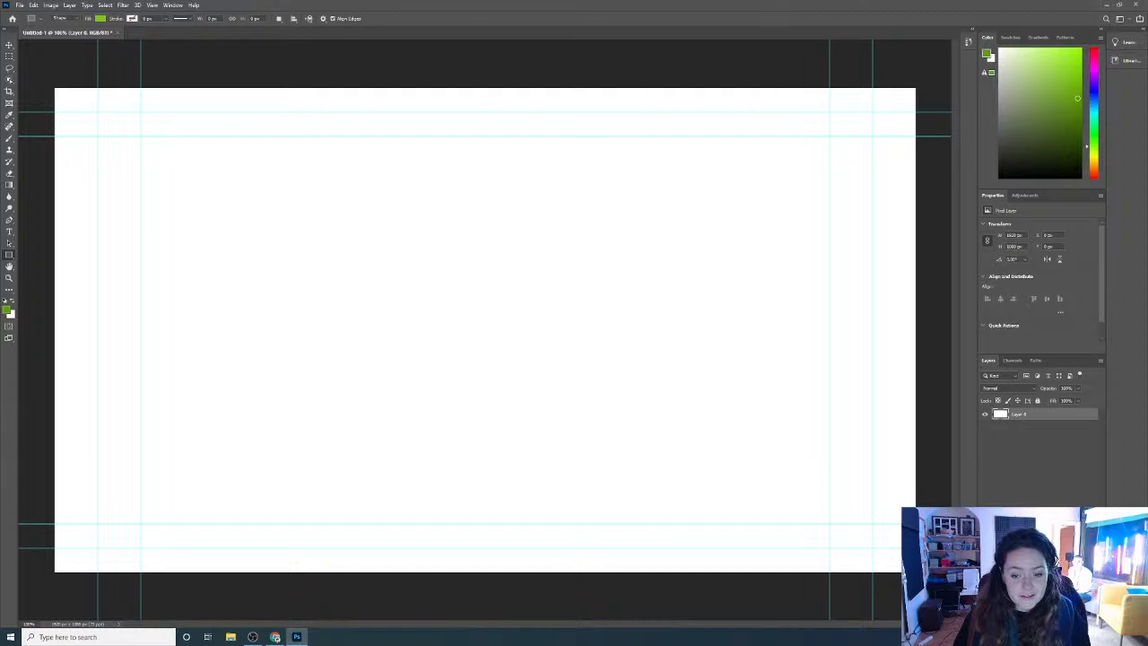
drag(907, 574, 45, 524)
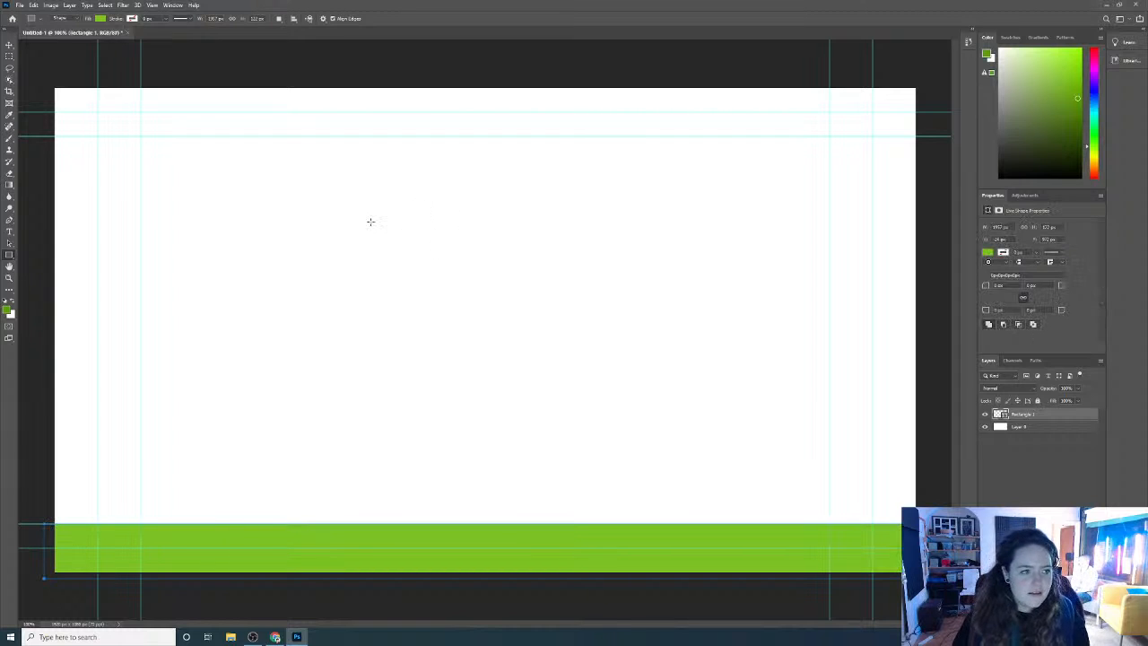
Find the AP logo image in the 1x folder of Creative Cloud Files, preview it, and place it in the Photoshop document
click(230, 637)
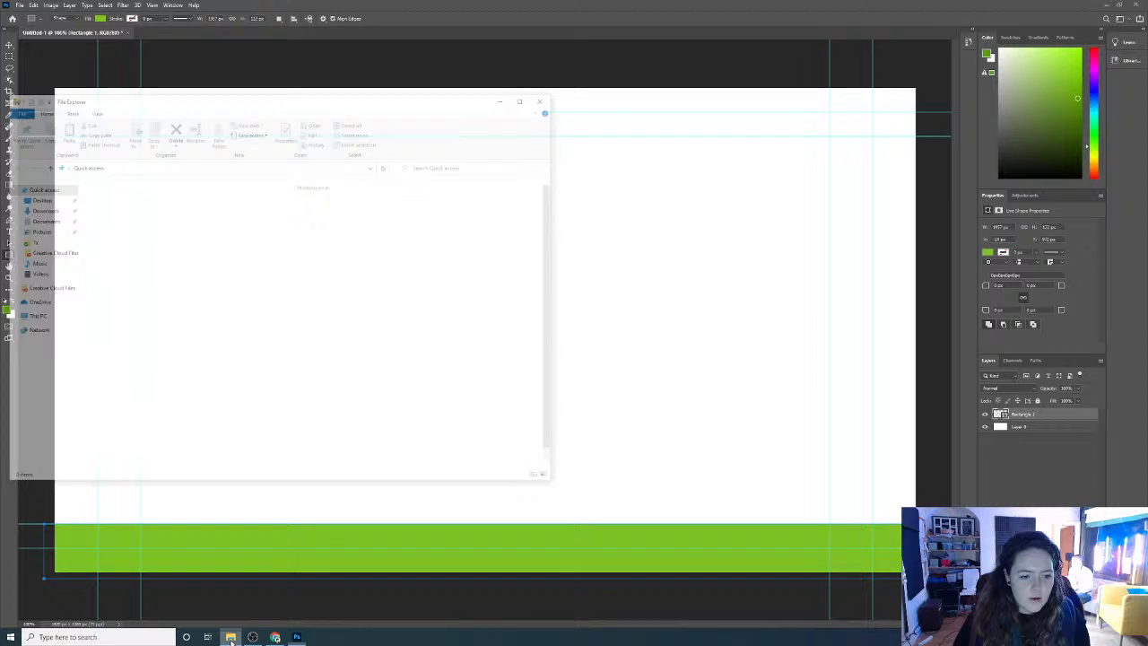
click(49, 252)
double_click(112, 202)
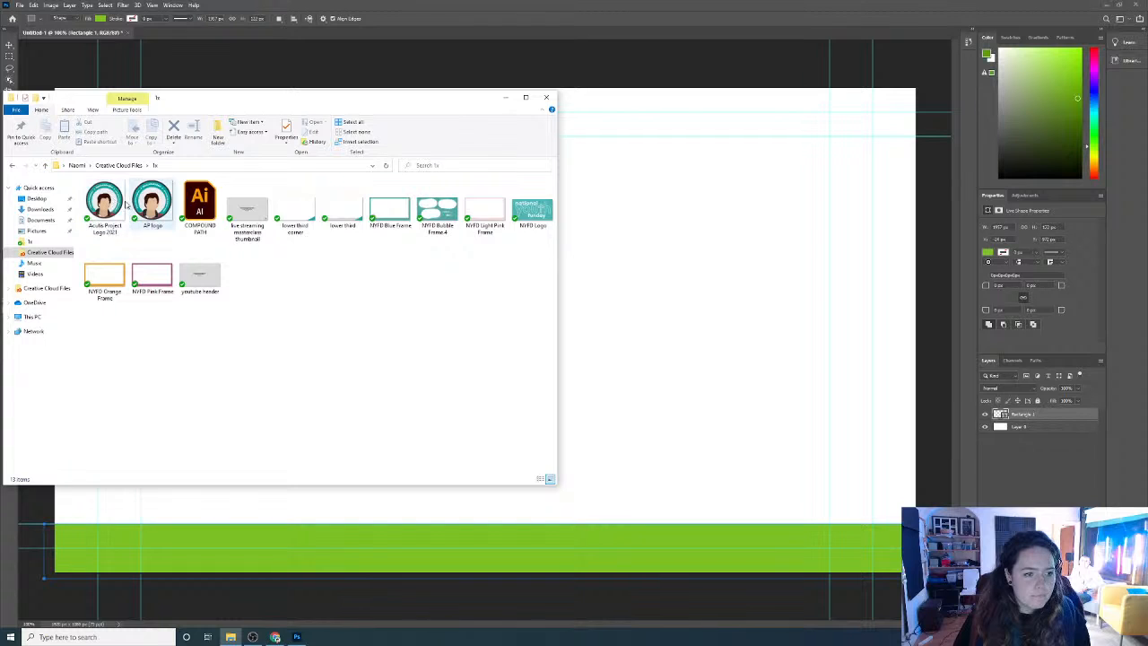
double_click(149, 204)
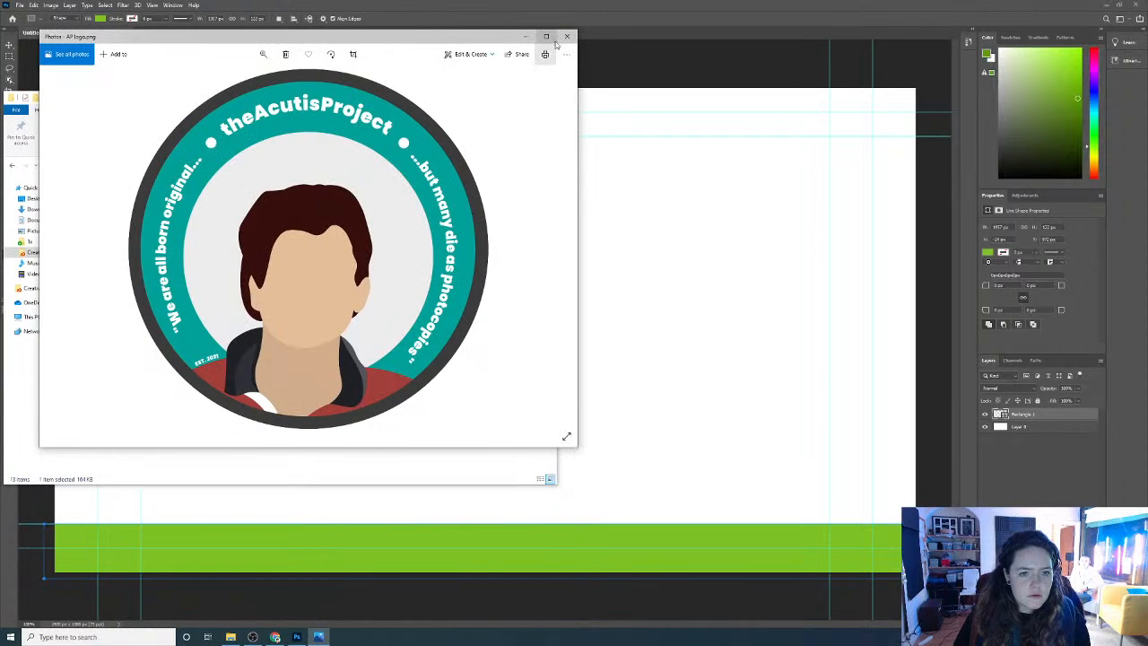
click(567, 36)
drag(152, 205, 569, 194)
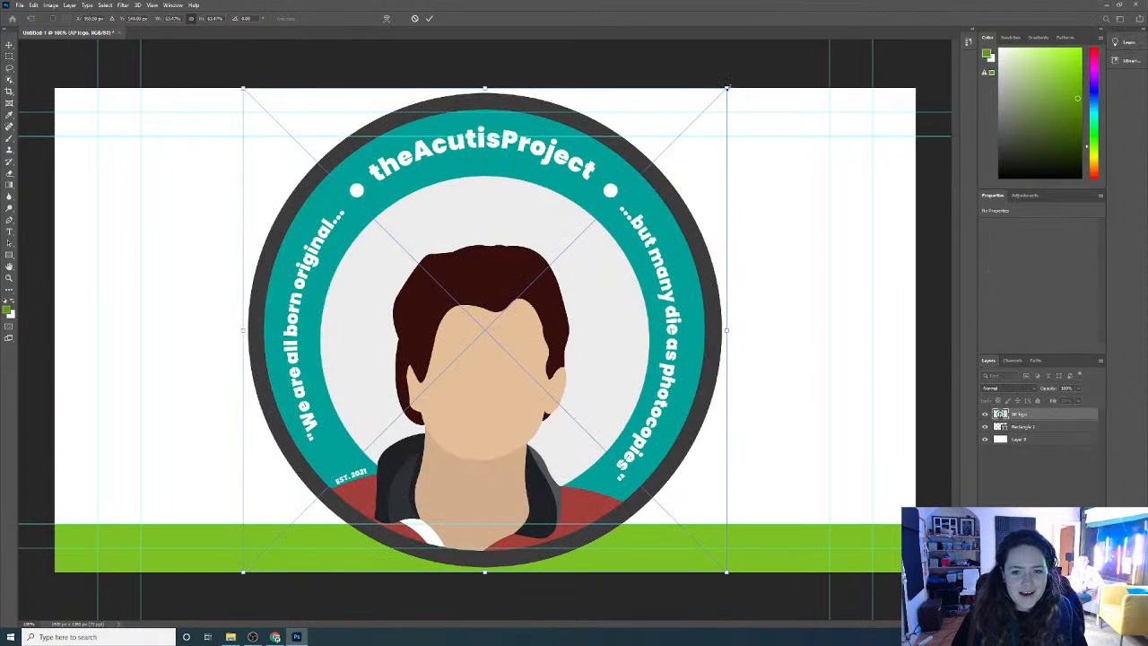
Scale the placed AP logo down to about 150 px and position it over the left end of the green bar
drag(727, 87, 340, 470)
drag(155, 523, 188, 524)
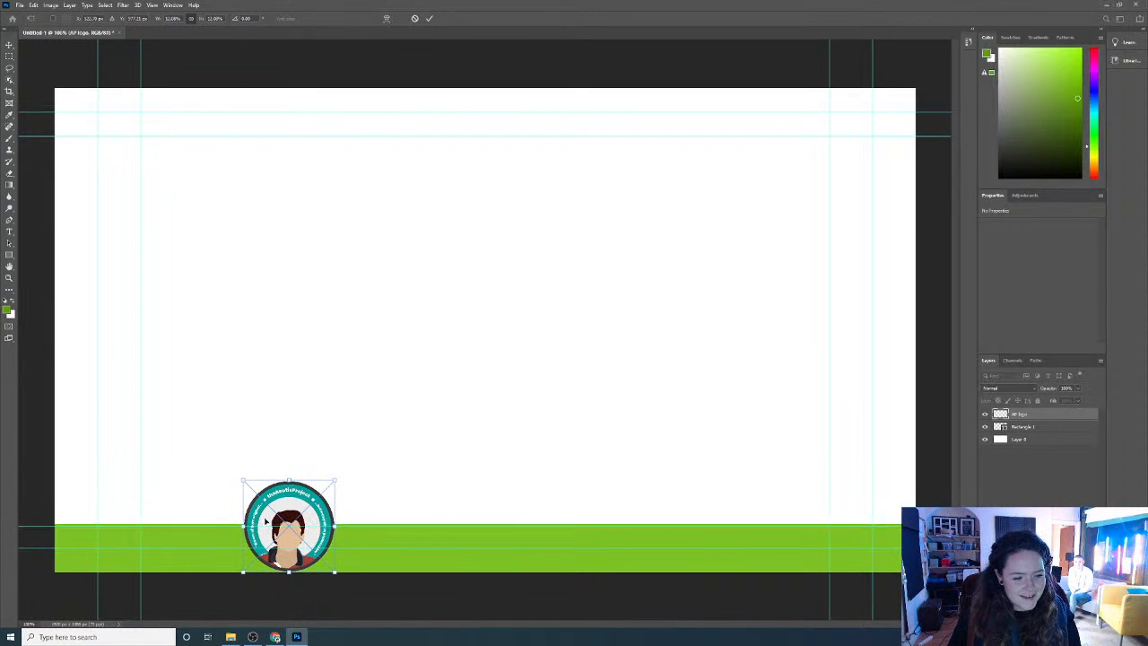
drag(266, 521, 886, 527)
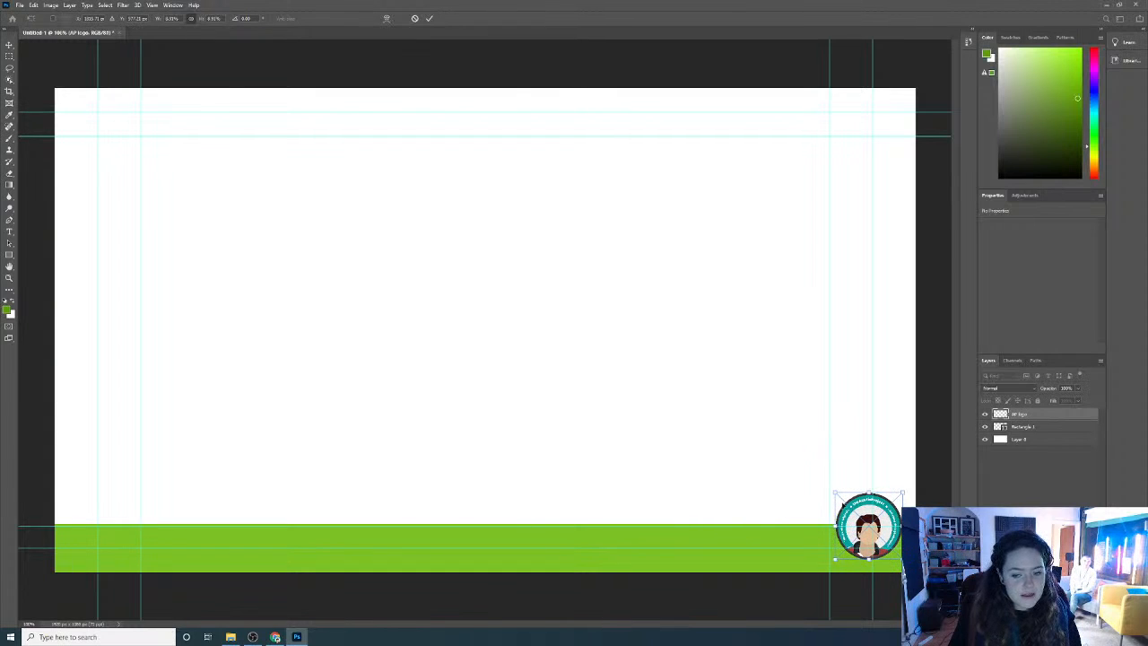
mouse_move(836, 492)
mouse_down()
mouse_move(862, 520)
mouse_move(836, 492)
mouse_up()
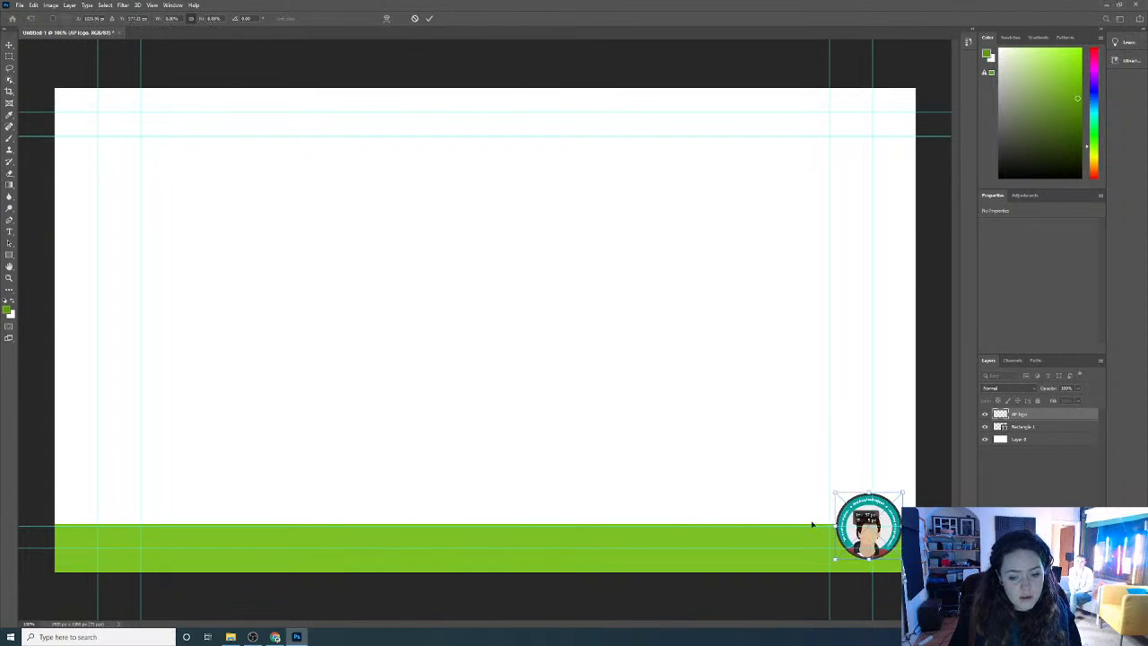
drag(873, 533, 111, 533)
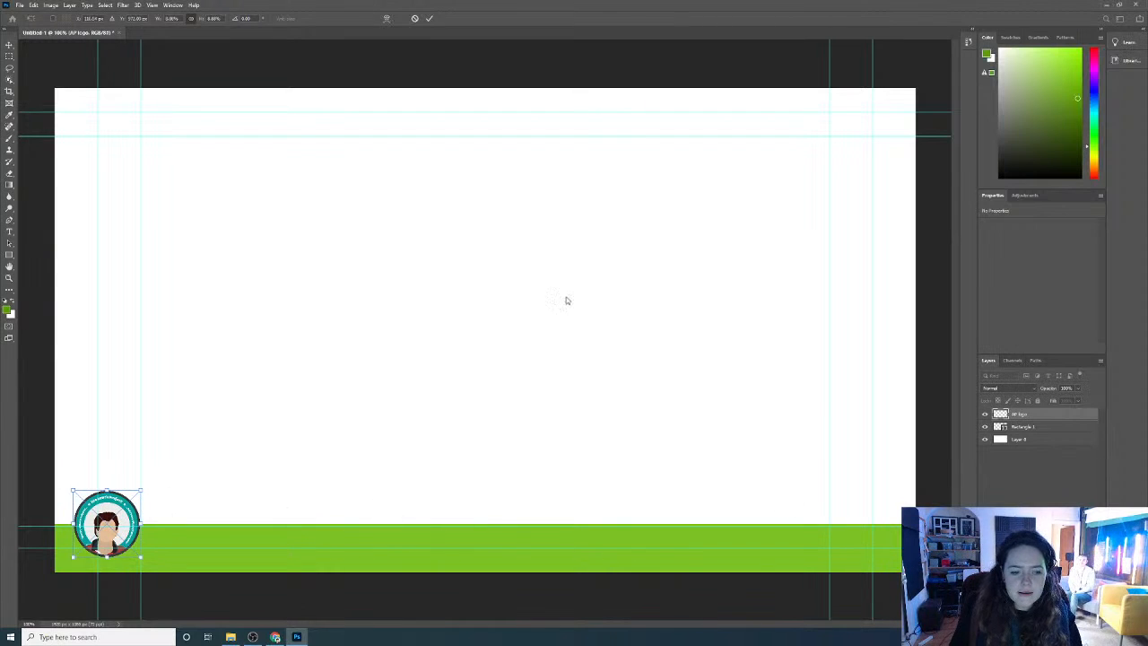
key(Return)
Delete the white Layer 0 to leave a transparent background behind the logo and green bar
key(u)
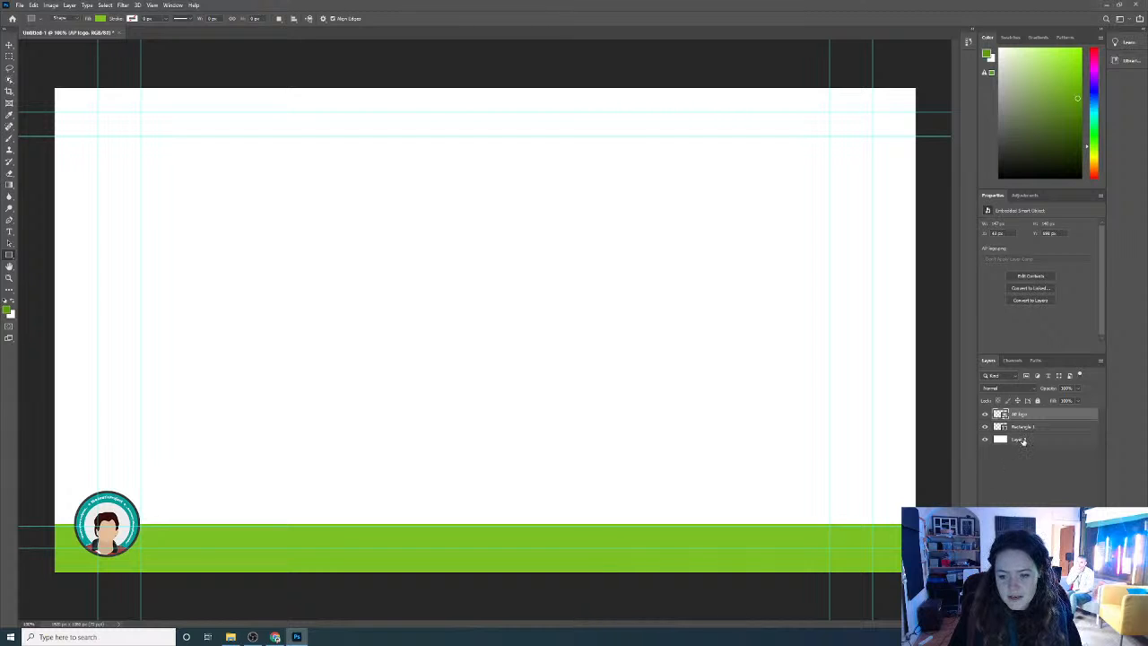
click(1023, 441)
key(Delete)
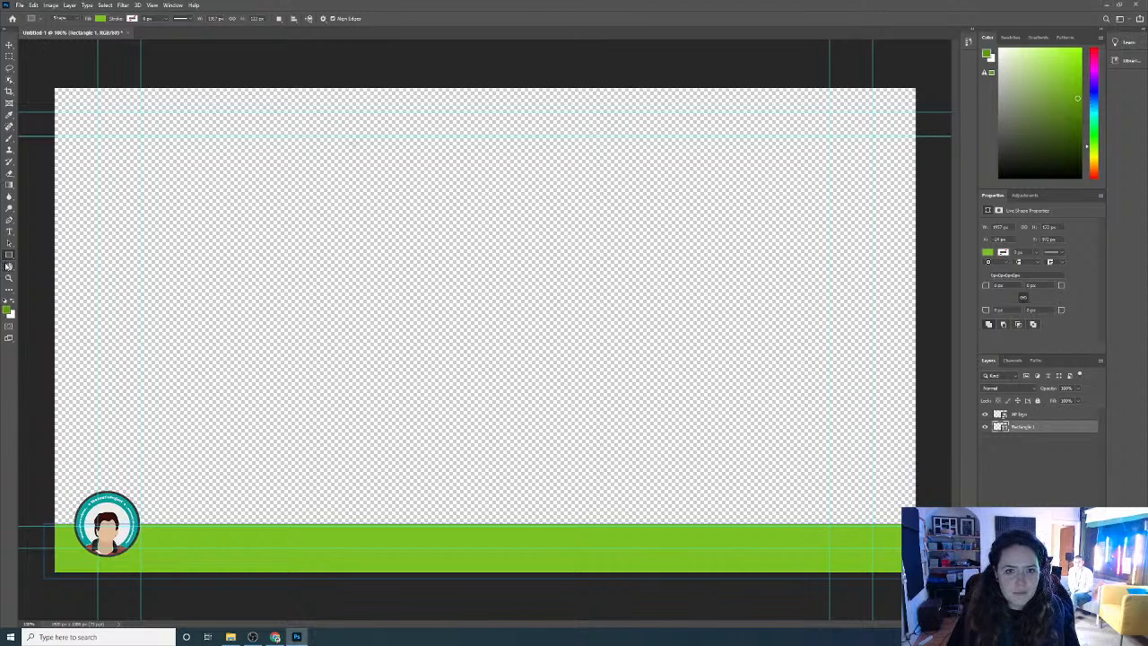
click(19, 7)
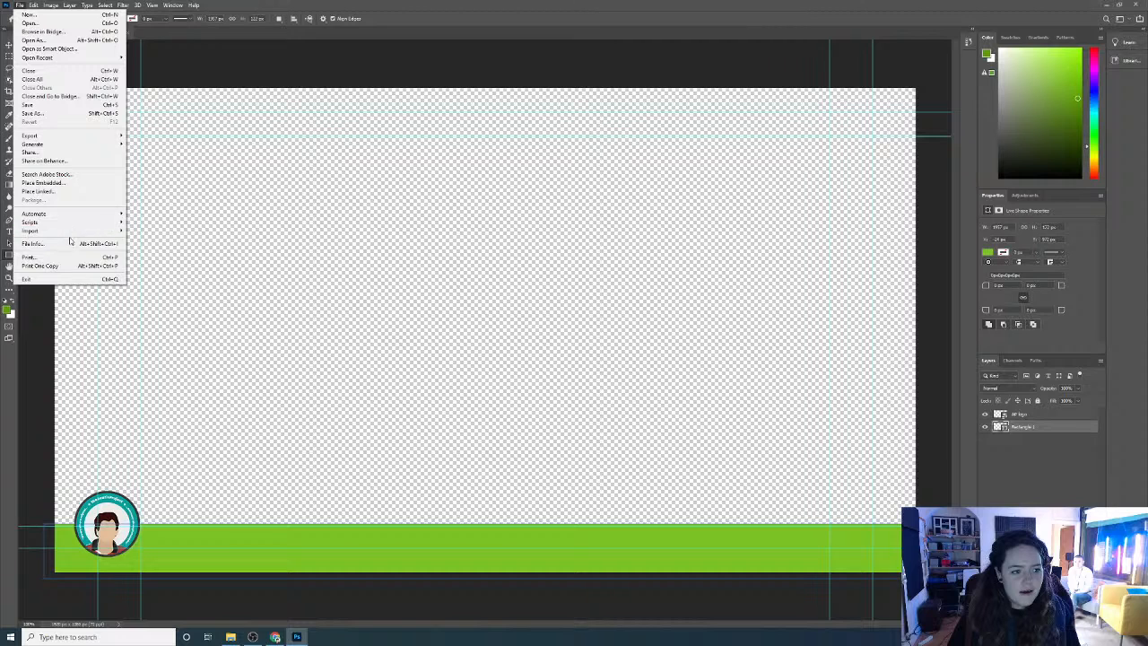
mouse_move(86, 139)
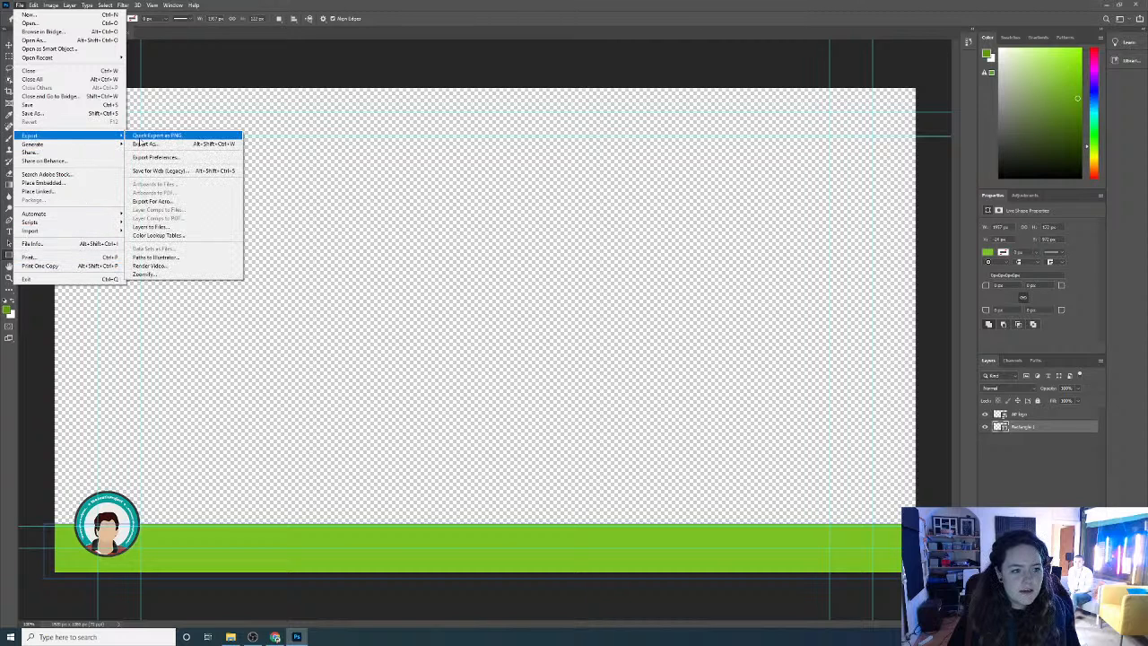
click(165, 145)
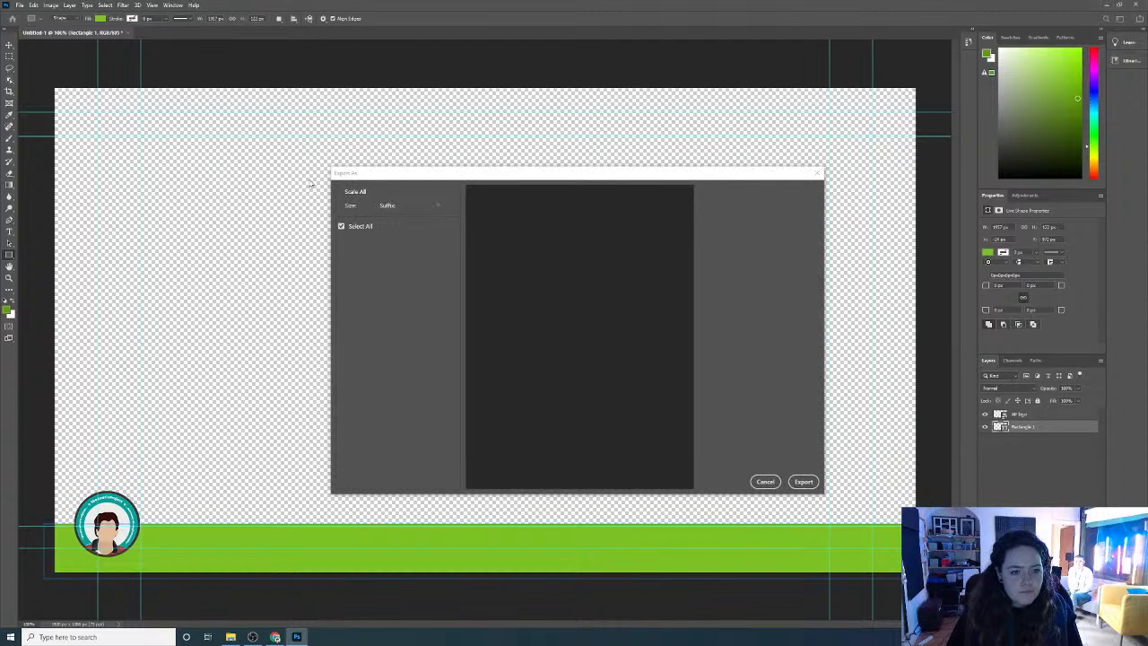
click(760, 482)
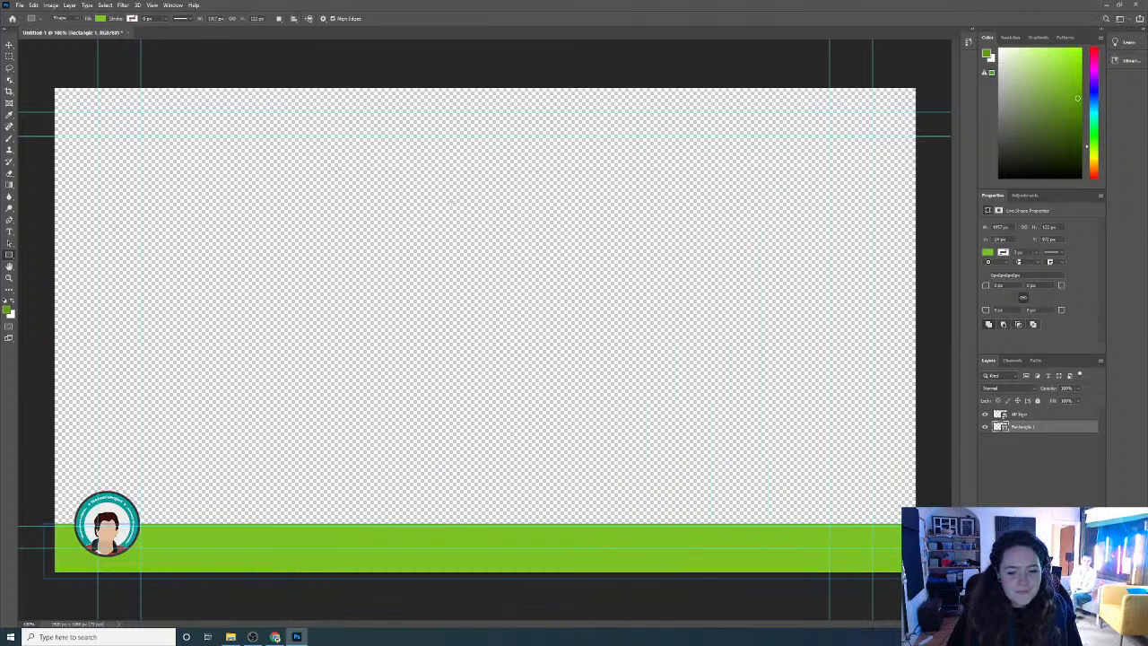
Save the document on the computer as the Photoshop file "lower third" in the Live Stream File folder, accepting the format options
click(18, 5)
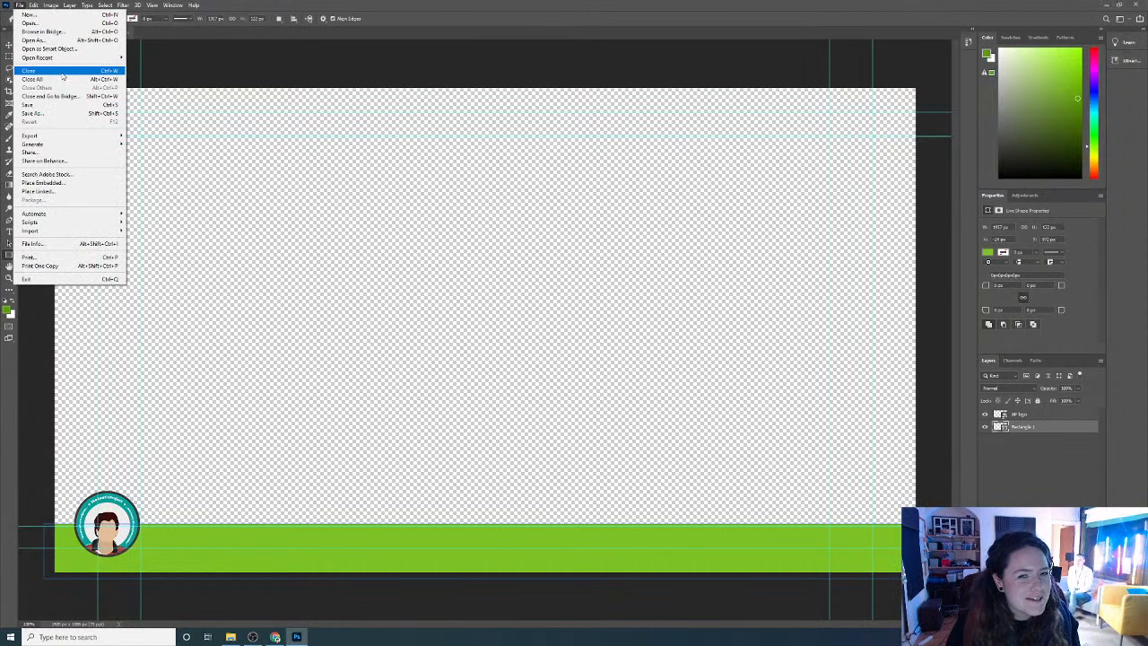
click(53, 115)
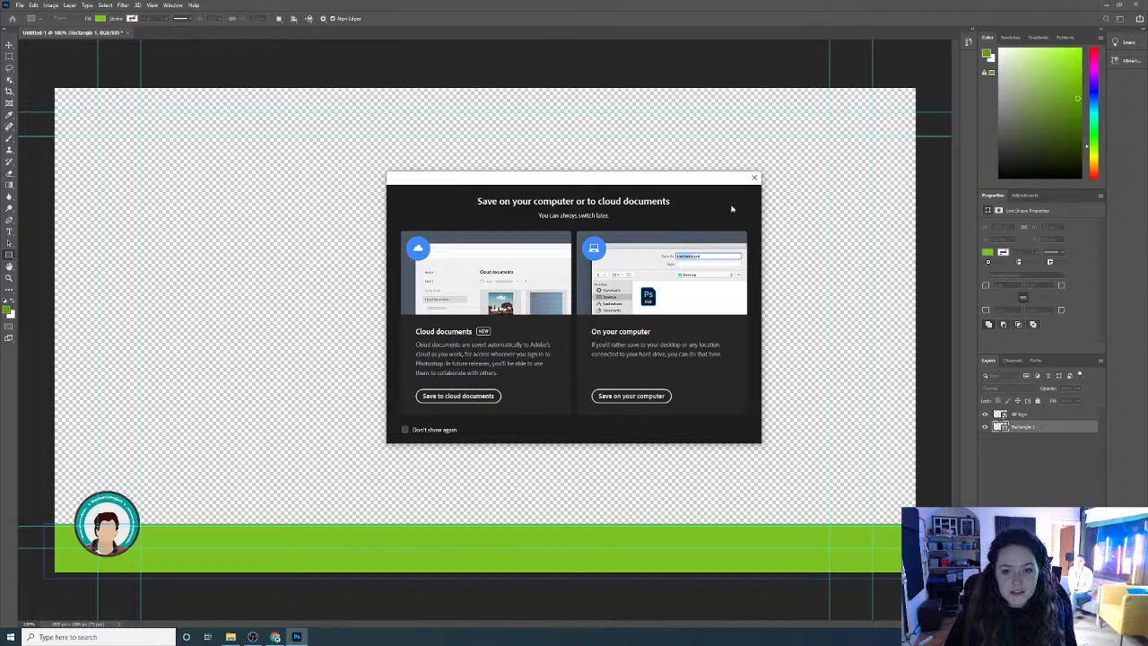
click(630, 402)
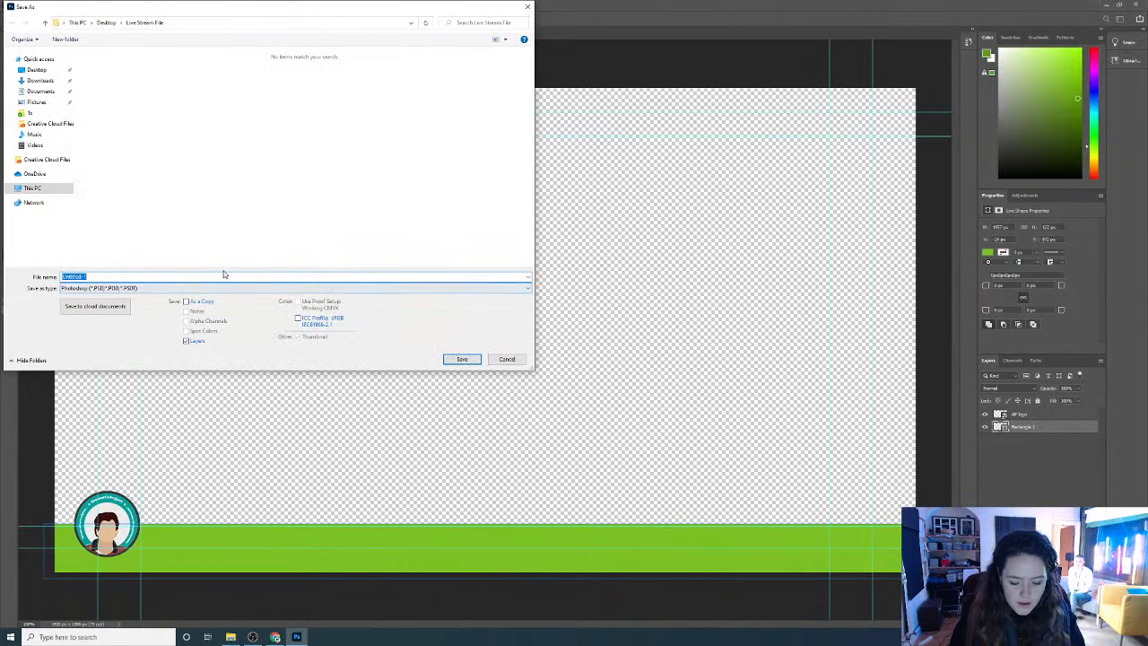
text(lower th)
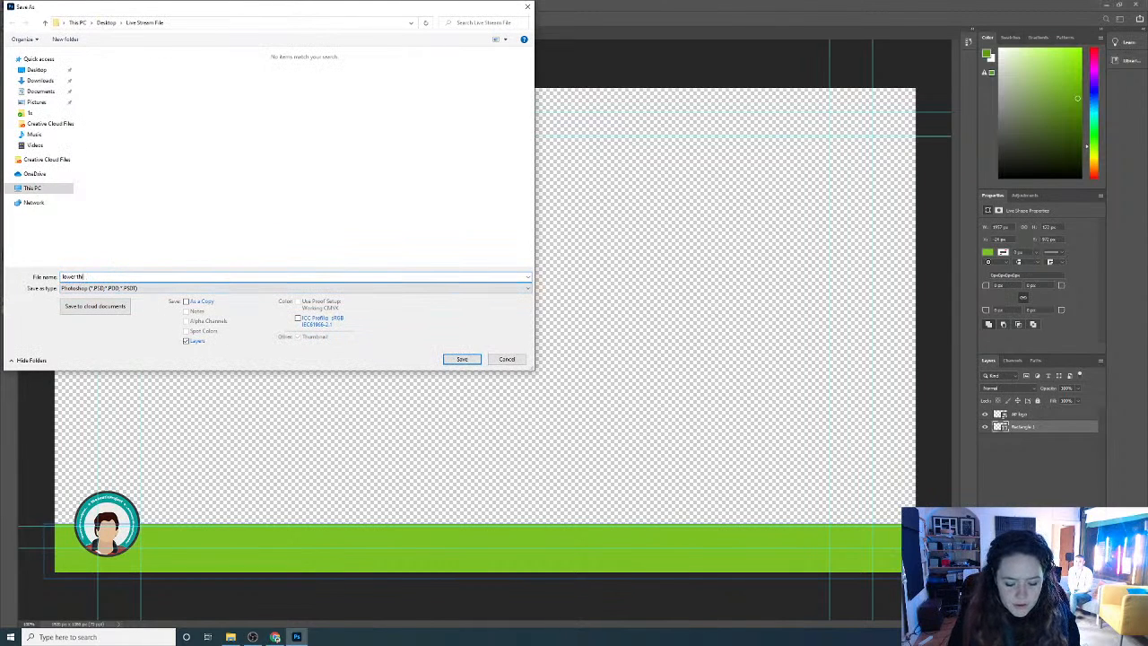
text(ird)
click(459, 358)
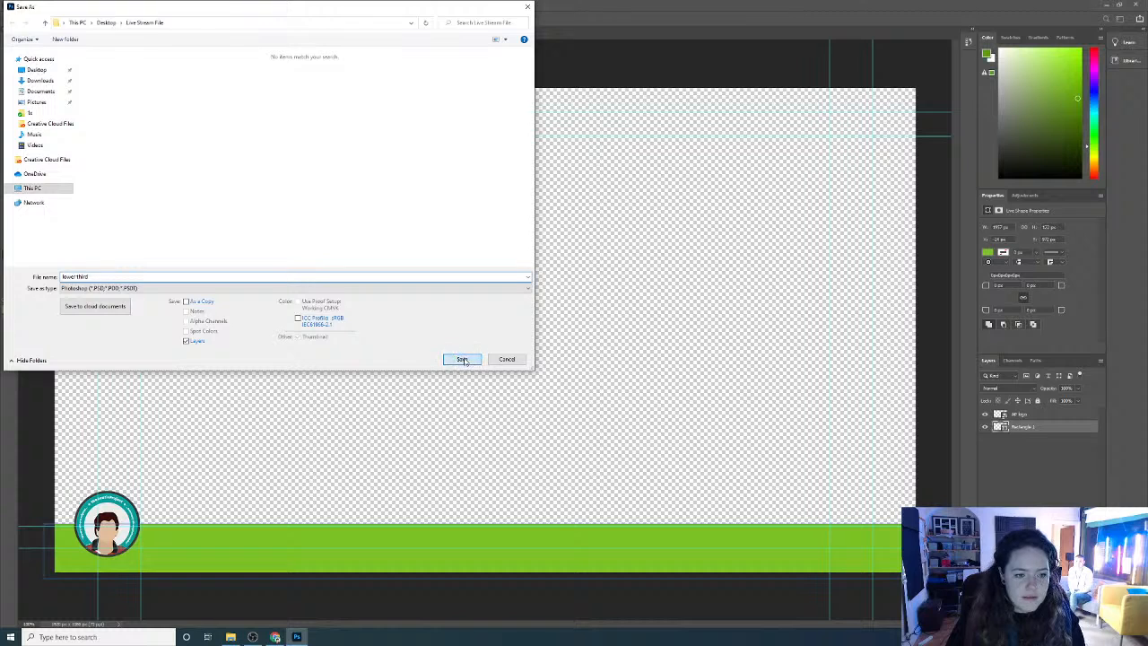
click(672, 189)
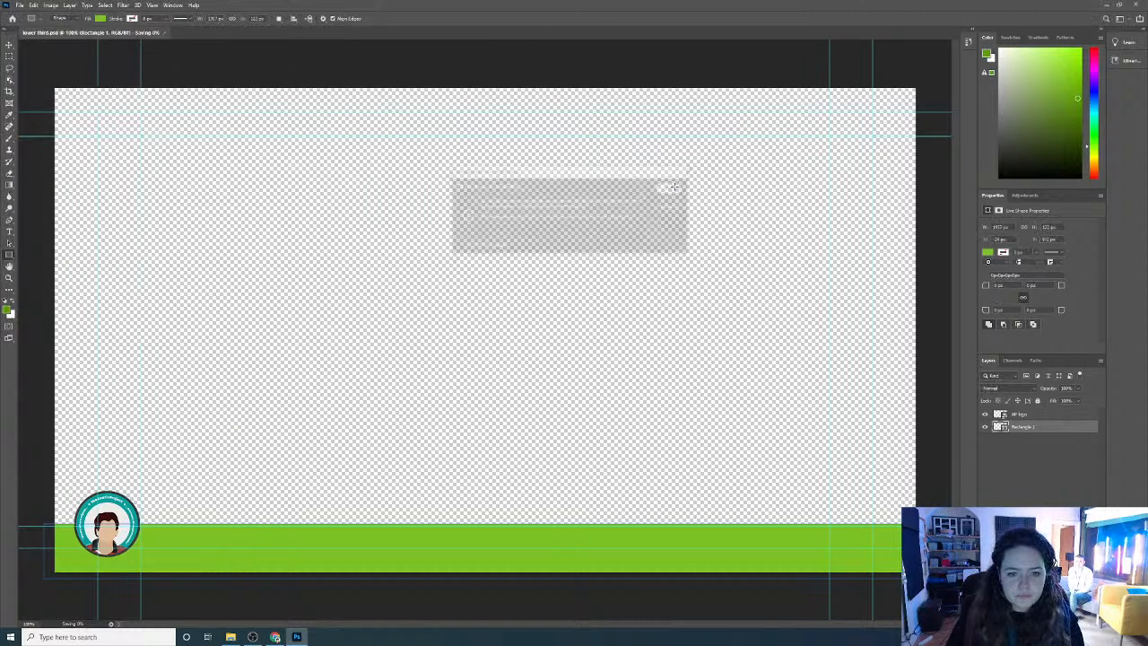
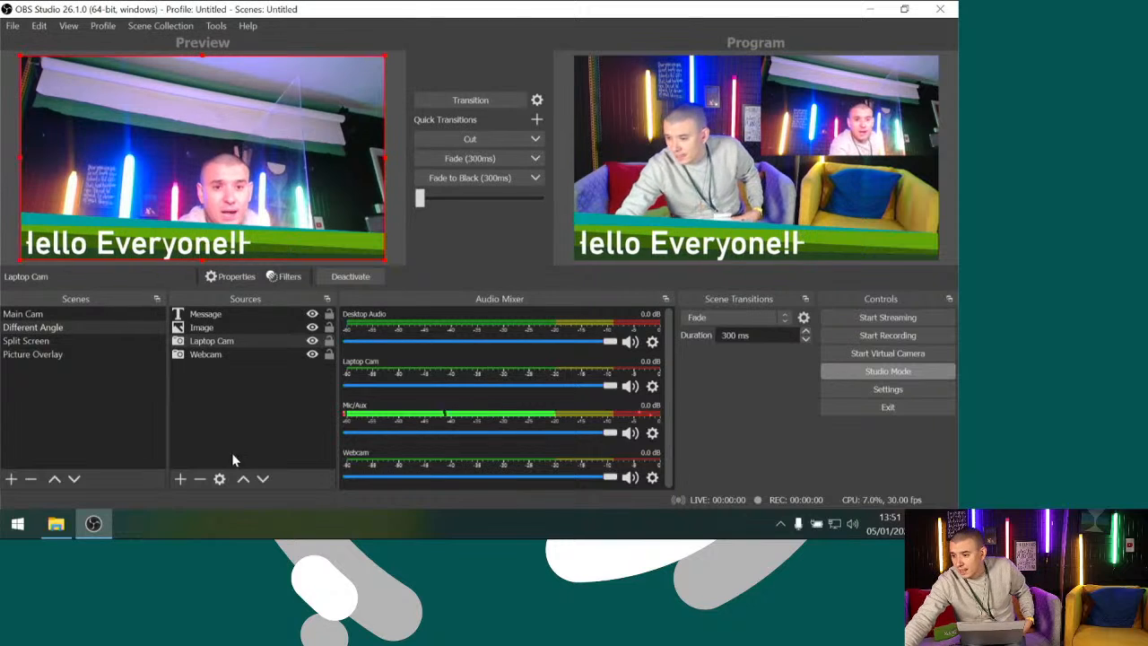
Add an Audio Input Capture source to the Different Angle scene, leaving its device on Default
click(180, 479)
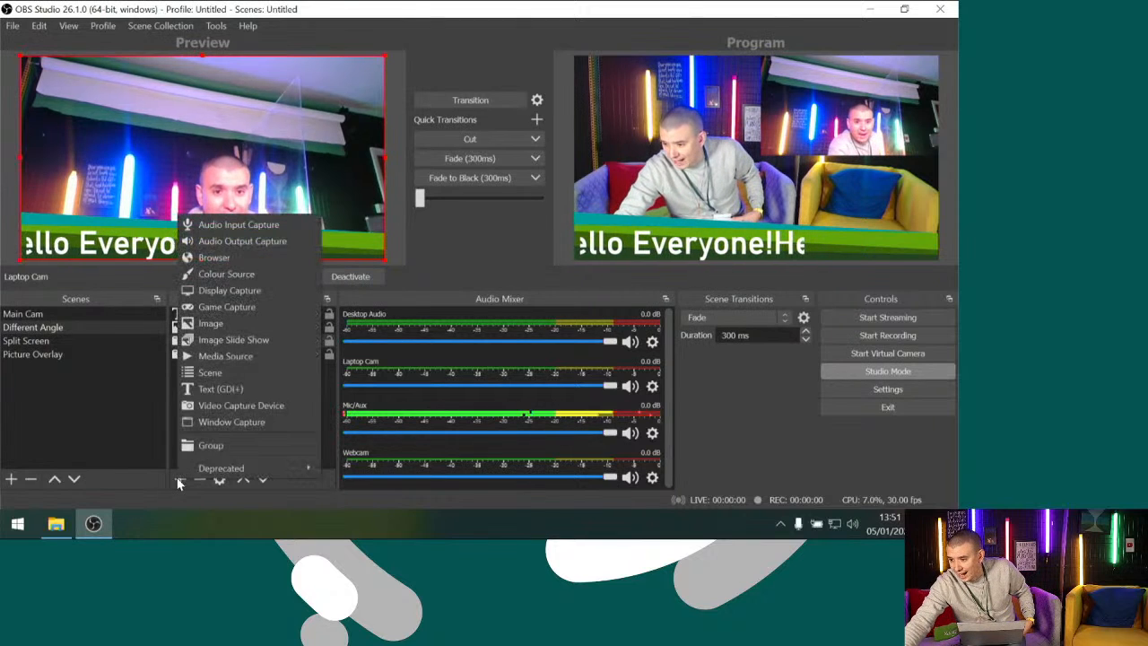
click(261, 224)
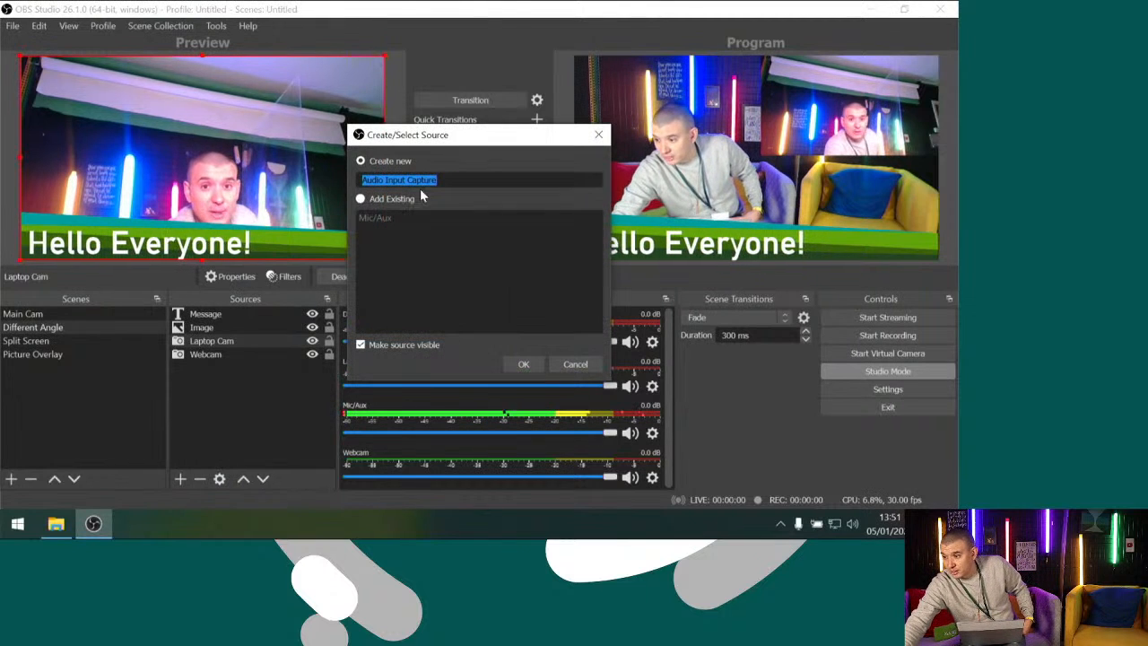
click(520, 365)
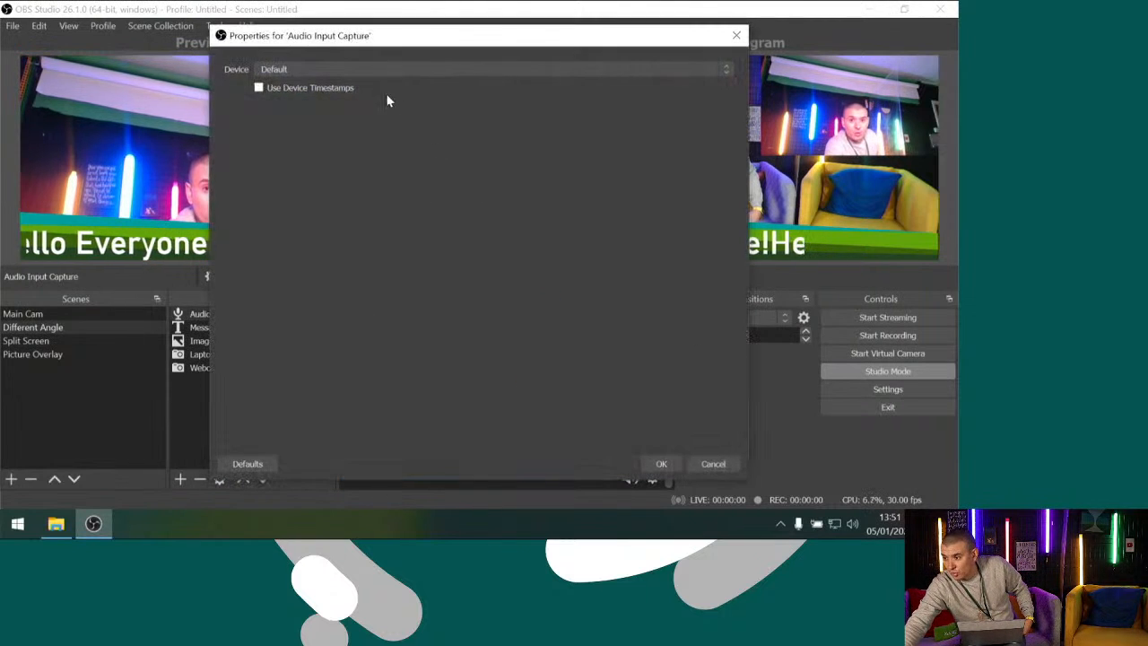
click(357, 69)
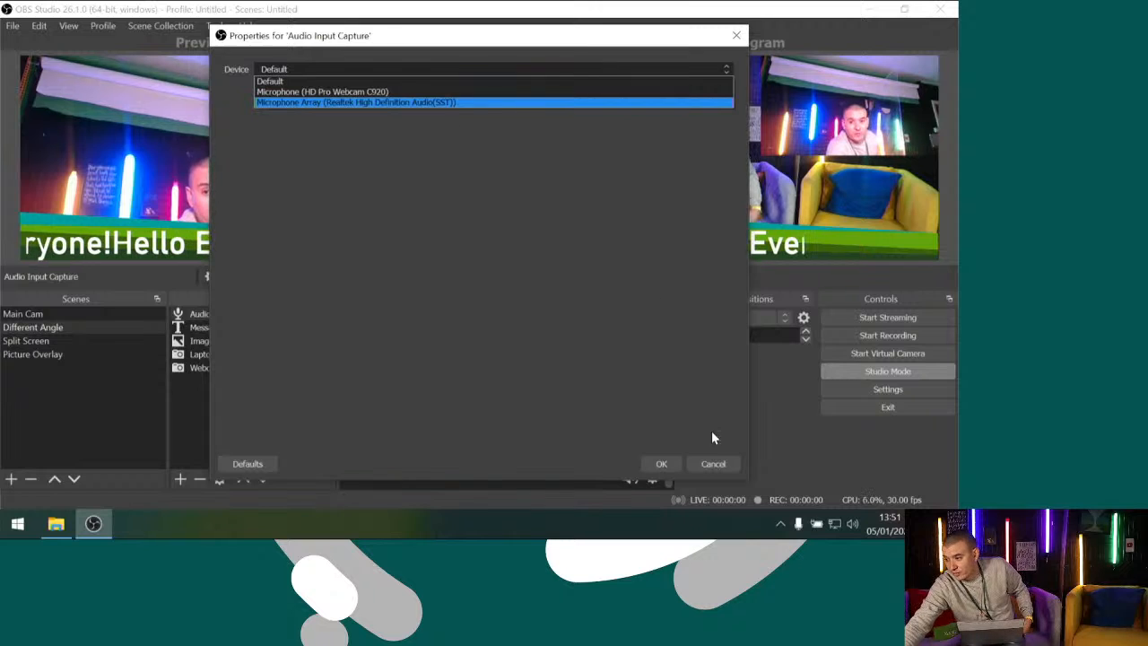
click(712, 461)
click(714, 464)
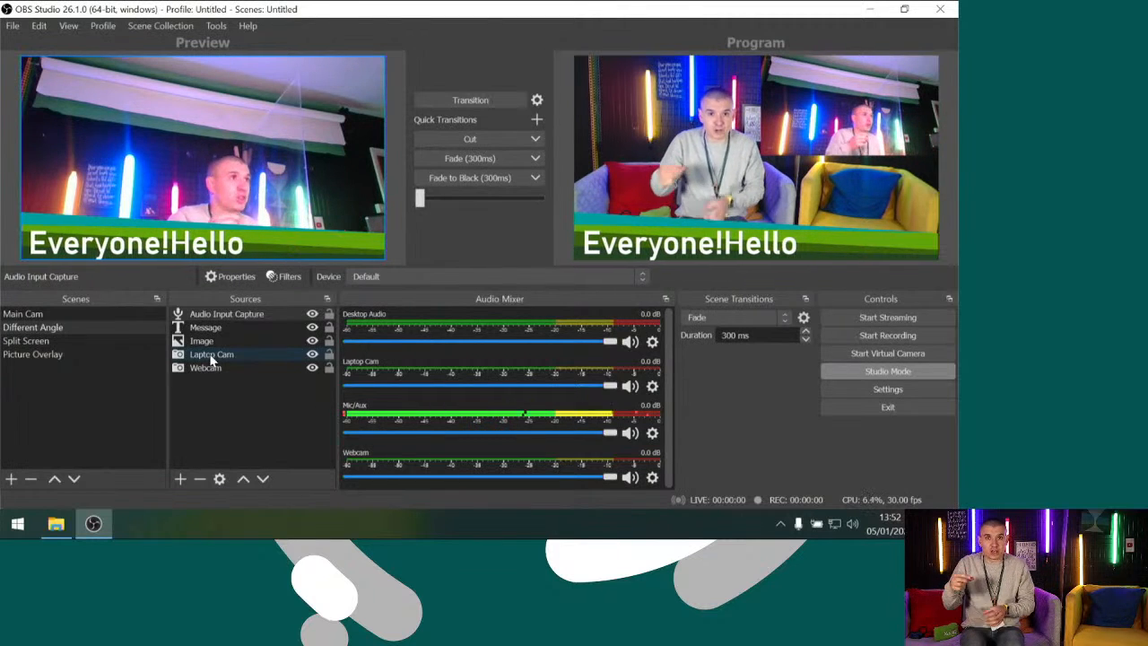
Find and open Google Chrome, with its window maximised
click(22, 527)
scroll(164, 344, down, 1)
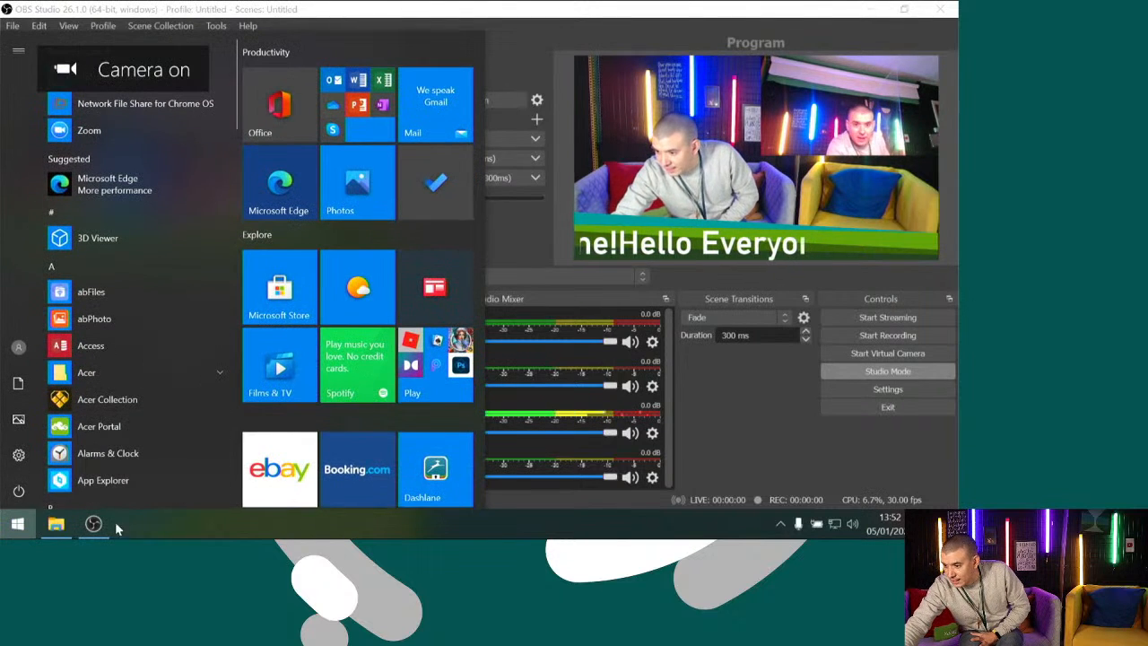
text(cho)
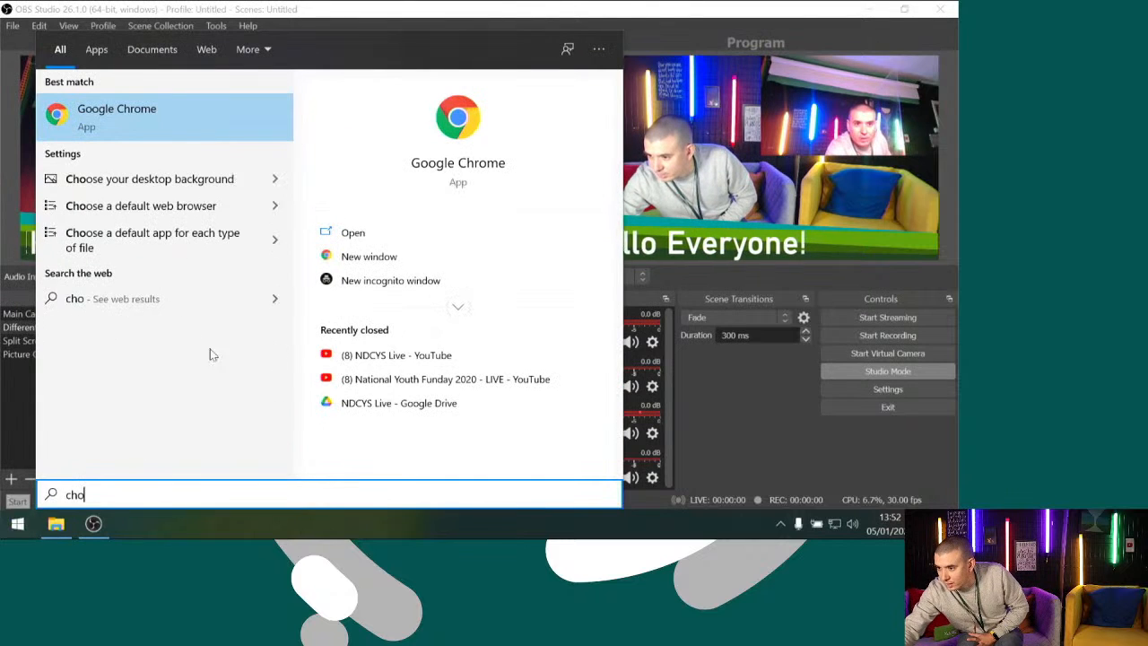
click(153, 113)
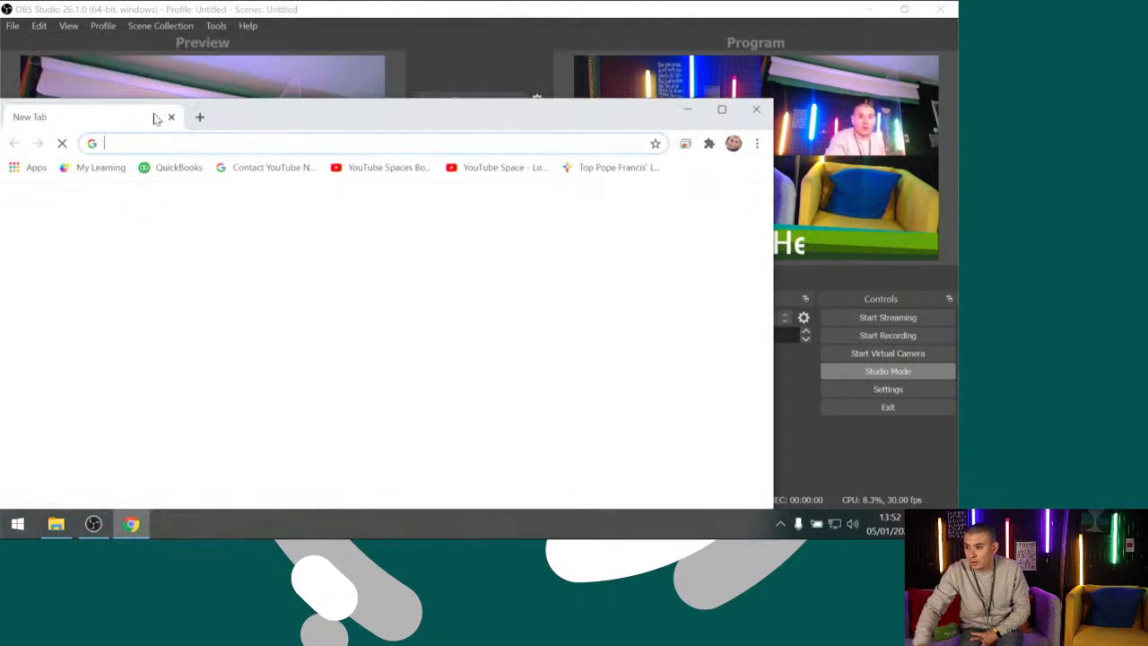
click(723, 109)
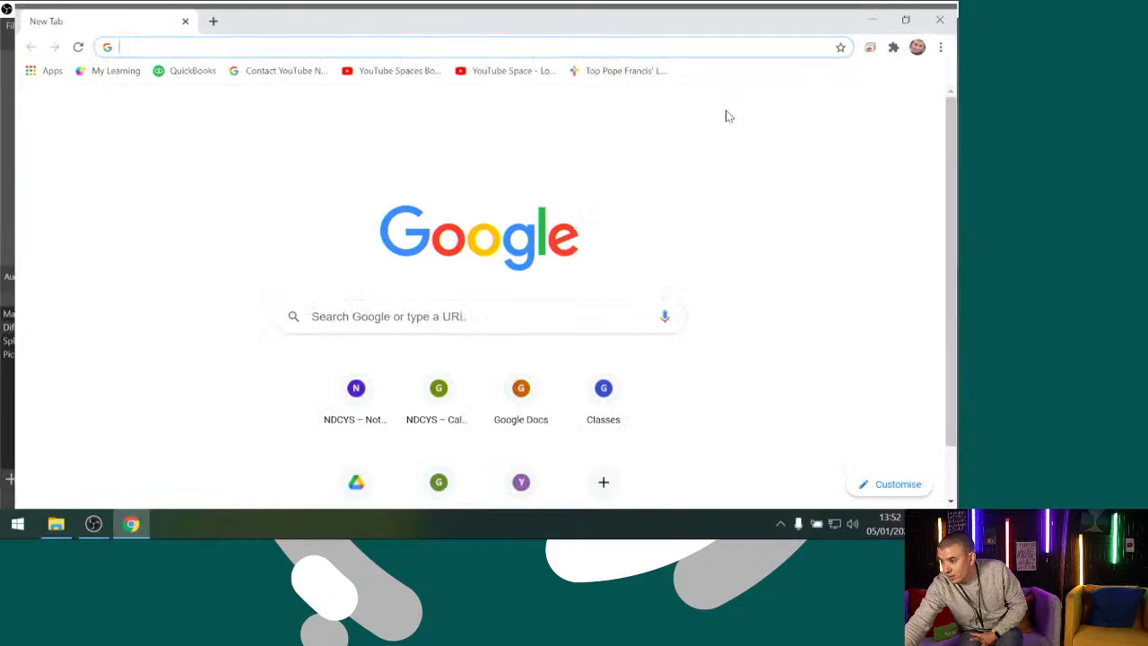
Go to meet.google.com and join the OBS & Live Stream Tutorial meeting
click(307, 34)
text(mewe)
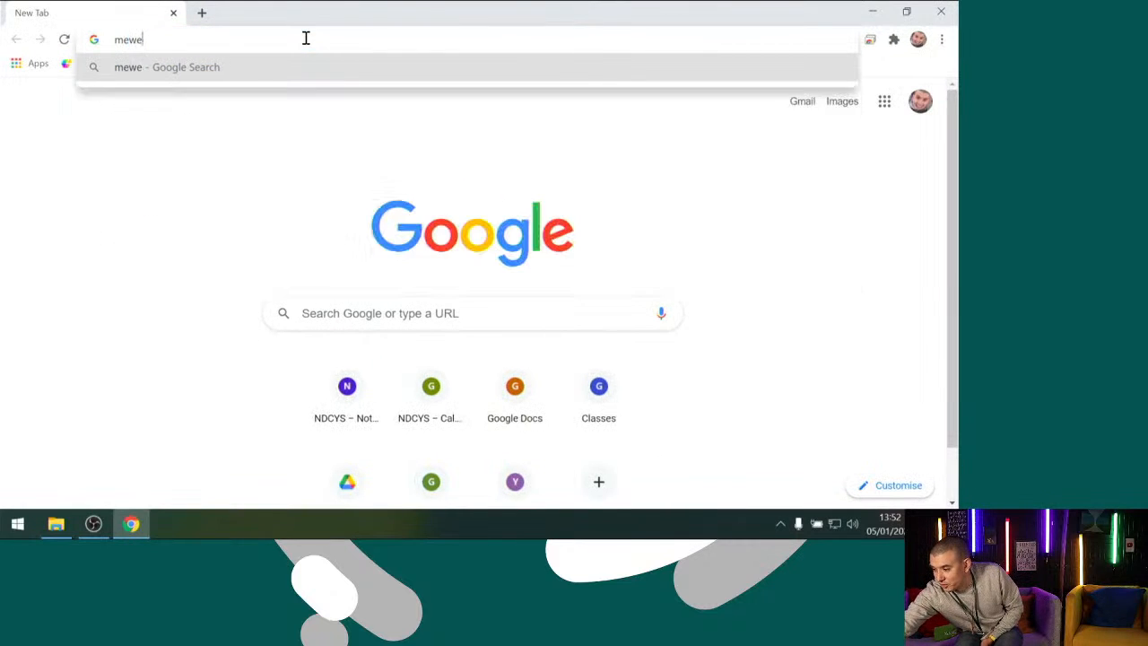
key(BackSpace)
key(BackSpace)
text(et)
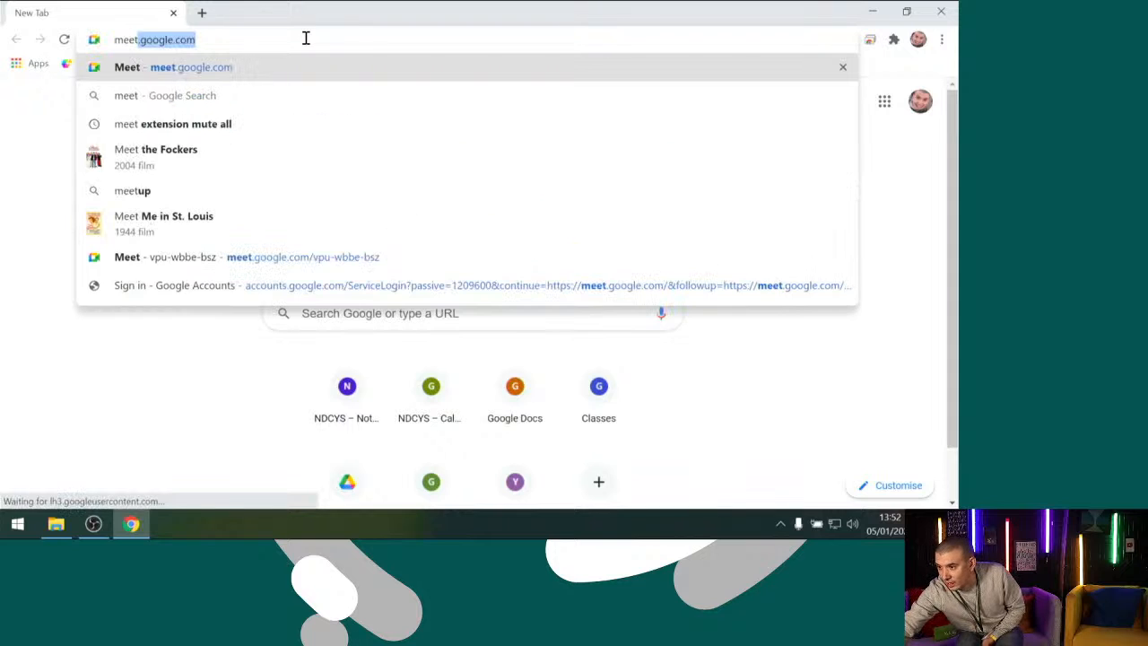
key(Return)
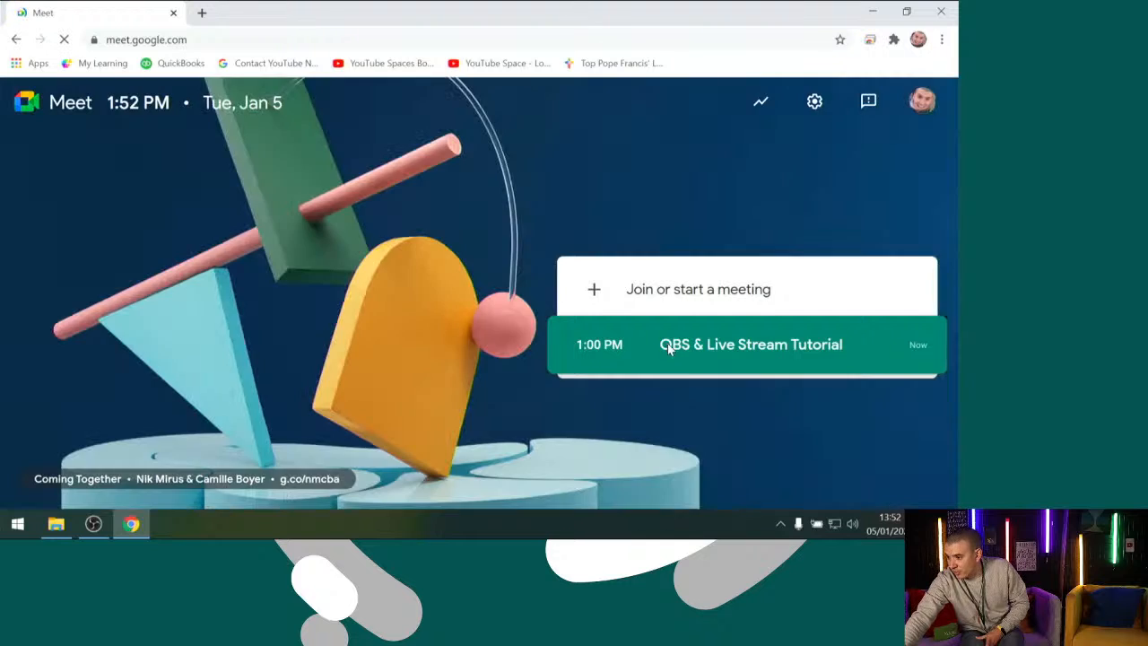
click(667, 348)
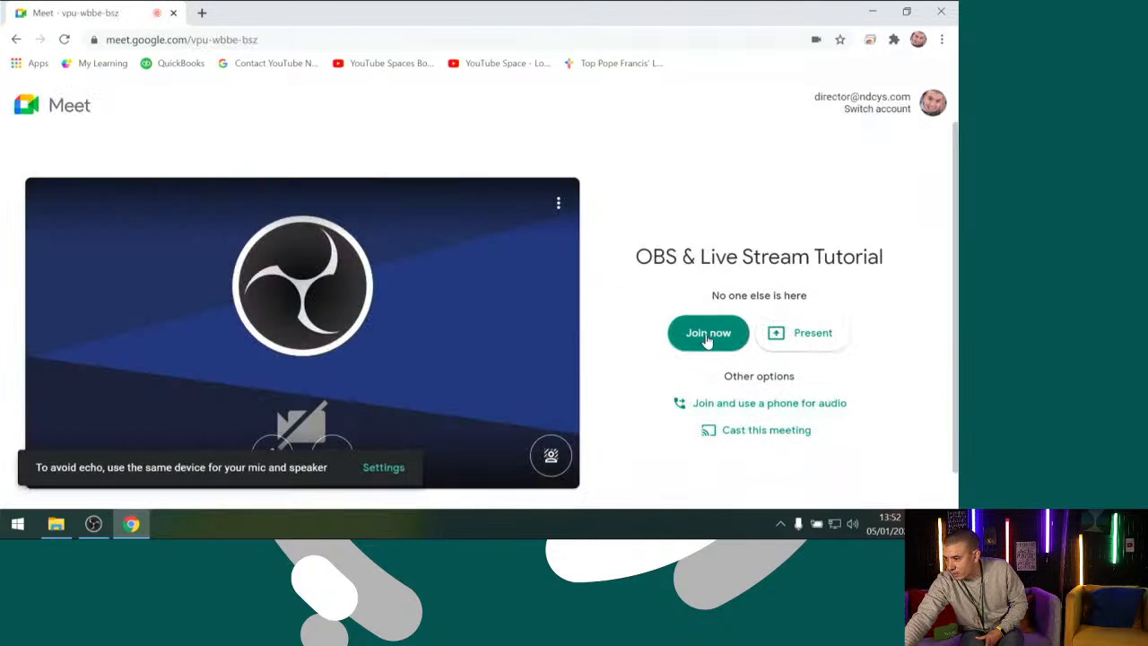
click(708, 338)
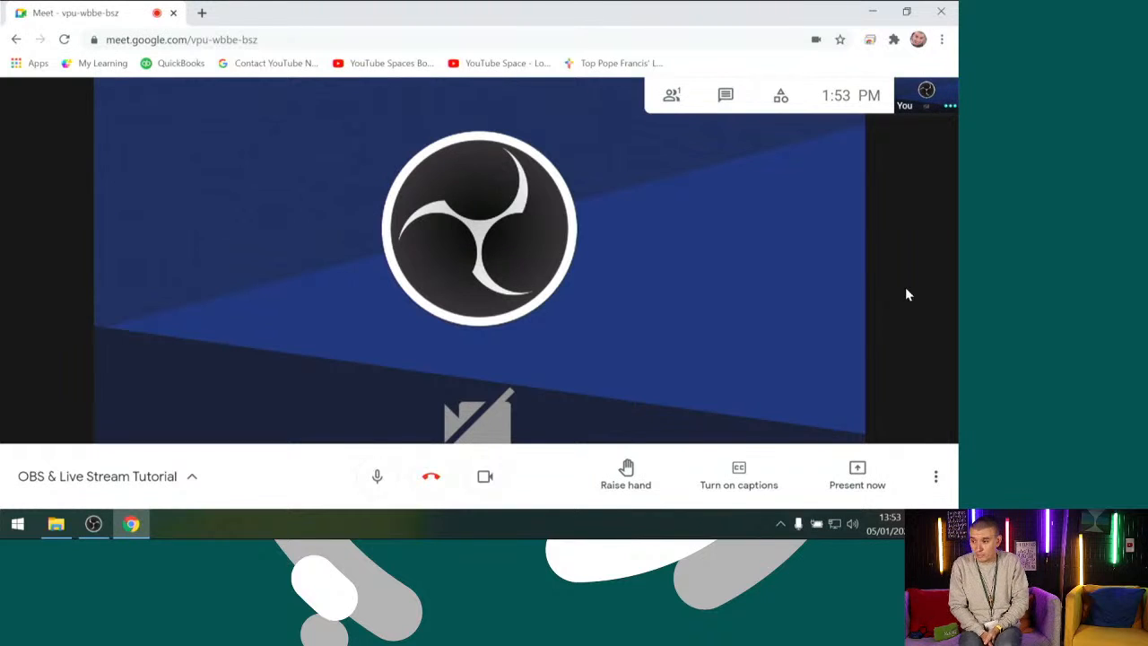
Switch back to OBS Studio and duplicate the Main Cam scene under the name Live Guest
click(93, 524)
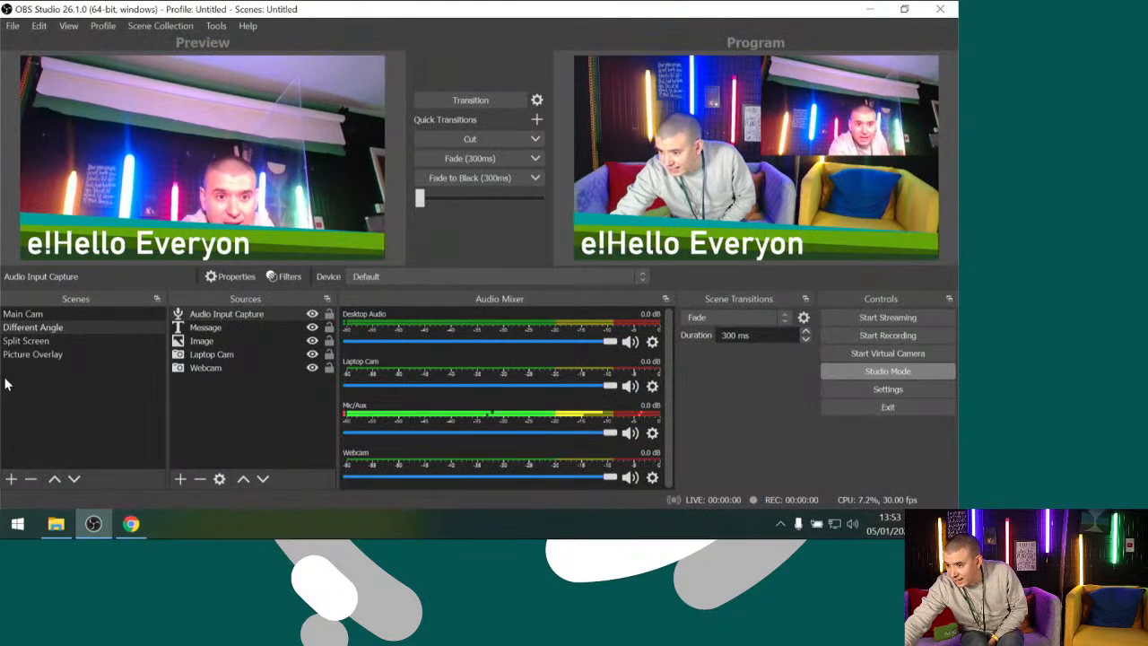
click(17, 314)
right_click(16, 314)
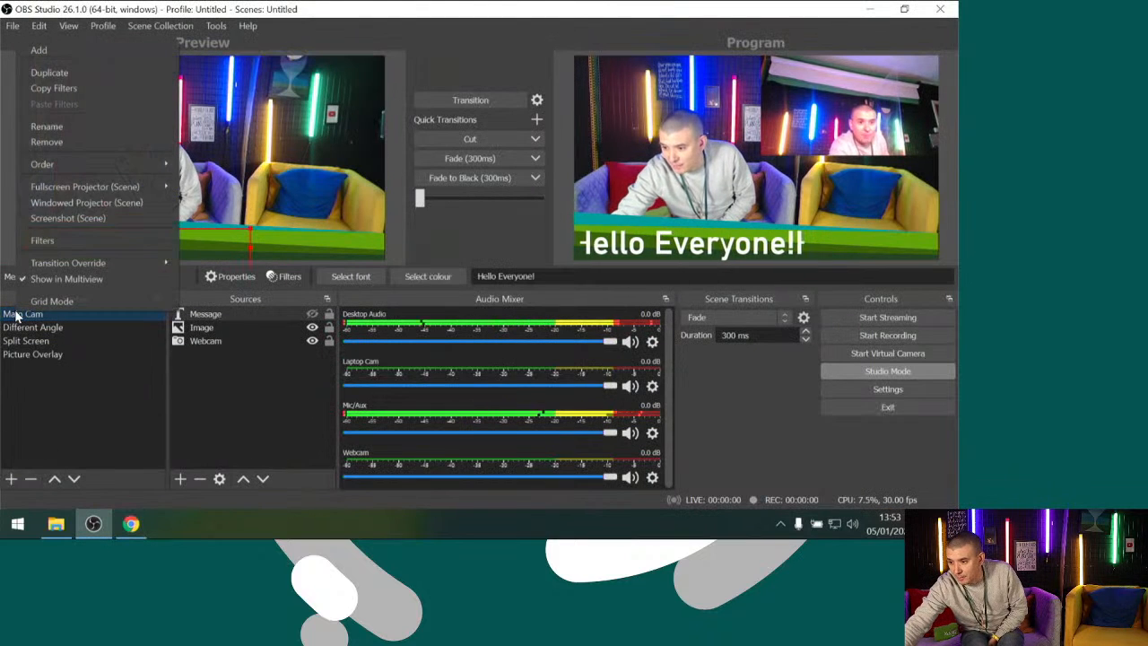
click(66, 66)
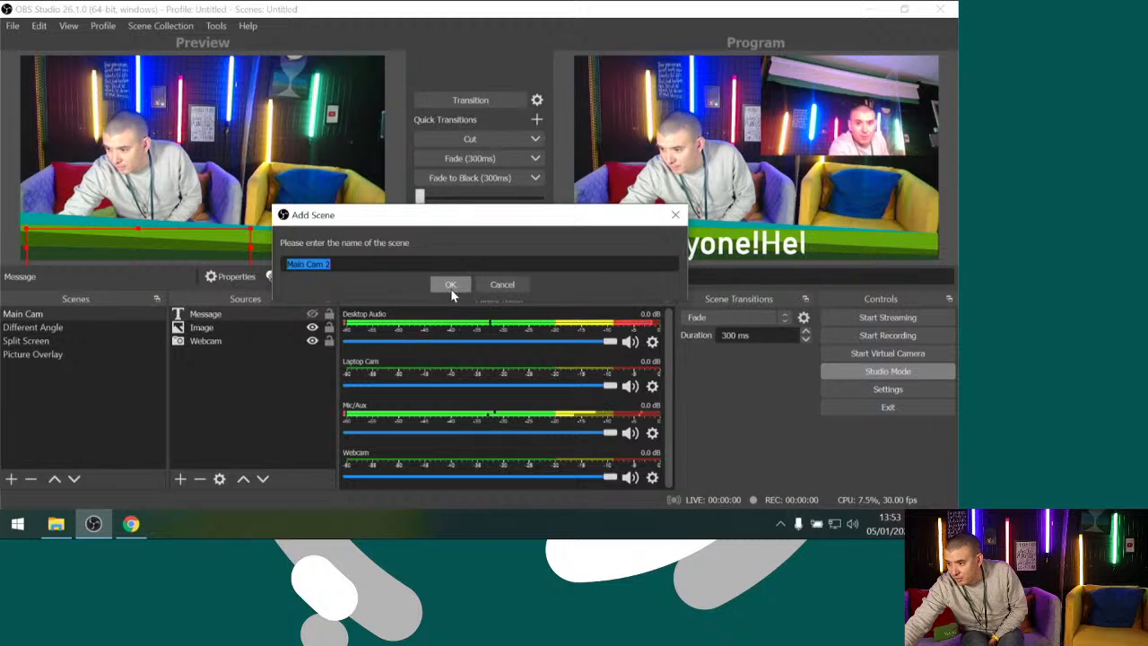
text(Live Guest)
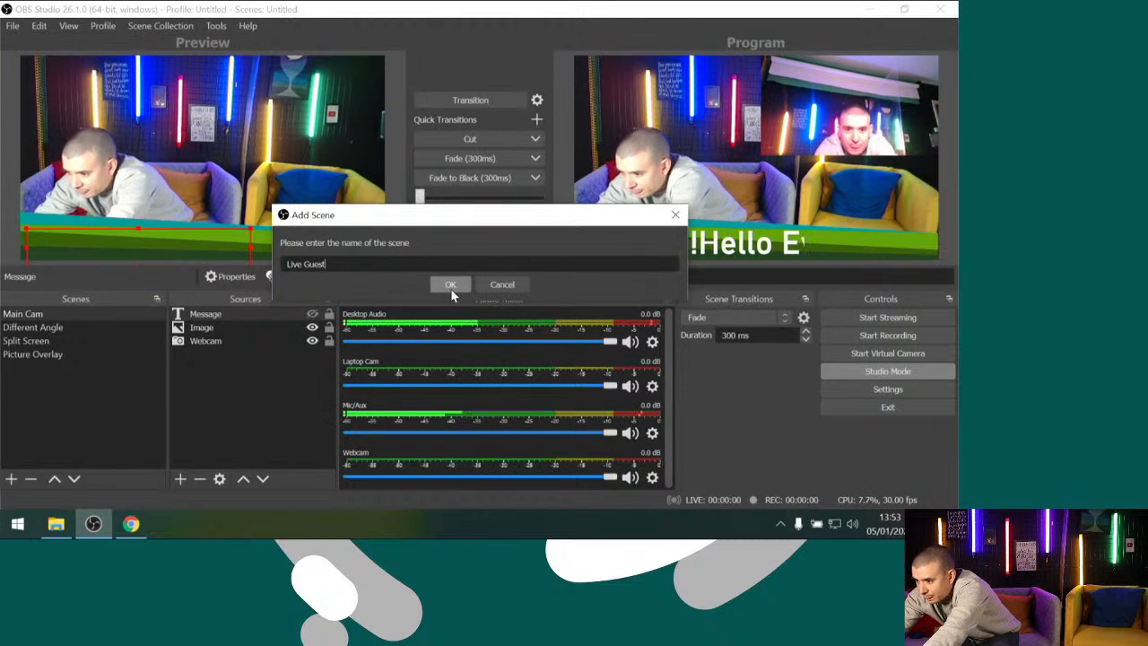
click(450, 286)
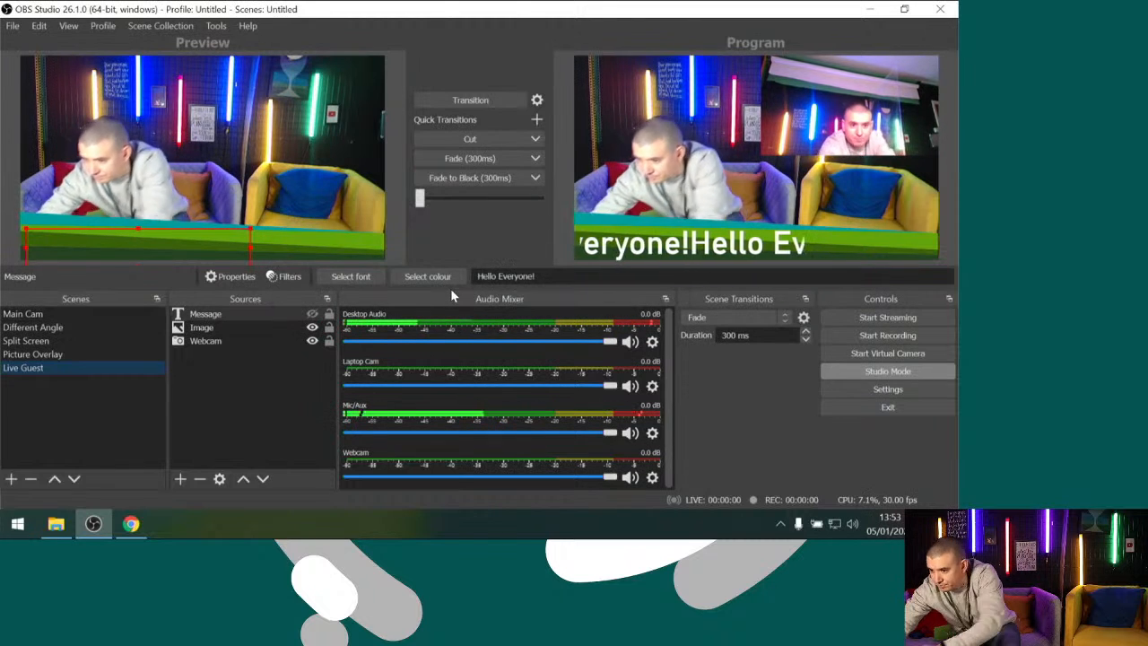
Add a Window Capture source named Chat to the Live Guest scene, capturing the Google Chrome window with the Meet call
click(180, 480)
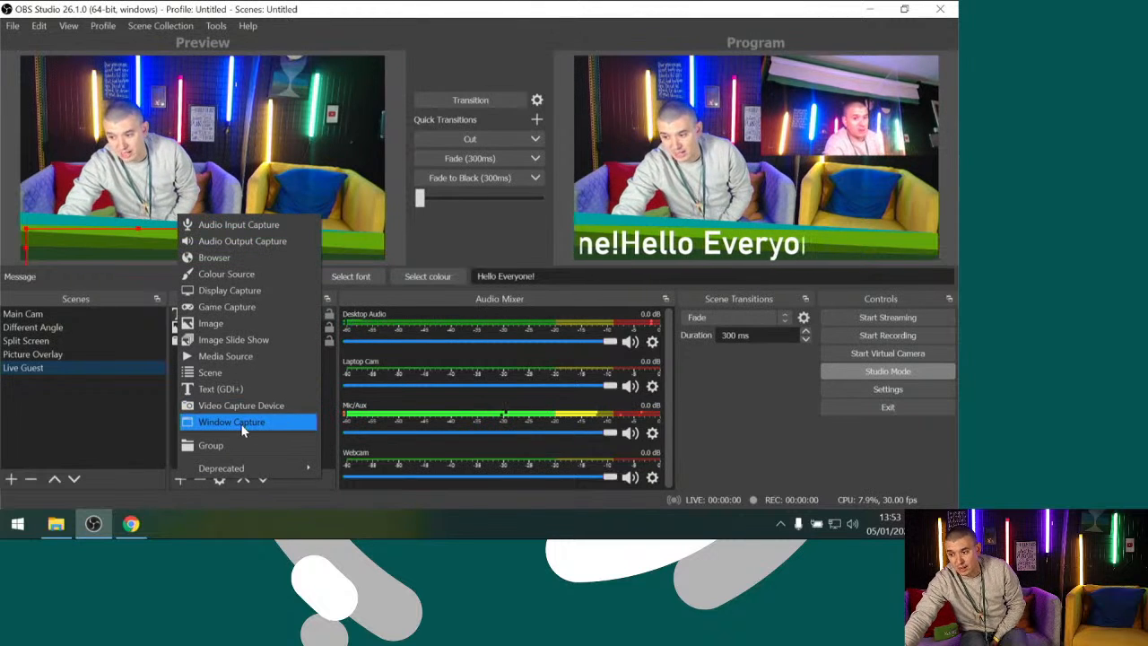
click(240, 423)
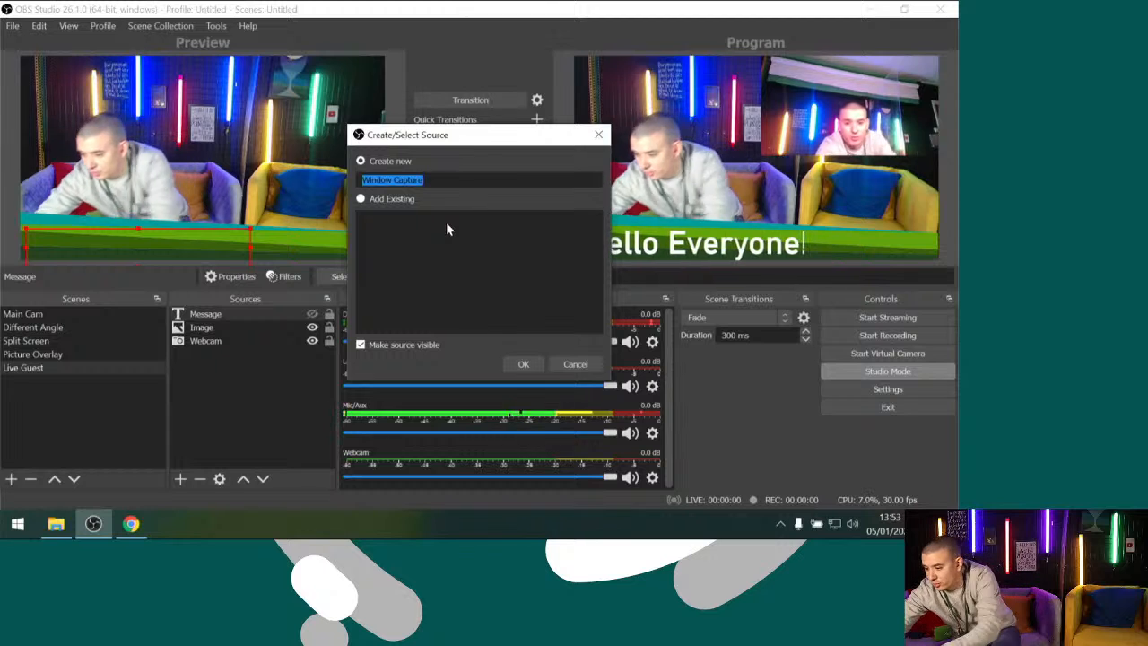
text(Chat)
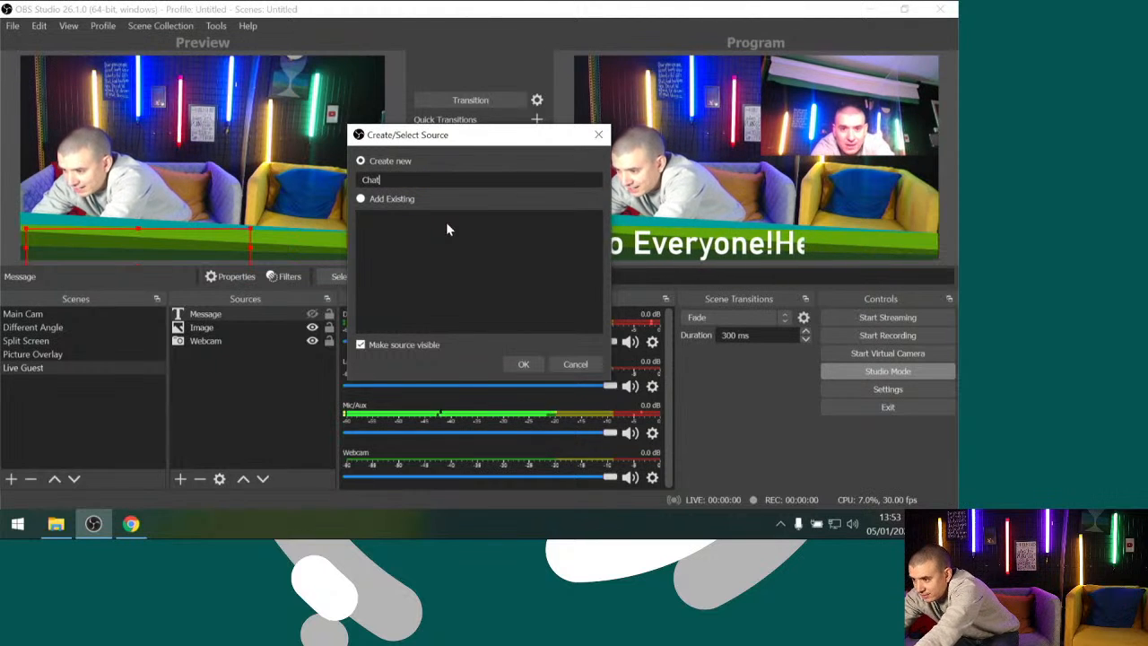
key(Return)
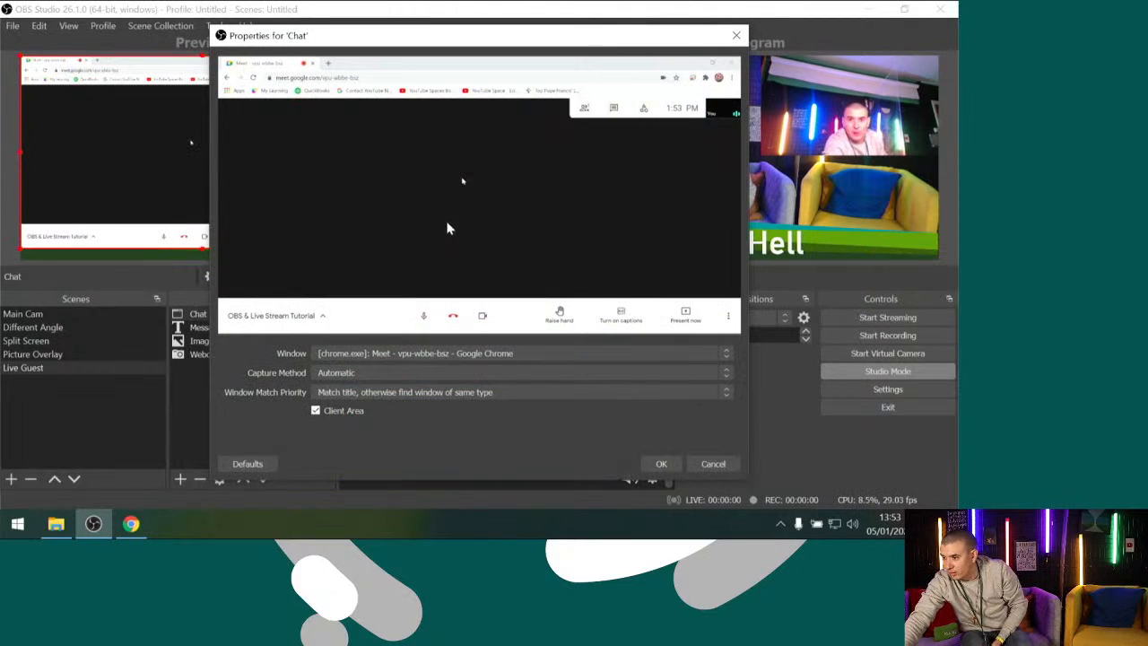
click(384, 354)
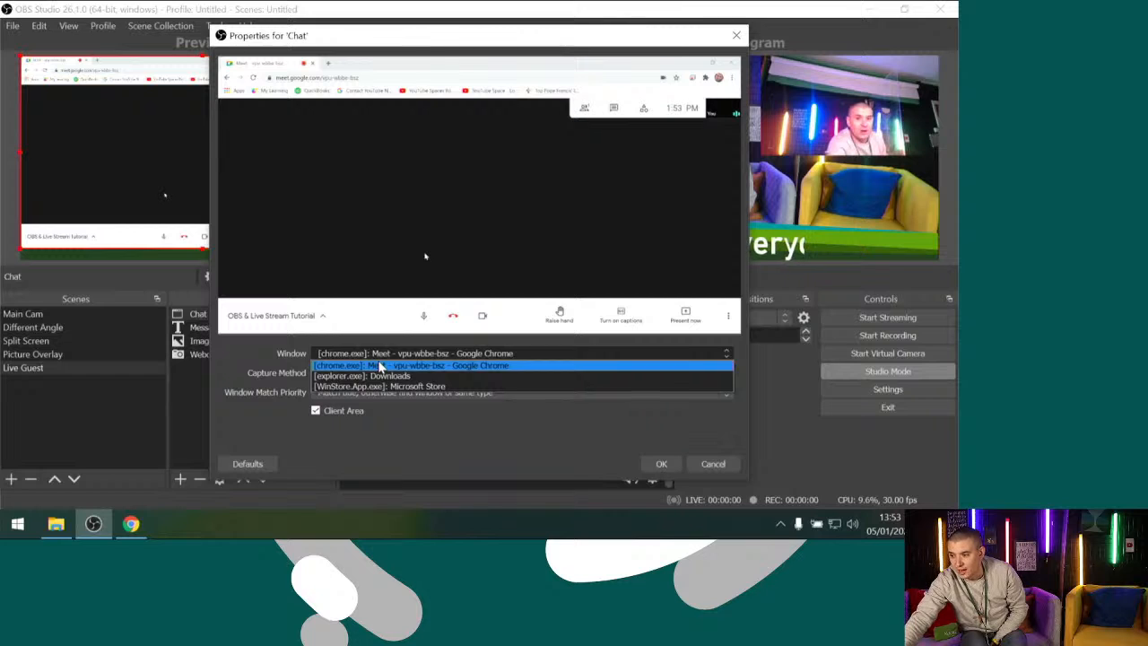
click(379, 366)
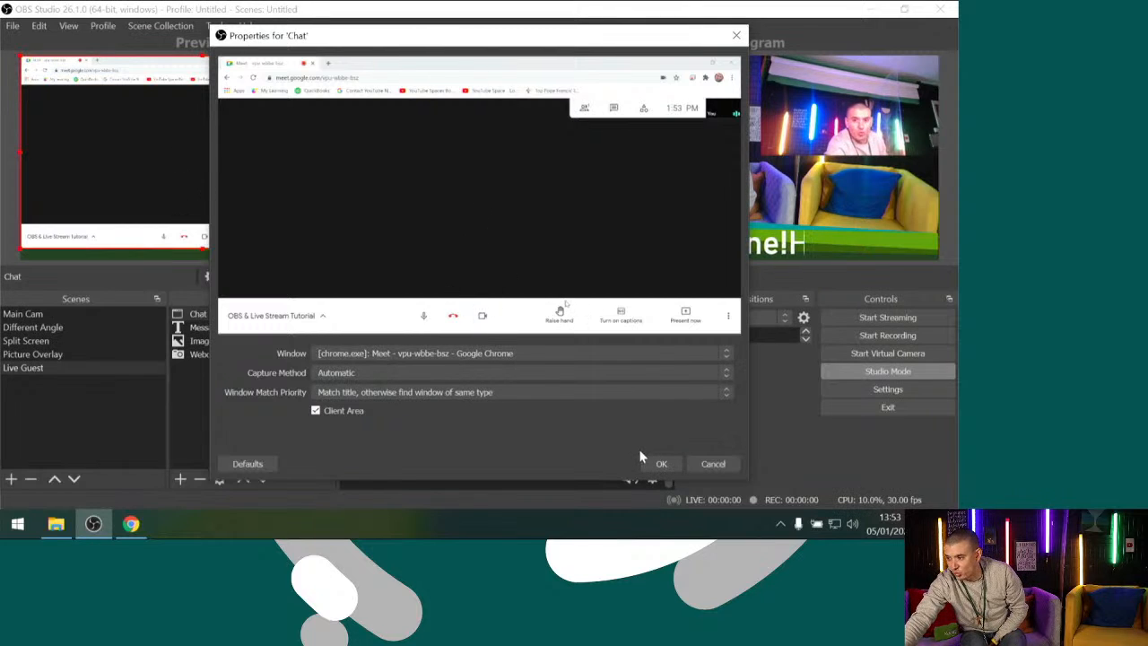
click(661, 464)
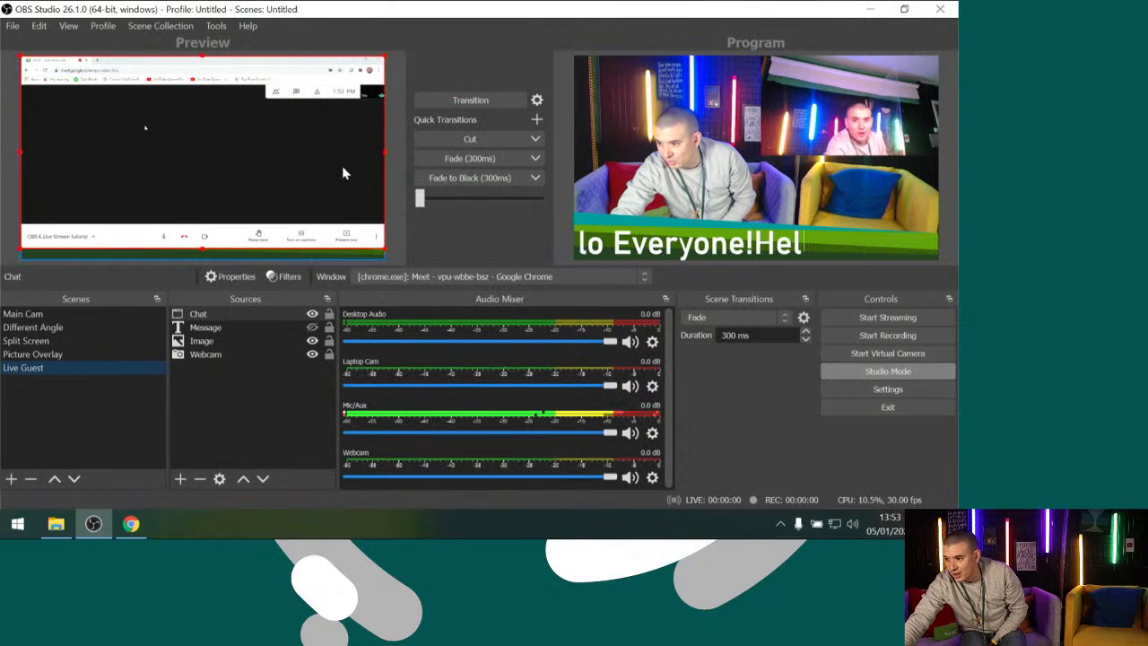
Shrink the Chat capture and place it mid-height on the right of the scene, and scale the Webcam down into the upper-left corner
drag(383, 53, 169, 141)
drag(104, 192, 252, 112)
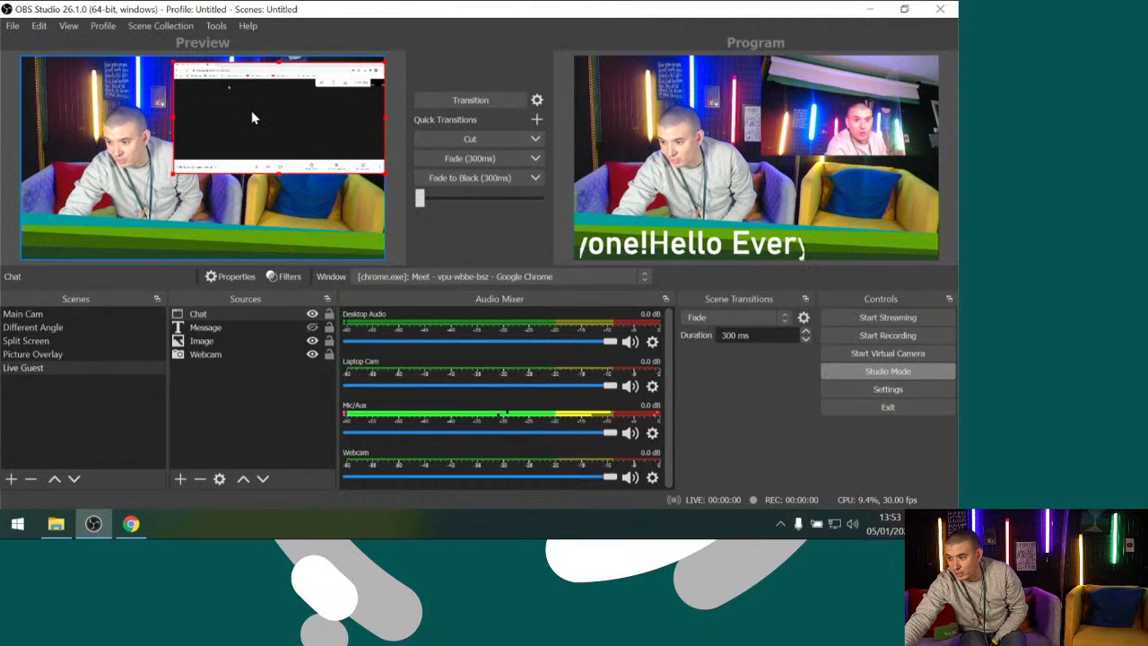
click(154, 175)
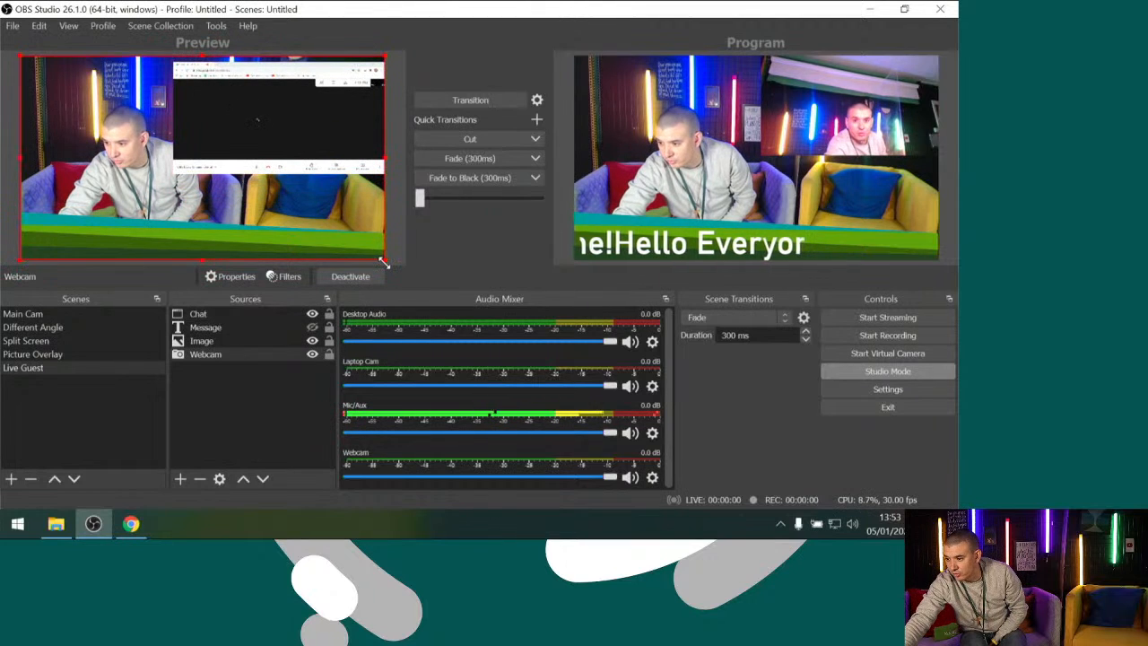
drag(384, 262, 124, 191)
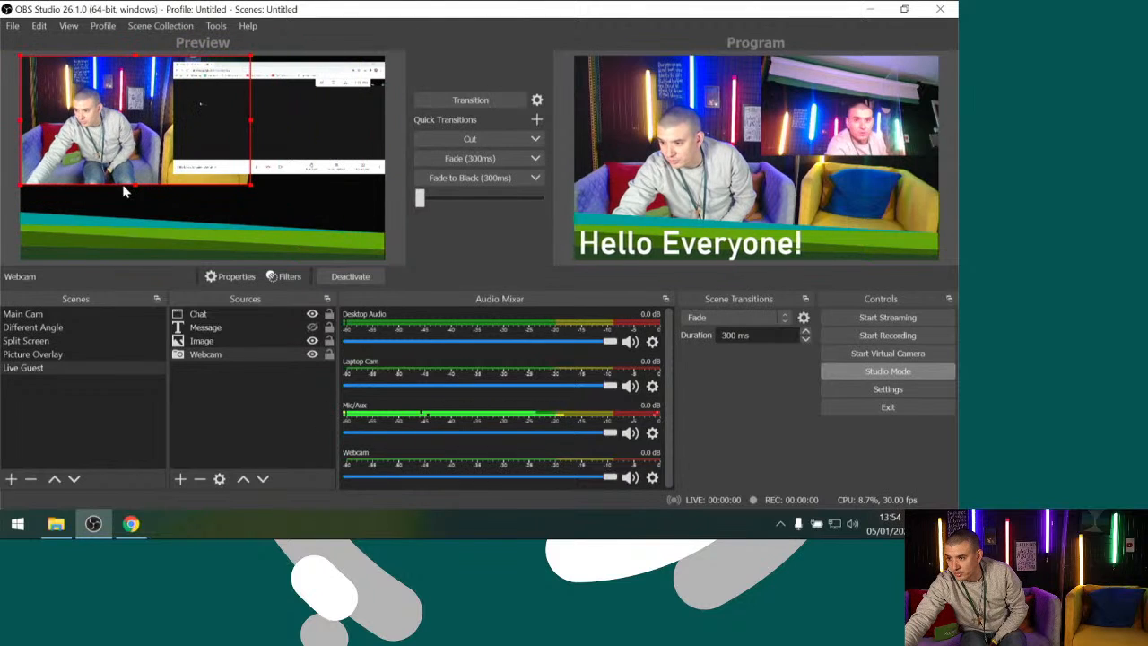
drag(302, 128, 302, 163)
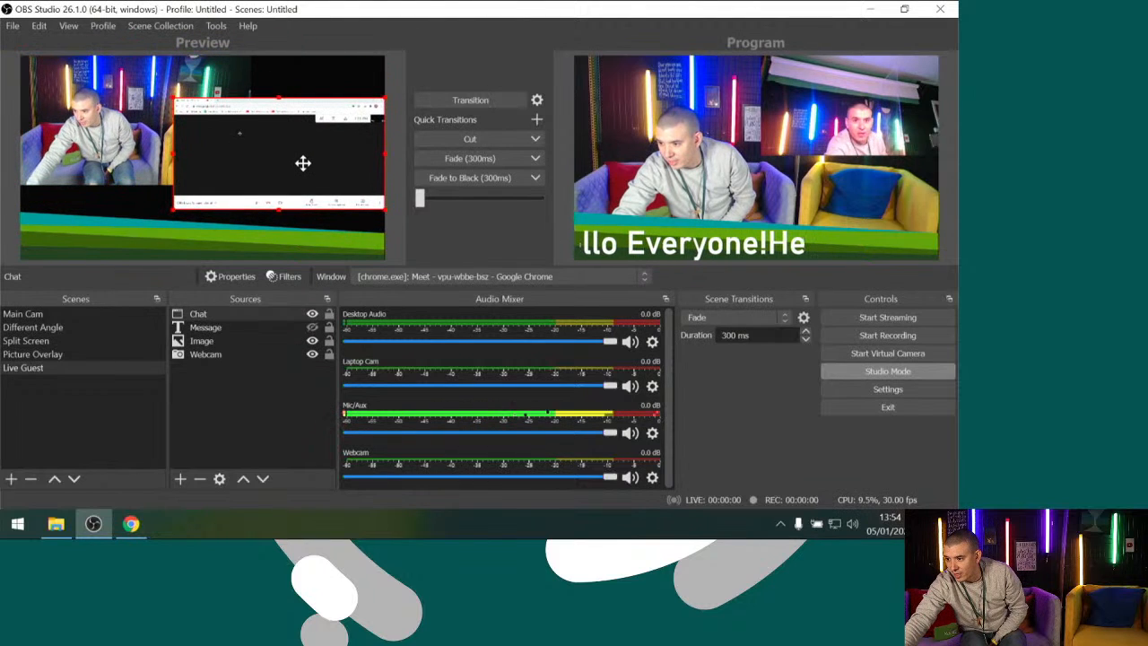
click(311, 87)
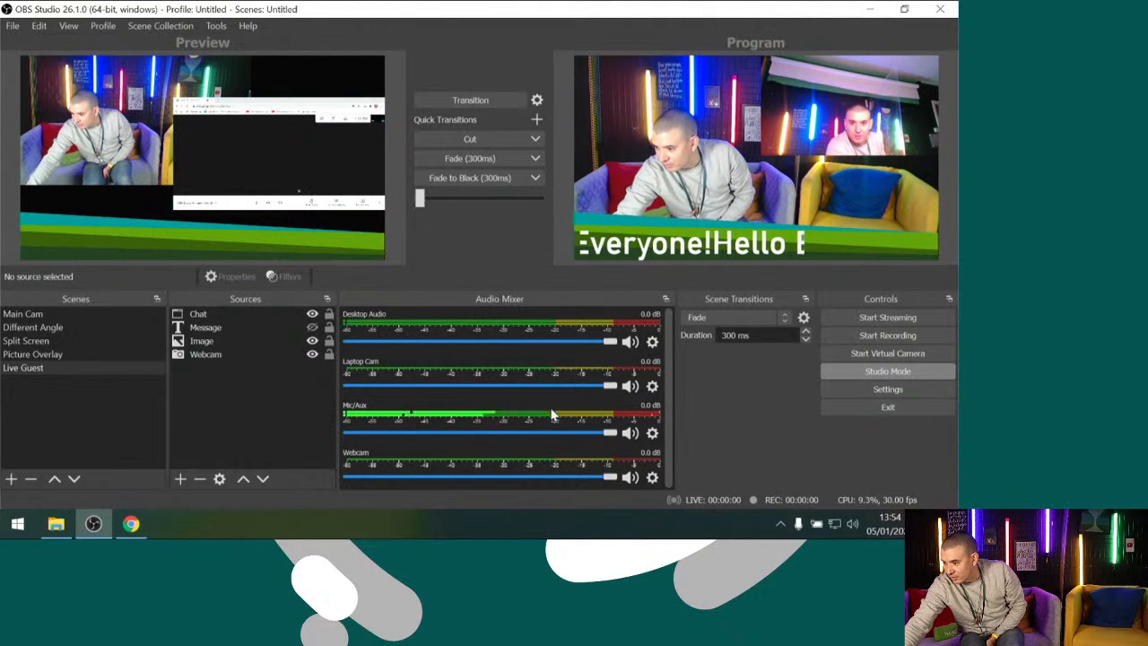
Switch between the Meet call in Chrome and OBS Studio to check the guest video and the Chat capture in the preview
click(131, 524)
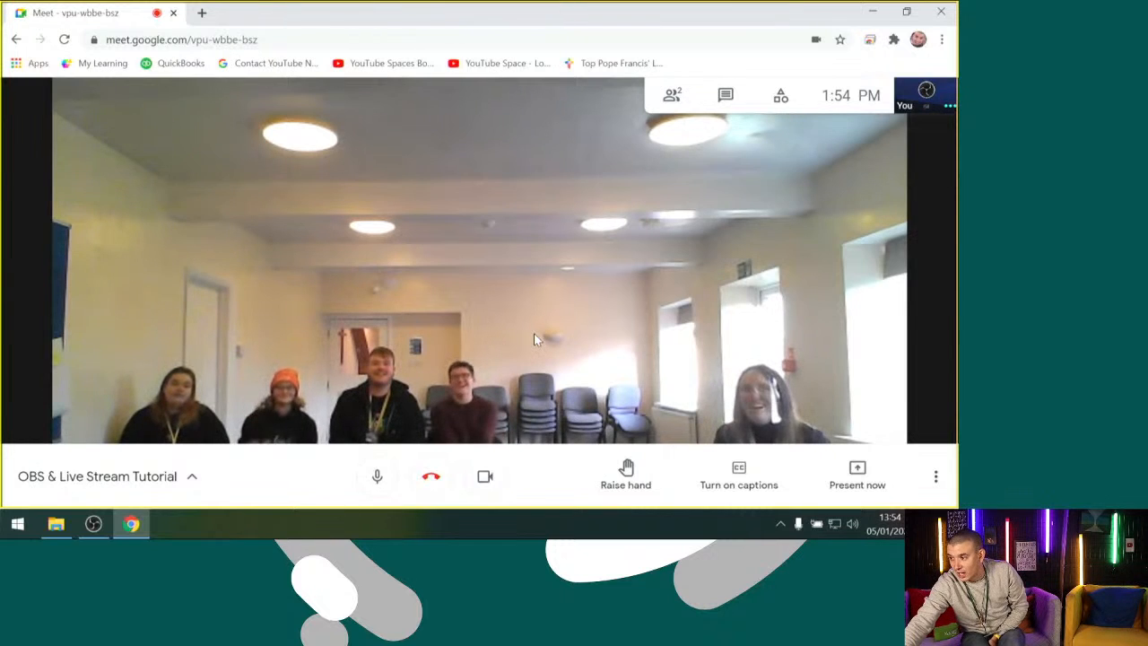
click(908, 95)
click(908, 94)
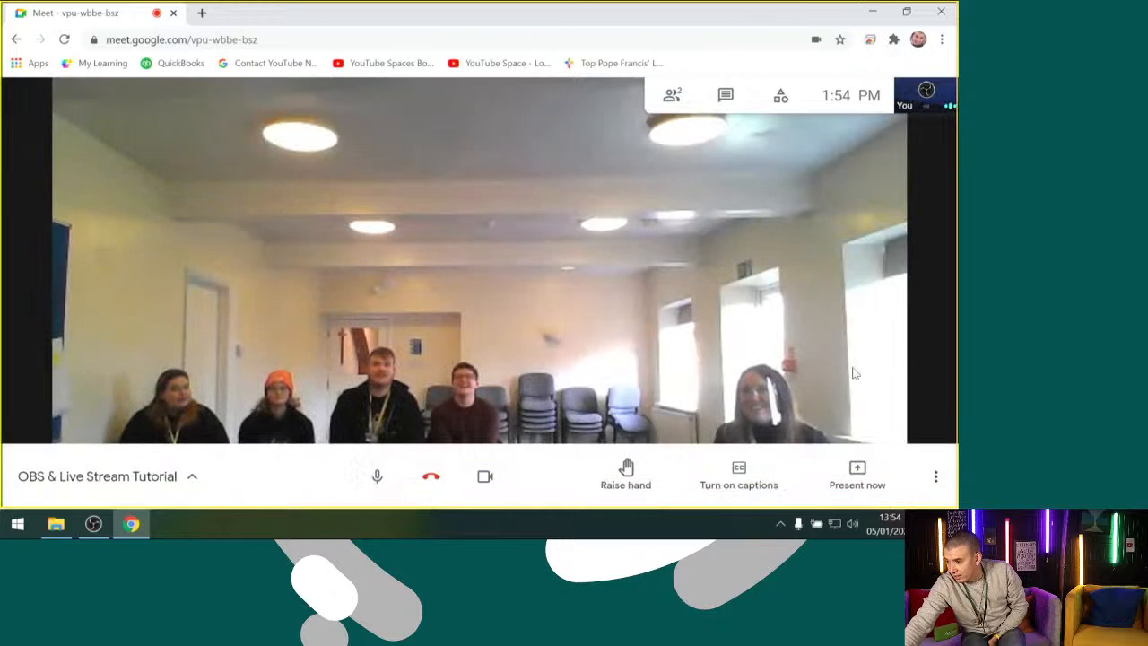
click(93, 524)
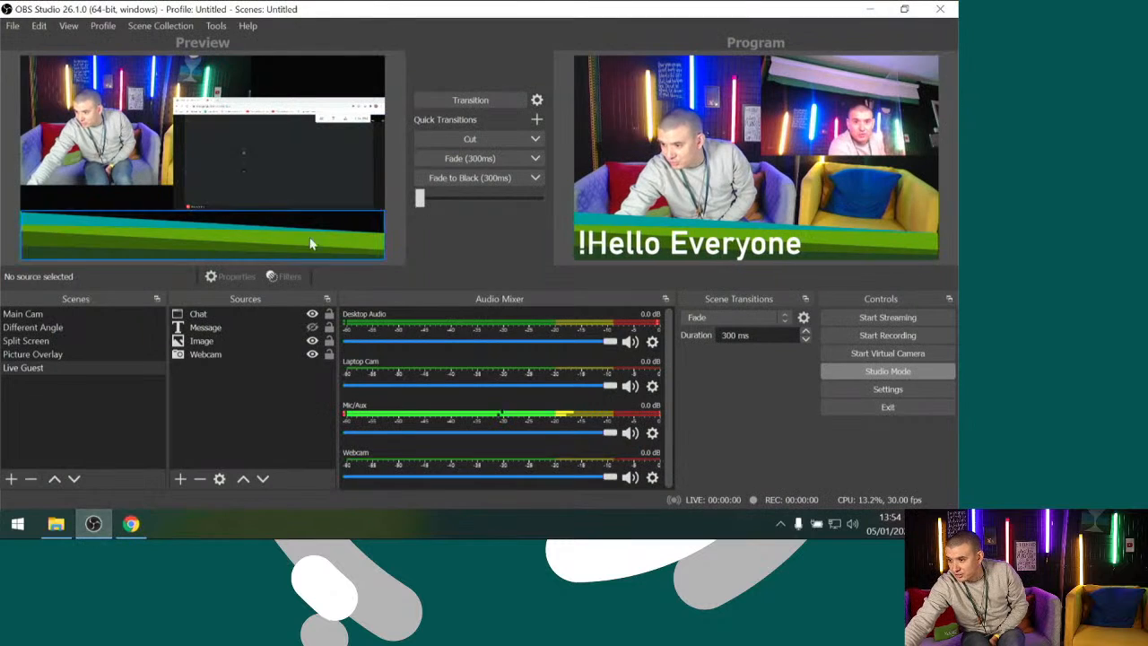
click(131, 524)
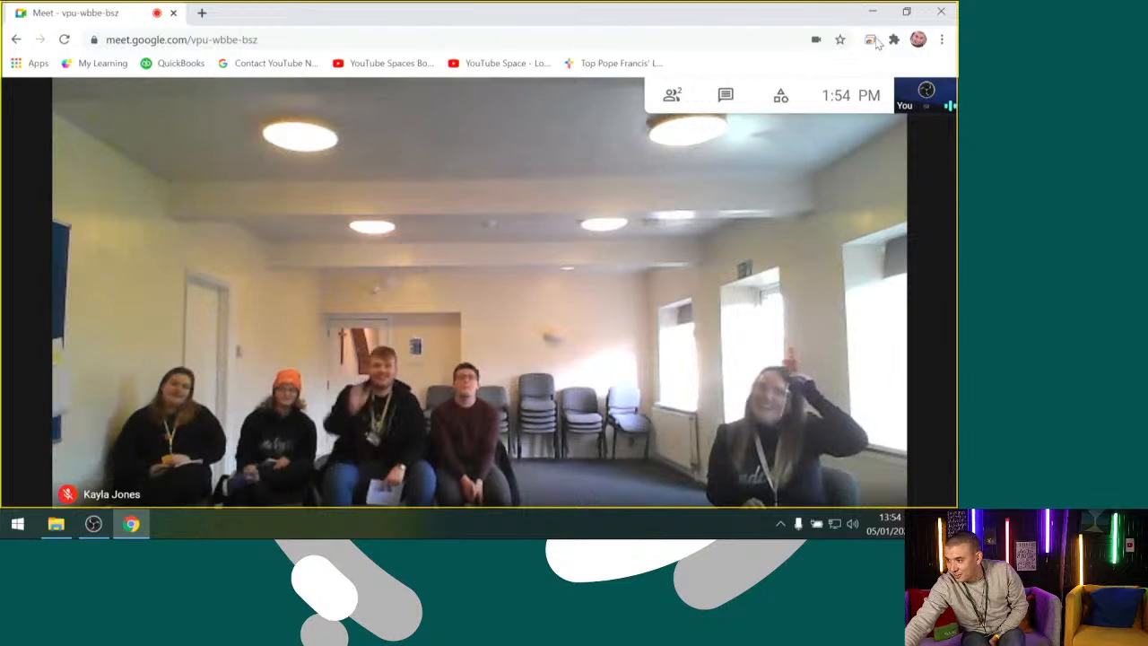
Restore the Meet window to a smaller size, shift the Chat capture slightly right, and transition the Live Guest scene to Program
click(907, 13)
drag(449, 122, 480, 333)
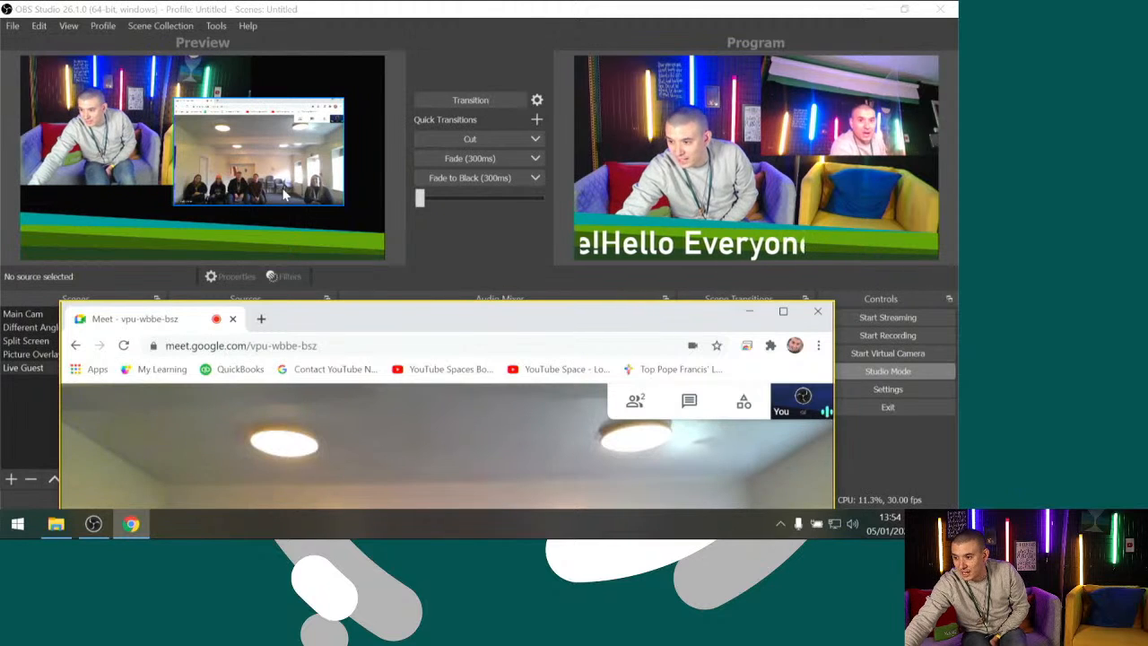
drag(285, 188, 308, 190)
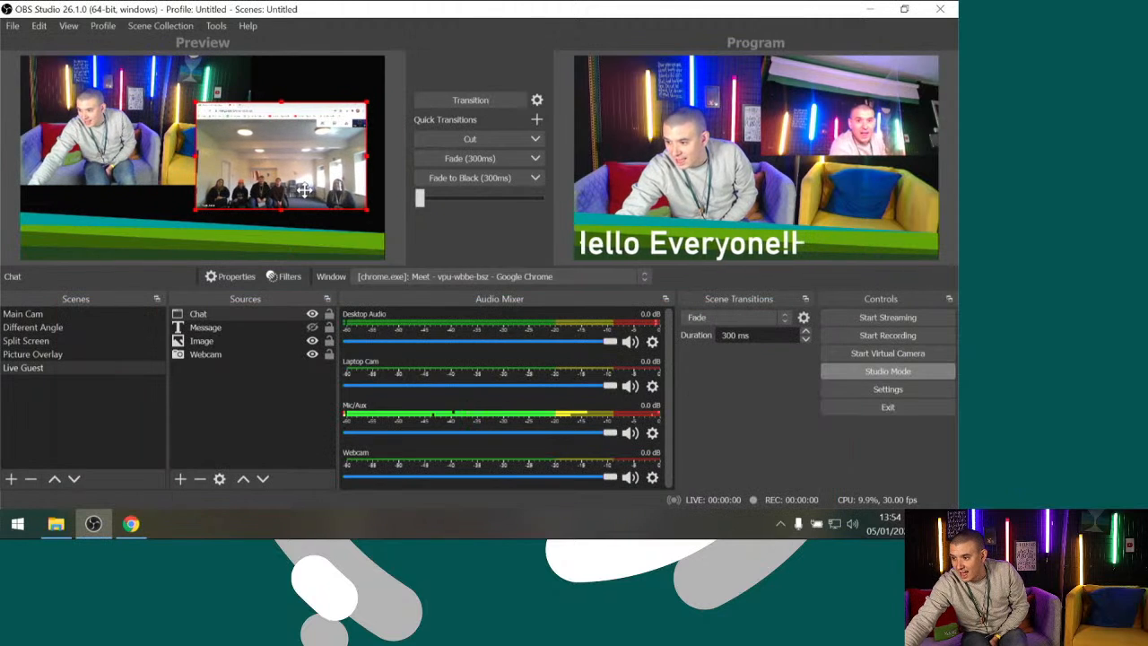
click(491, 105)
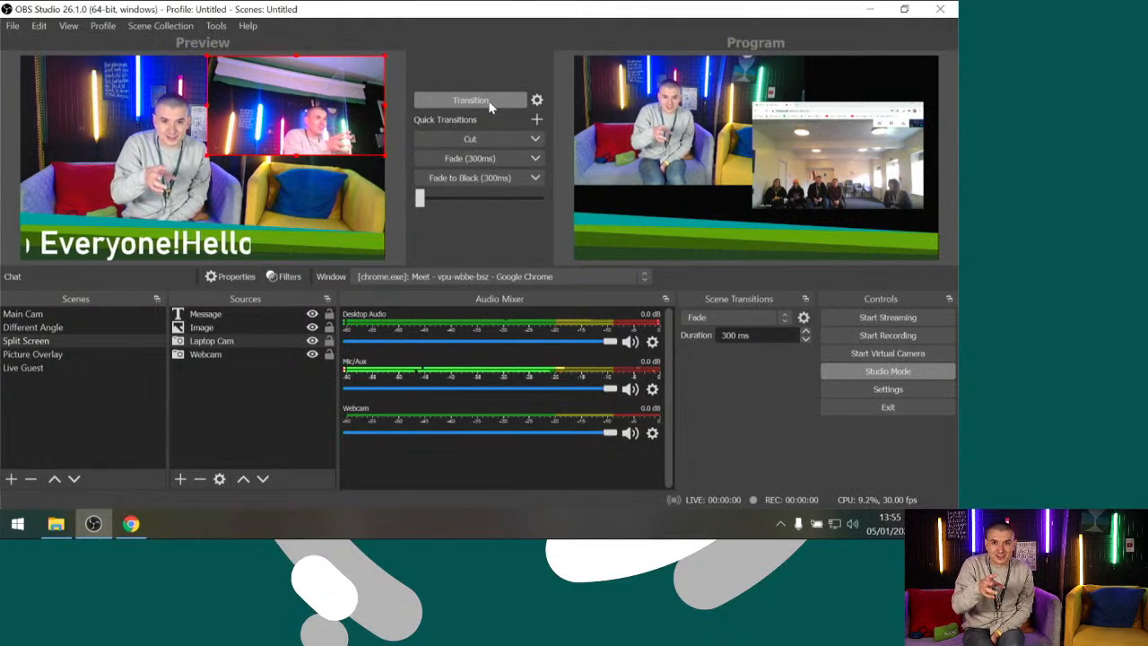
Start the virtual camera in OBS Studio, switch to the Meet call in Chrome, and move its window fully into view
click(898, 354)
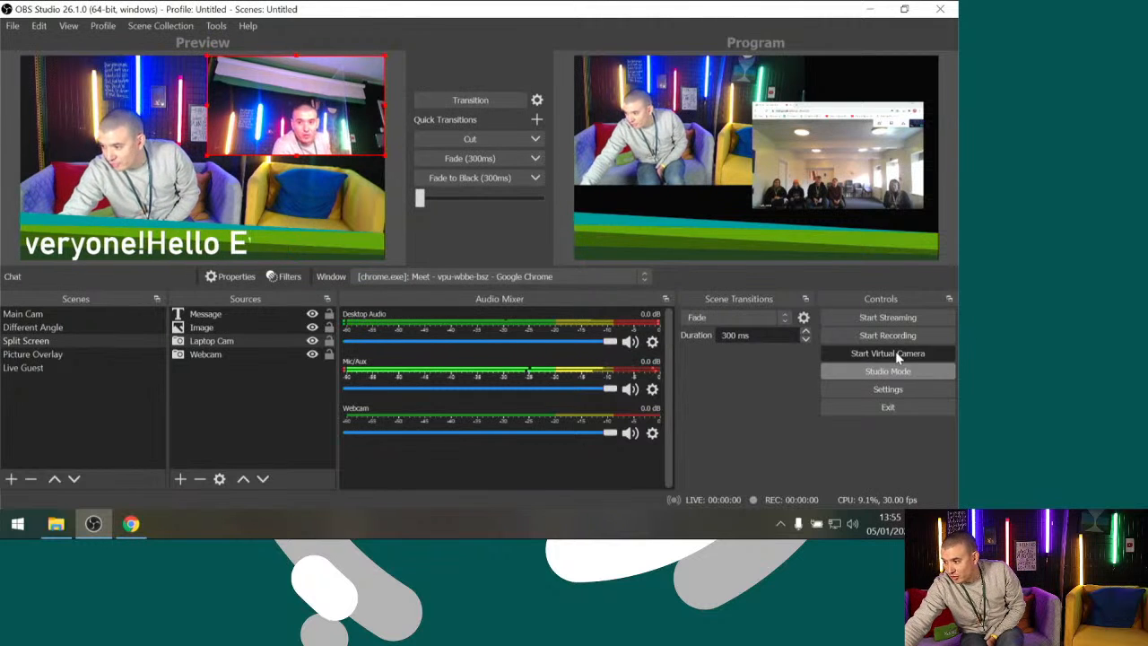
click(131, 526)
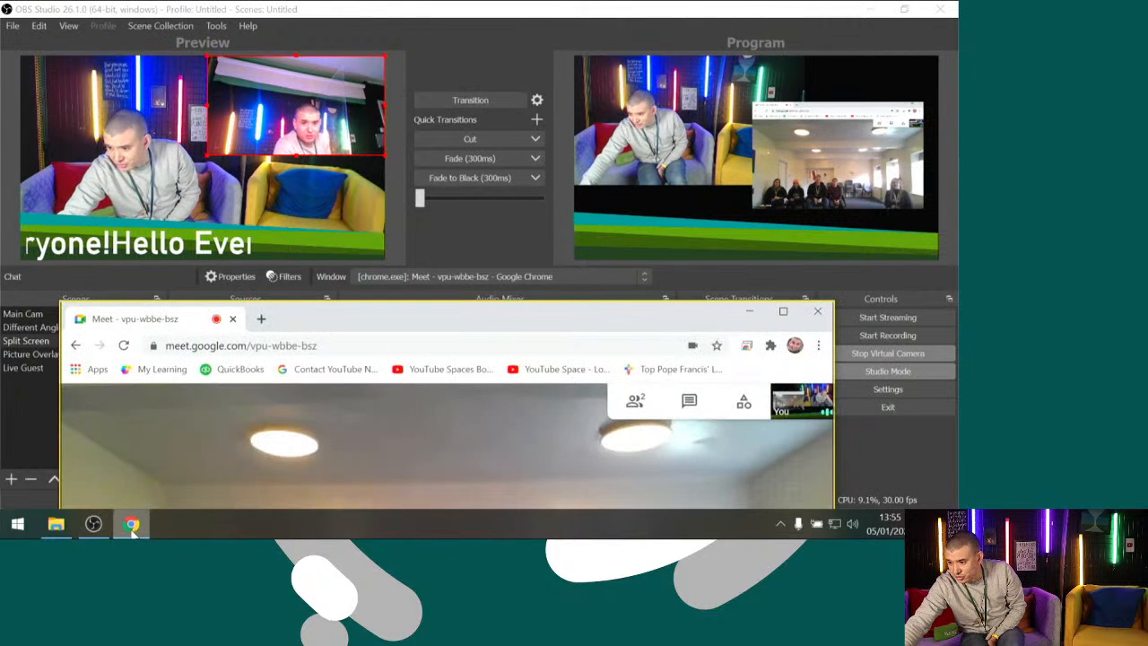
drag(373, 320, 347, 21)
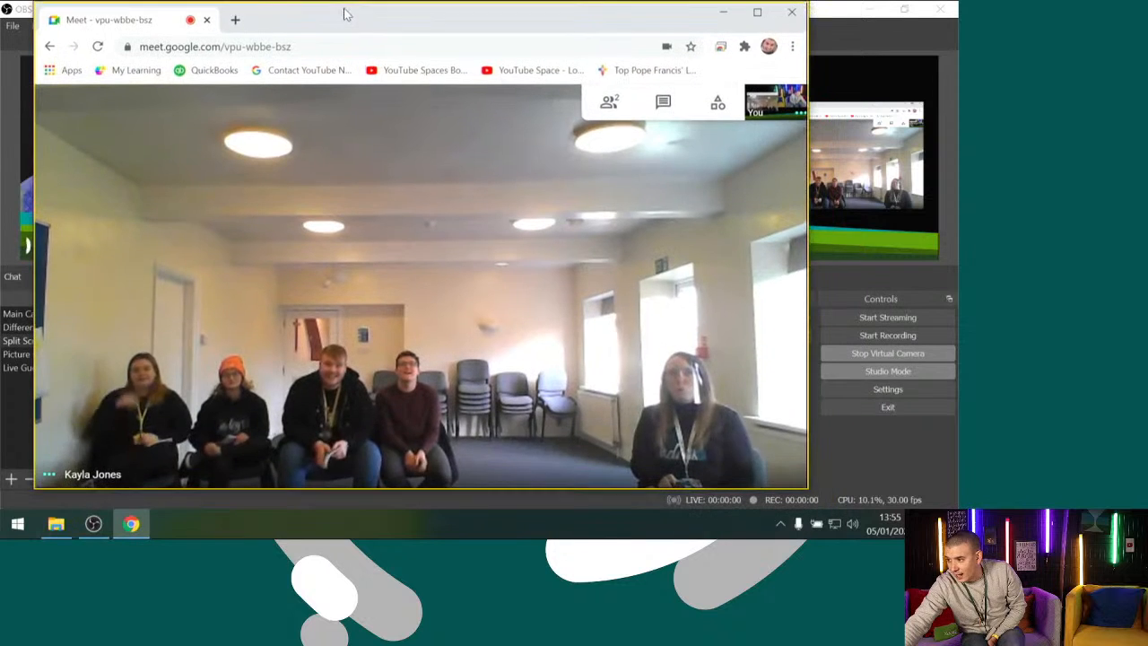
Check that Meet's video settings use OBS Virtual Camera, show the own feed in a tile, and return to OBS Studio
click(787, 461)
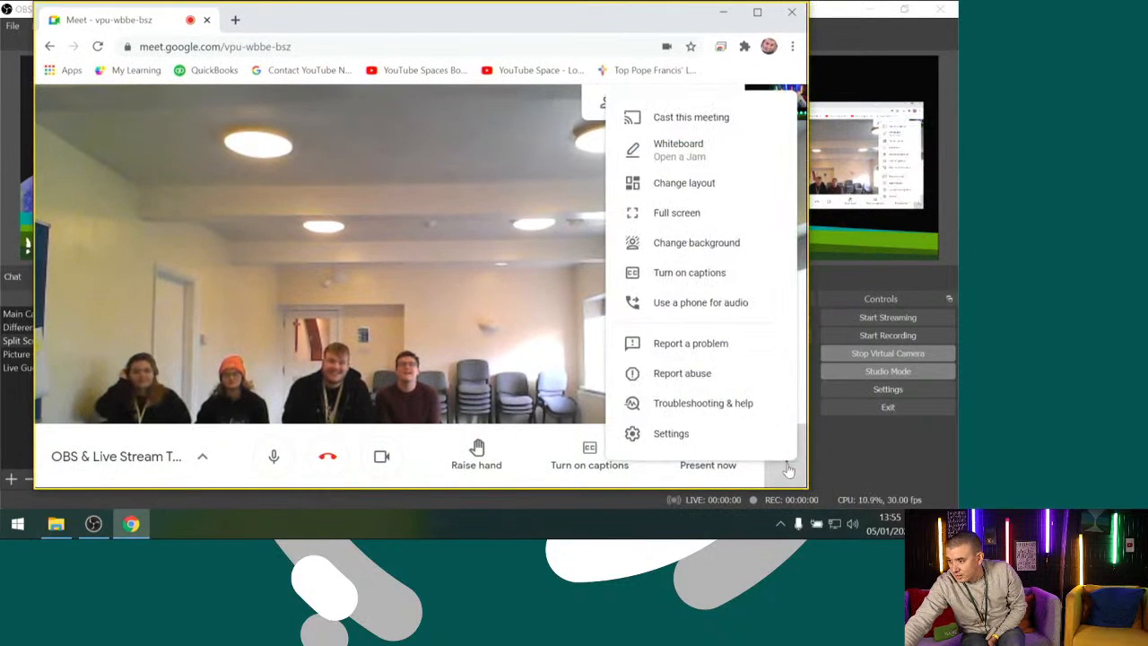
click(674, 433)
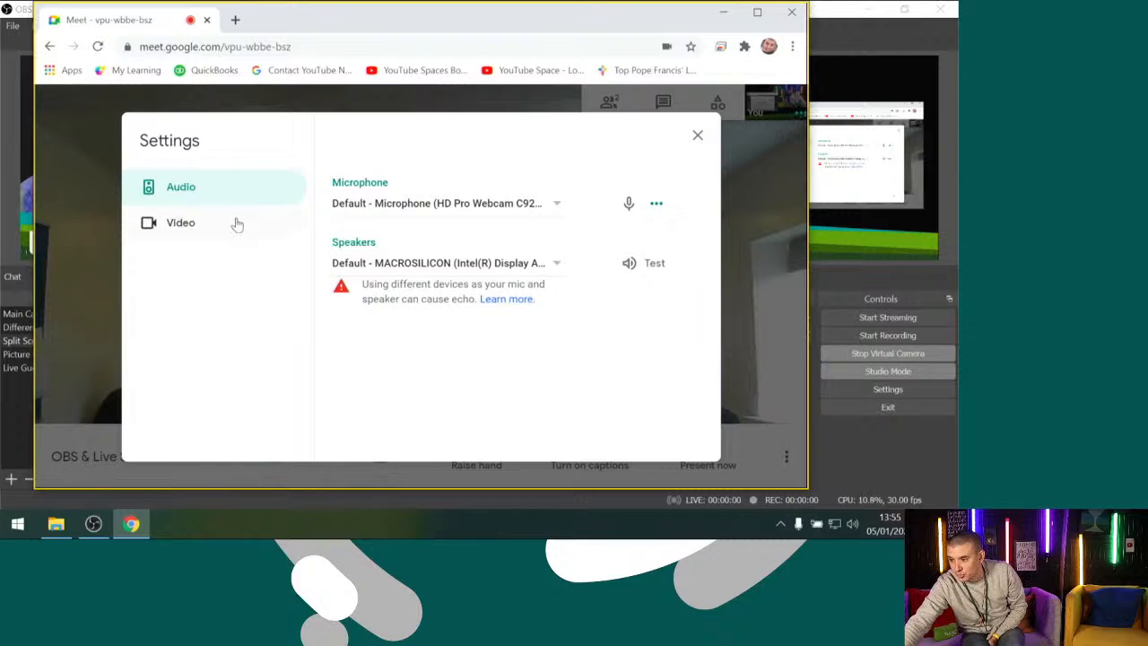
click(237, 224)
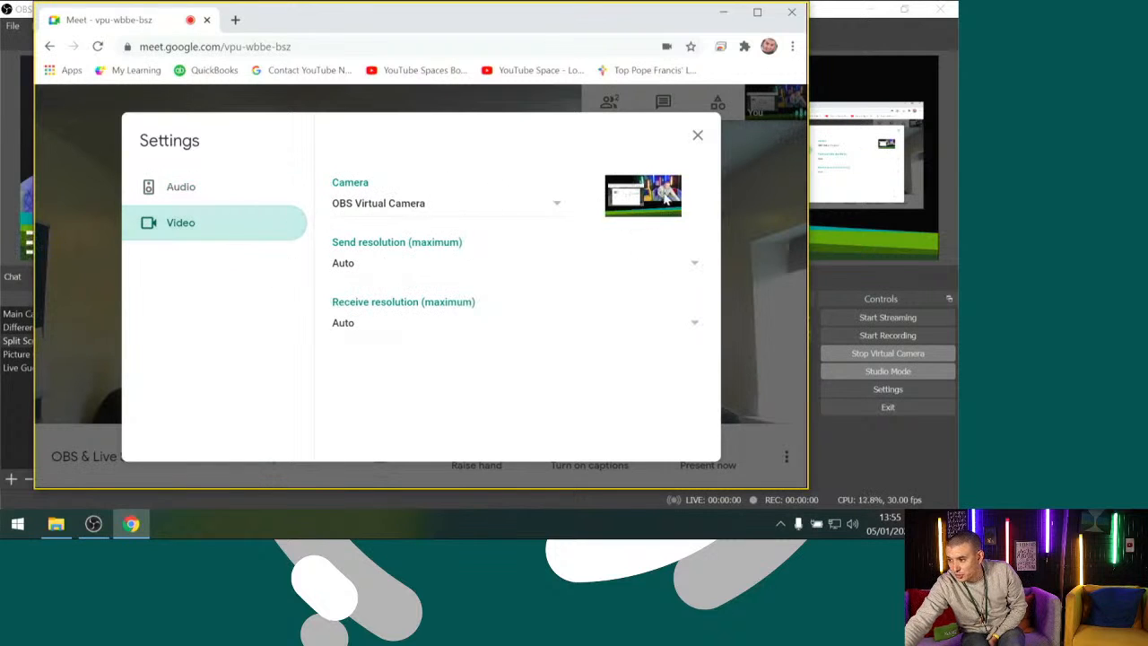
click(699, 137)
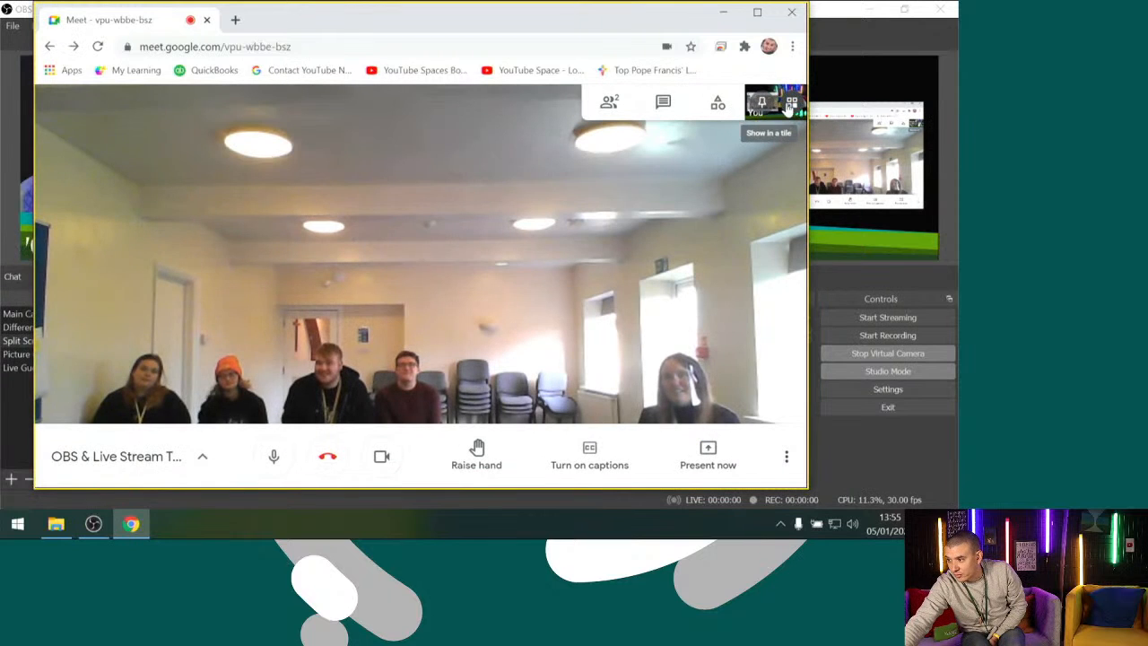
click(790, 104)
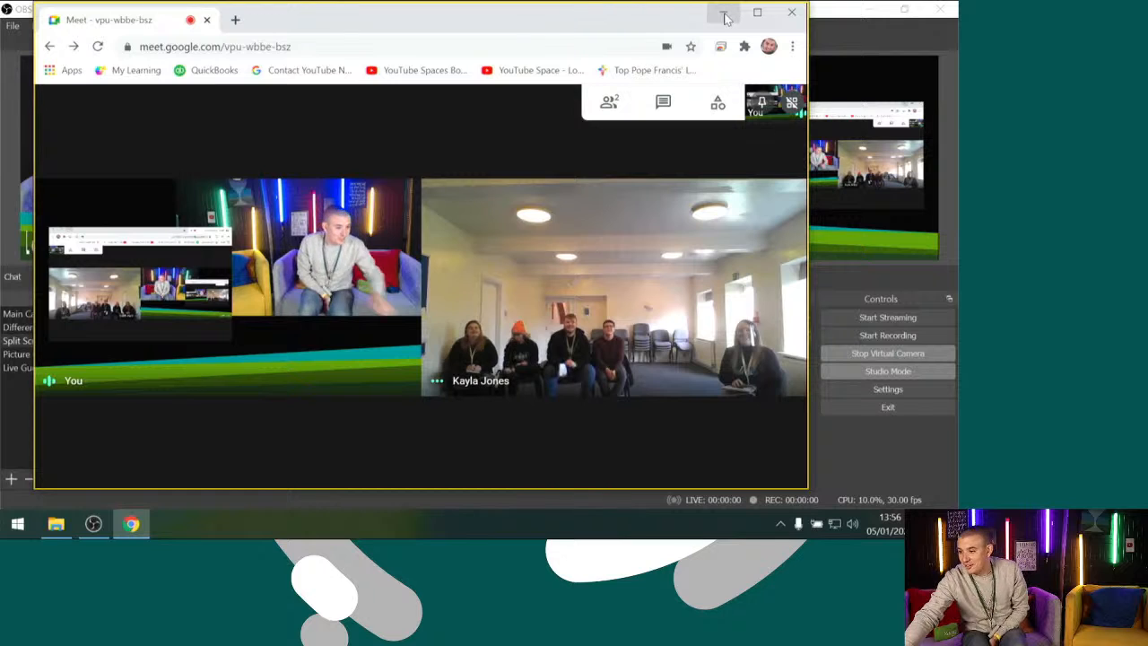
click(728, 13)
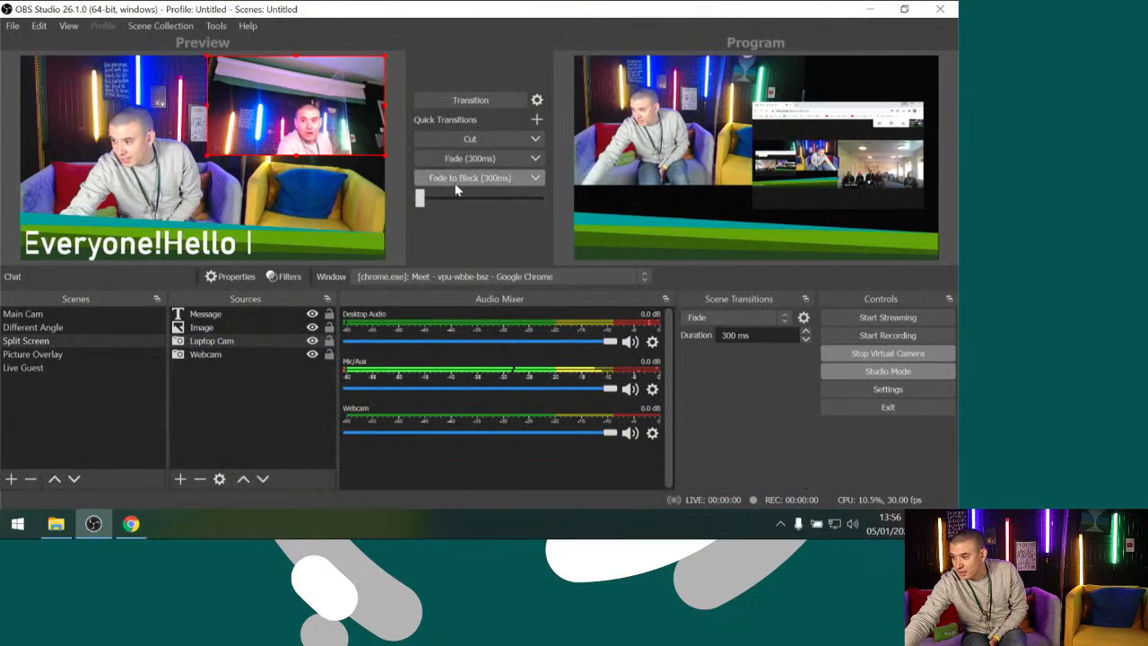
Duplicate the Live Guest scene under the name Live Guest Full
click(72, 368)
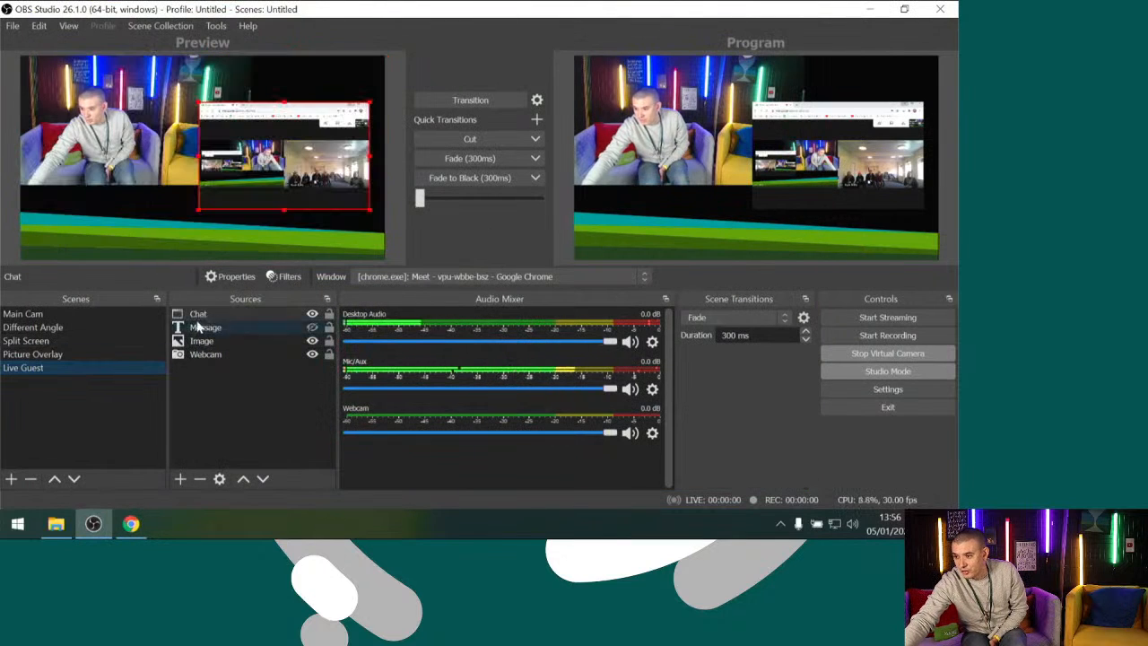
right_click(37, 370)
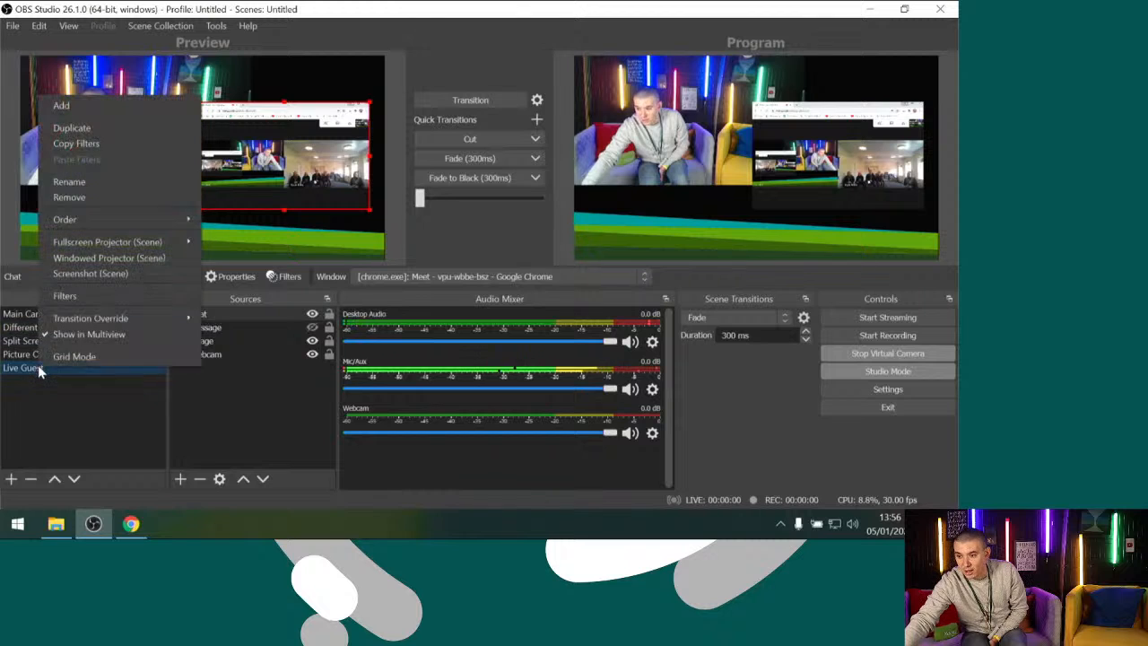
click(85, 129)
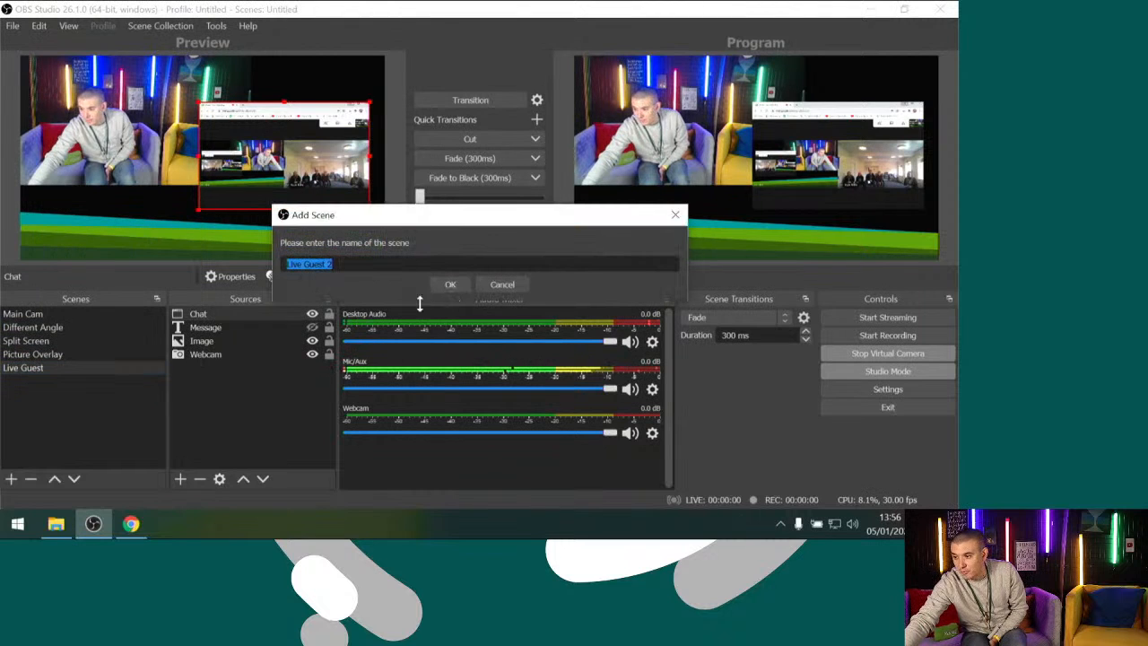
key(End)
key(BackSpace)
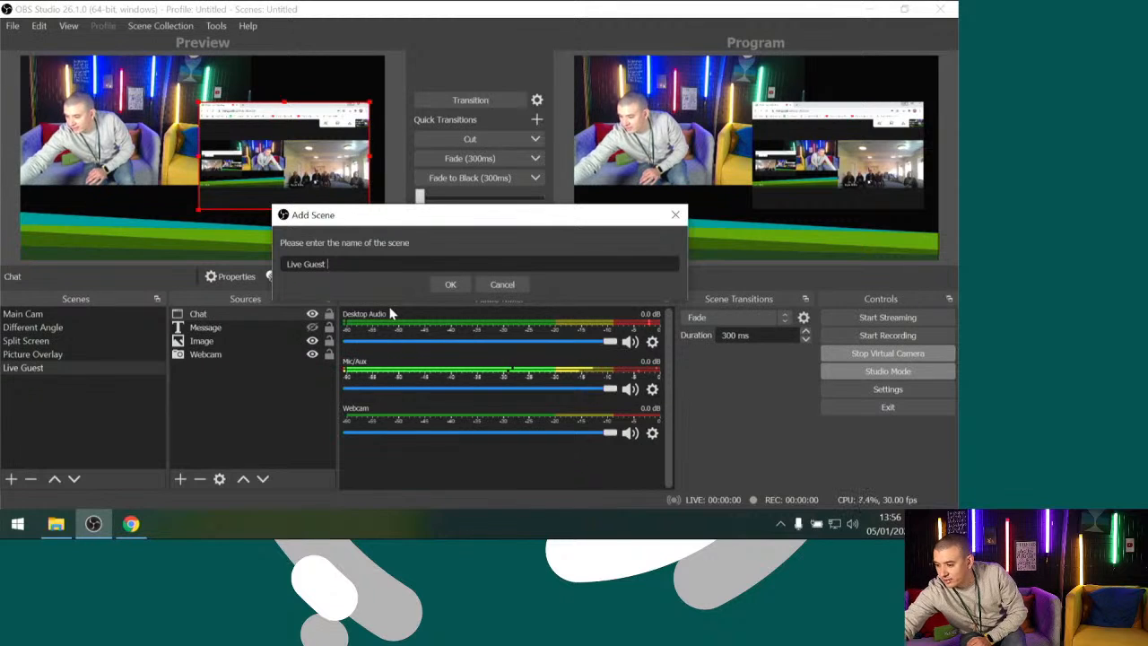
text(Full)
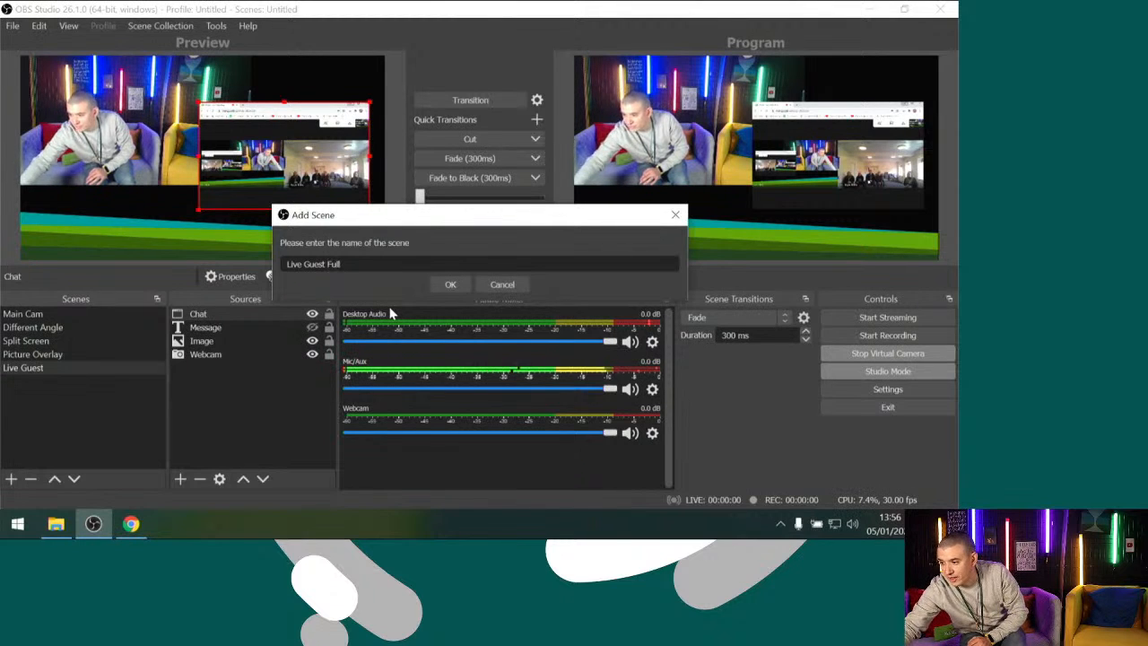
click(450, 284)
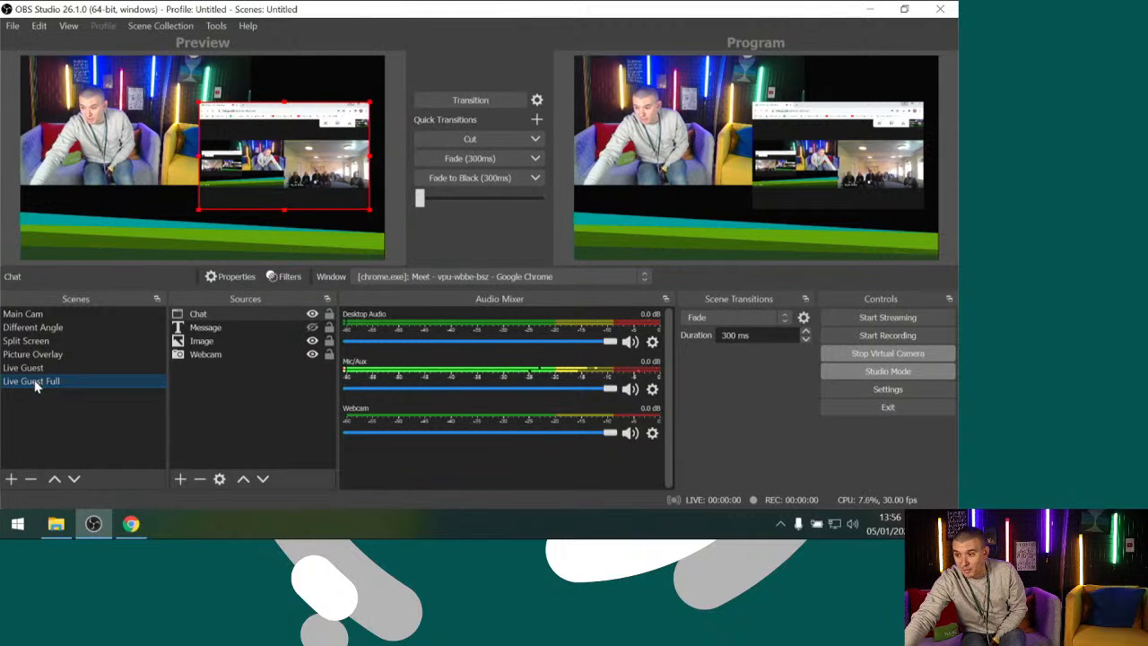
Fit the Chat capture to the screen in Live Guest Full and enlarge it past the canvas edges to hide the browser bars
right_click(334, 139)
mouse_move(424, 323)
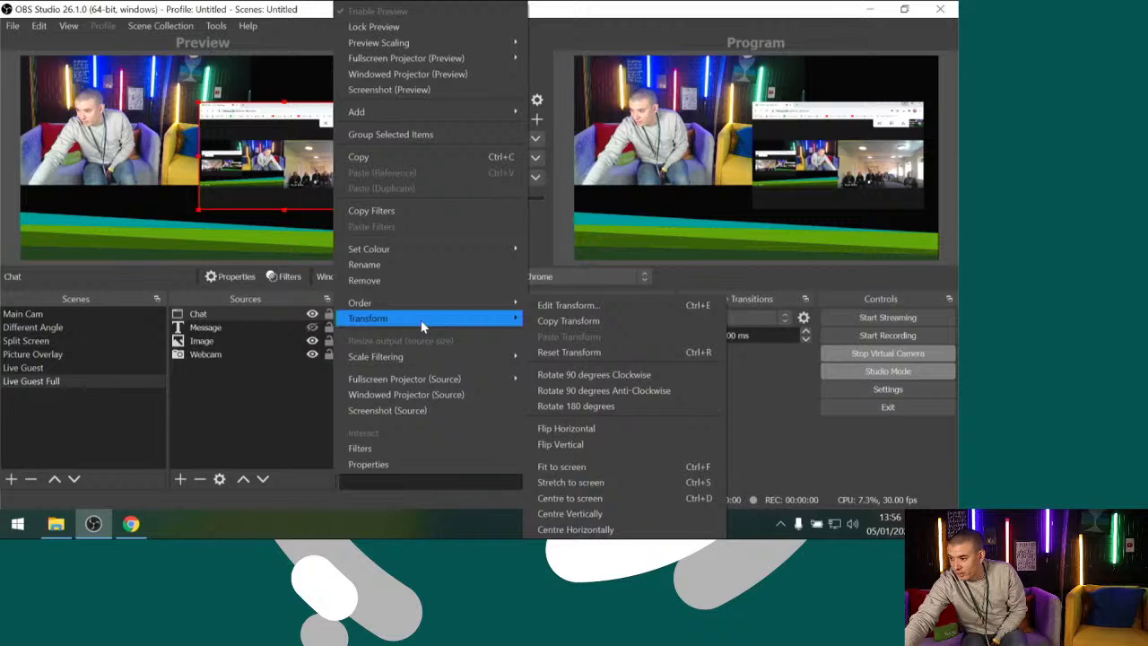
click(591, 469)
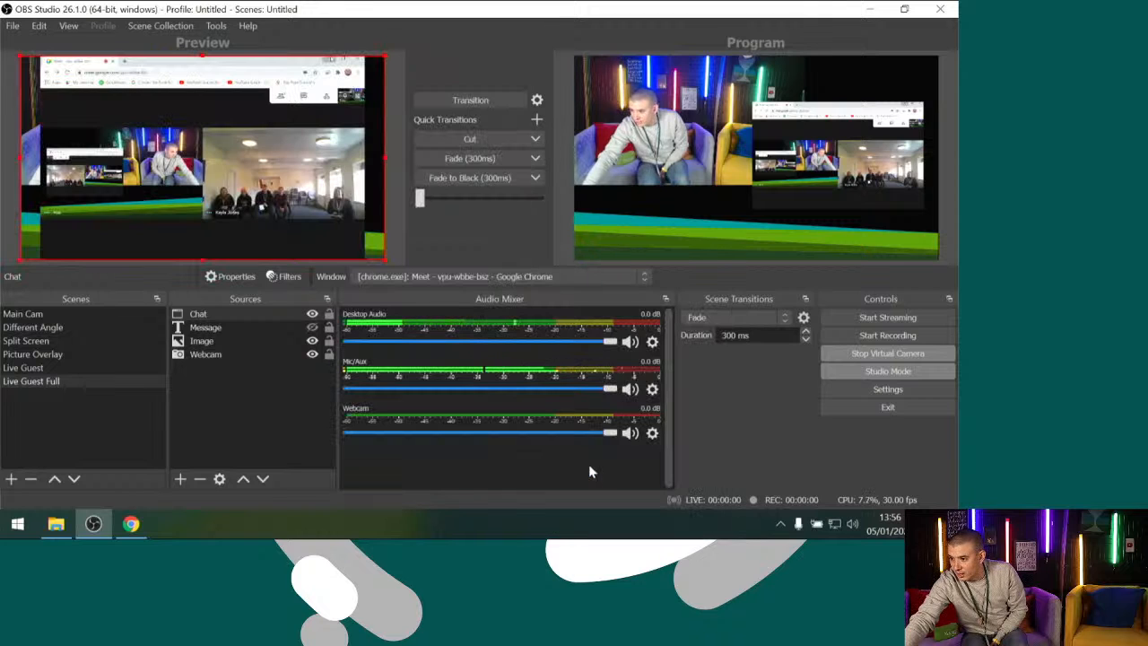
drag(23, 258, 5, 266)
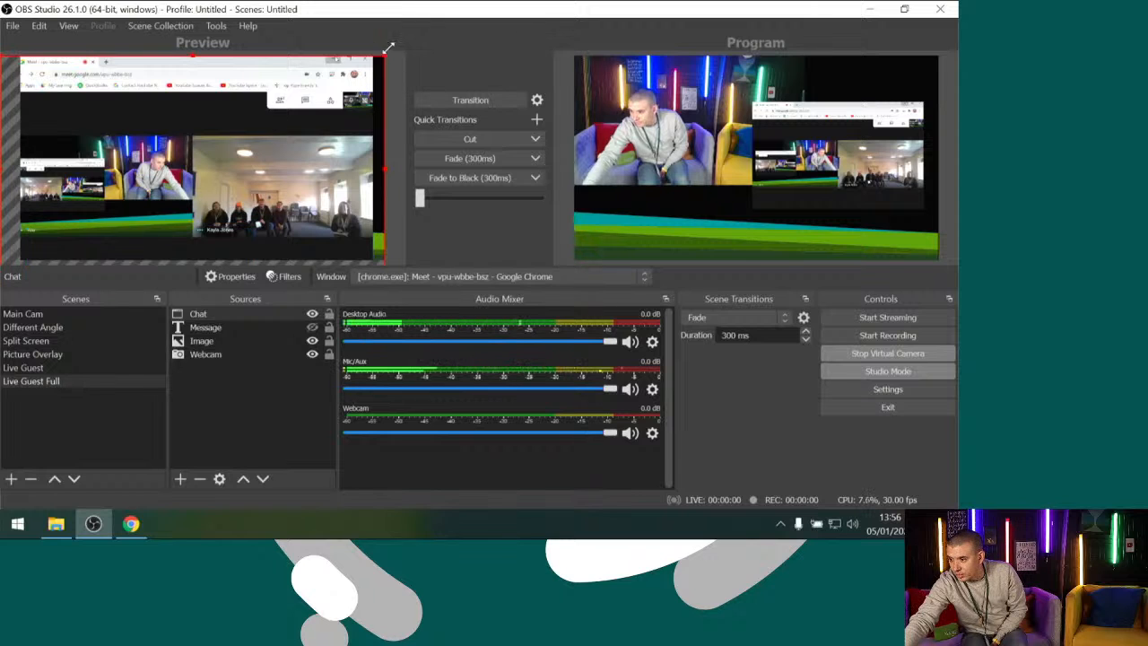
drag(389, 46, 448, 5)
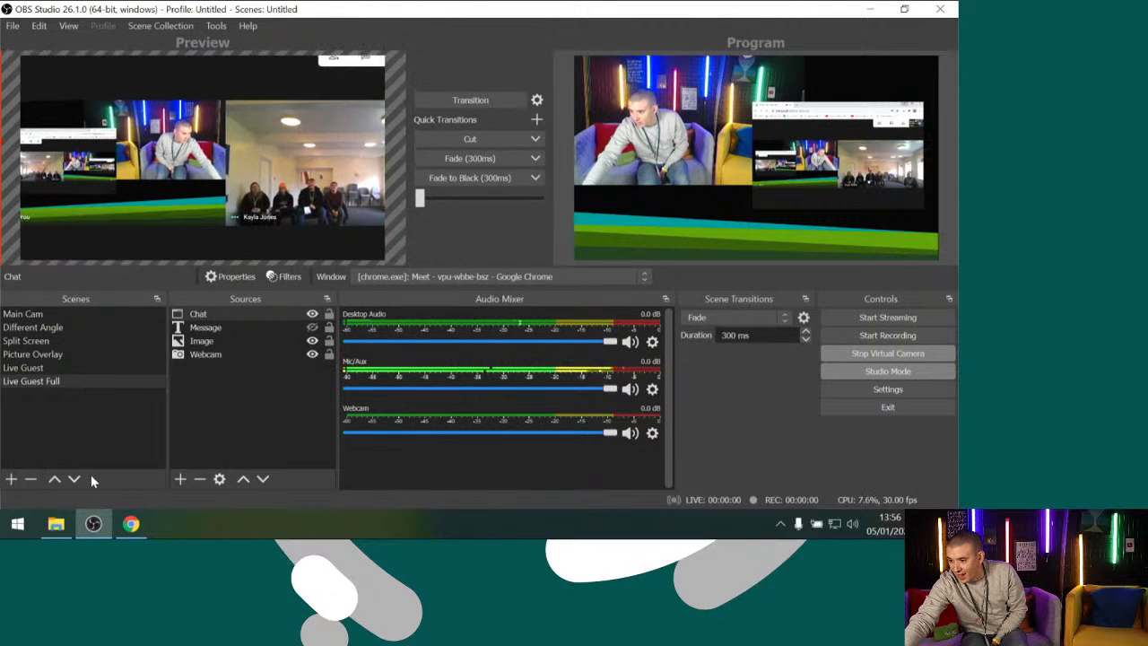
Pin the guest's video in the Meet call in Chrome, keep that window open lower on the desktop, and return to OBS Studio
click(131, 526)
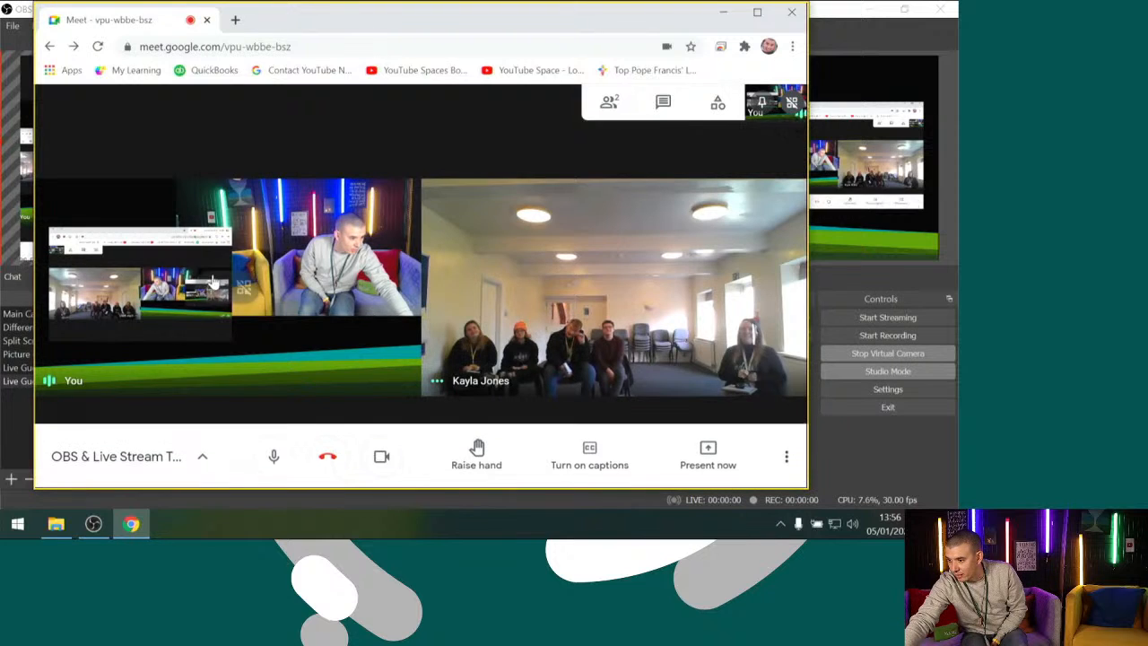
click(581, 287)
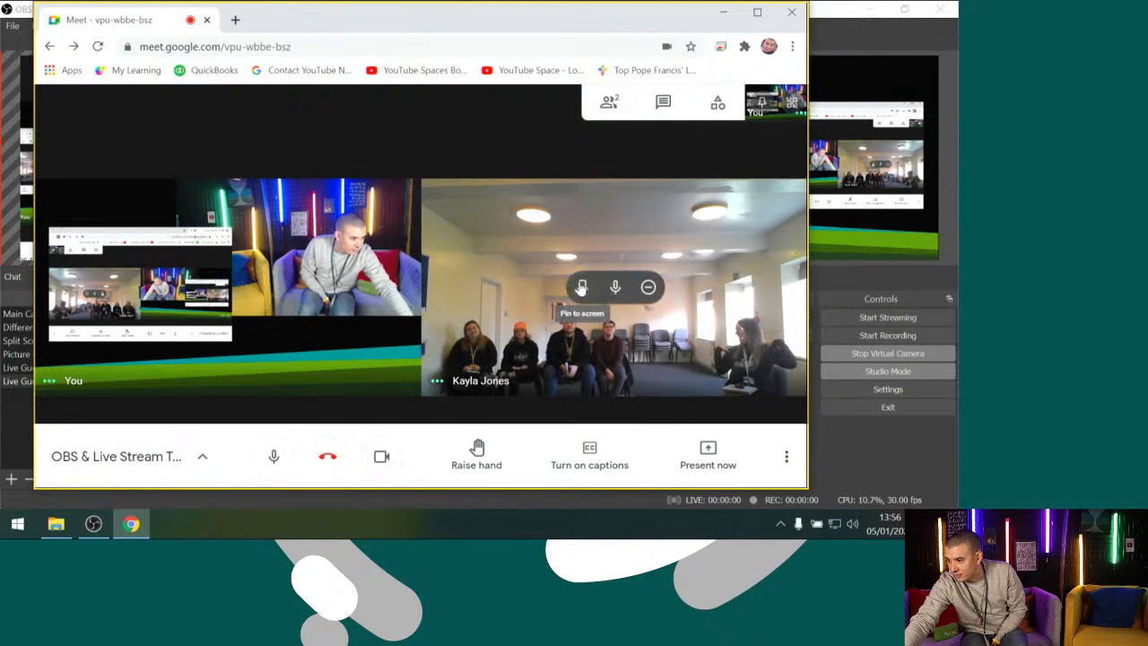
click(834, 51)
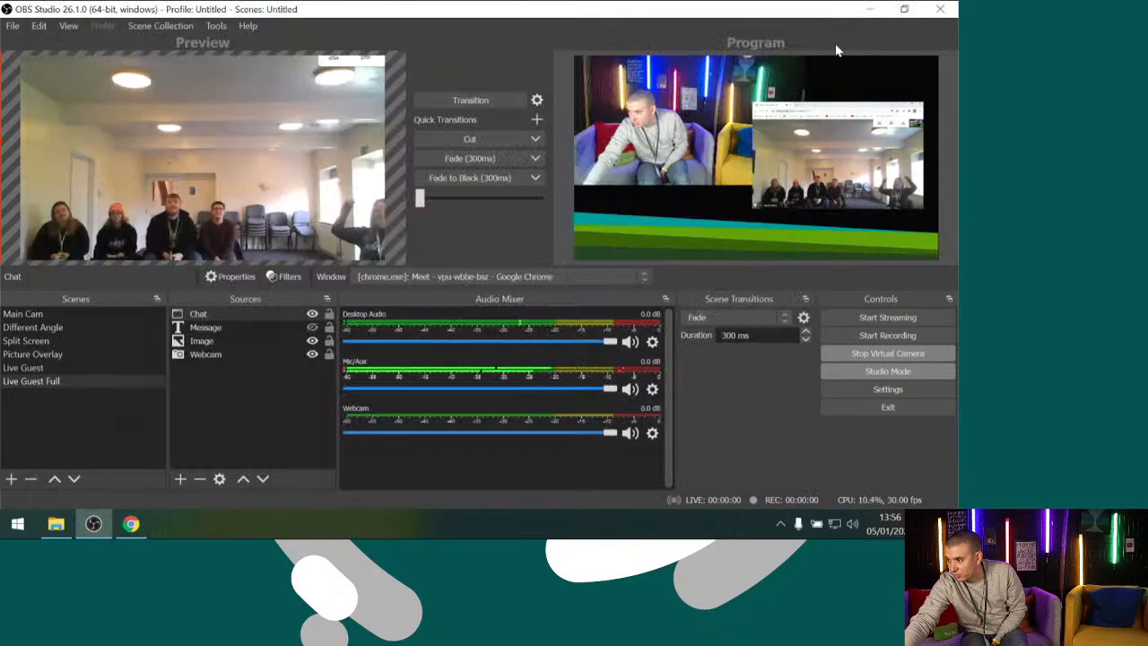
click(131, 523)
drag(463, 19, 508, 413)
click(267, 162)
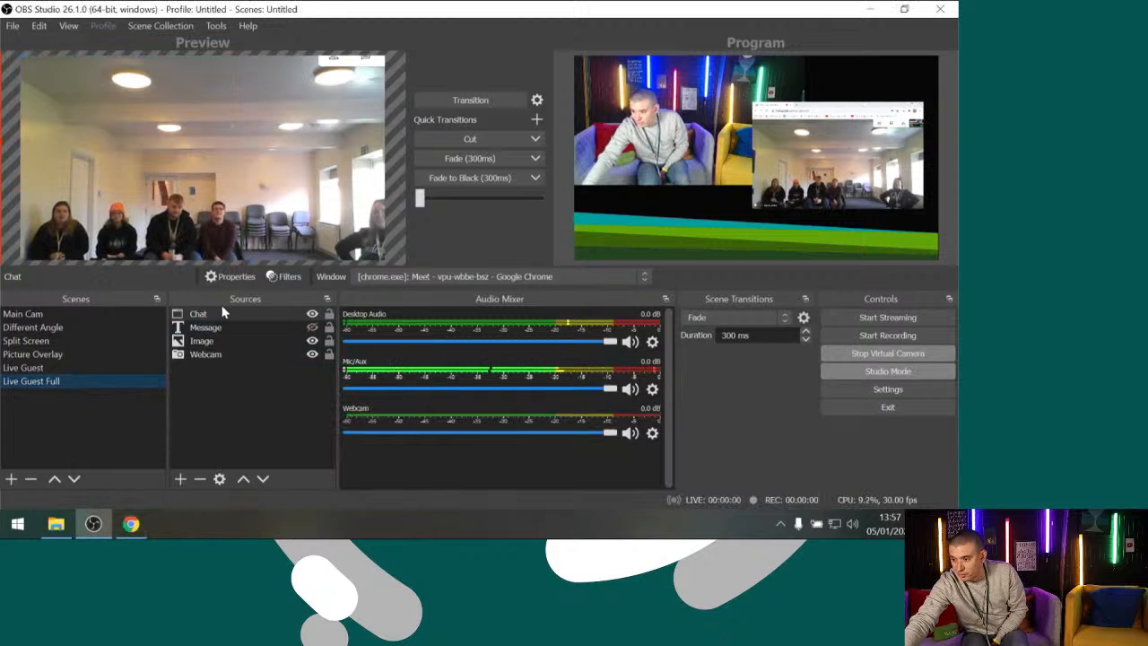
Move the Chat source below Image in Live Guest Full and reposition the capture so the guests sit above the lower third
drag(215, 318, 215, 344)
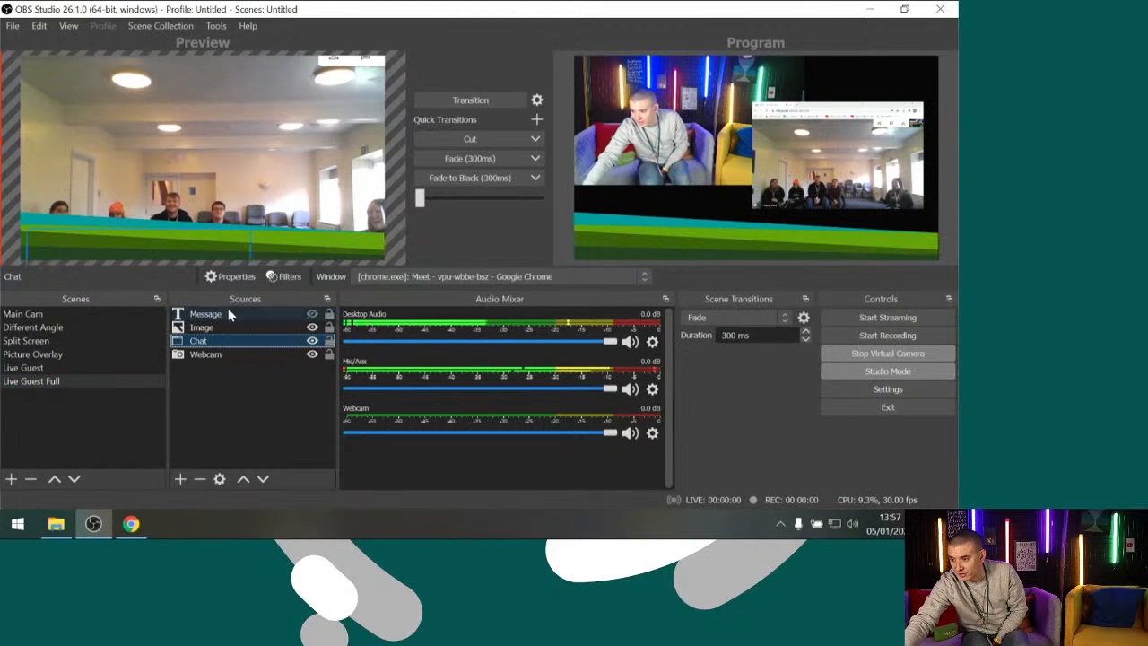
click(257, 172)
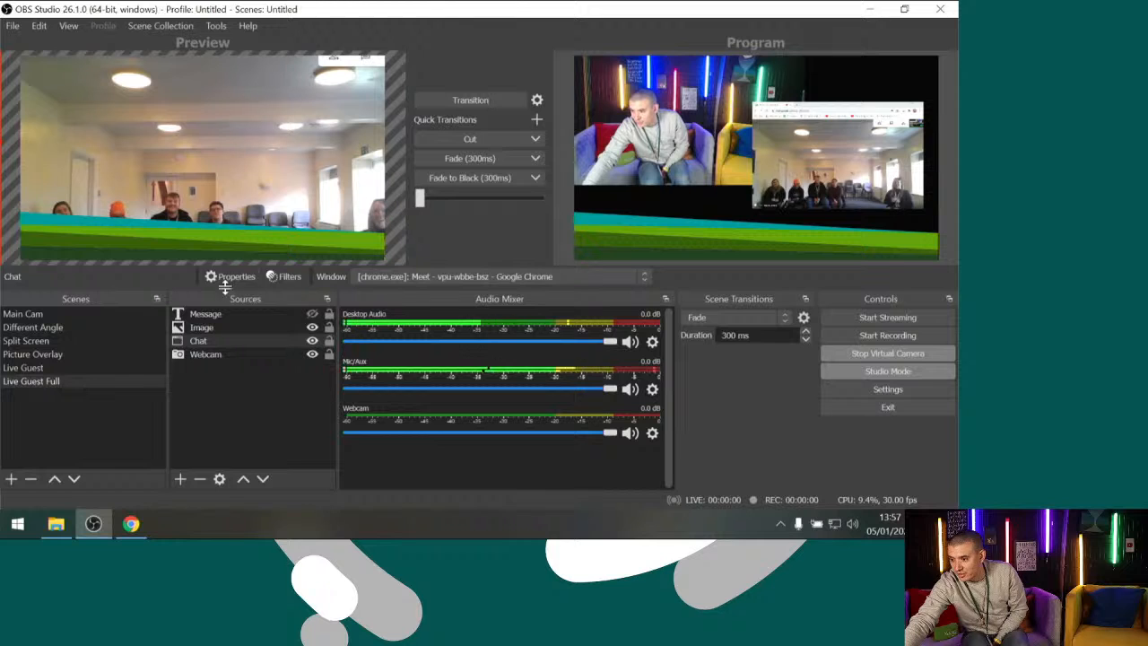
click(210, 343)
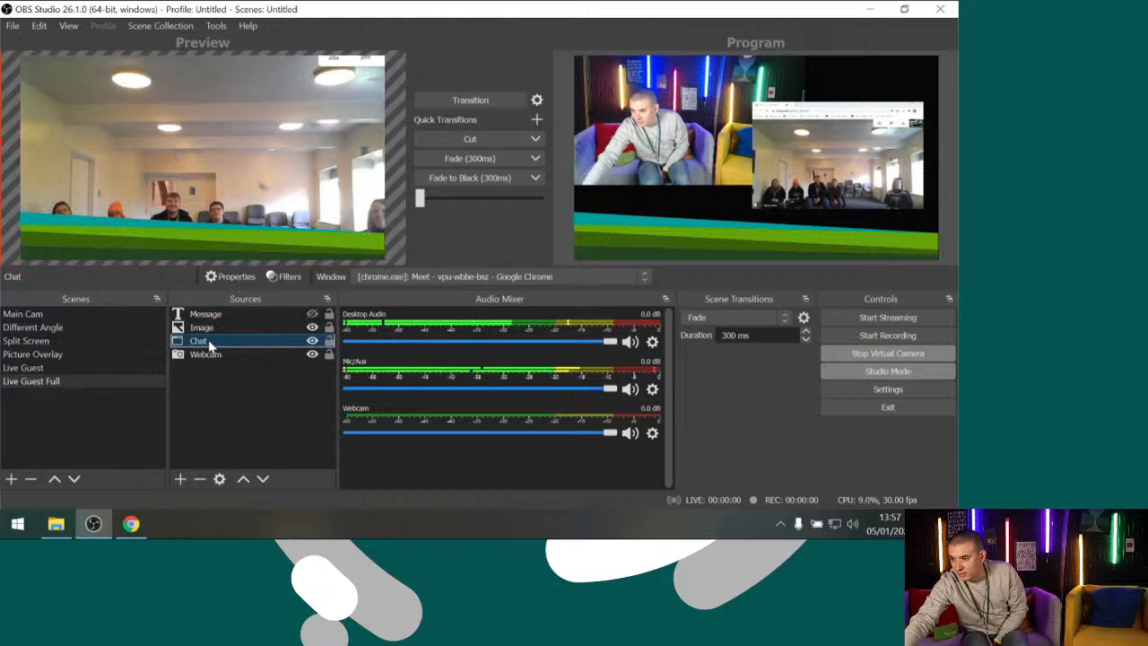
click(263, 173)
mouse_move(258, 119)
mouse_down()
mouse_move(259, 108)
mouse_move(271, 132)
mouse_up()
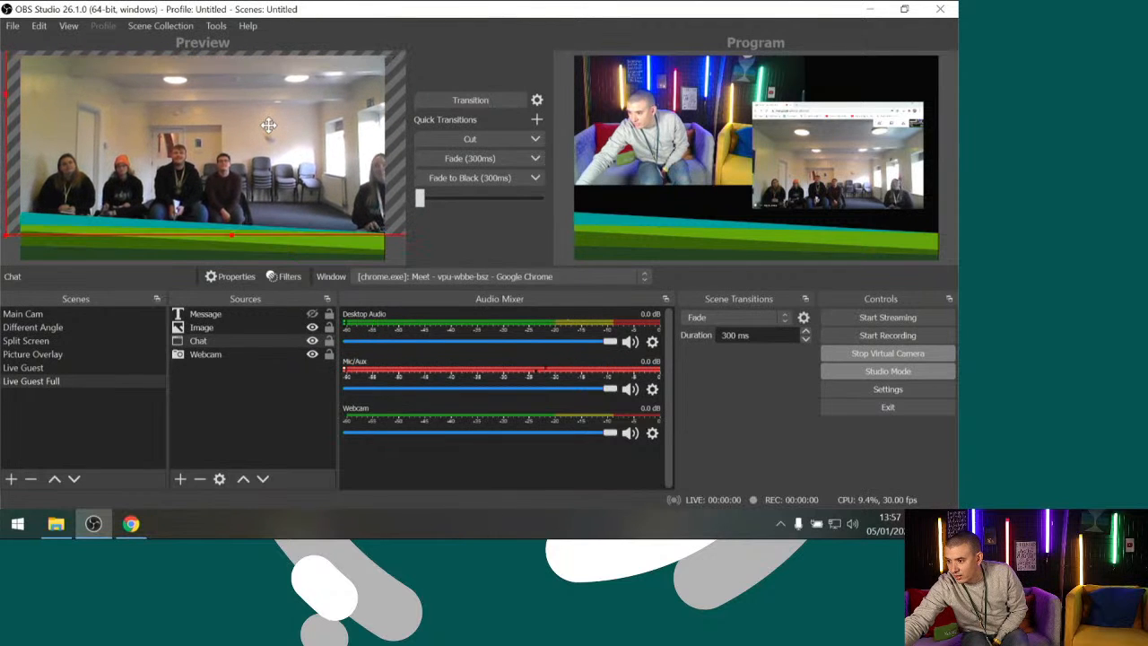
Transition Live Guest Full to Program and switch back to the Live Guest scene
click(479, 106)
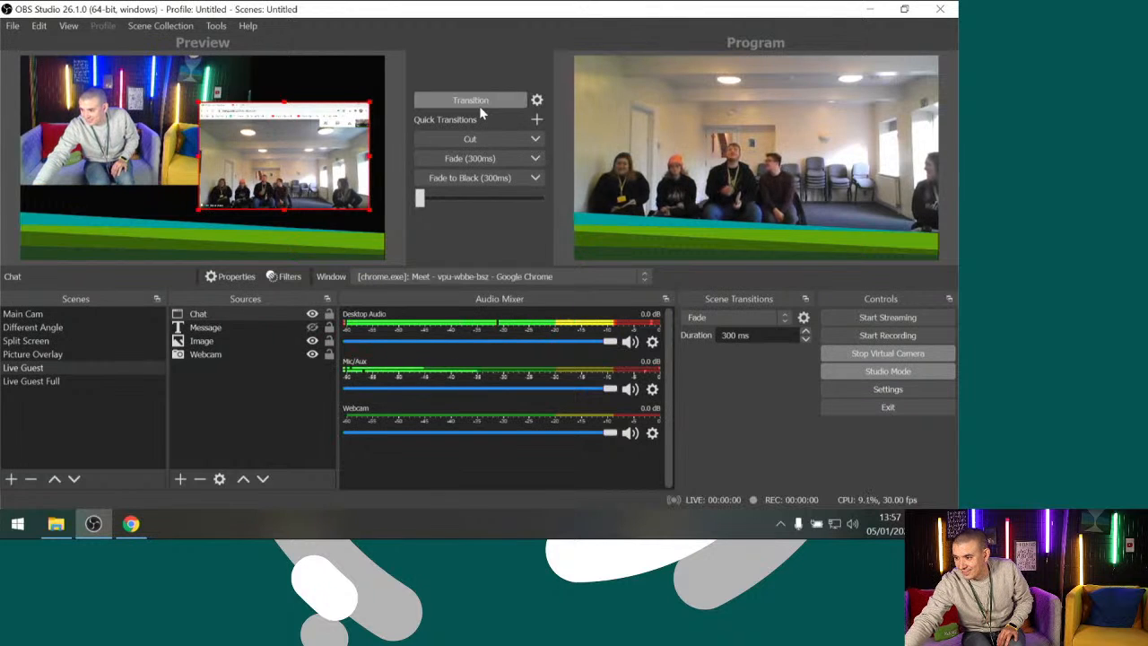
click(455, 99)
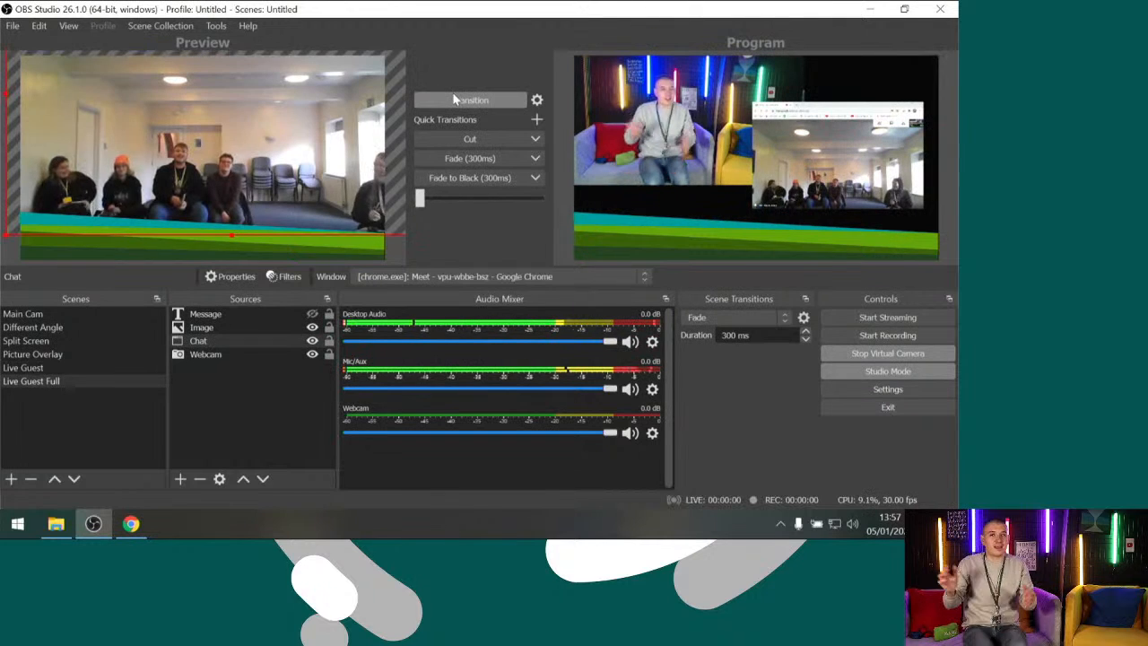
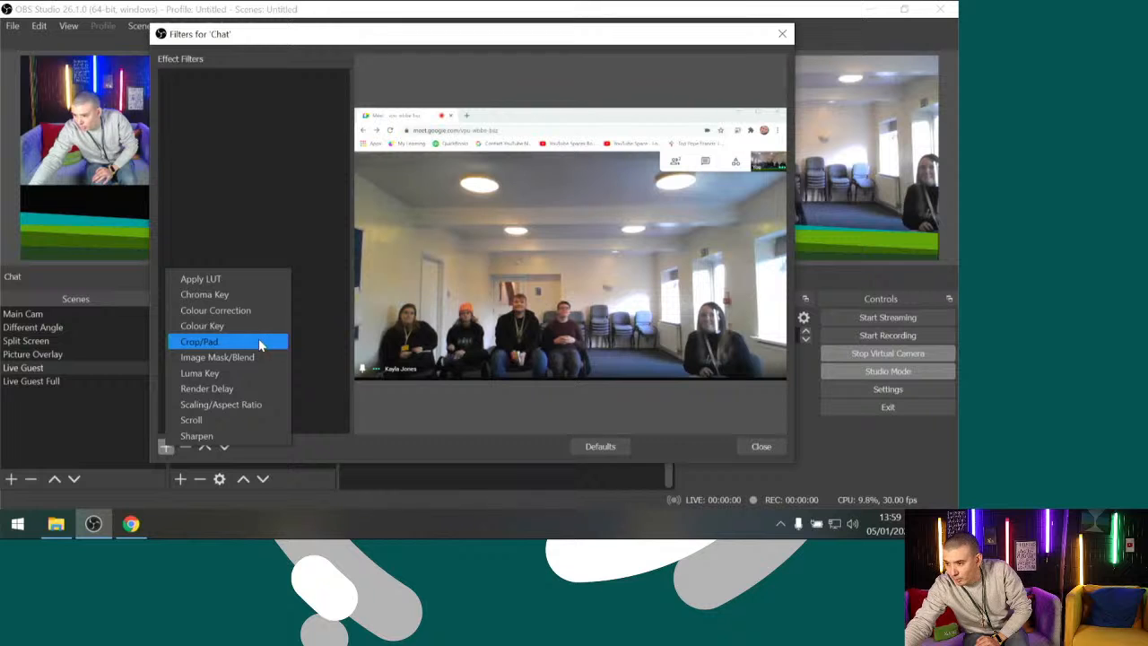
Add a Crop/Pad filter to the Chat source and set its top crop to 250
click(259, 341)
click(439, 276)
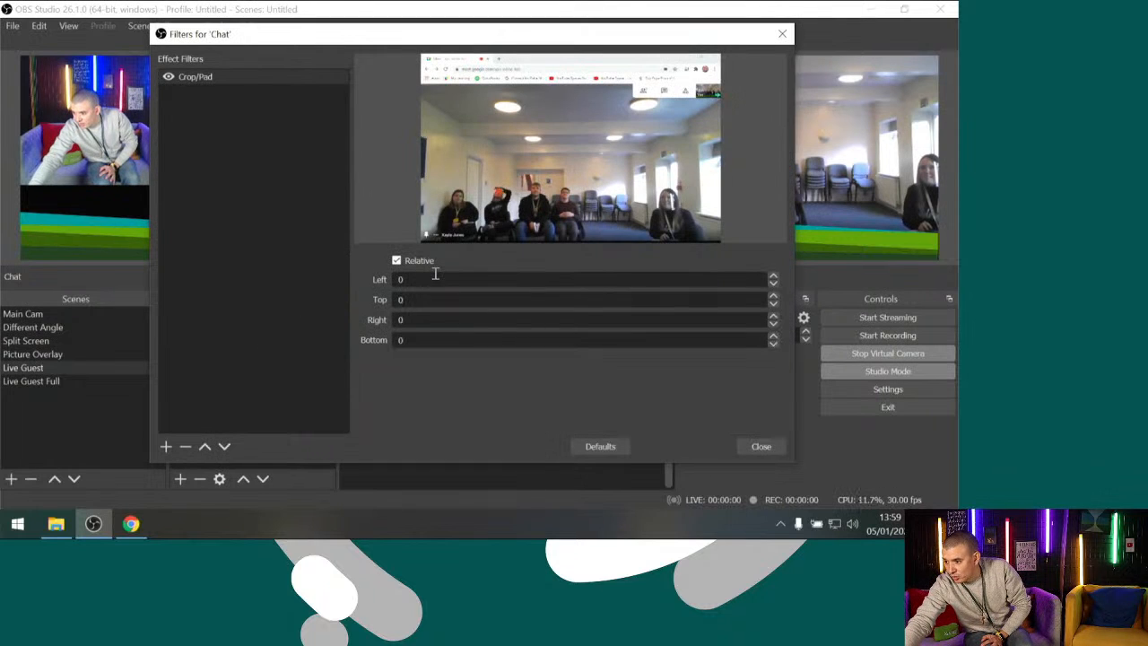
text(200)
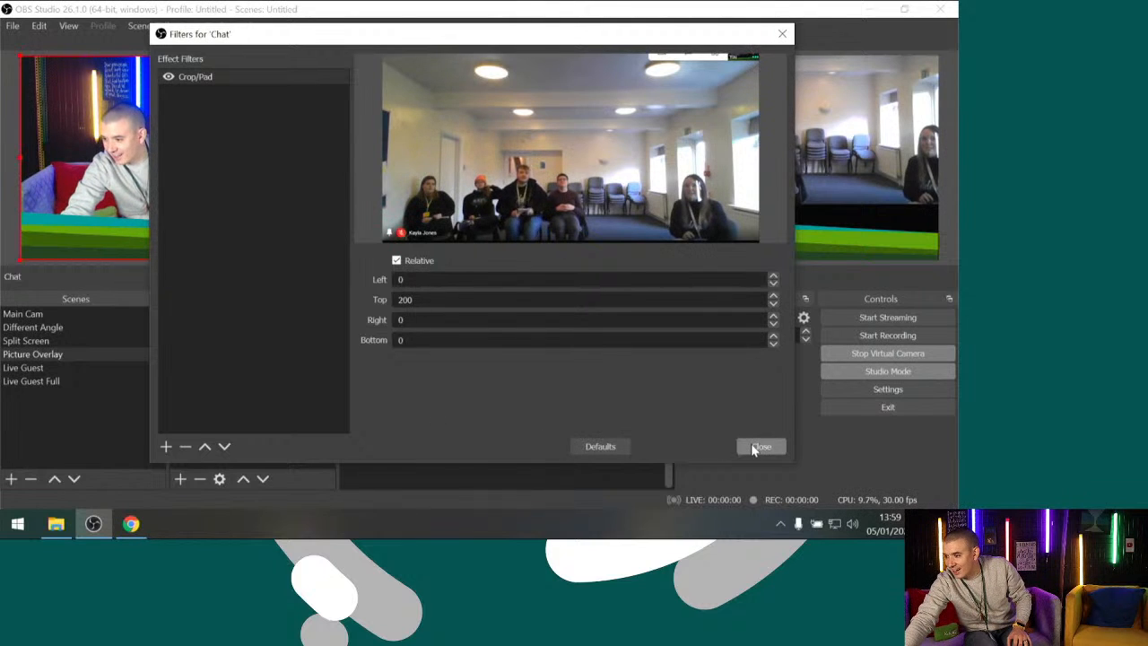
click(422, 300)
key(BackSpace)
key(BackSpace)
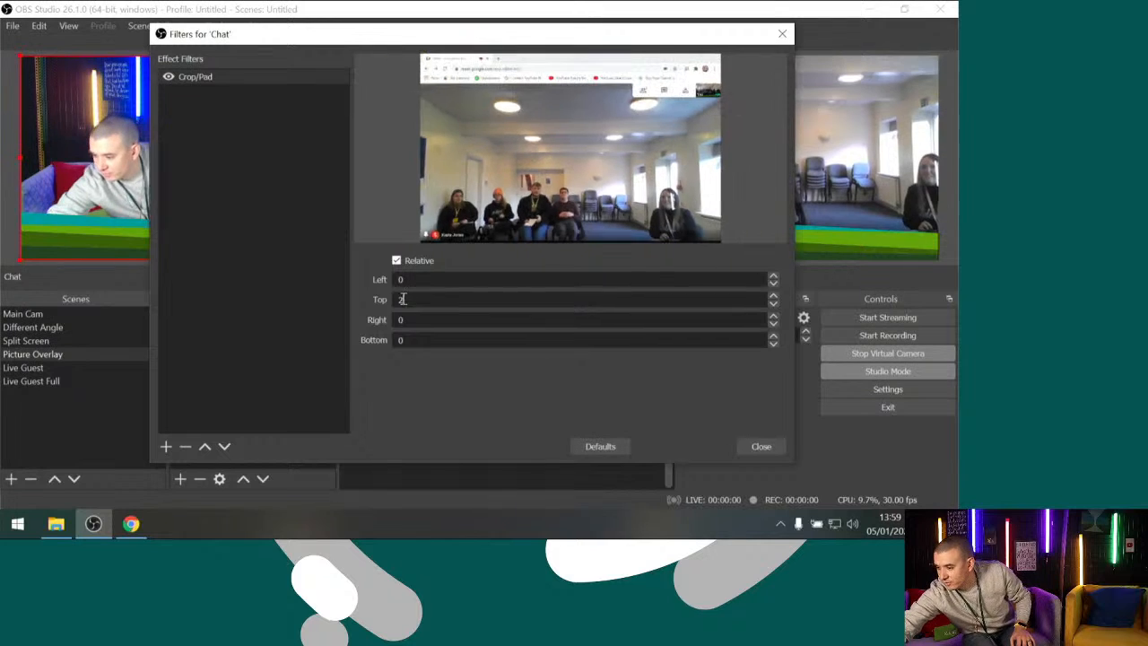
text(00)
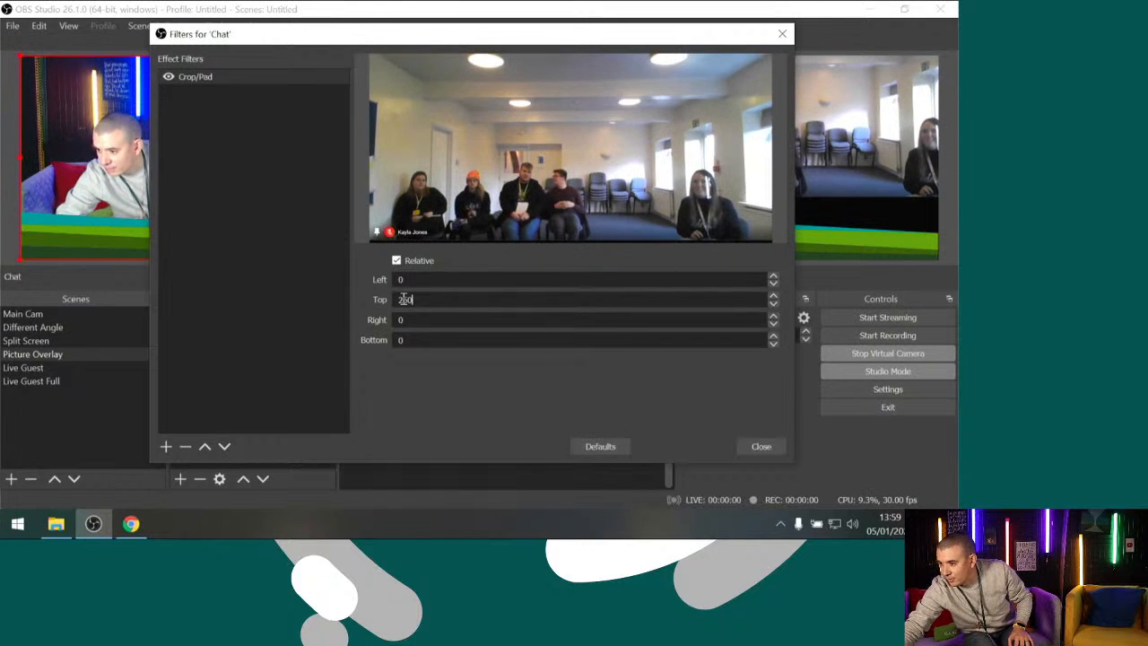
Set the Chat filter's right and left crop to 70 each and close the filters
click(408, 319)
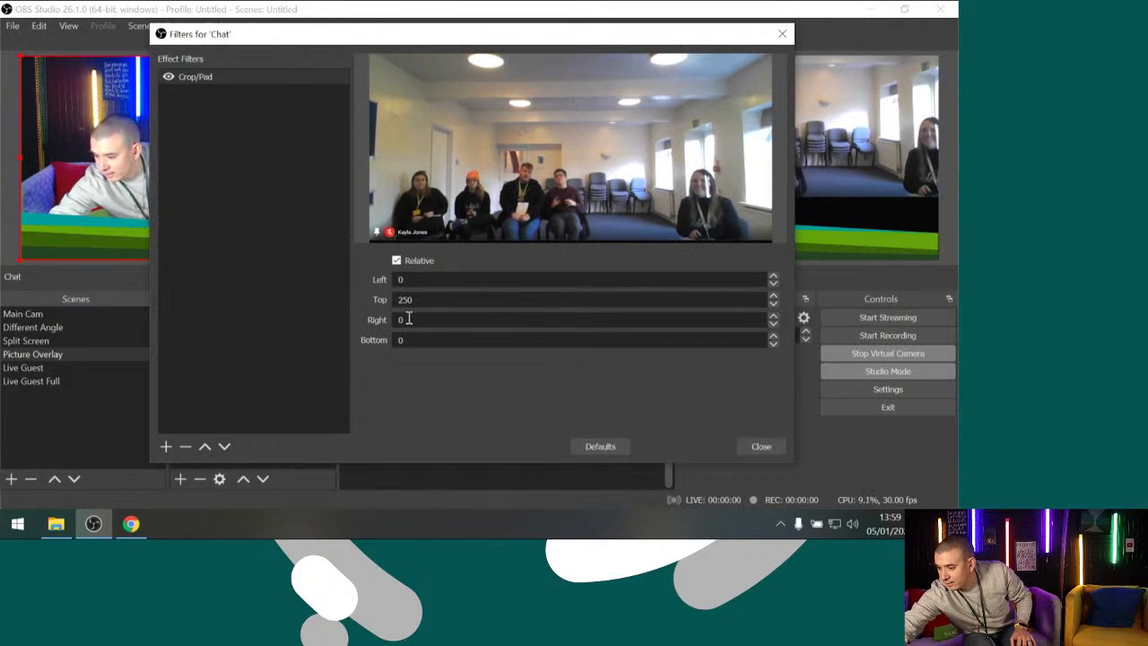
key(BackSpace)
text(70)
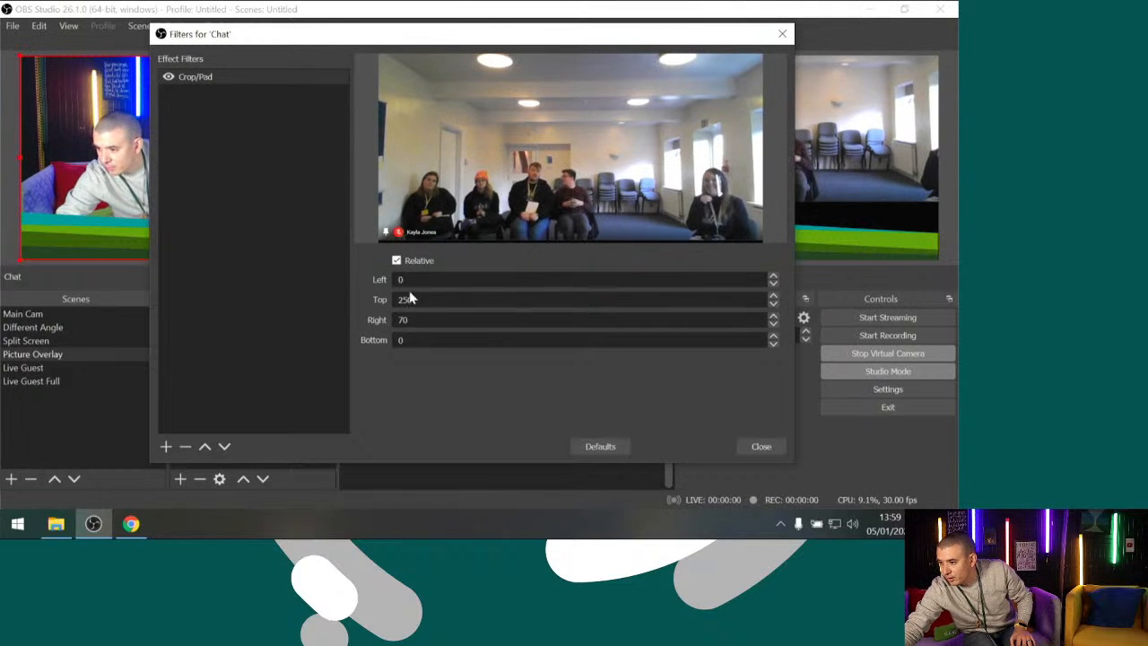
click(409, 279)
key(BackSpace)
text(70)
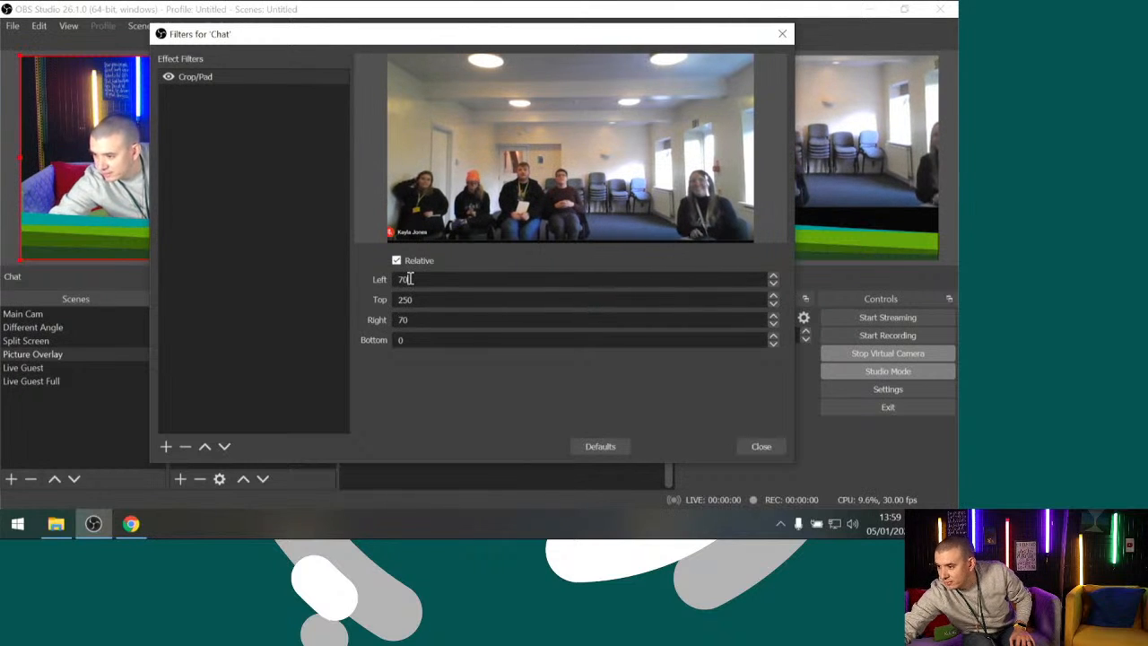
click(754, 446)
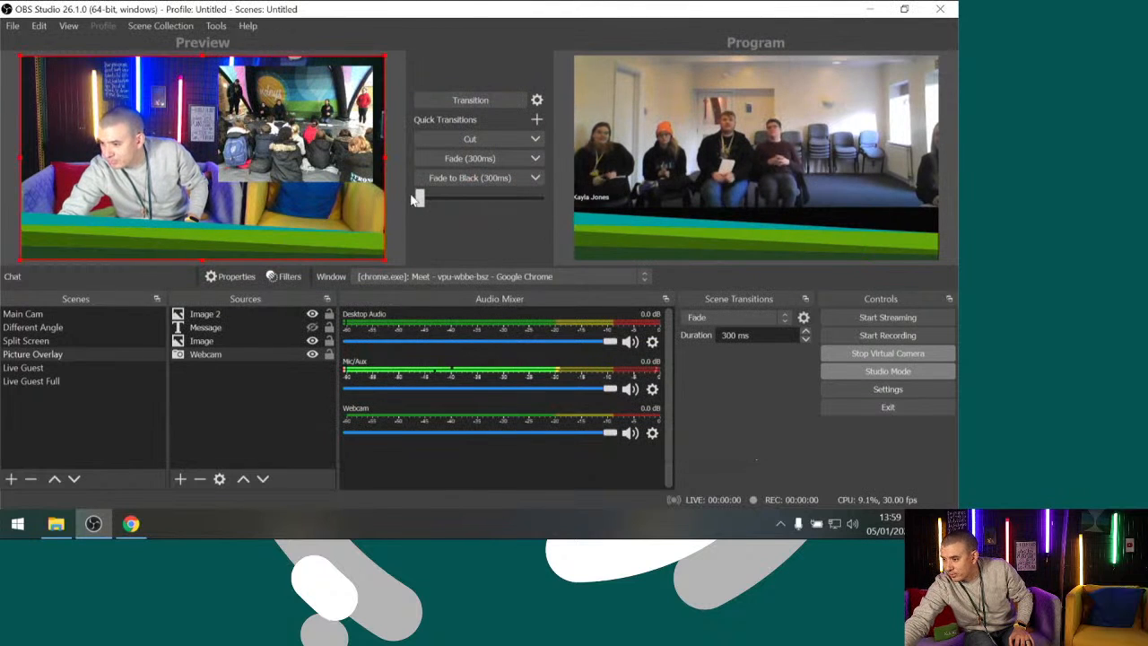
Move the cropped Chat capture just above the lower third in Live Guest, enlarge it, and transition the scene to Program
click(31, 369)
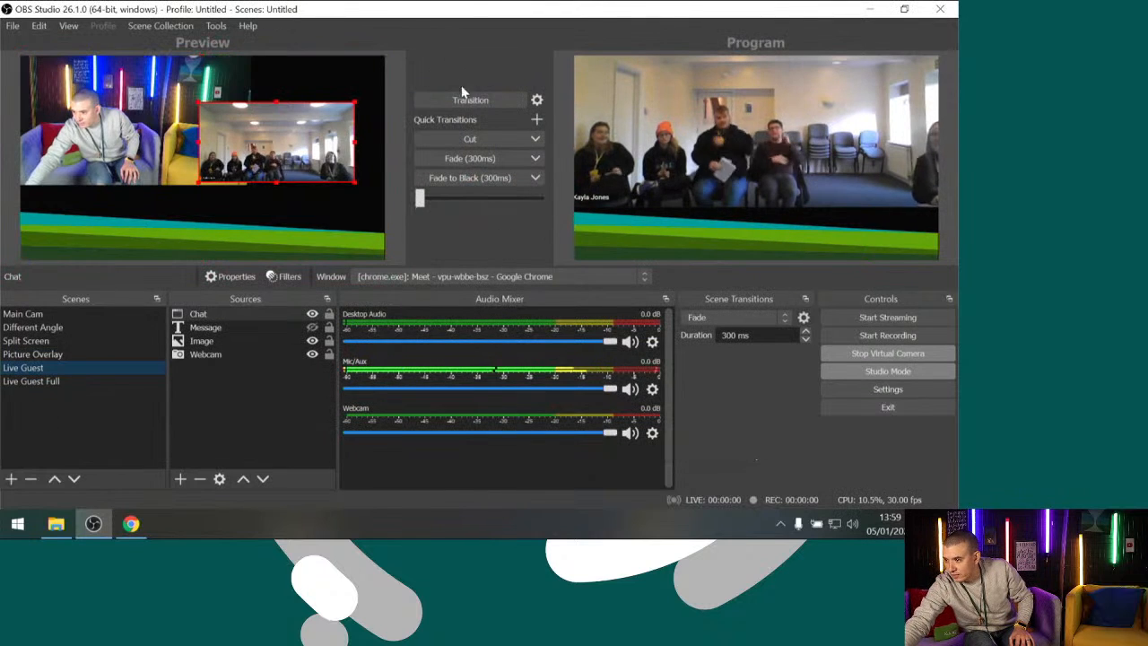
drag(282, 170, 299, 206)
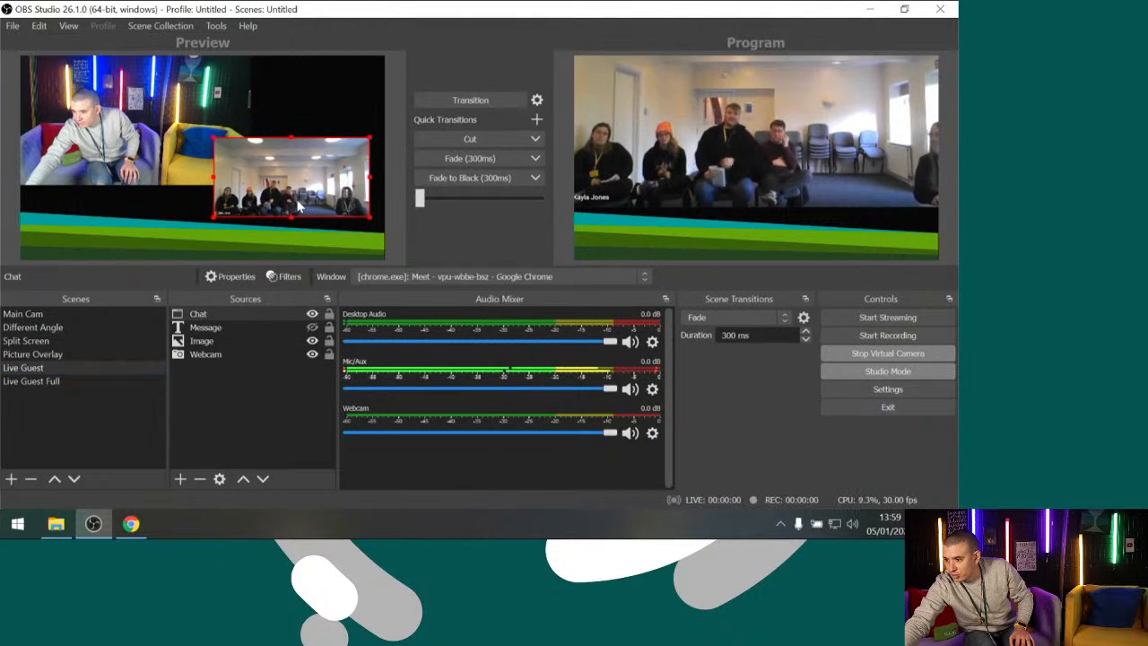
drag(214, 137, 169, 115)
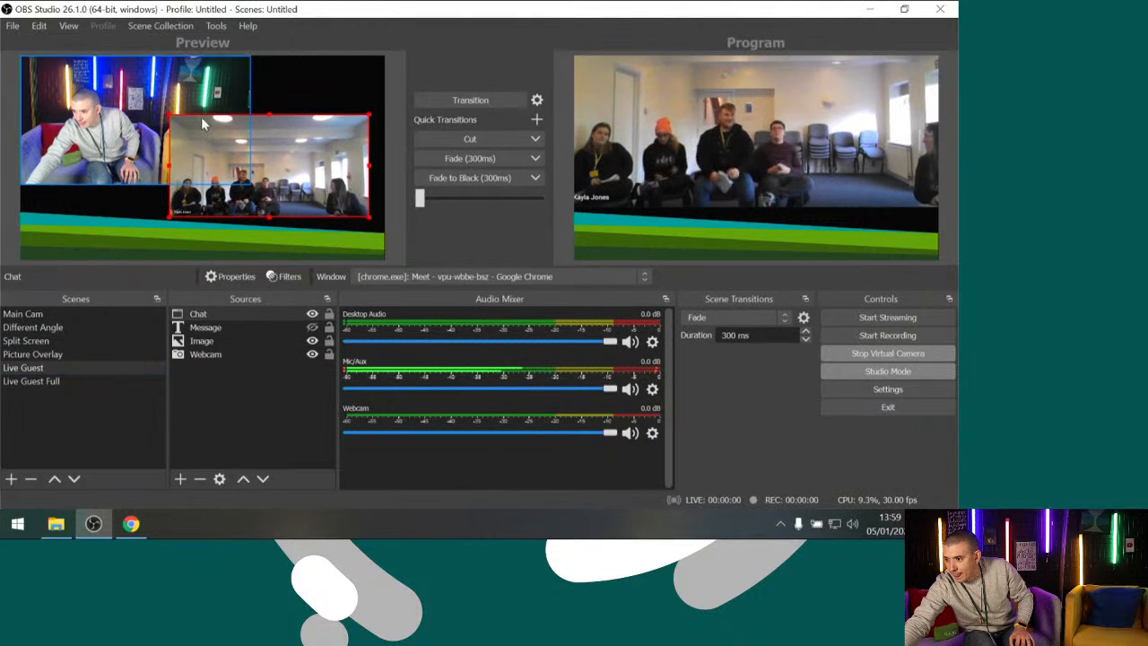
click(439, 101)
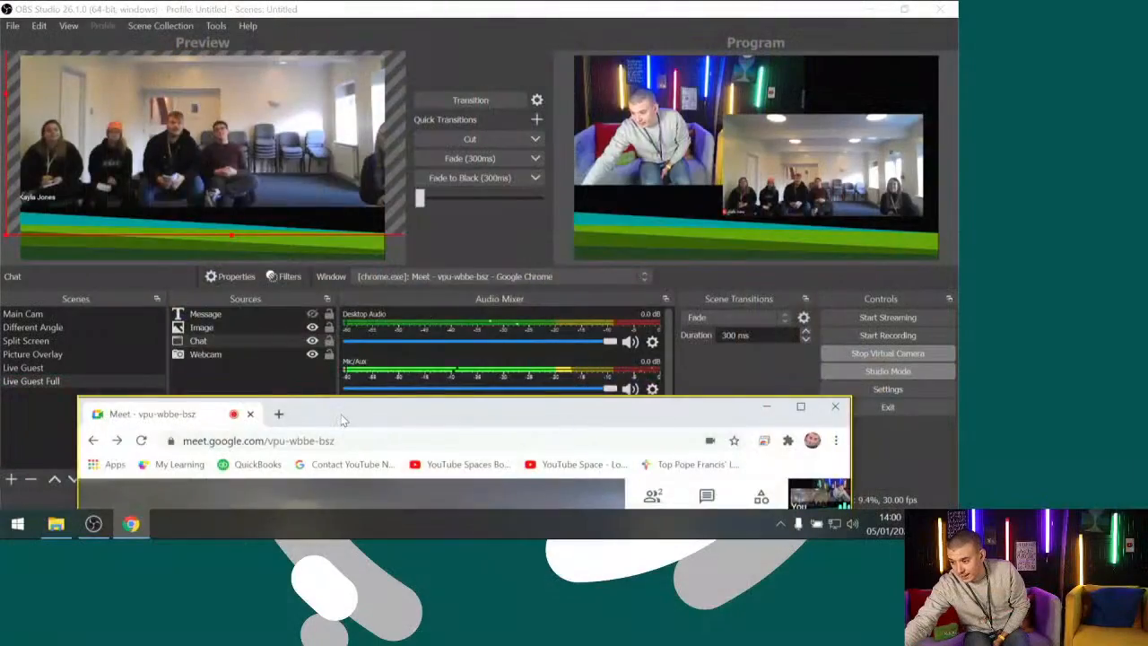
Bring up the Meet call in Chrome, unpin the guest's video, show the participant list, and return to OBS Studio
drag(341, 420, 321, 20)
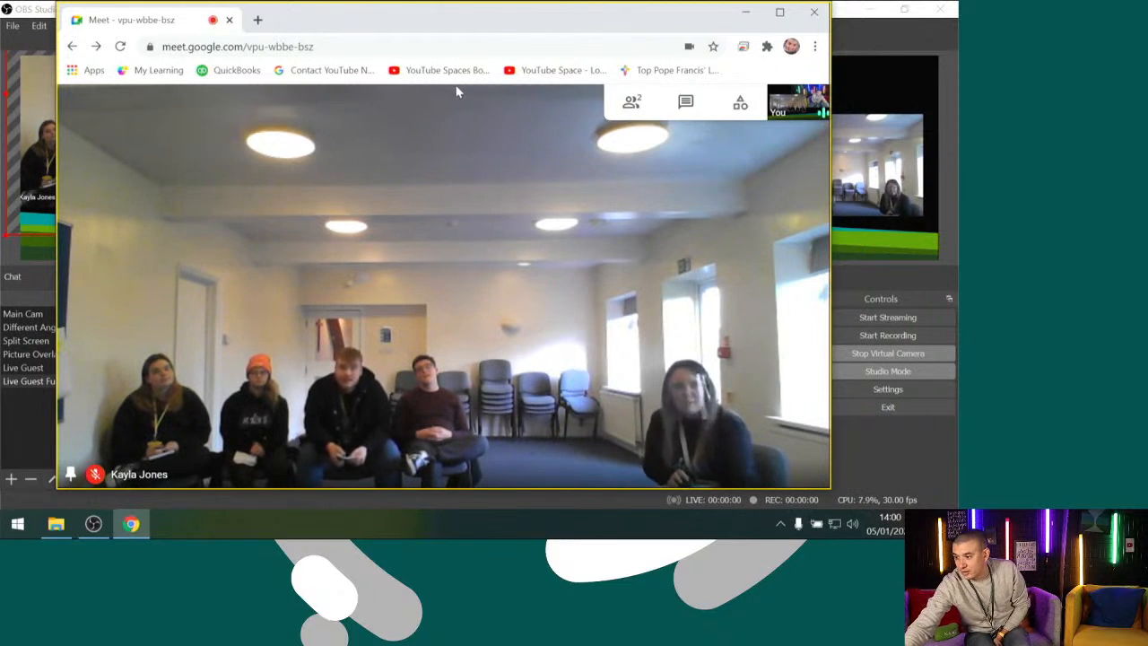
click(410, 287)
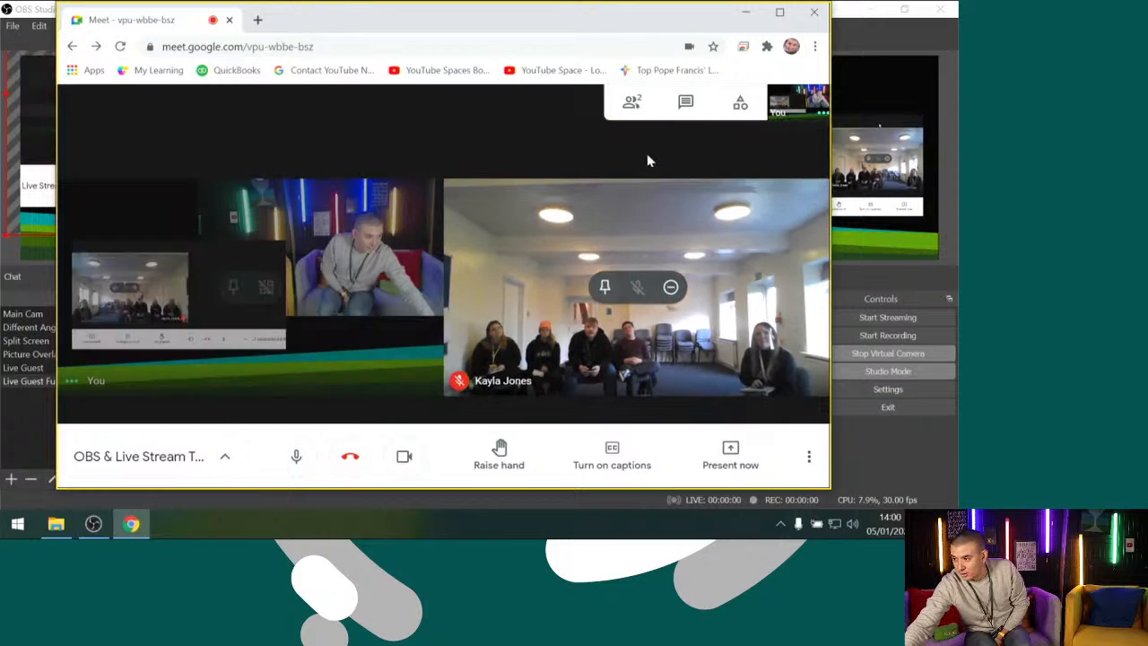
click(639, 106)
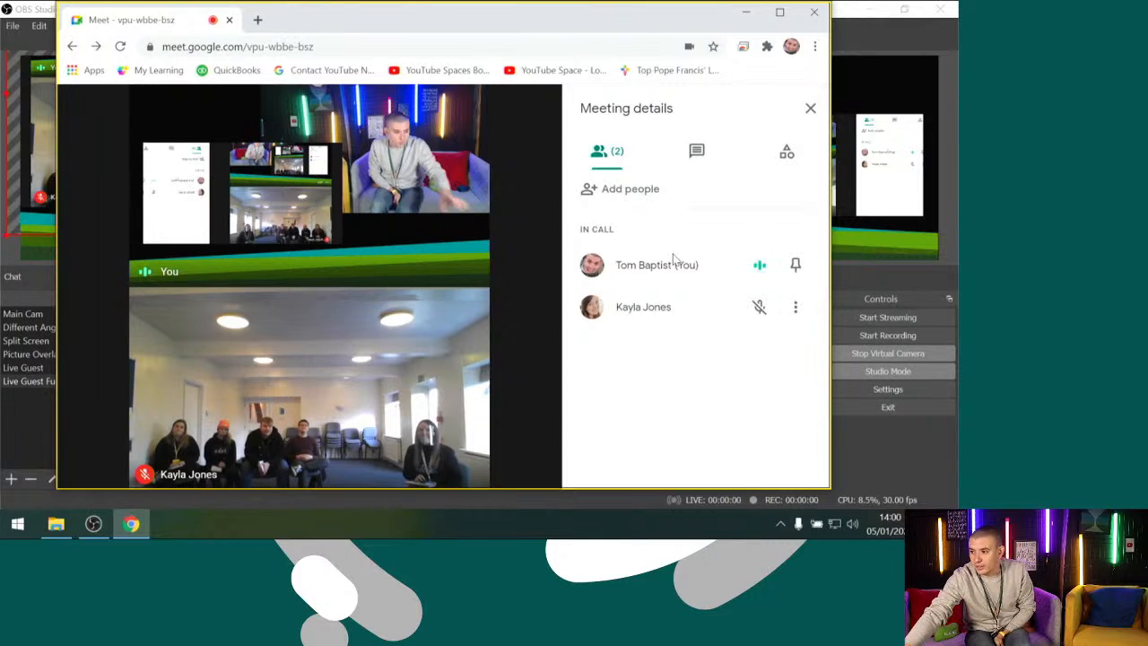
click(743, 12)
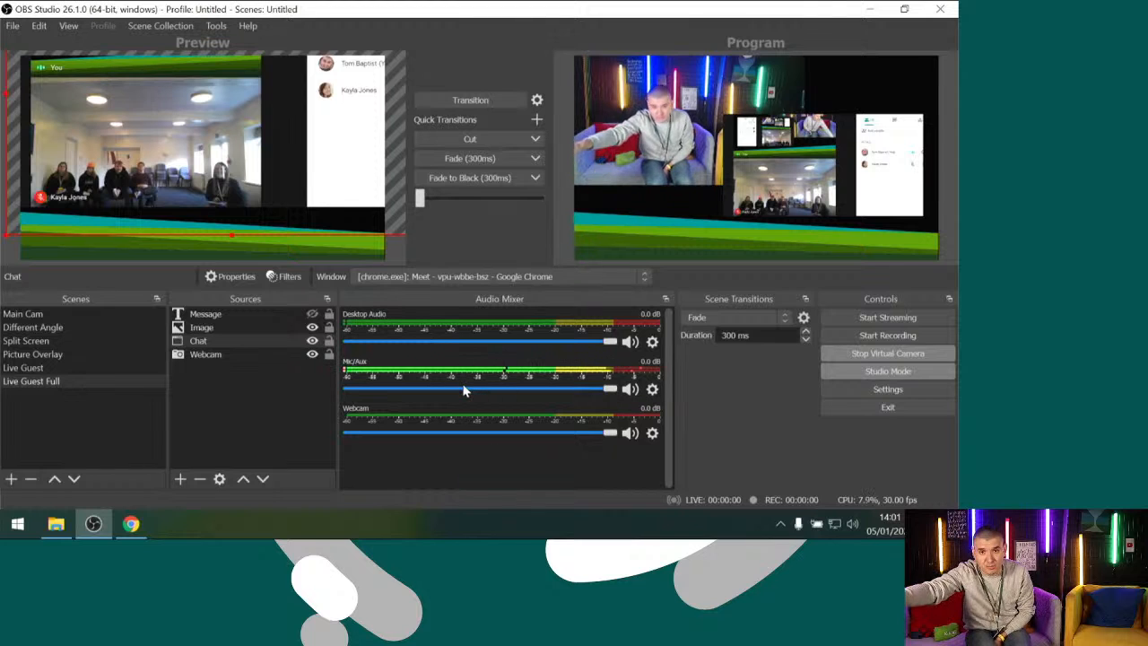
Mute Mic/Aux in the audio mixer and review the Chat source's window capture properties in Live Guest Full
click(630, 389)
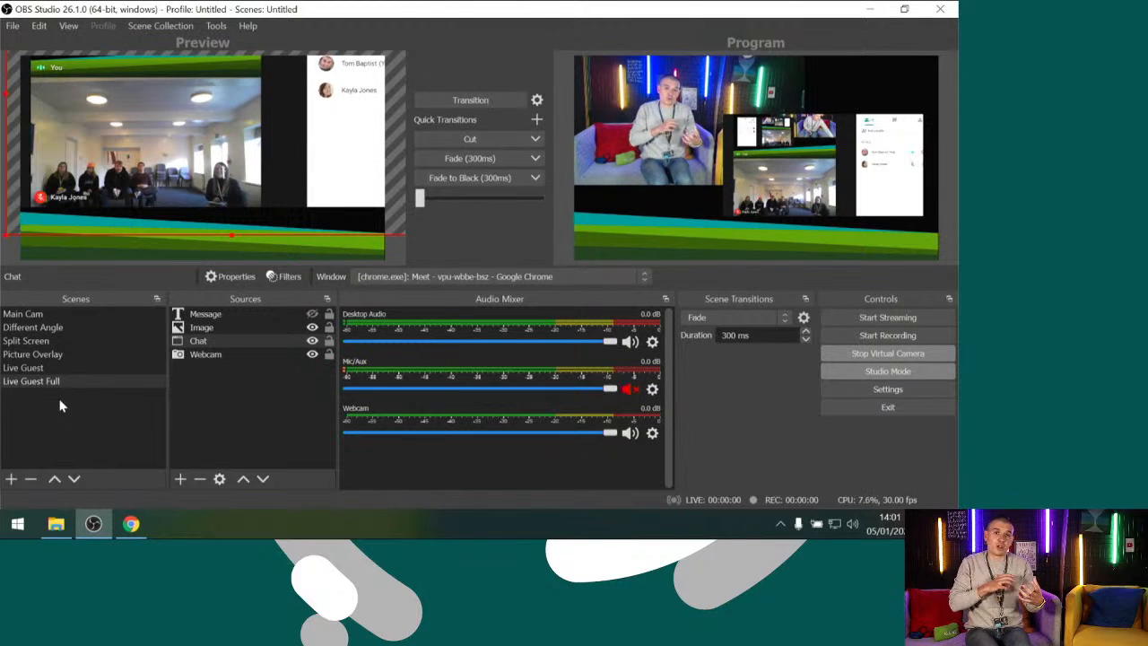
click(197, 344)
double_click(197, 344)
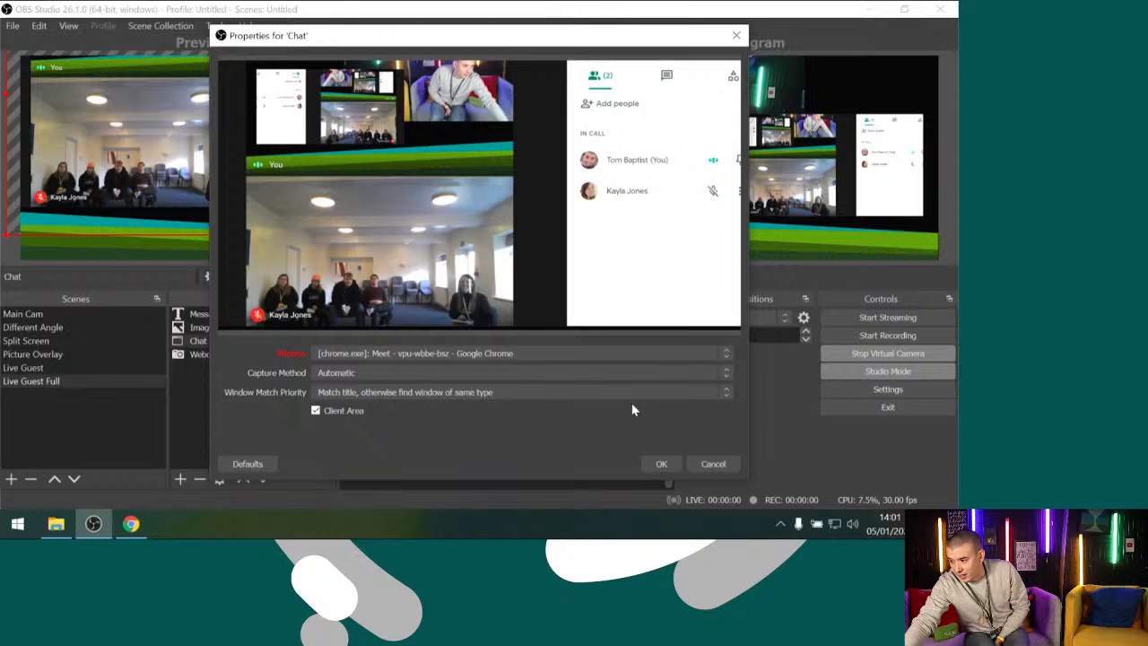
click(659, 465)
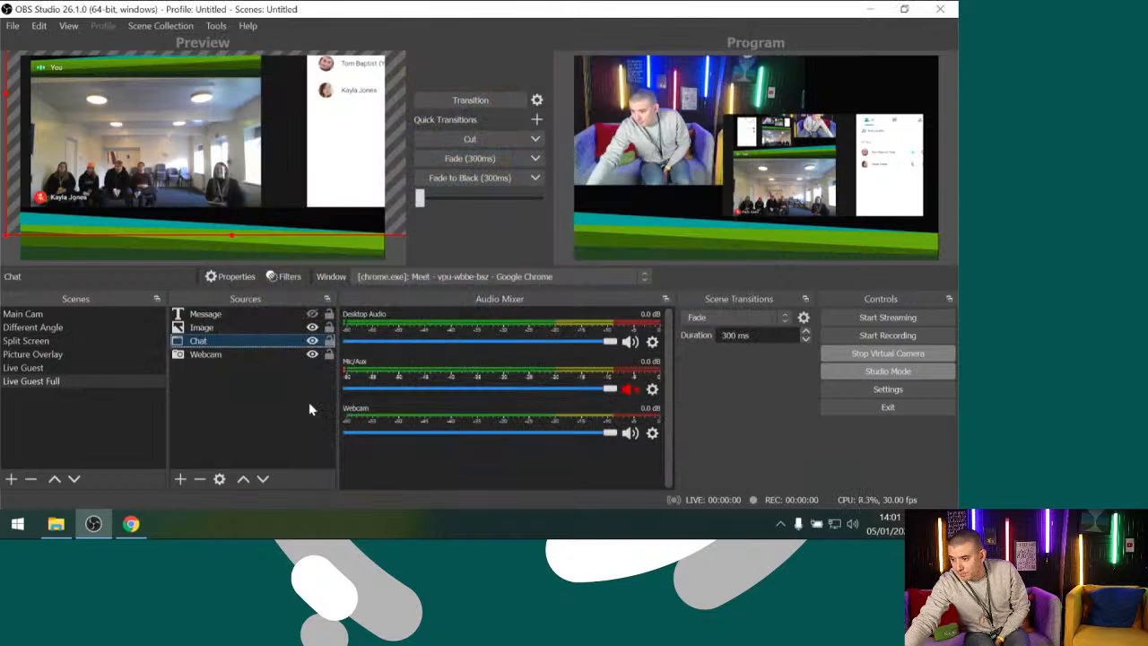
click(244, 402)
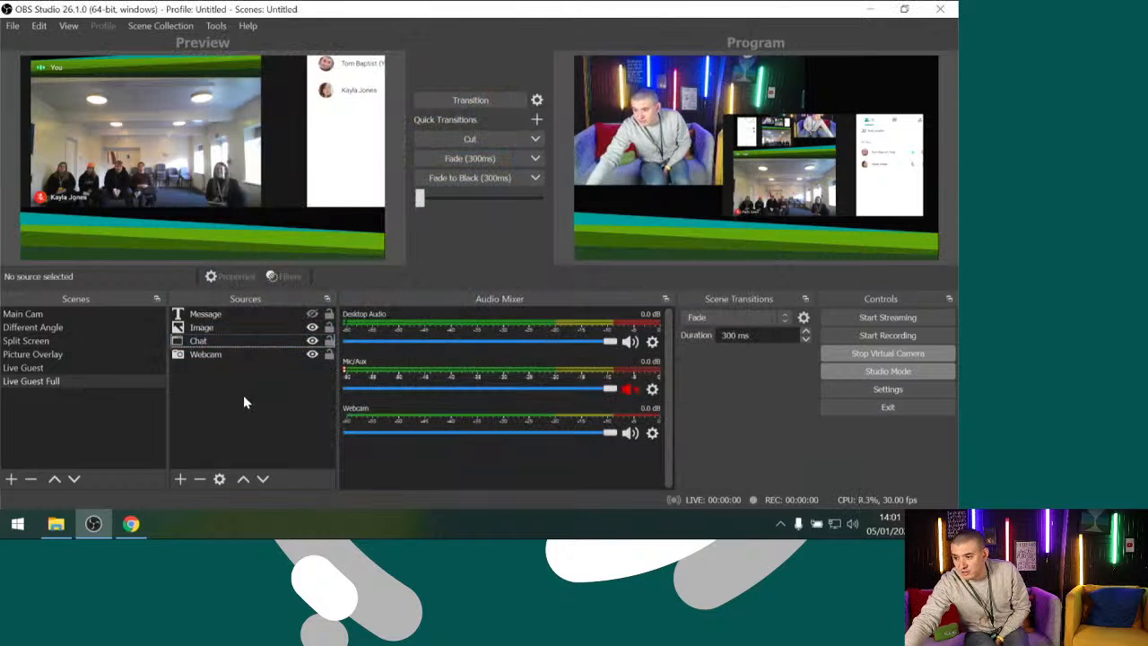
Add a new Audio Output Capture source to Live Guest Full with Speakers (Realtek High Definition Audio(SST)) as its device
click(180, 479)
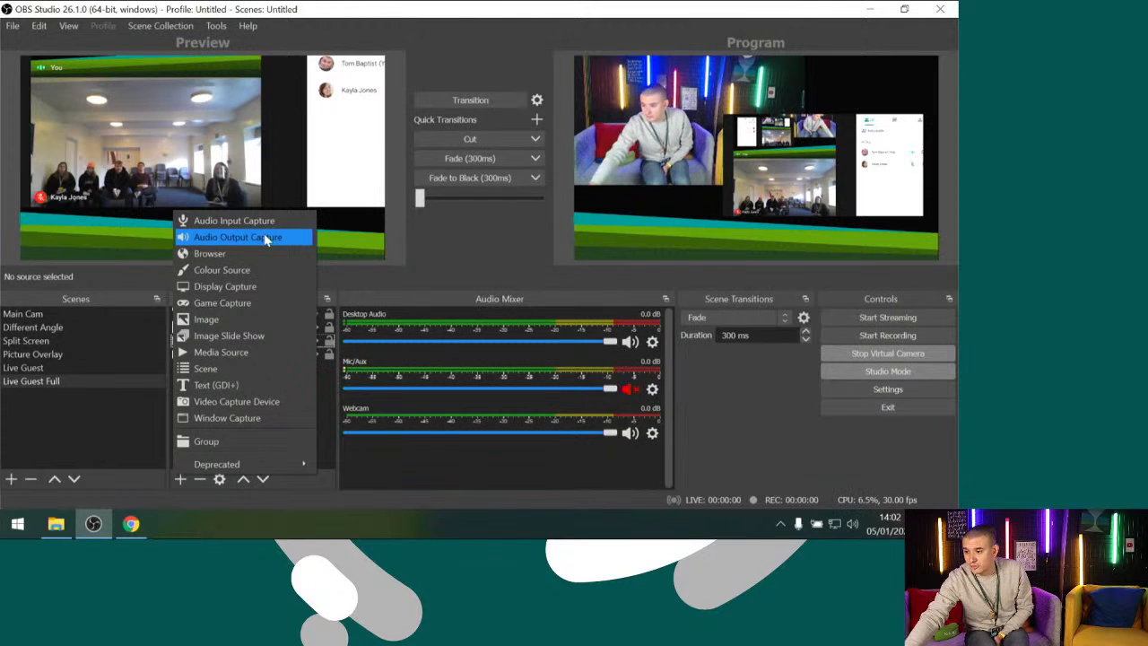
click(266, 239)
click(521, 364)
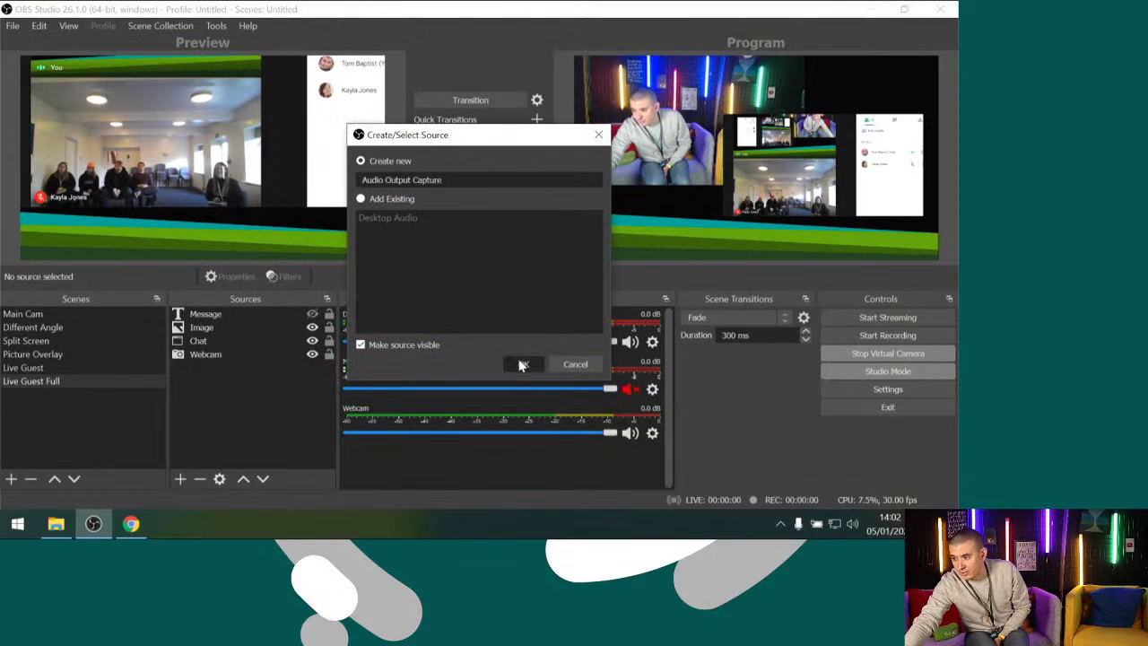
click(328, 70)
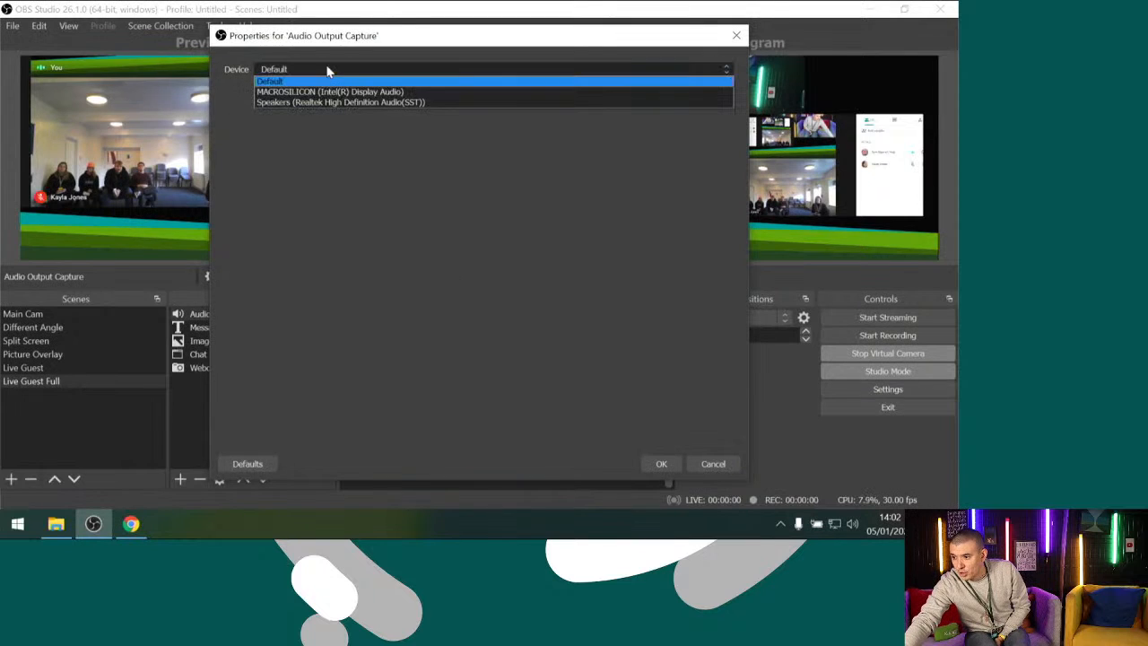
click(380, 102)
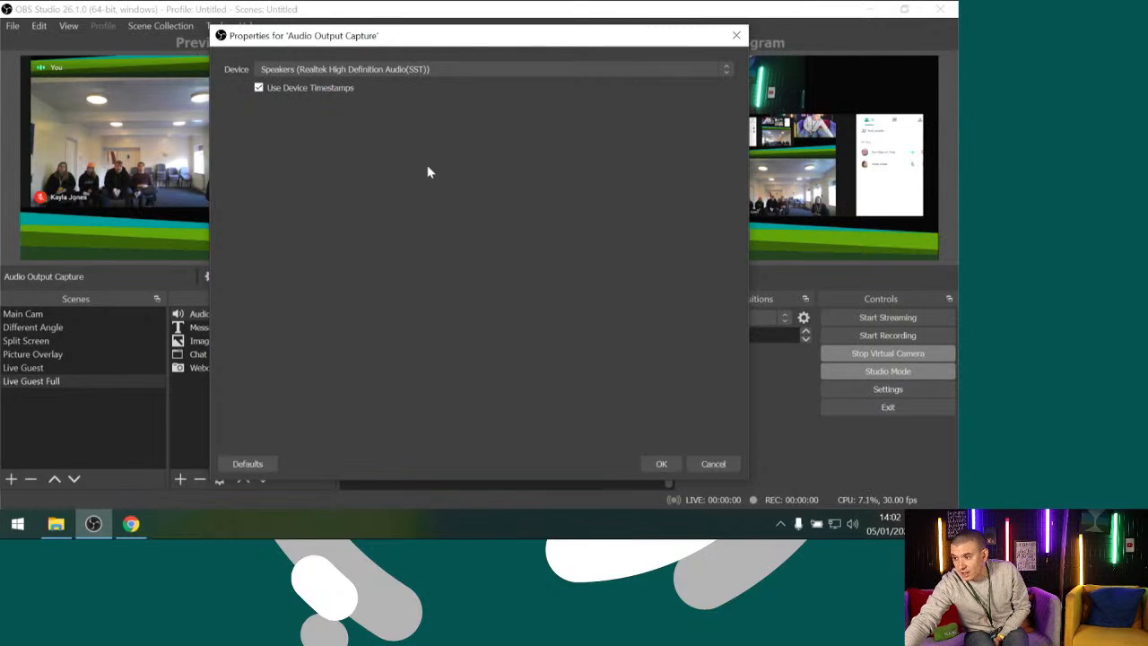
click(661, 464)
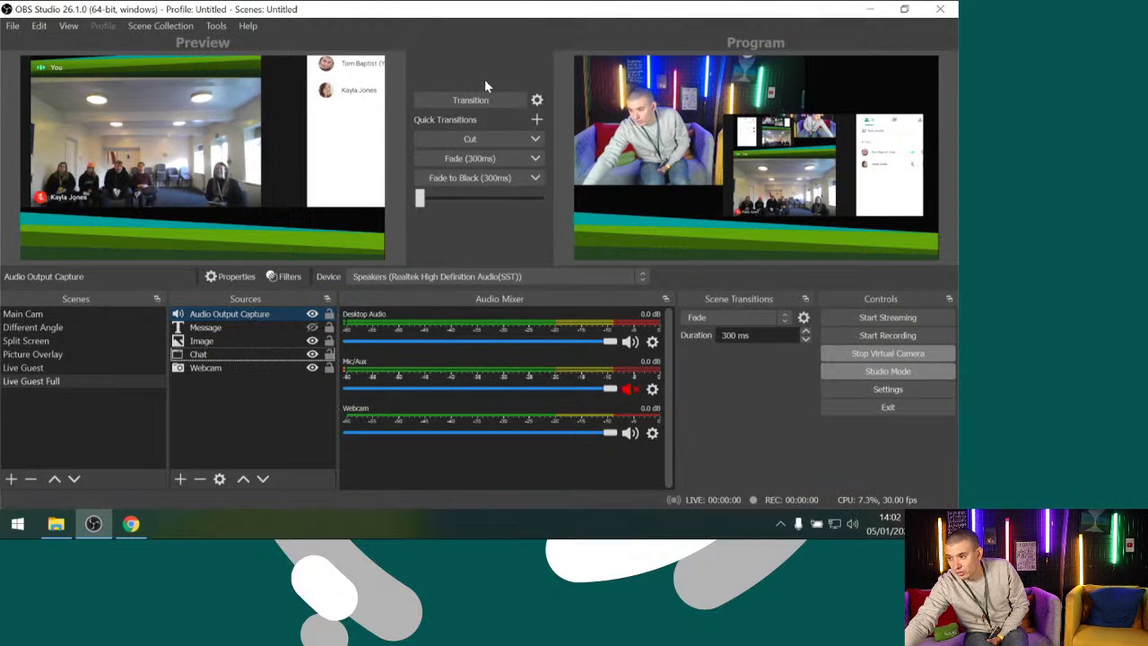
Transition Live Guest Full to Program and back to Live Guest to check the audio sources in the mixer
click(475, 100)
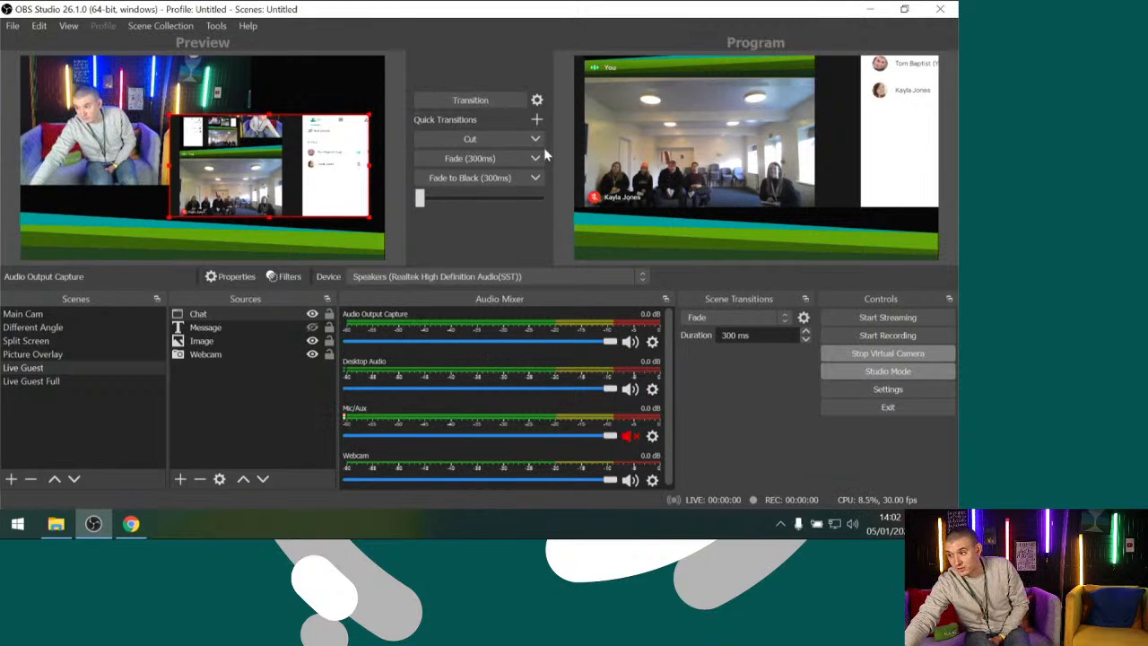
click(481, 100)
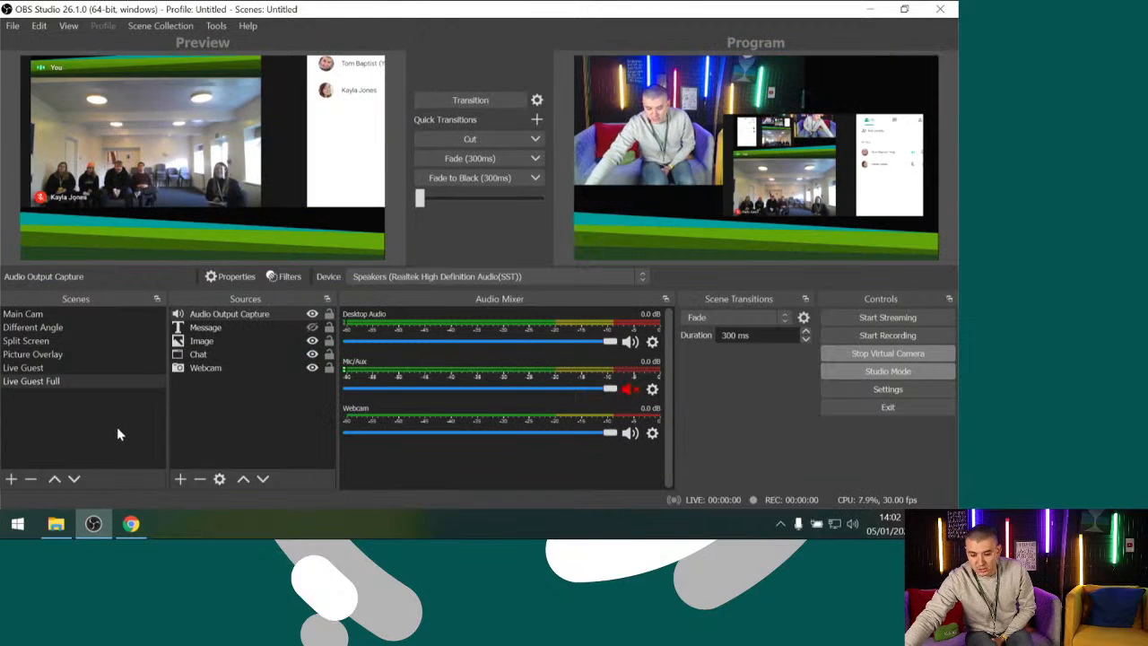
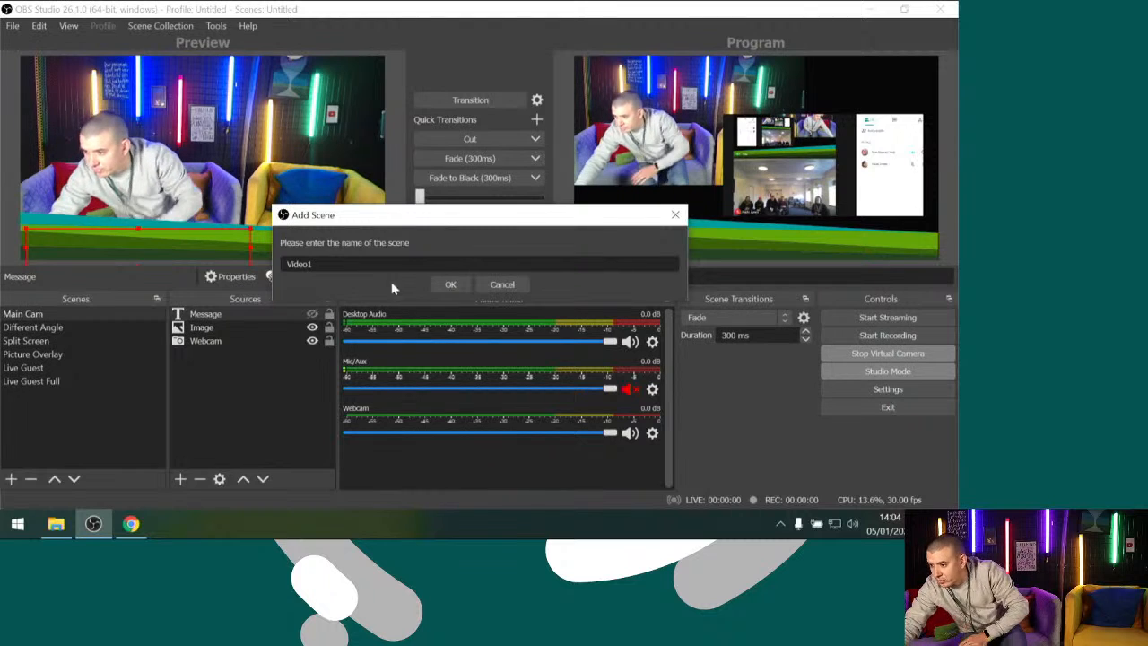
Create the scene Video1, add a new Media Source to it, and browse for its local file
click(438, 286)
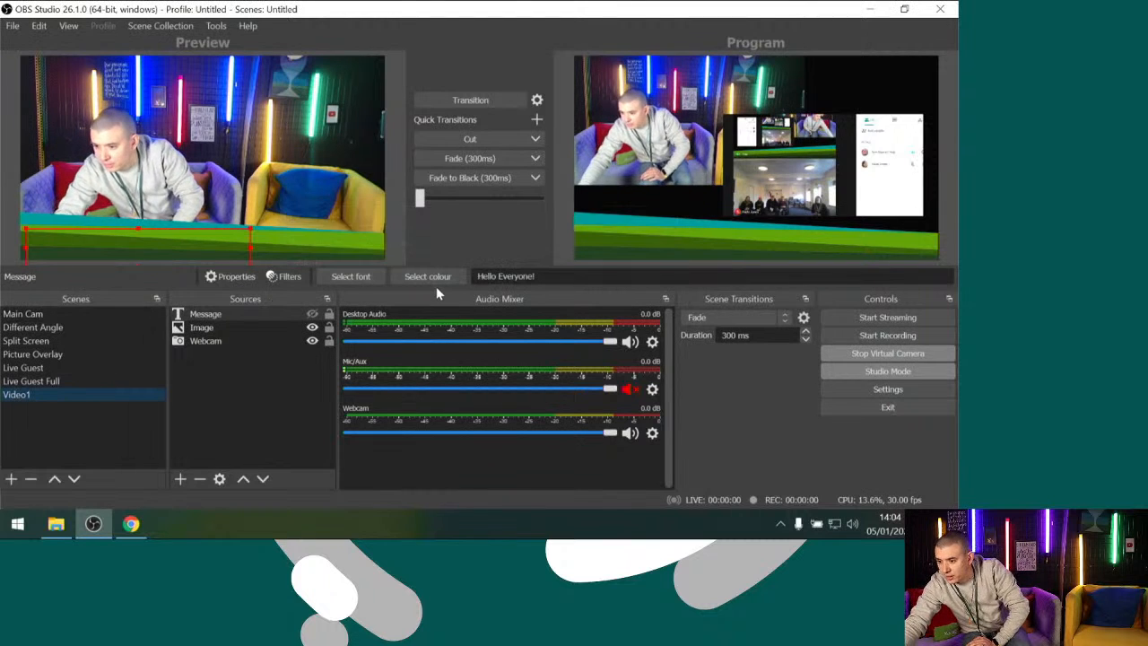
click(211, 389)
click(181, 479)
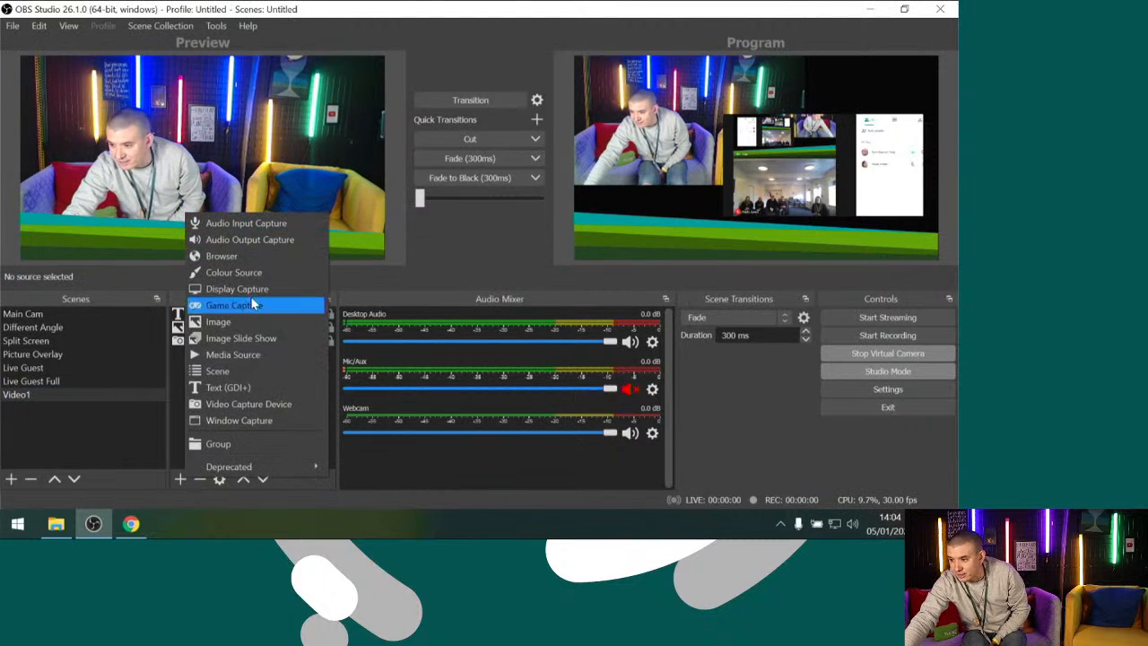
click(253, 361)
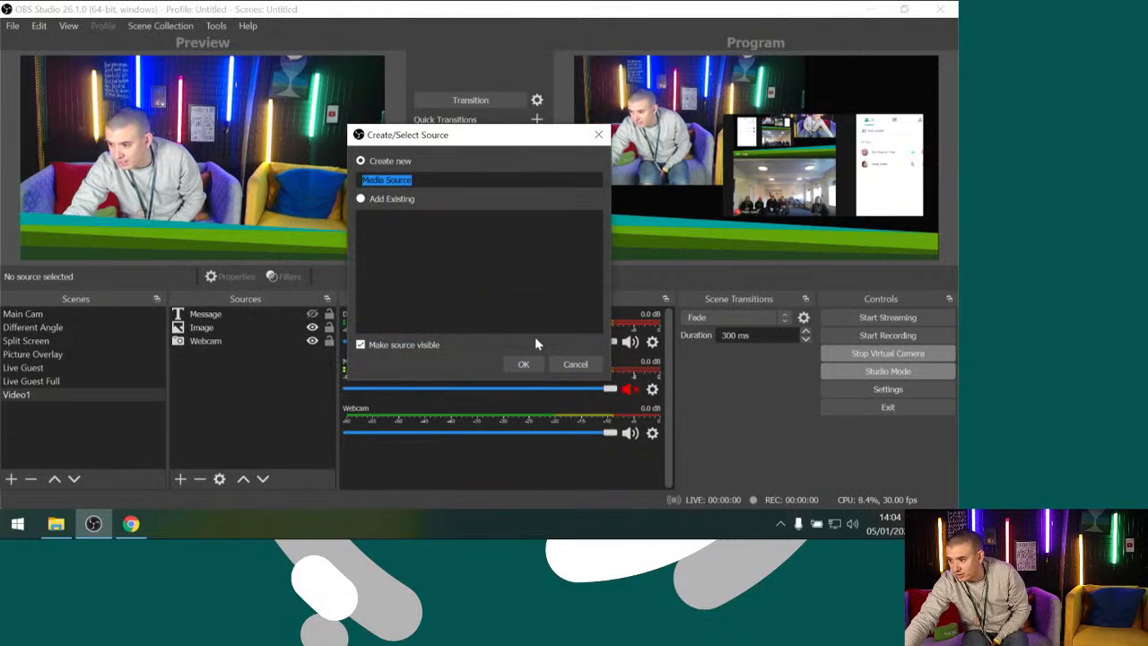
click(522, 362)
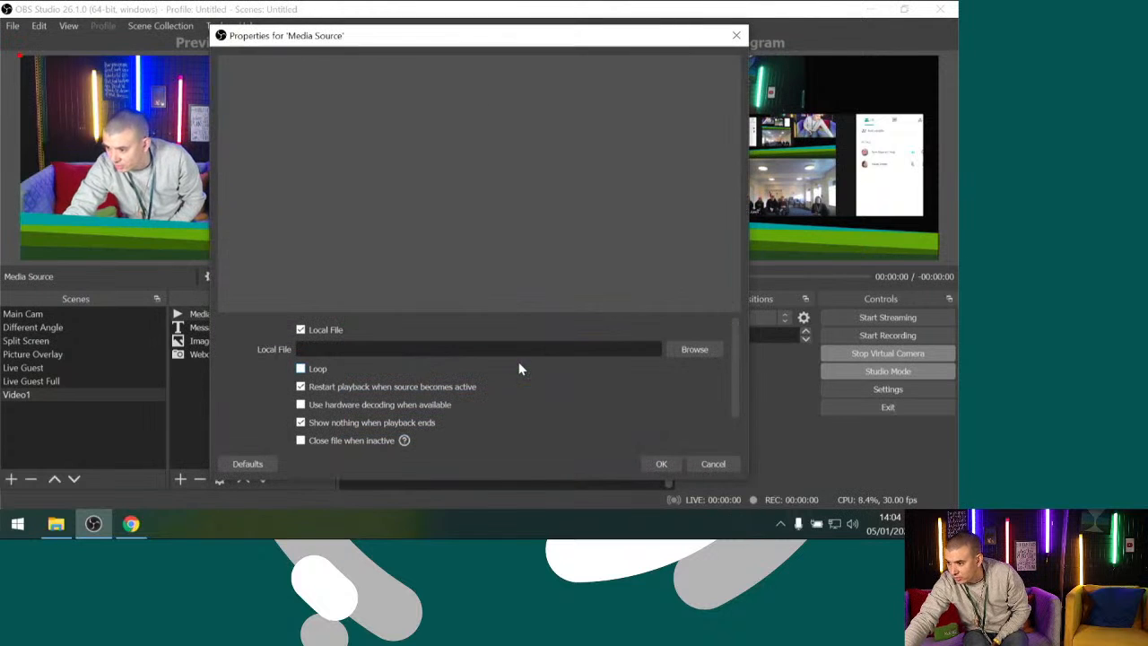
click(692, 349)
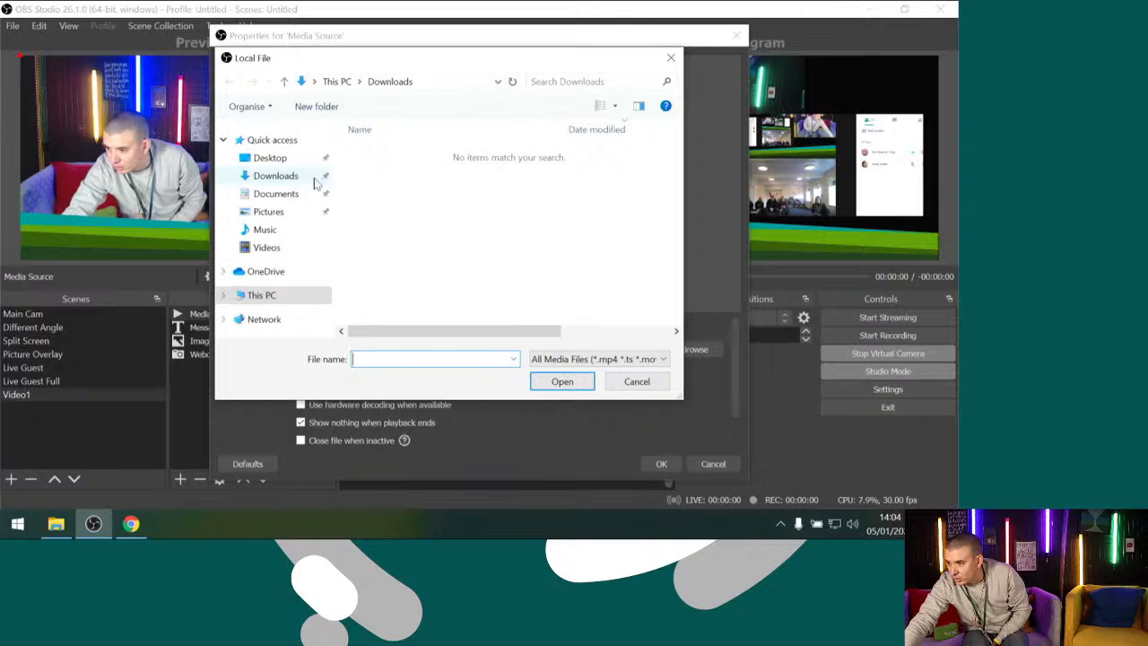
Switch to Chrome, open Google Drive in a new tab, and go to the NDCYS Live shared drive
click(131, 524)
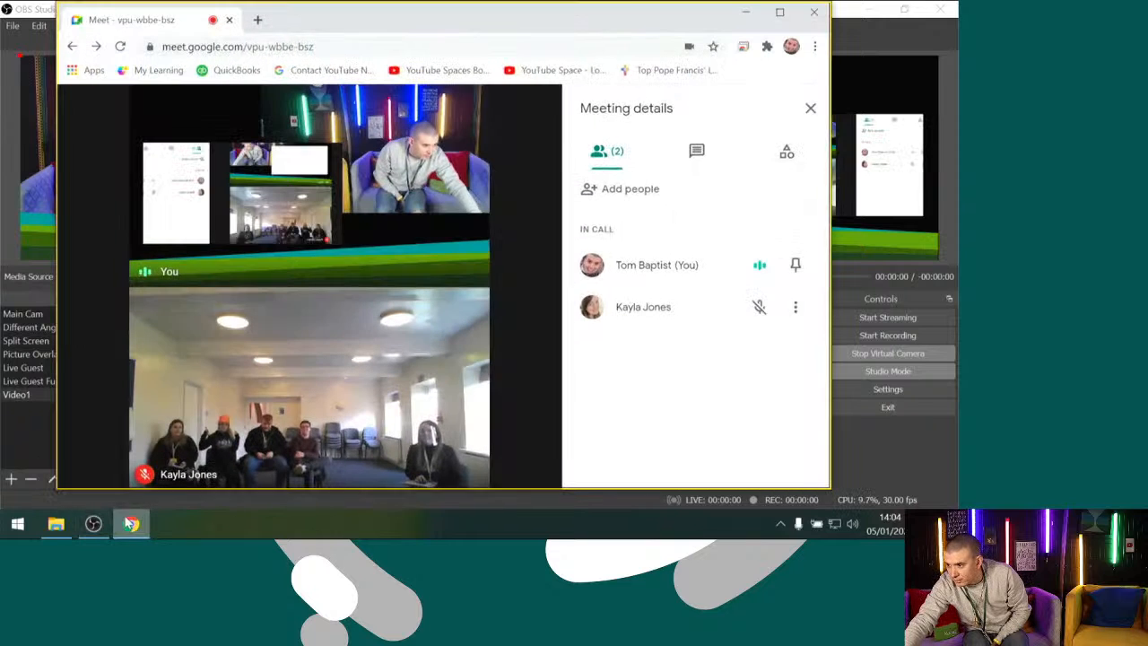
click(256, 28)
text(drive)
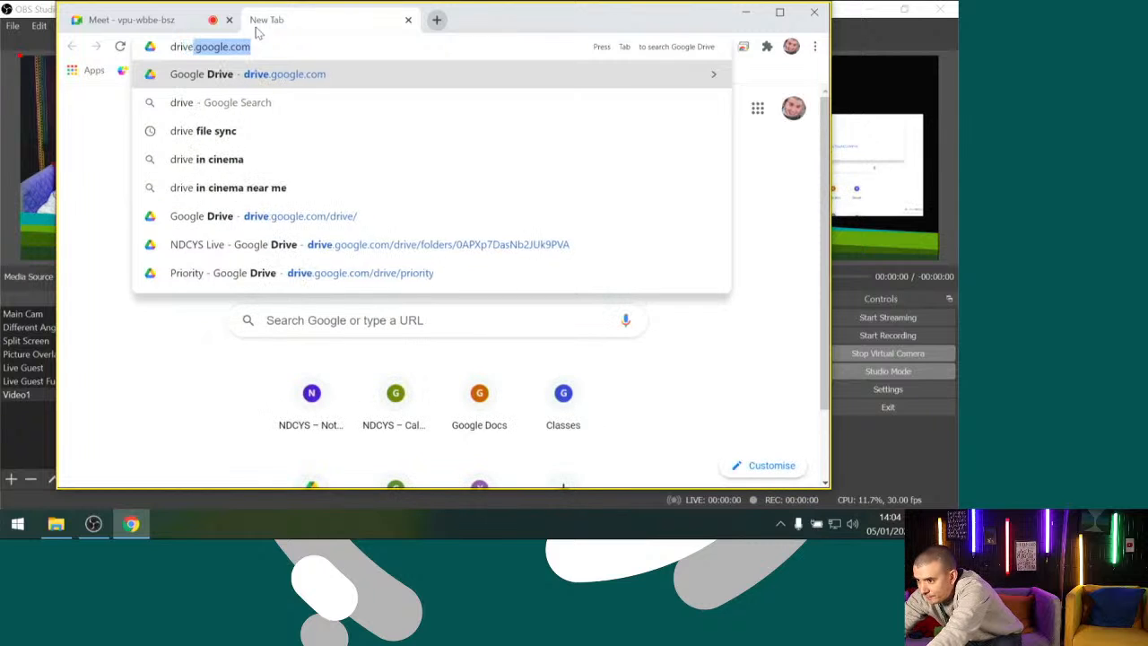
key(Return)
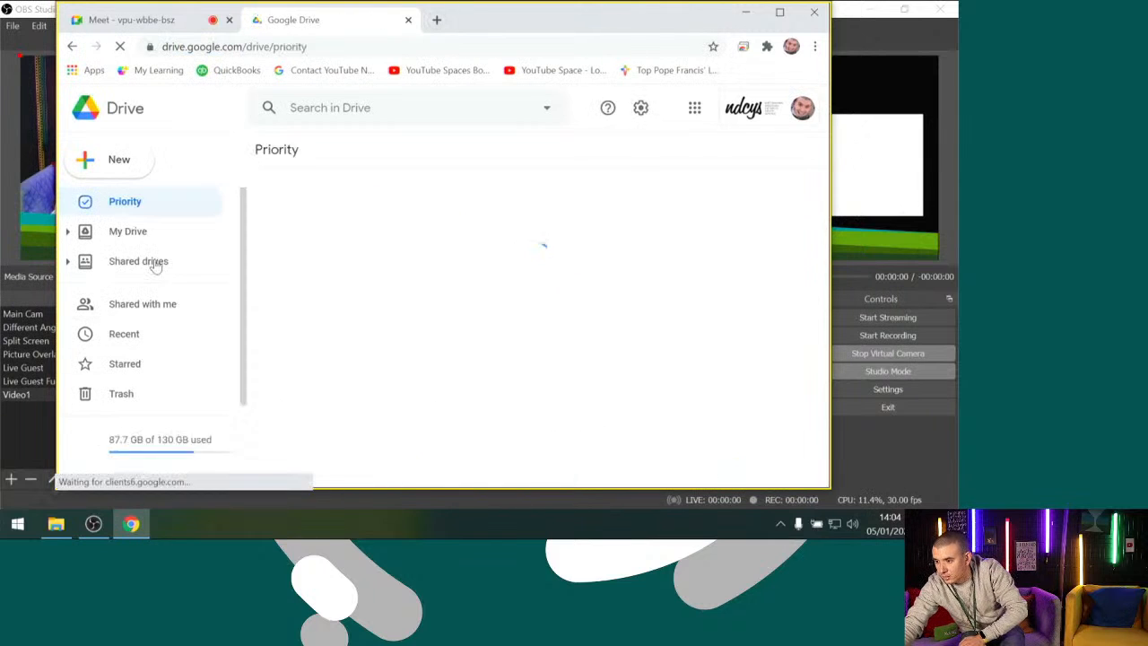
click(154, 262)
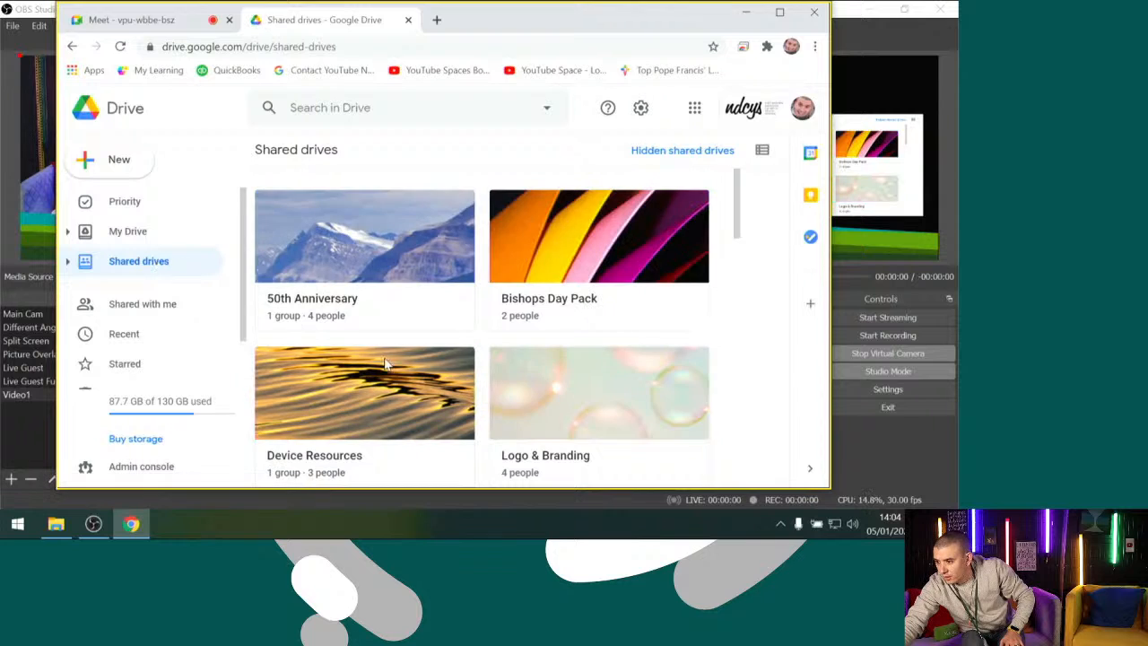
scroll(386, 364, down, 5)
scroll(384, 359, down, 1)
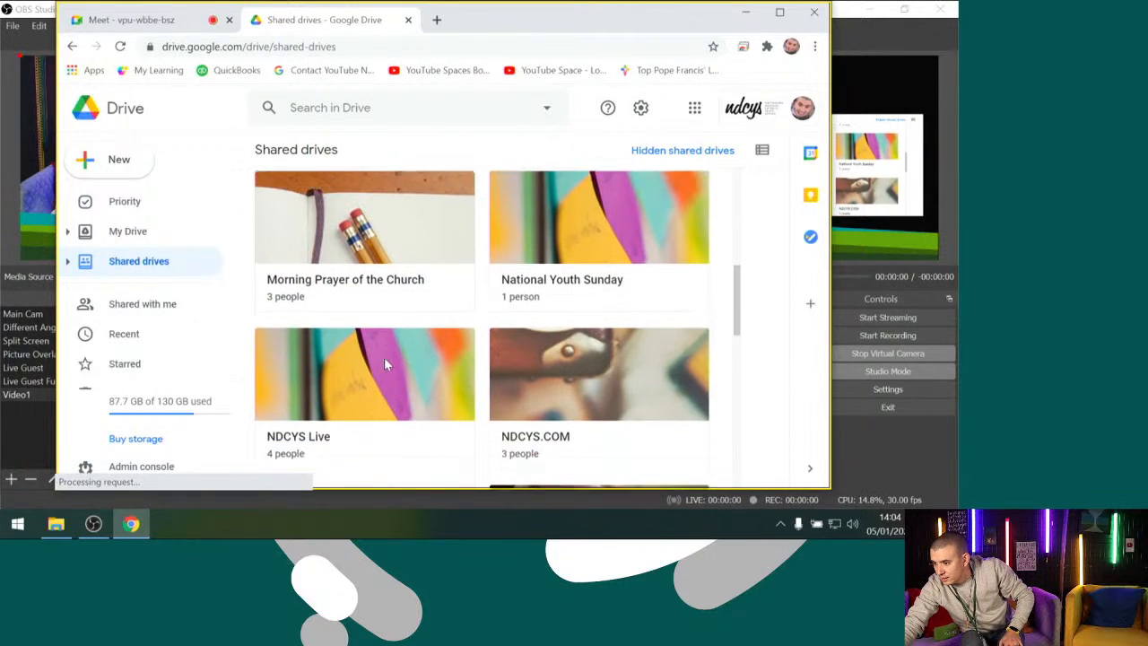
click(384, 358)
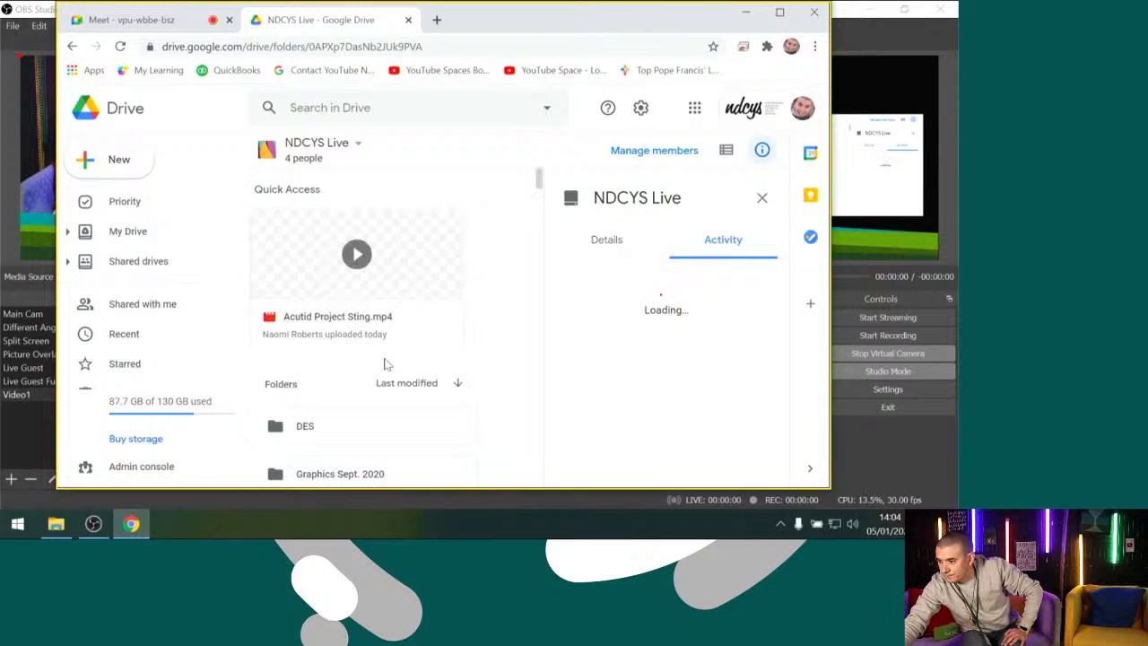
Download Acutid Project Sting.mp4 from the shared drive and return to the file selection in OBS Studio
right_click(432, 334)
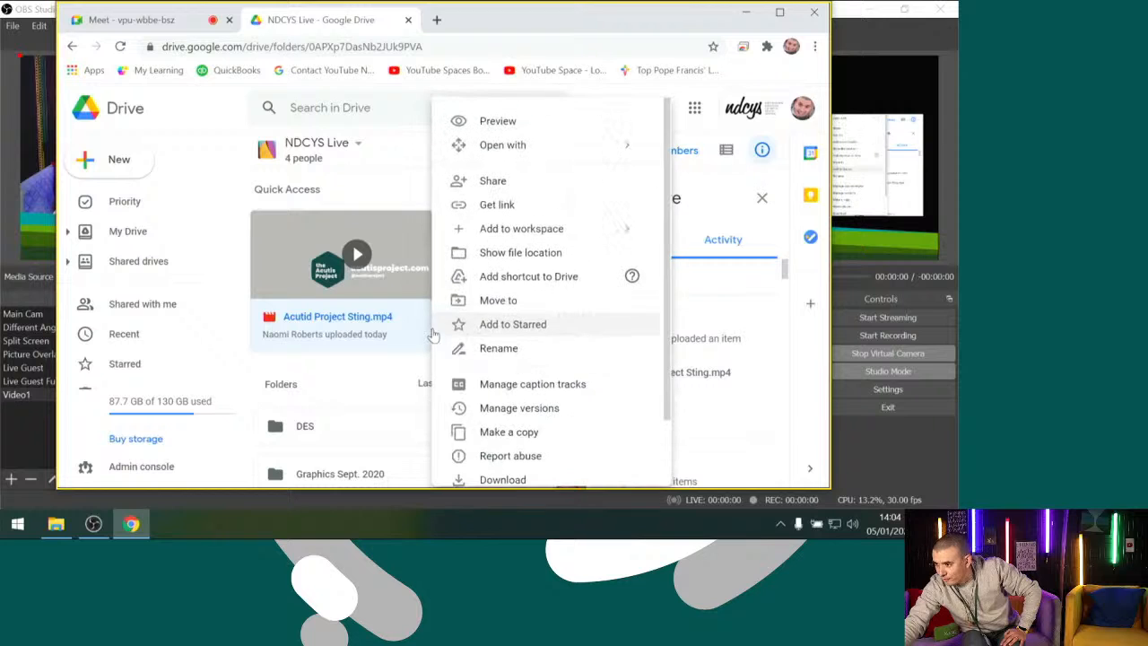
click(504, 480)
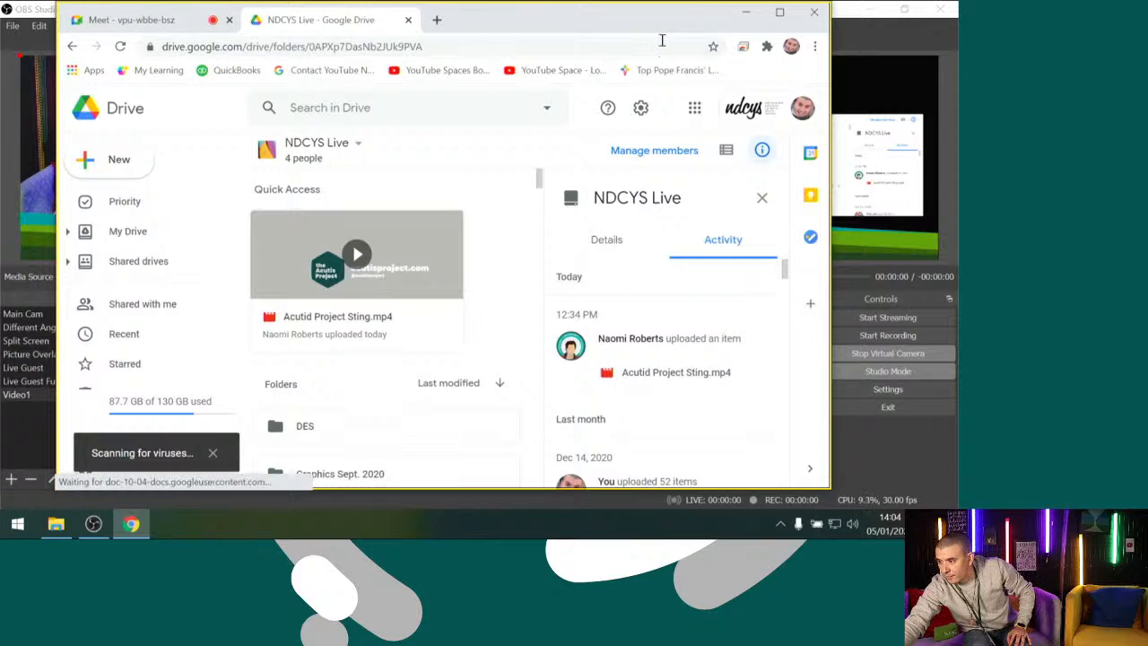
click(745, 13)
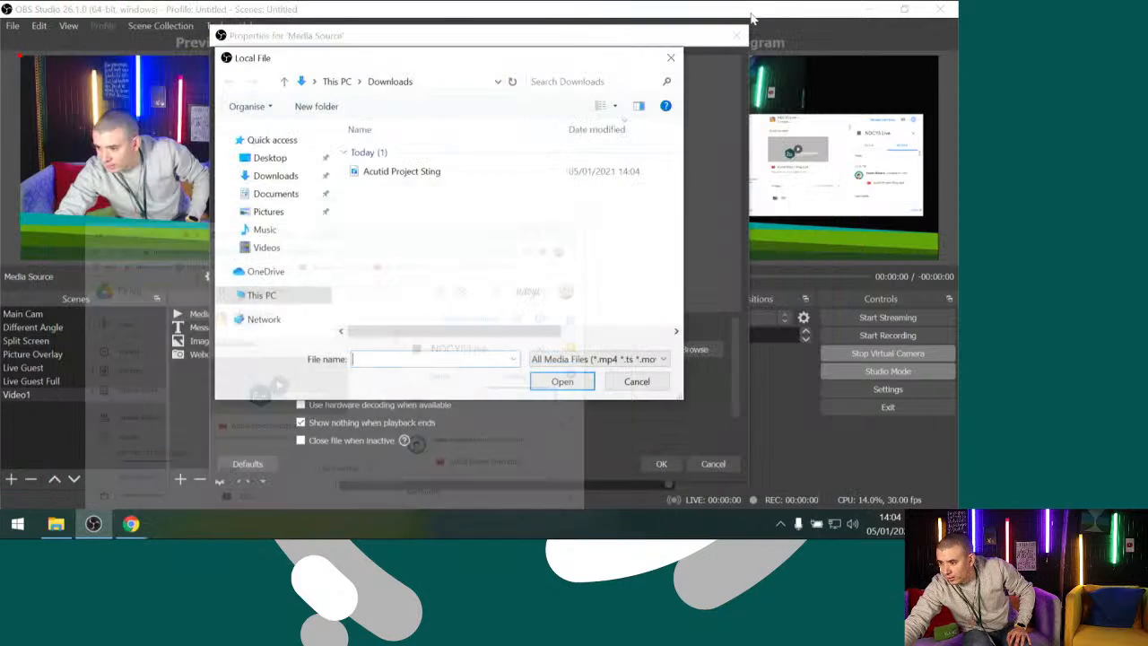
Load Acutid Project Sting with hardware decoding and closing when inactive enabled, and transition Video1 to Program
click(405, 180)
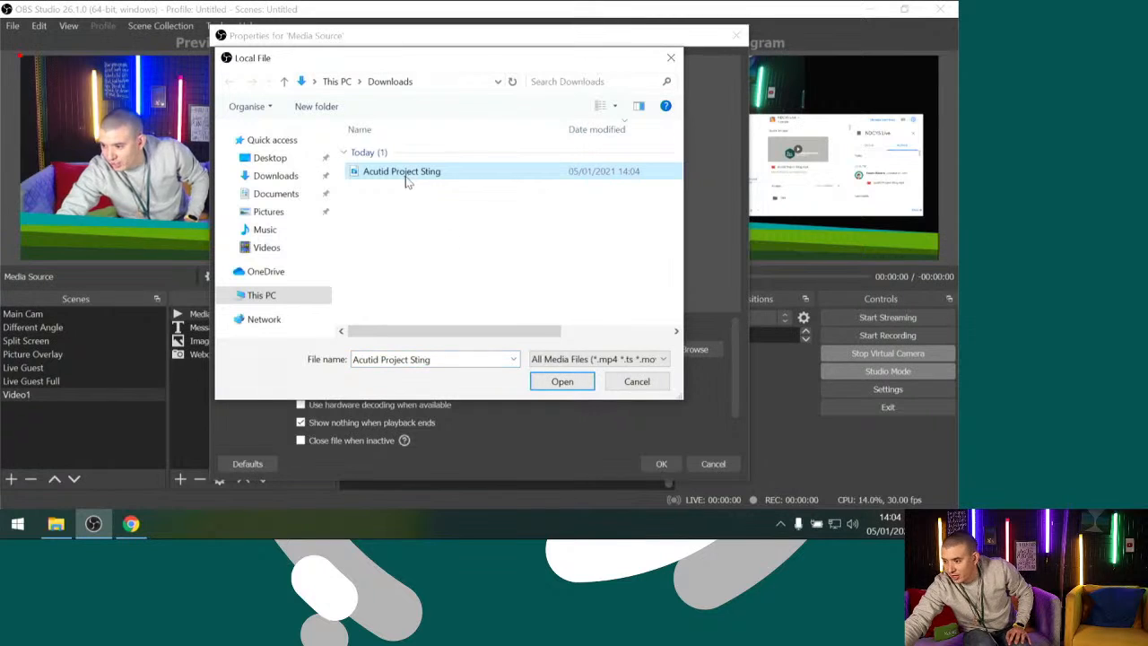
click(563, 381)
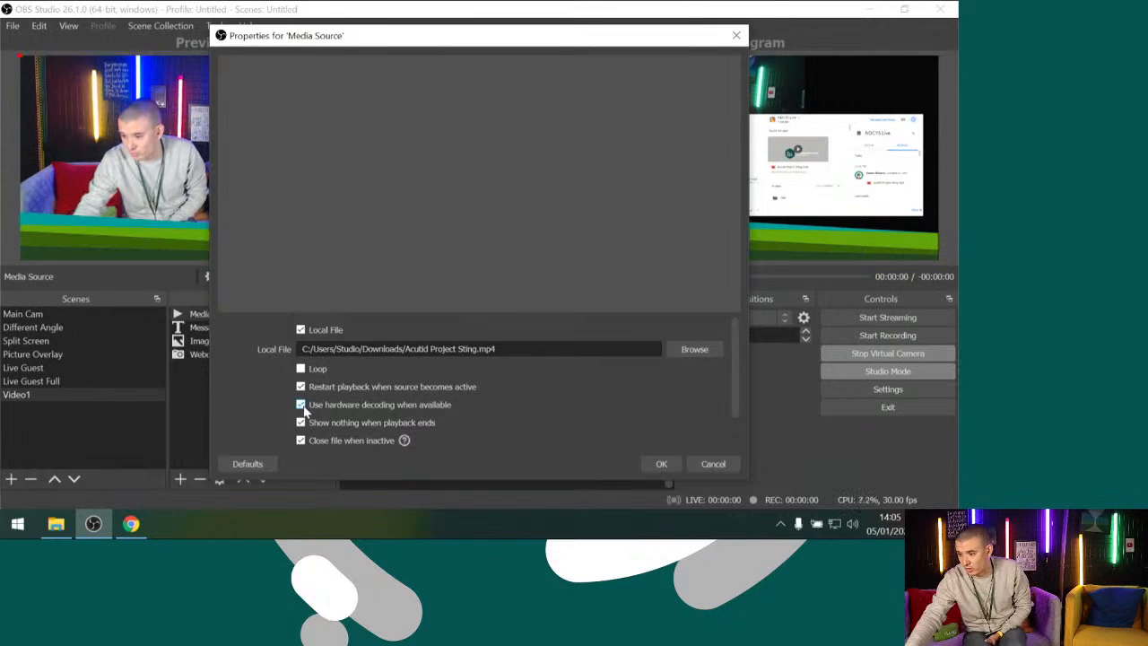
click(662, 463)
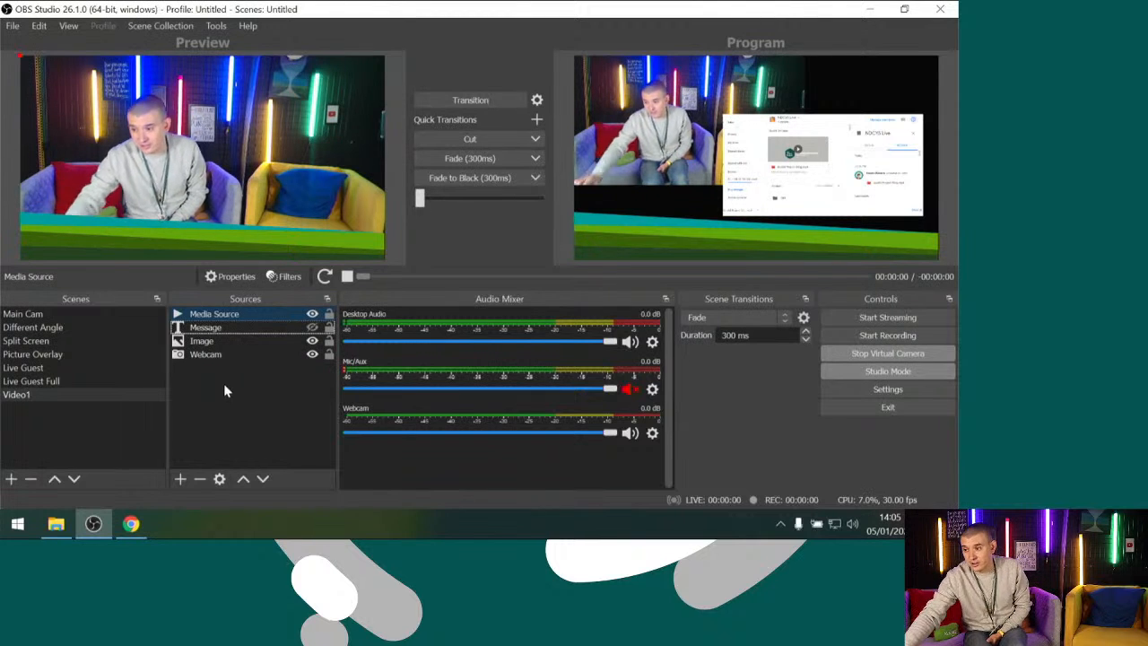
click(465, 100)
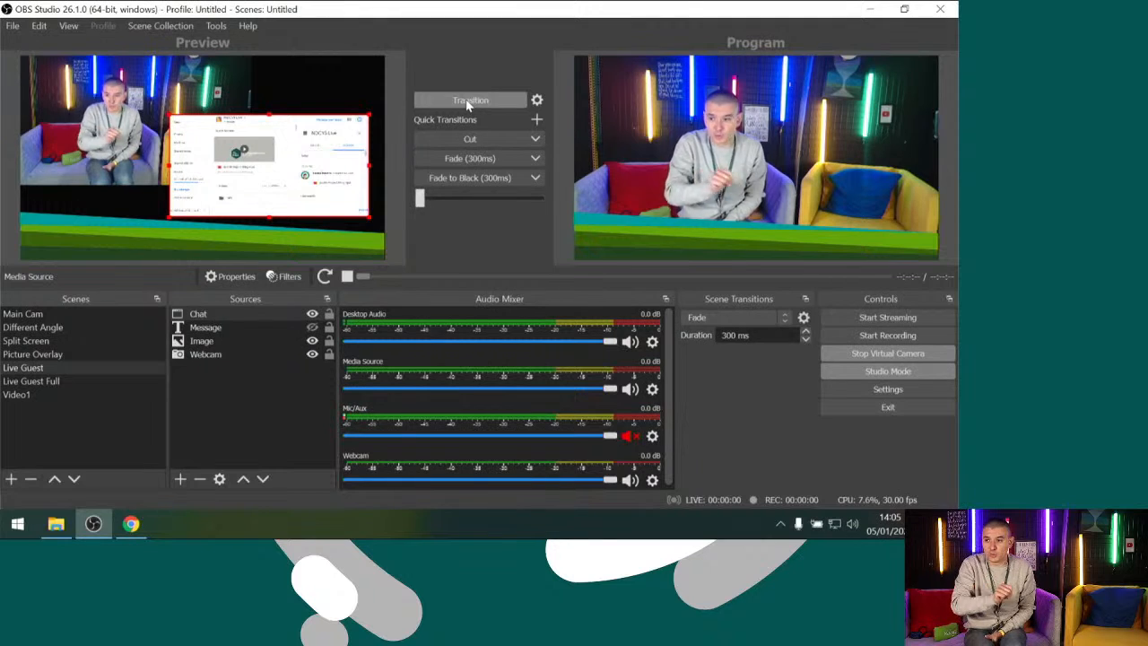
Duplicate the Video1 scene as Video1 2
click(23, 400)
right_click(23, 400)
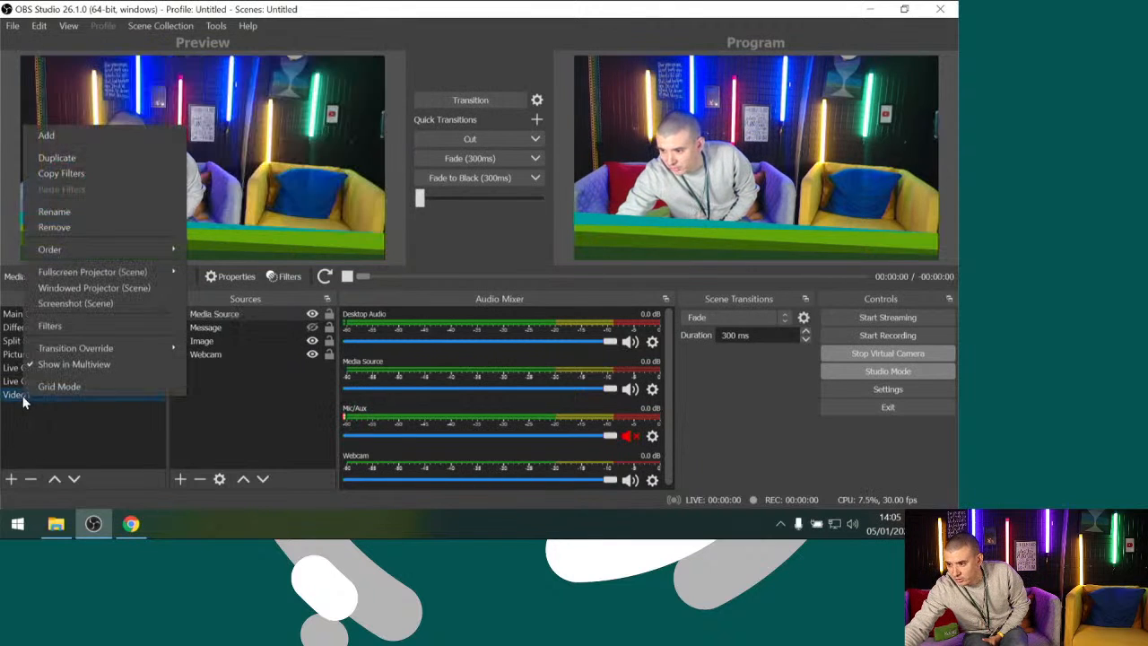
click(94, 156)
click(448, 284)
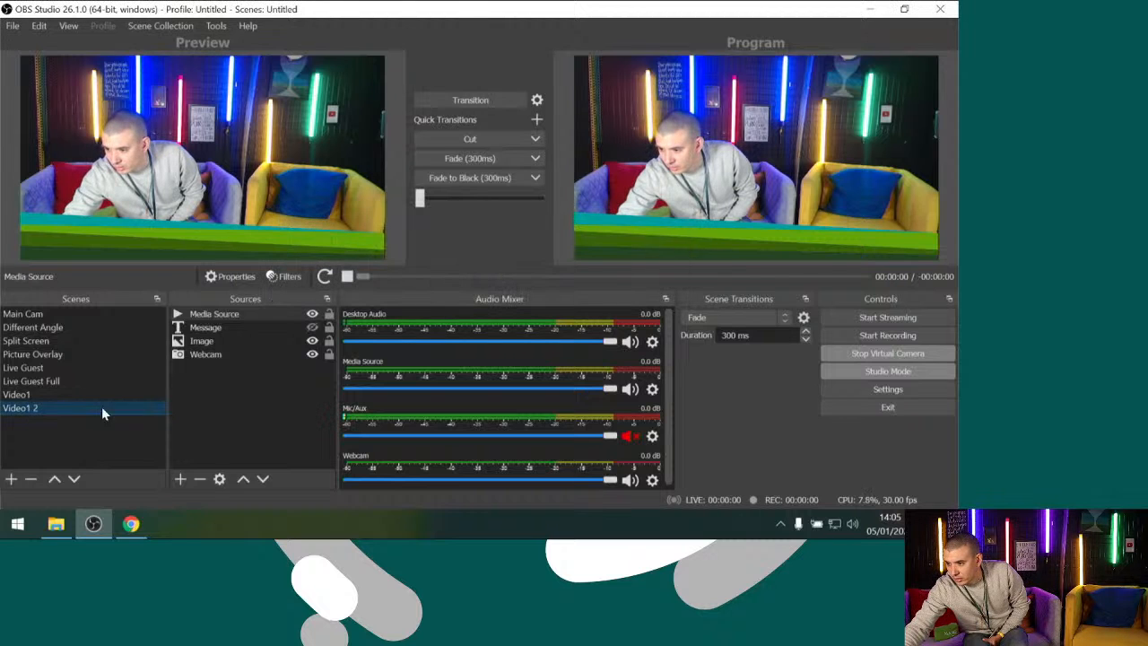
Remove the Message, Image and Webcam sources from Video1 2, keeping only the Media Source
click(46, 409)
click(205, 328)
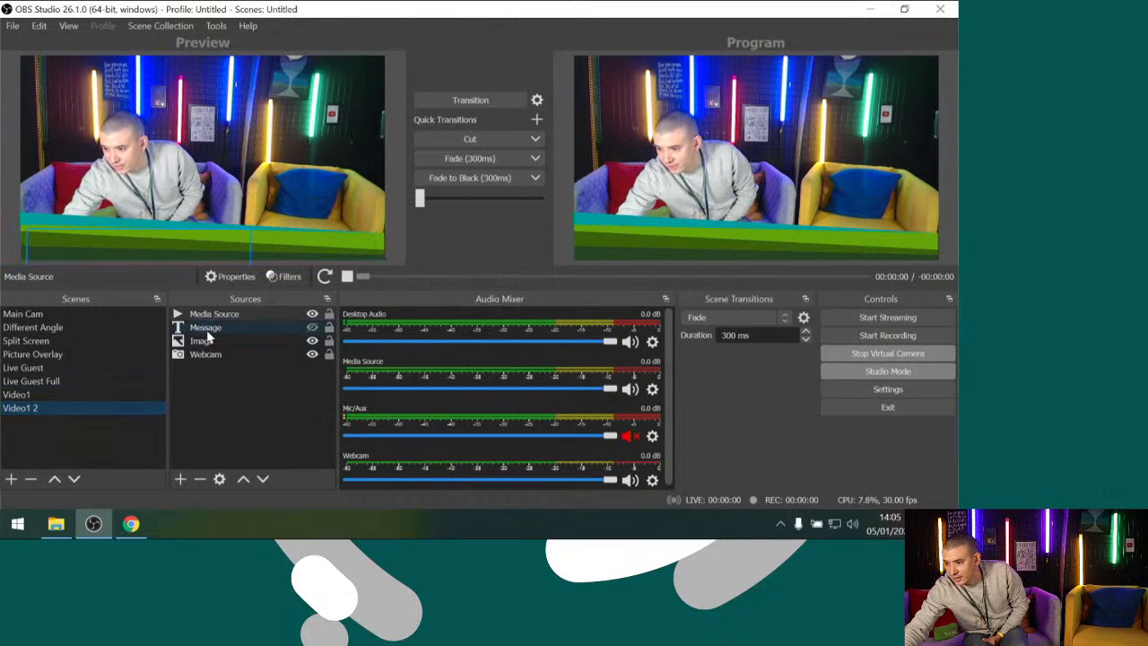
key(shift+Down)
key(shift+Down)
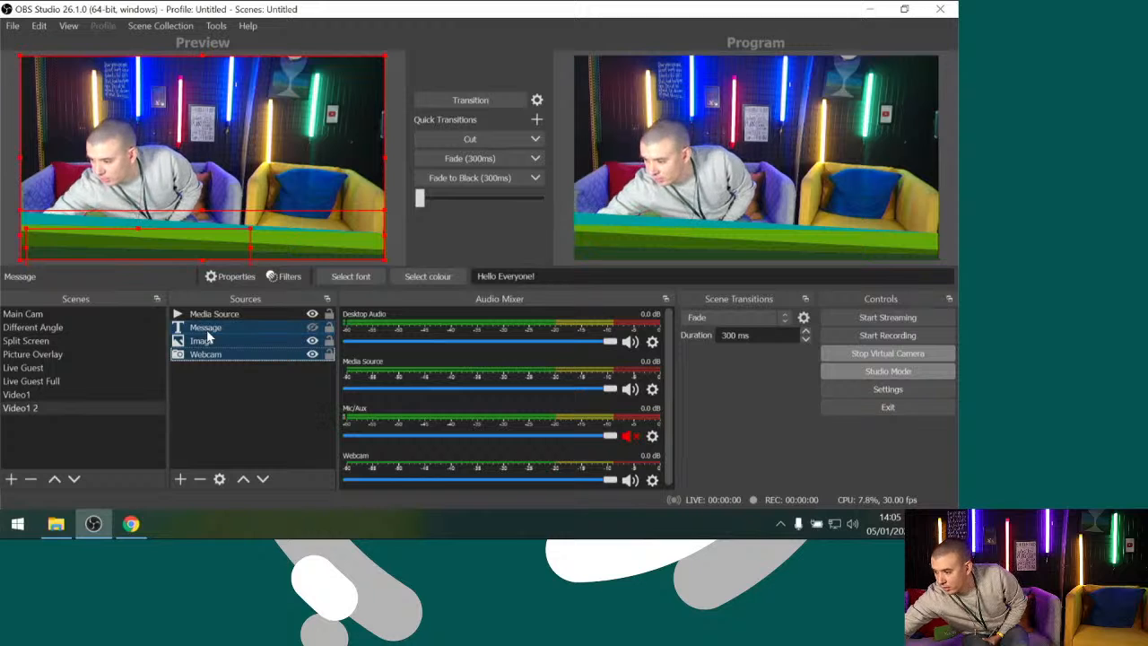
key(Delete)
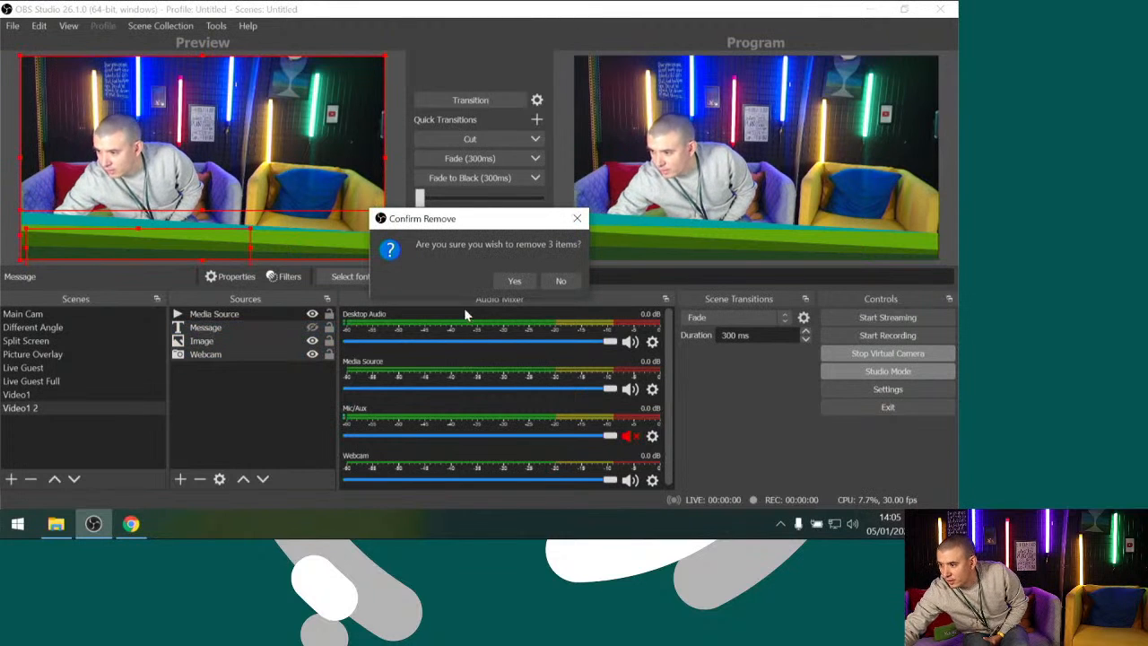
click(513, 281)
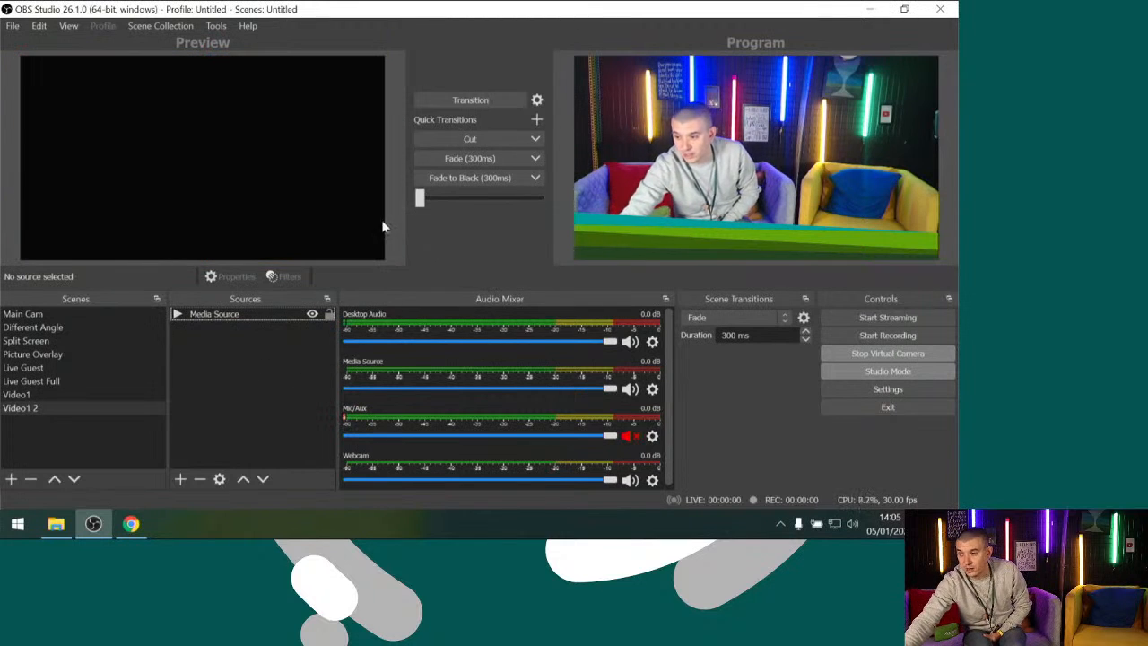
Transition back and forth between Video1 2 and Video1, and compare Main Cam and Video1 in Preview
click(456, 104)
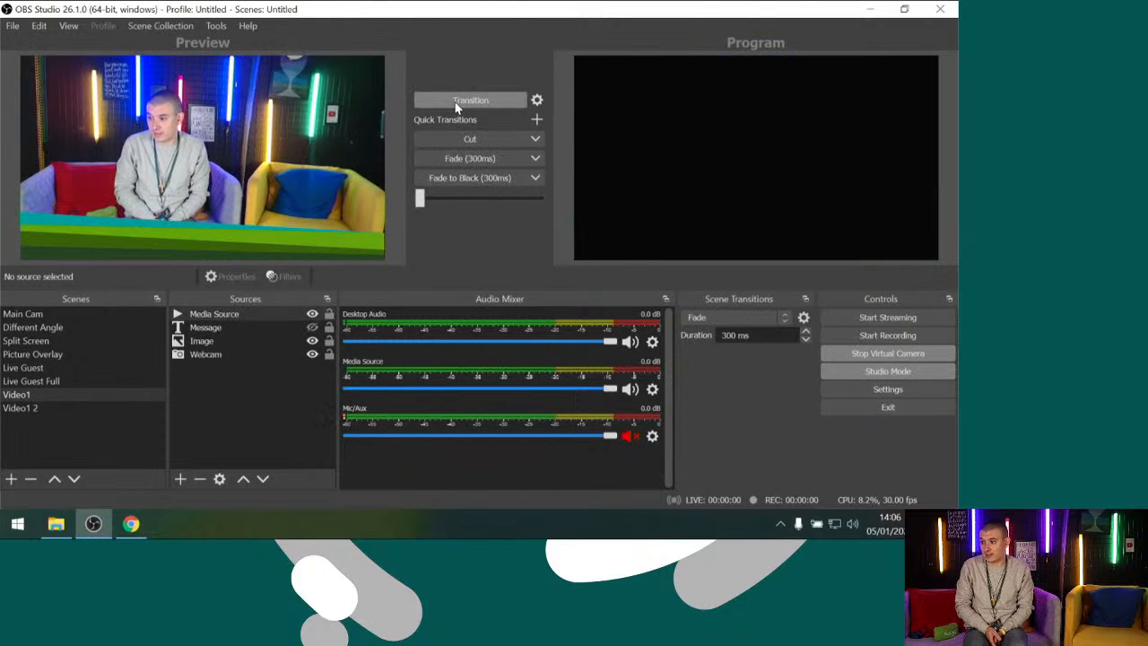
click(456, 104)
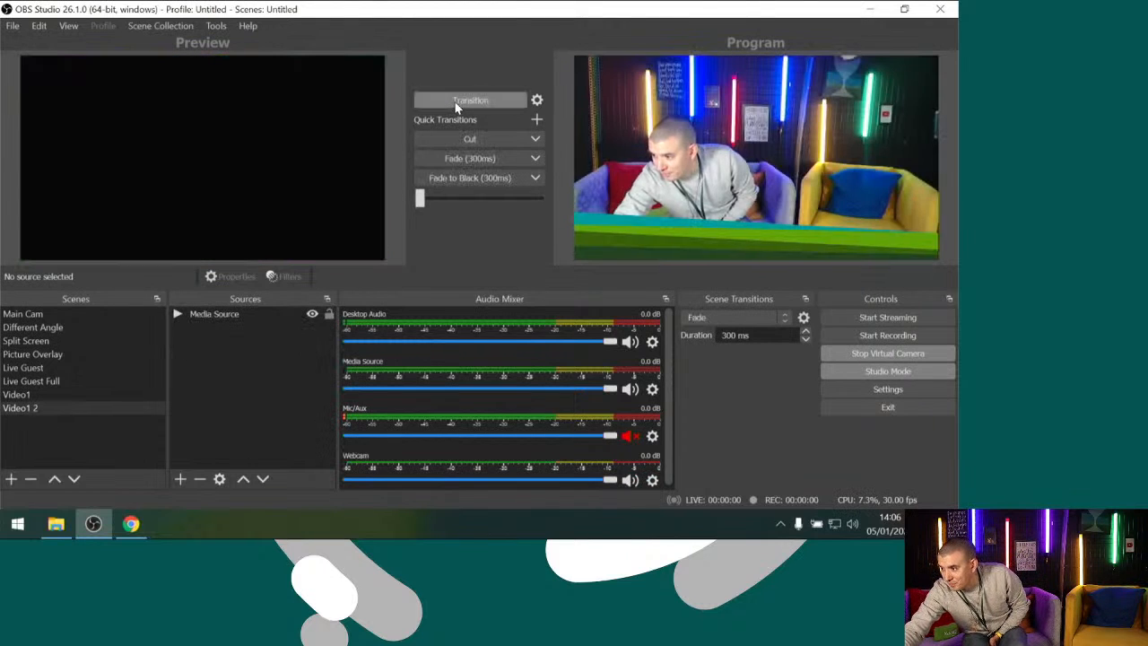
click(455, 104)
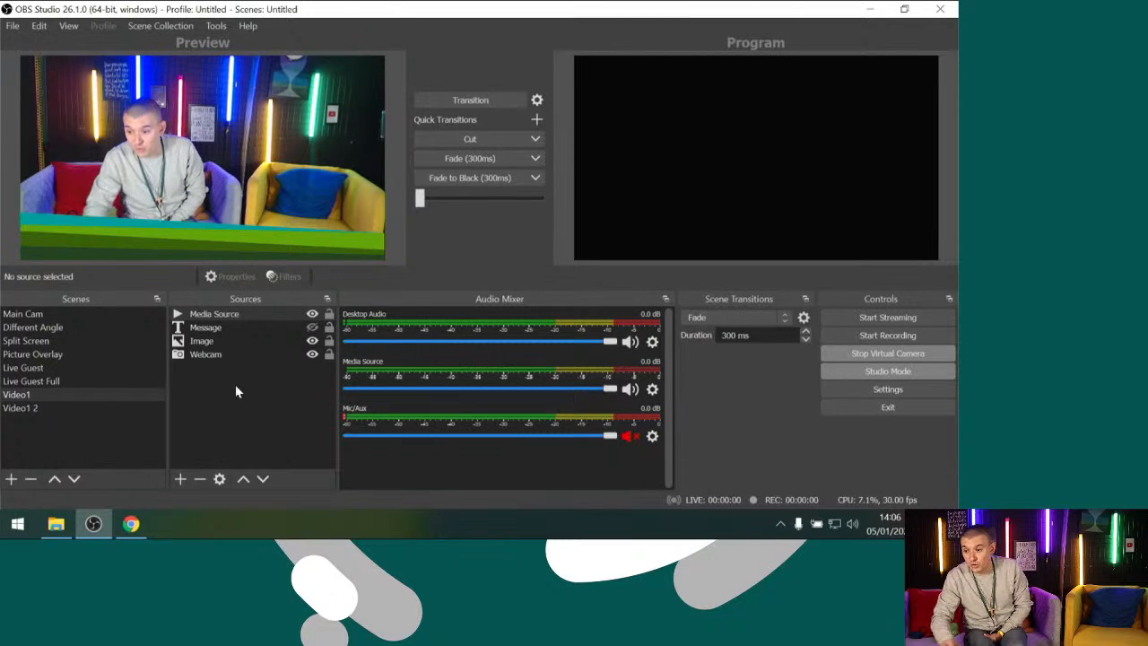
click(40, 314)
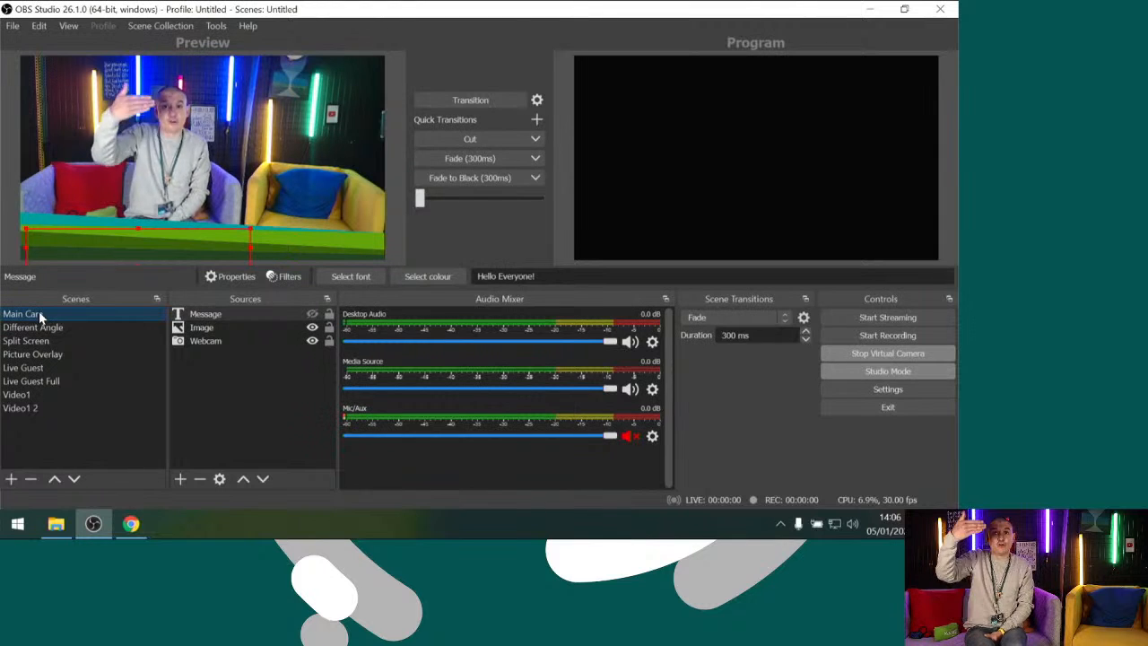
click(18, 395)
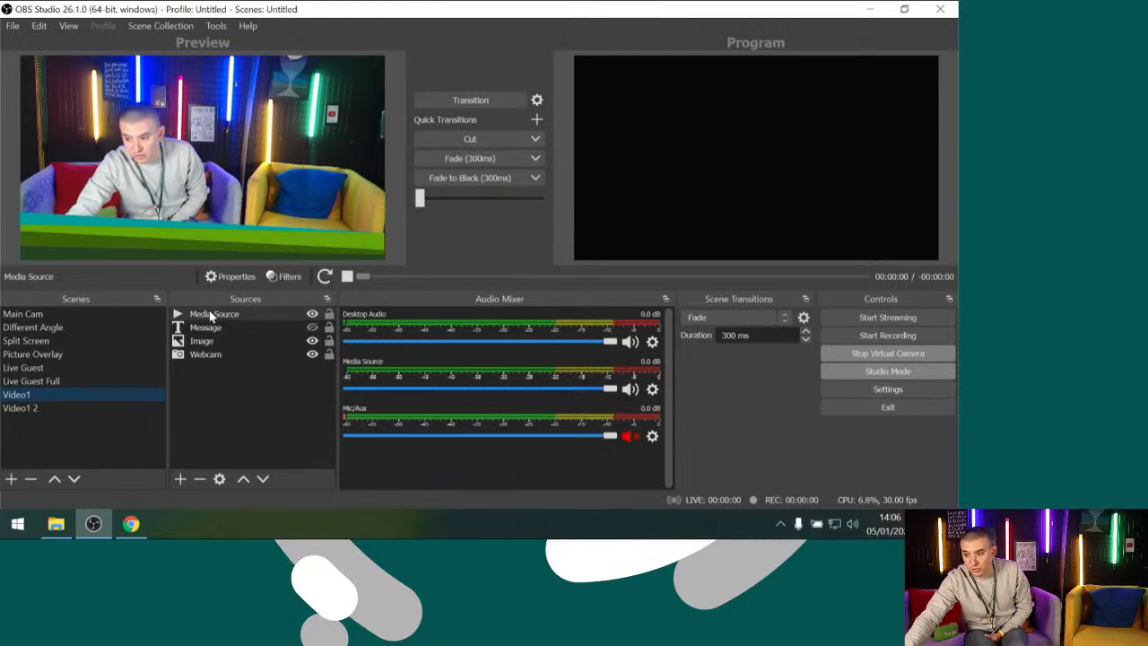
Delete the Video1 2 scene
click(60, 412)
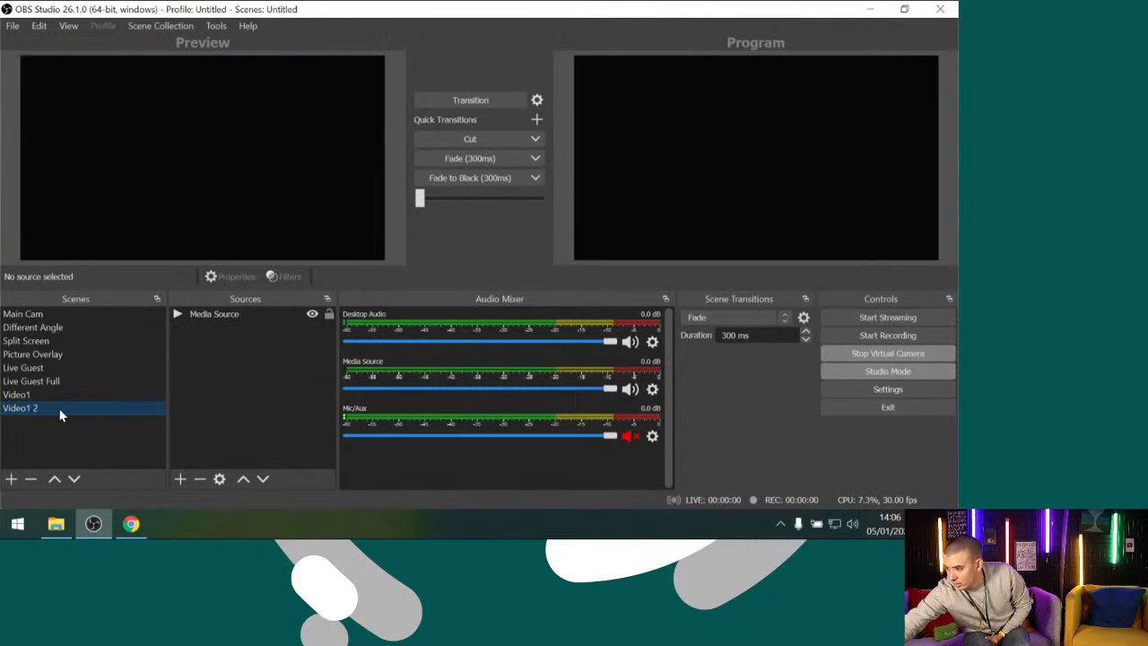
key(Delete)
click(510, 285)
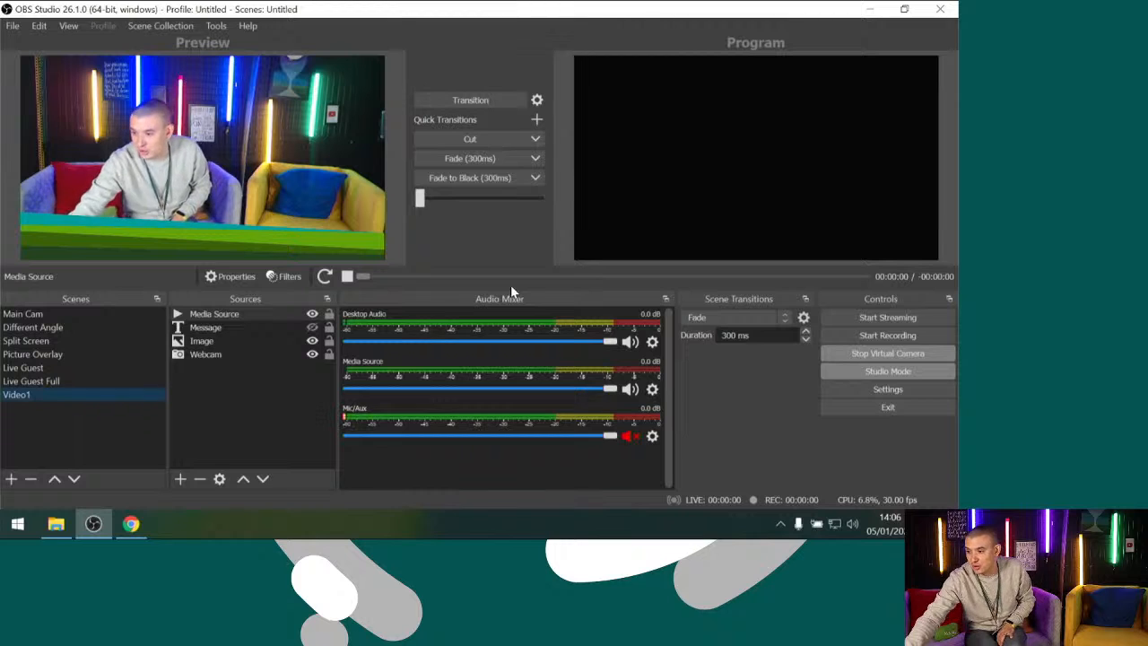
Stop the Media Source playback, transition Video1 to Program, and restart the video from the media controls
click(347, 277)
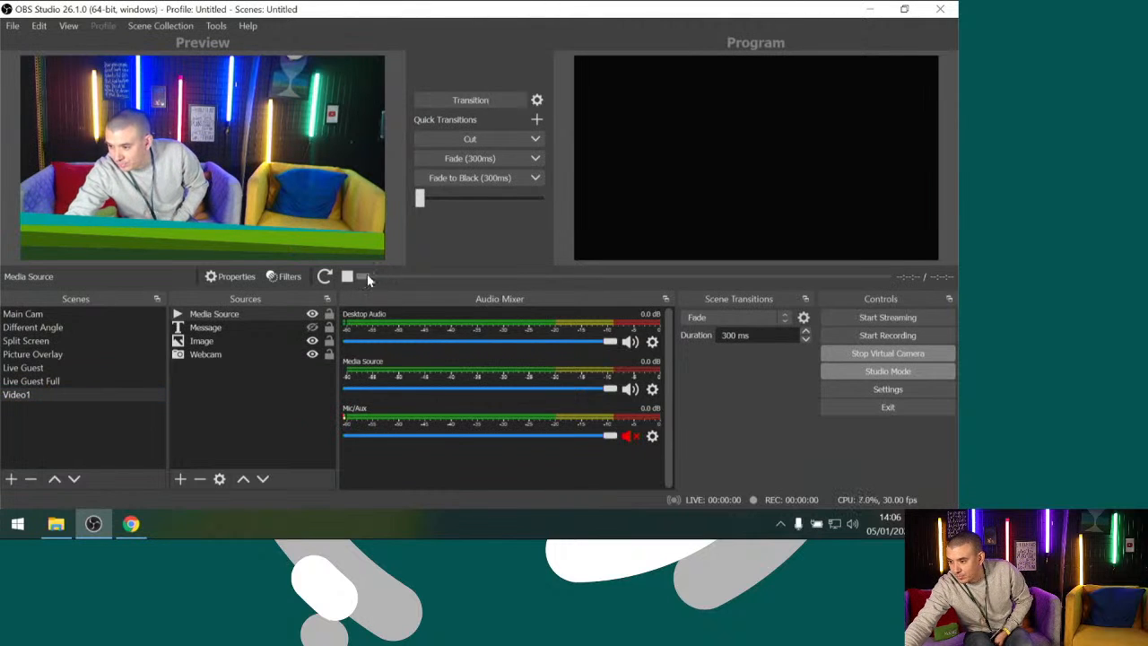
click(471, 104)
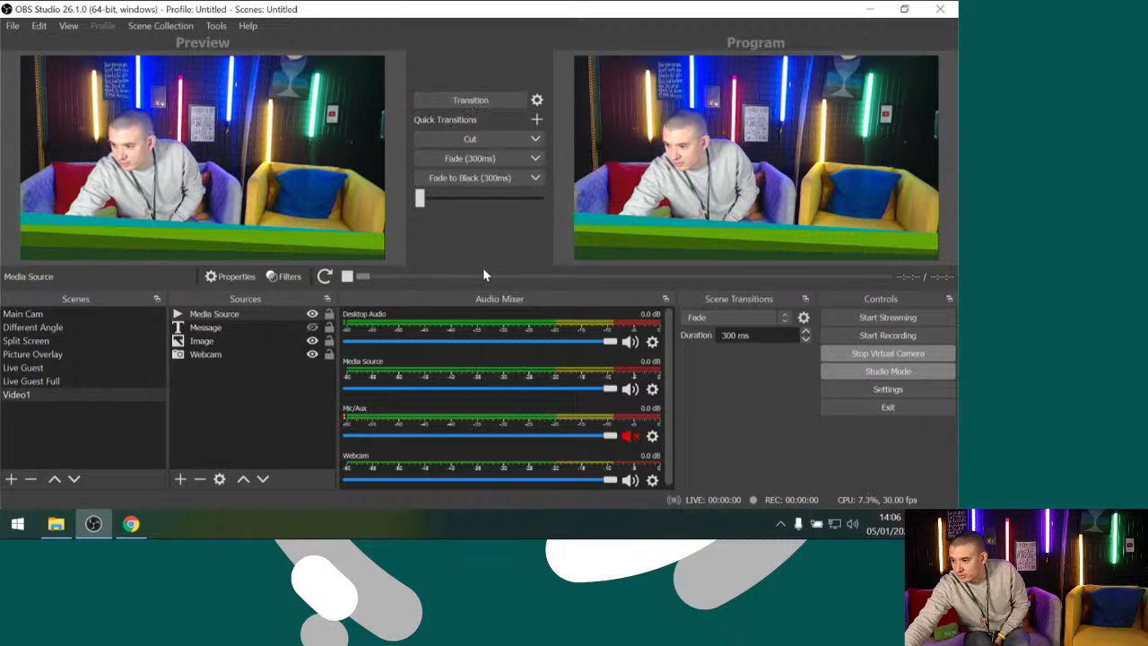
click(325, 277)
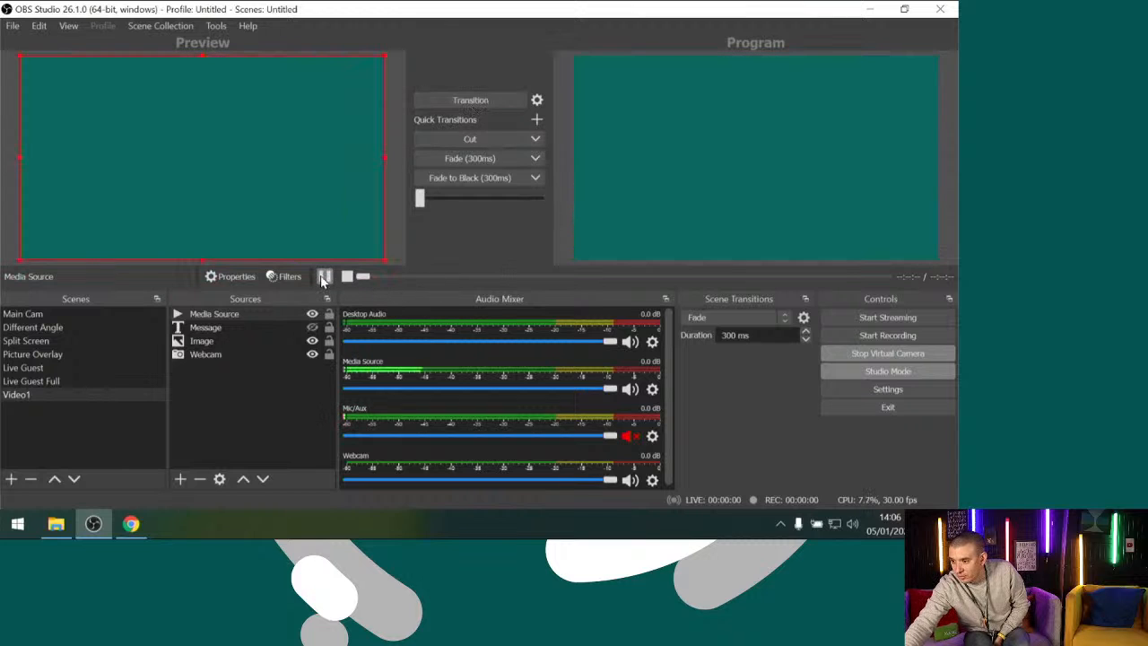
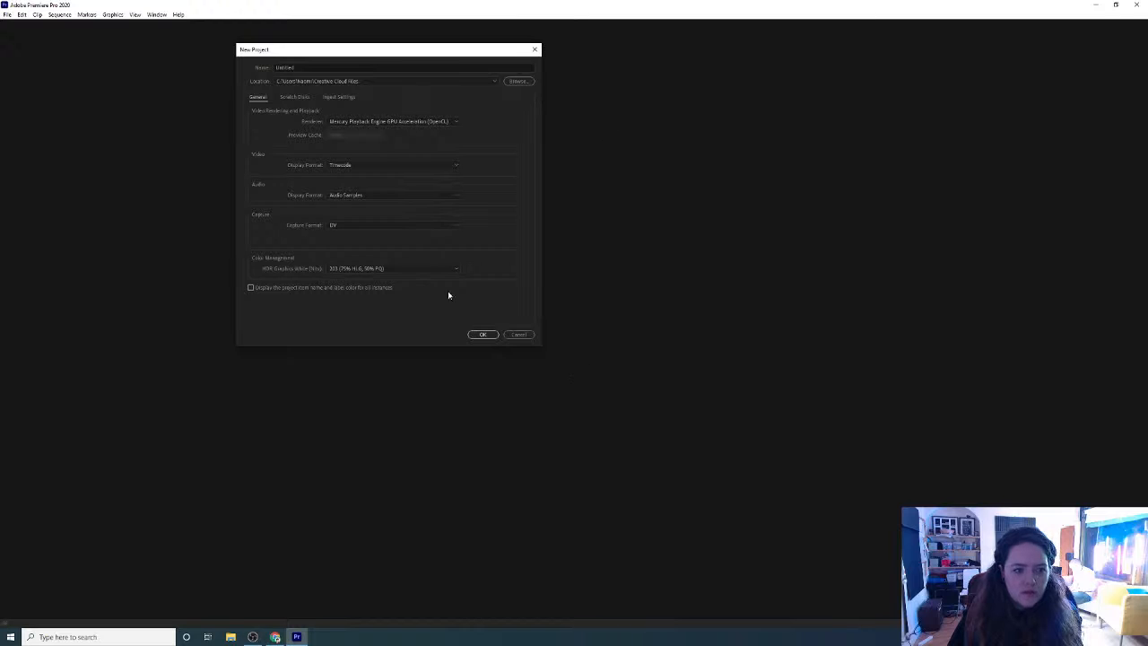
Create a Premiere Pro project named Untitled, overwriting the existing one, and enlarge the upper panels of the workspace
click(489, 335)
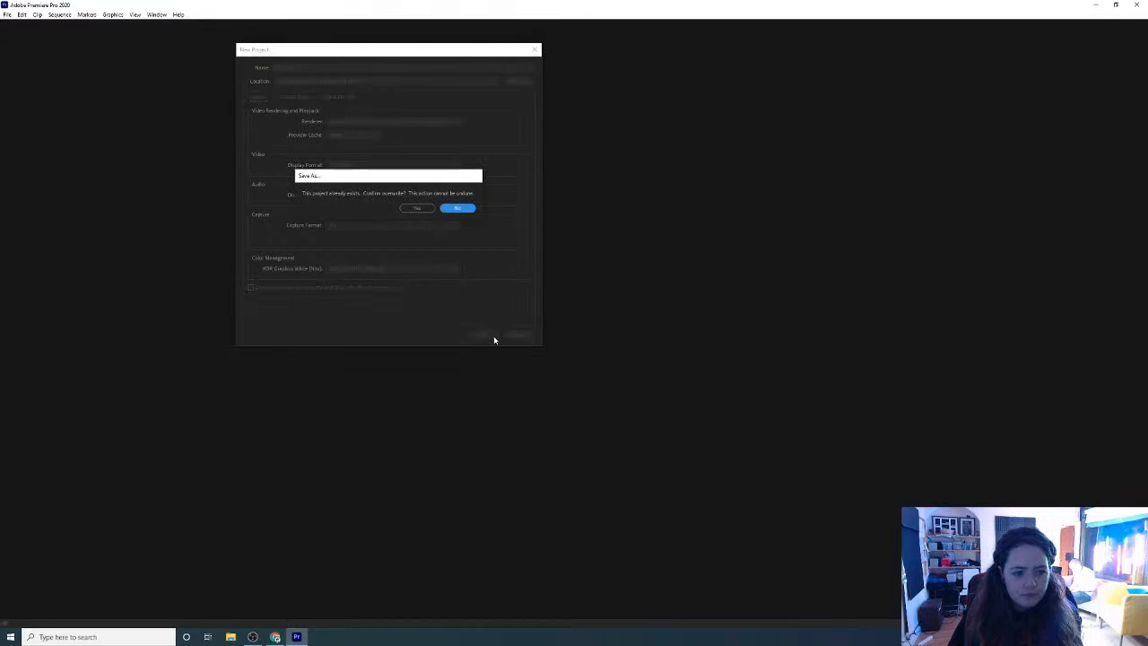
click(420, 209)
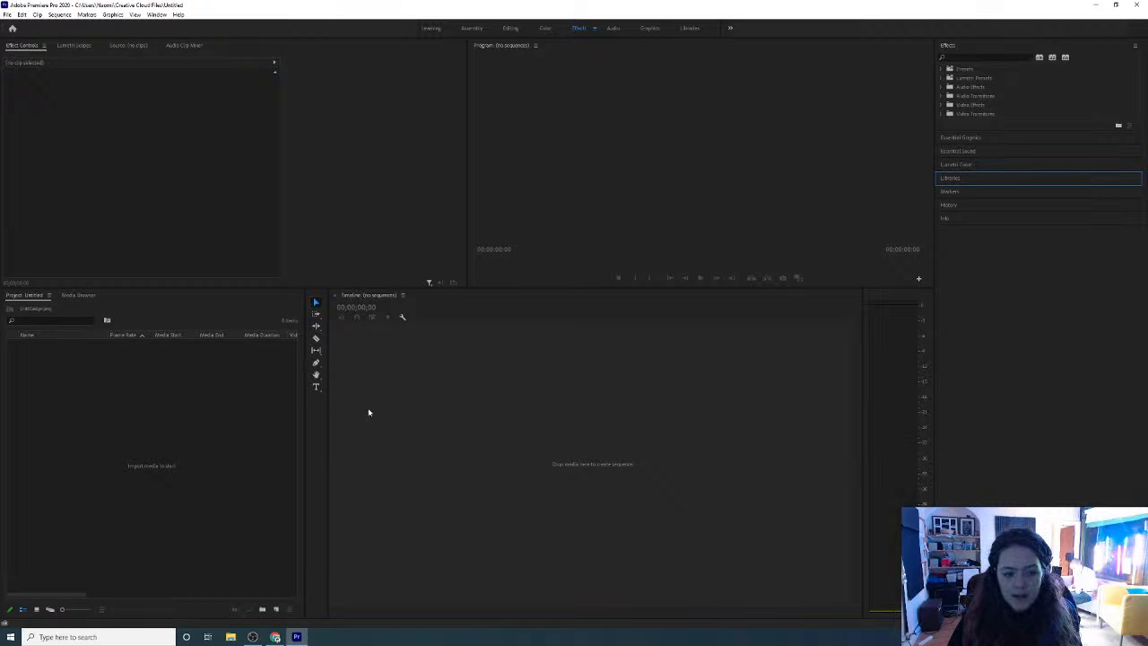
click(276, 609)
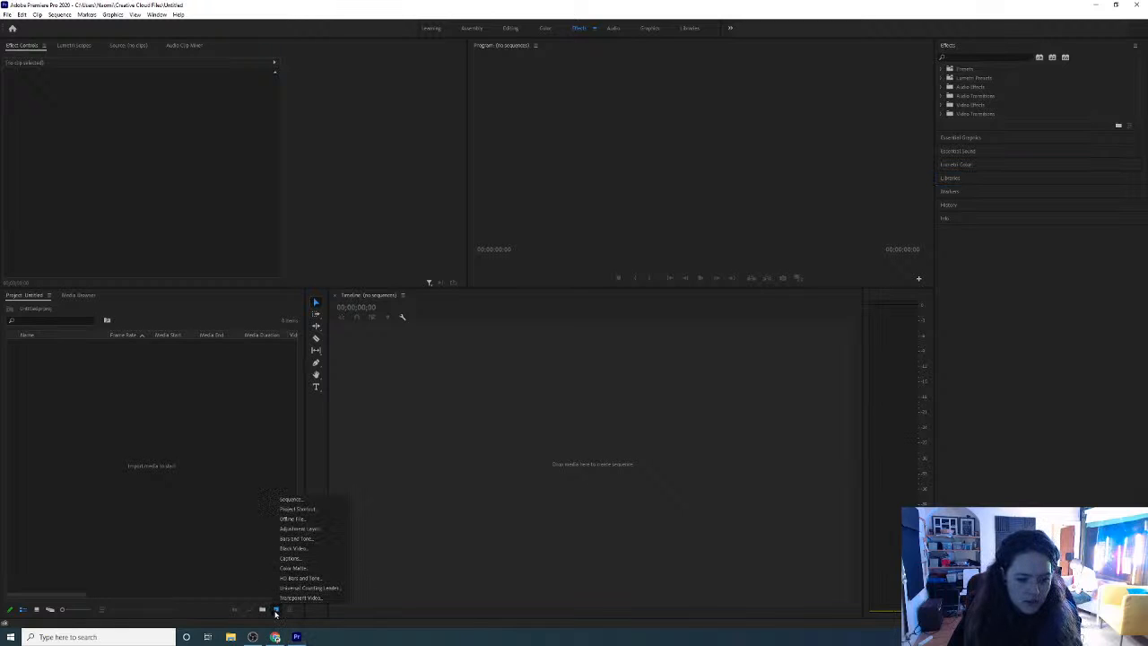
click(276, 611)
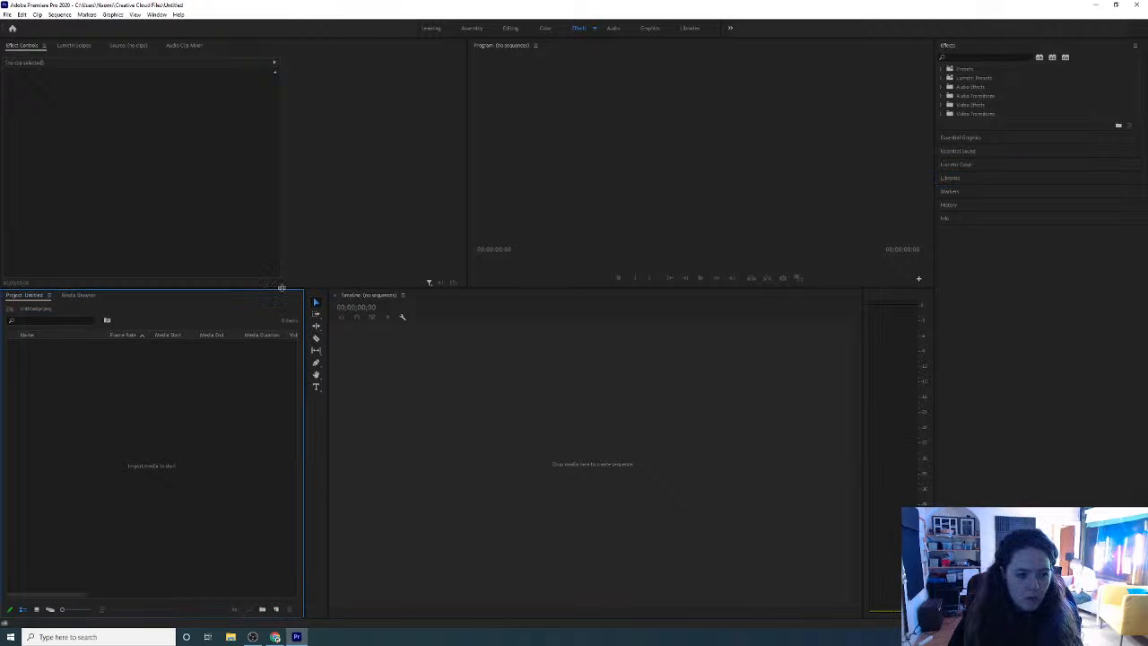
drag(282, 288, 282, 334)
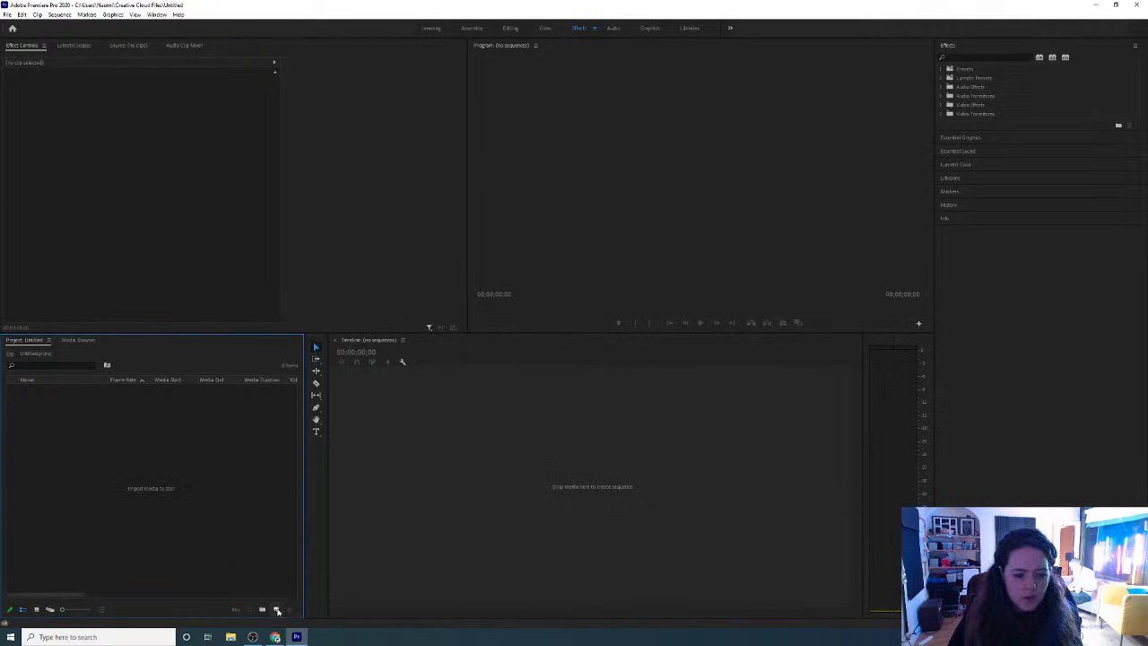
Start a new color matte in the project, accepting the default video settings
click(277, 610)
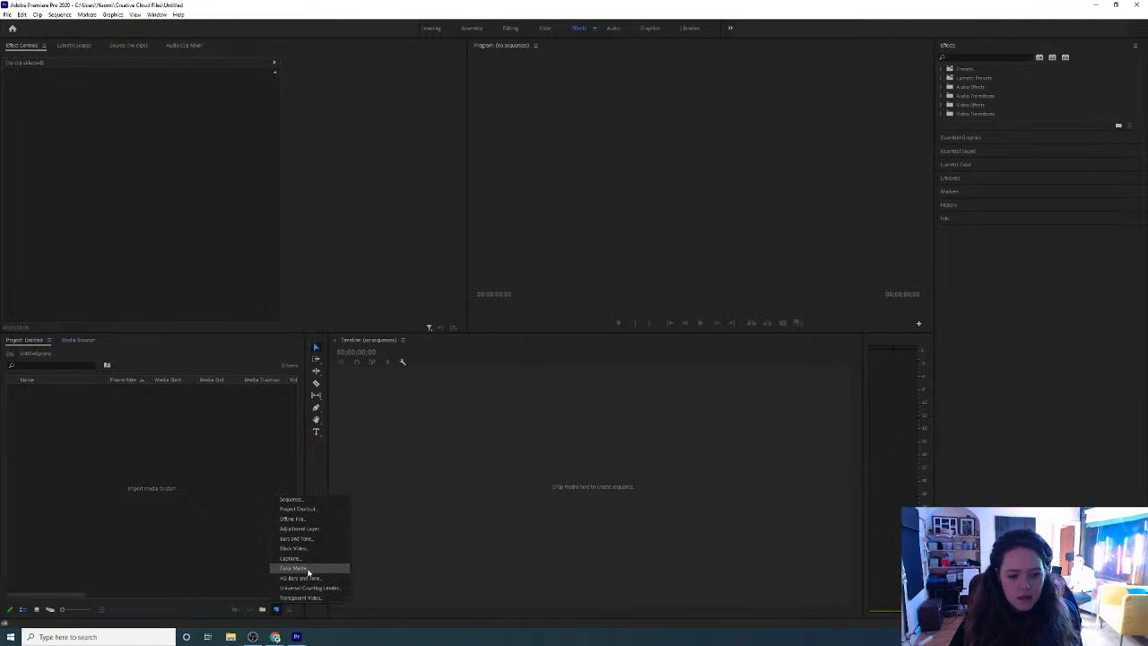
click(308, 570)
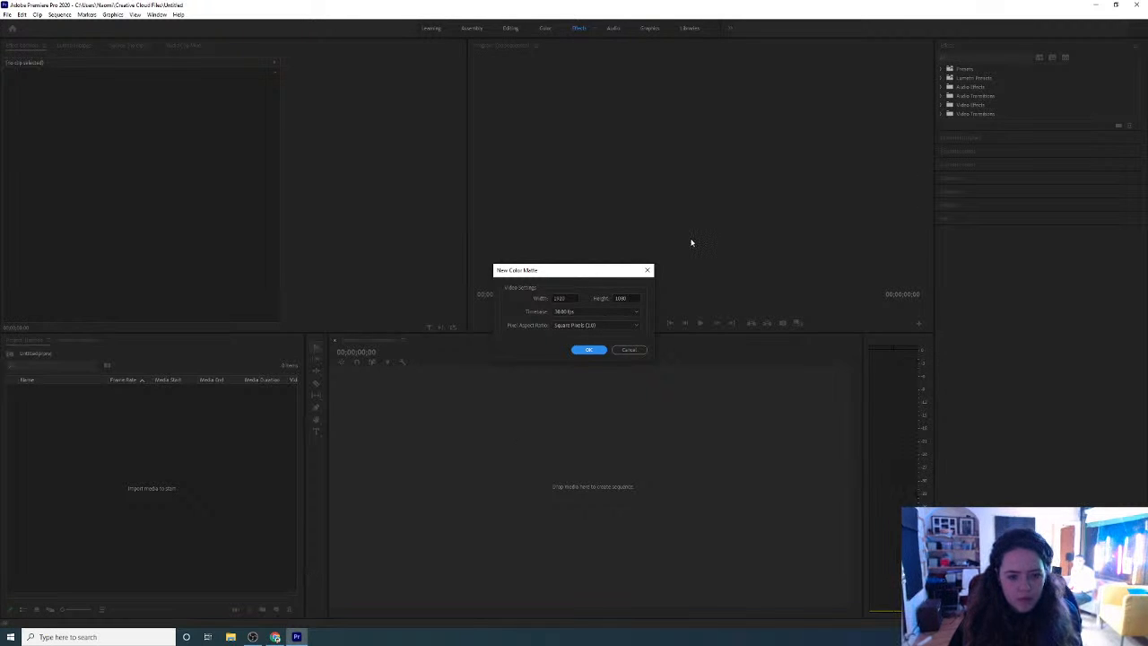
click(567, 297)
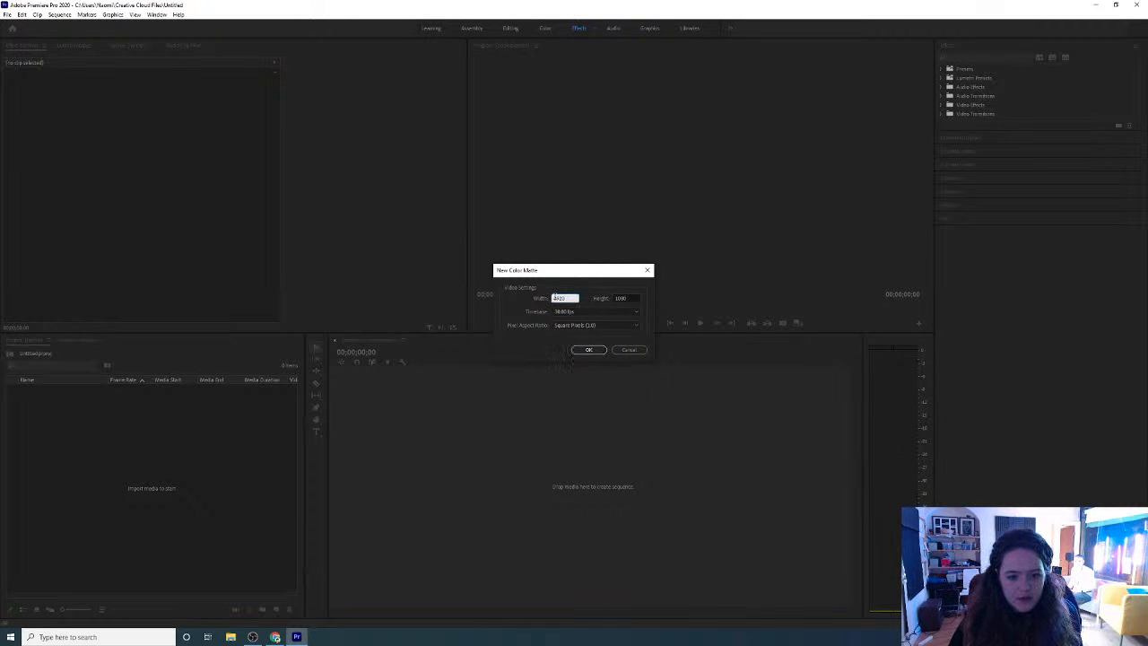
click(625, 298)
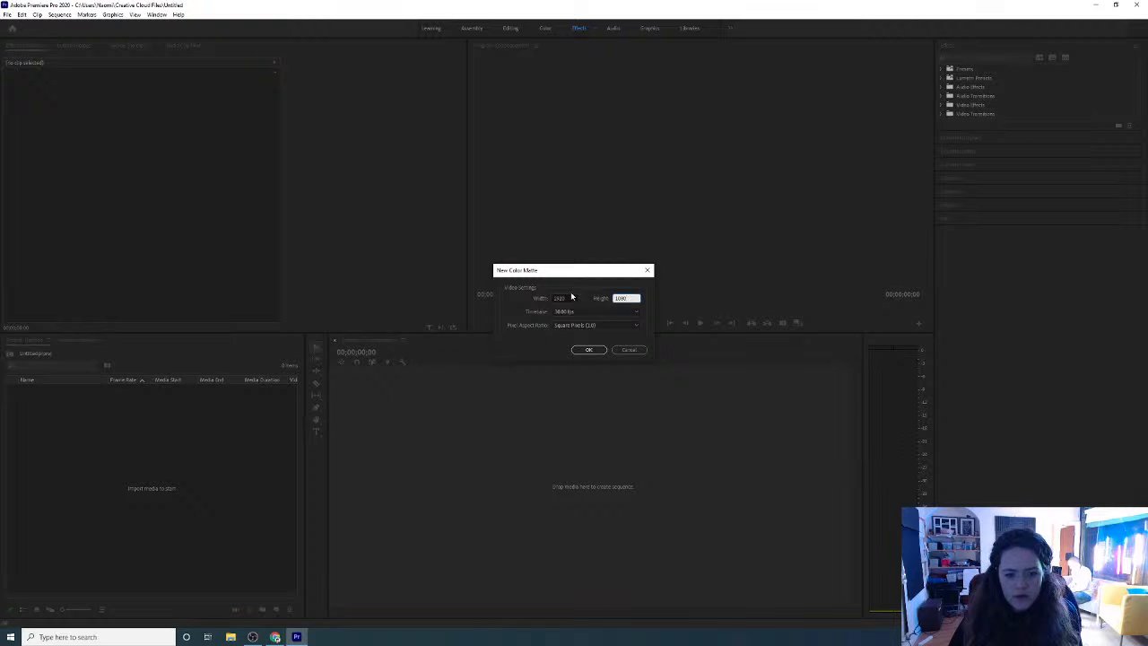
click(600, 349)
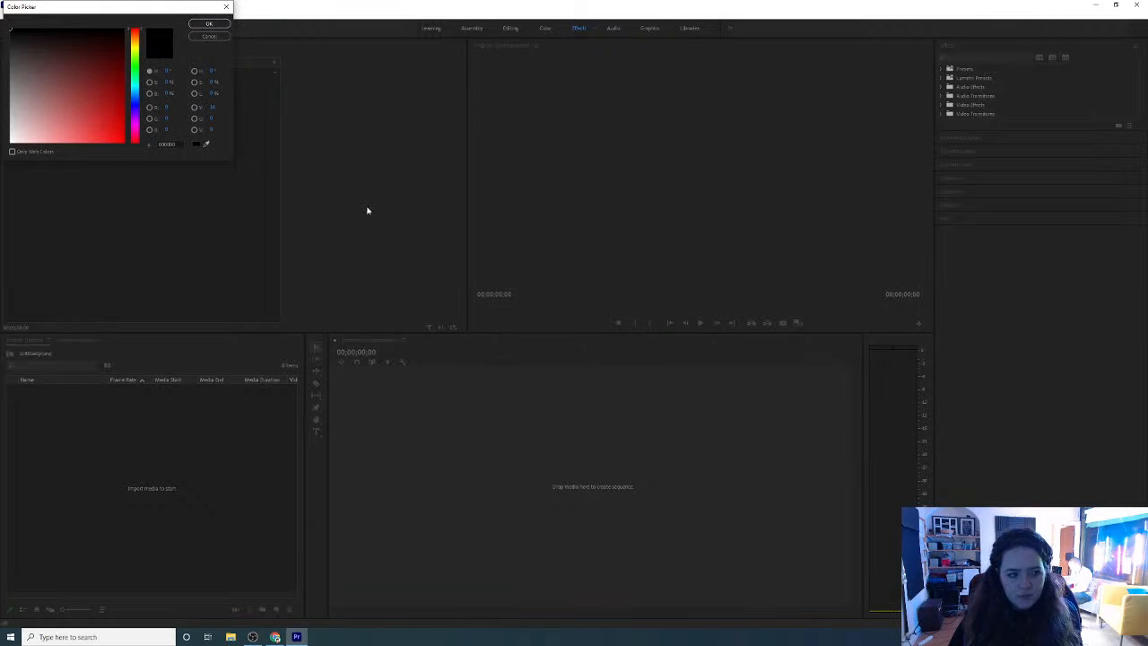
Pick an orange color for the matte and name it orange
click(135, 43)
drag(118, 82, 117, 100)
click(202, 24)
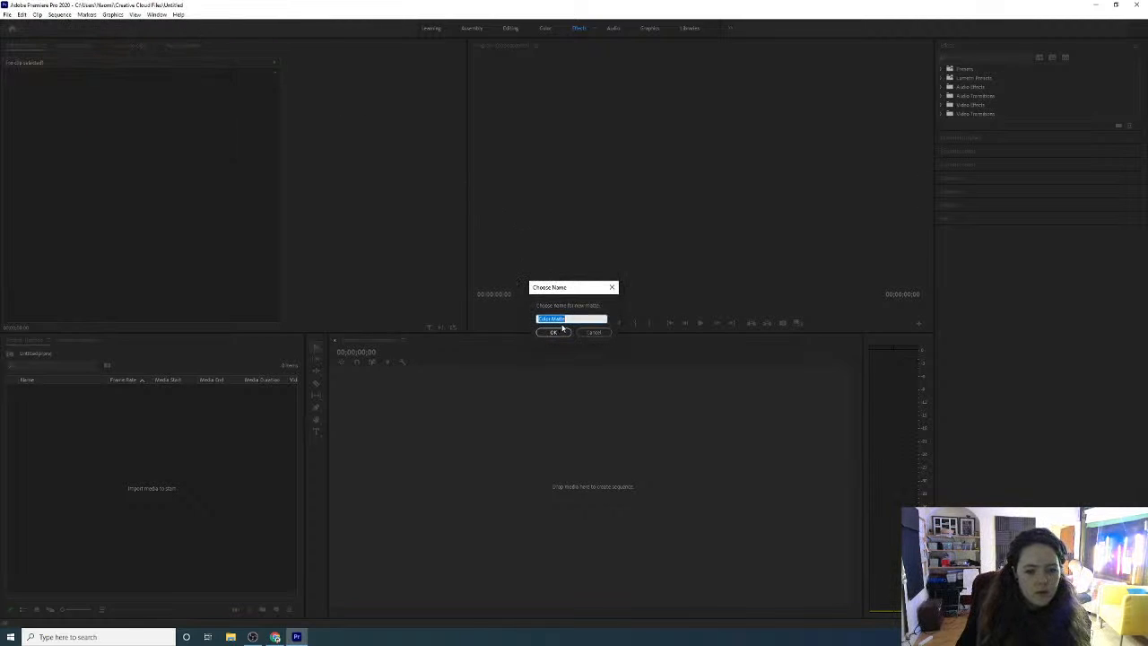
text(orange)
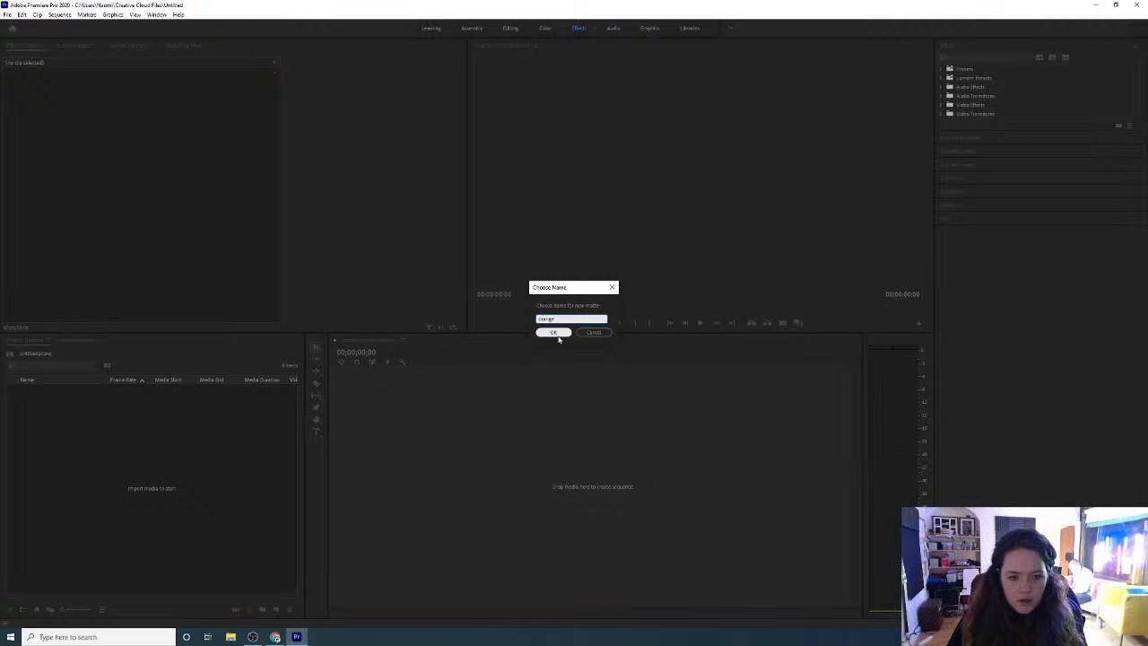
click(555, 332)
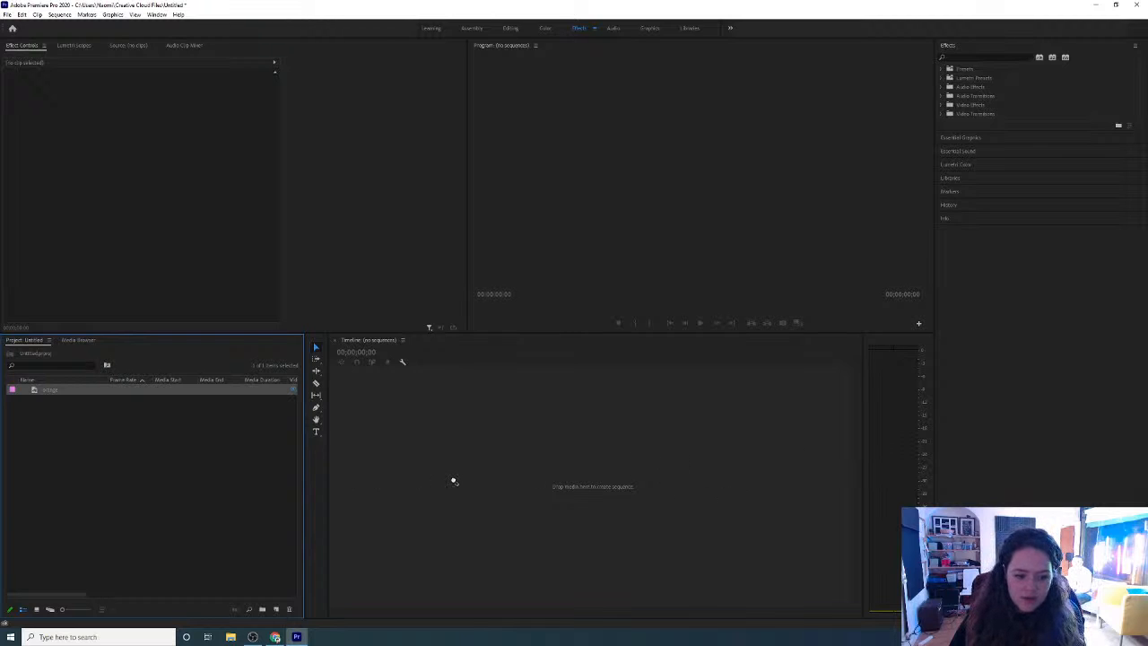
Build a sequence from the orange matte and extend its clip to about two minutes
drag(454, 482, 455, 480)
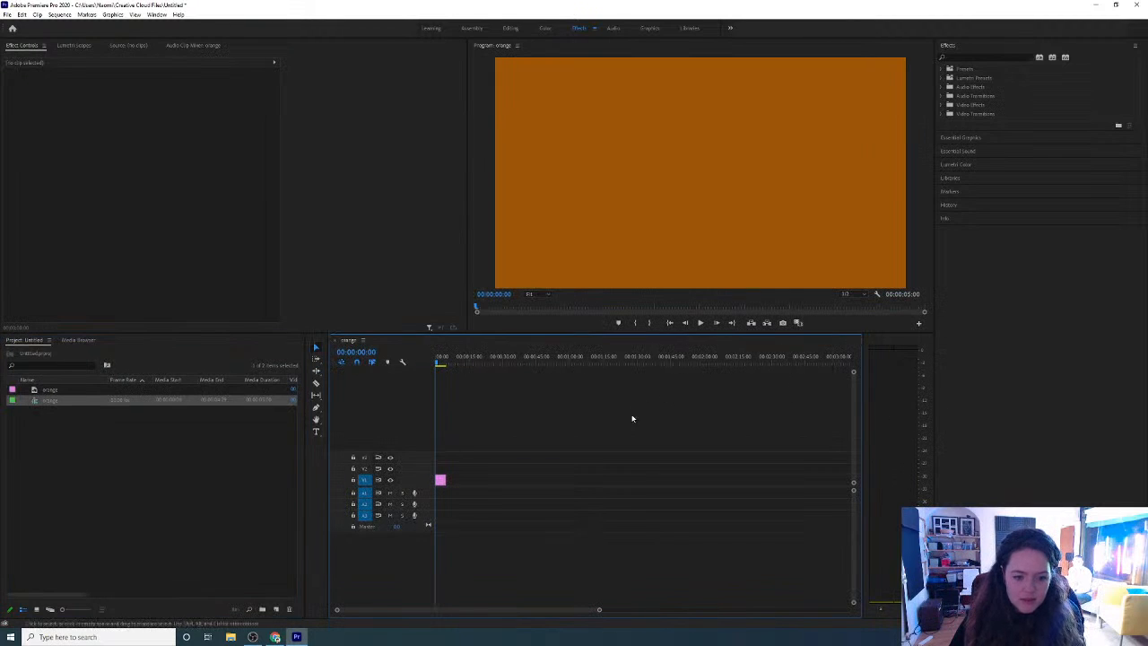
click(441, 480)
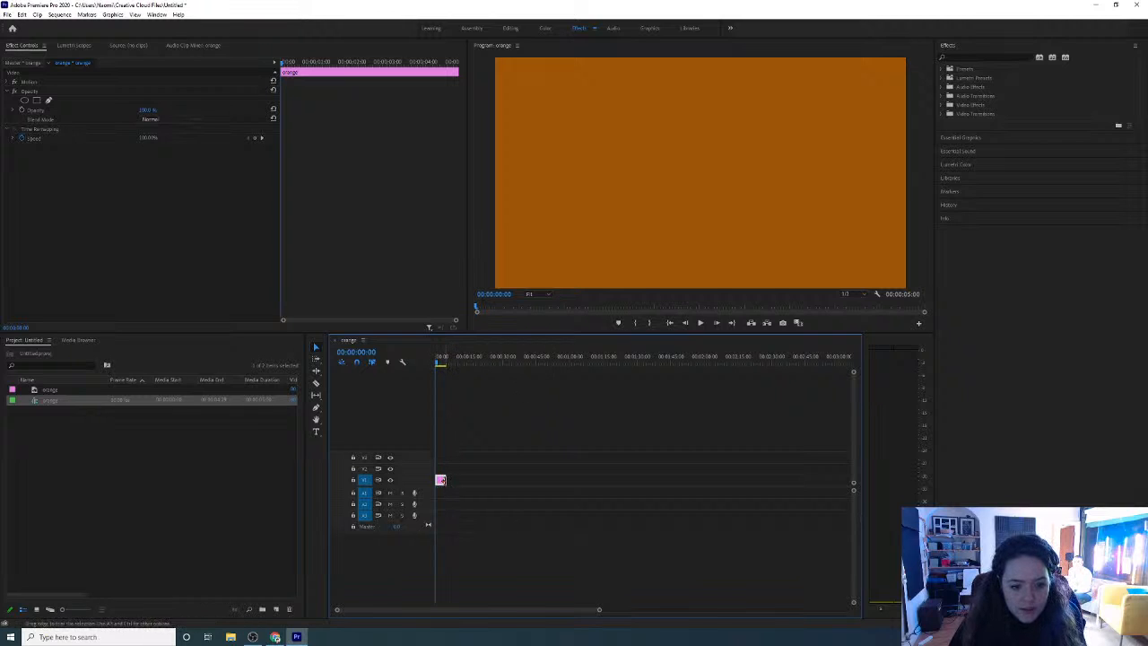
drag(440, 480, 702, 470)
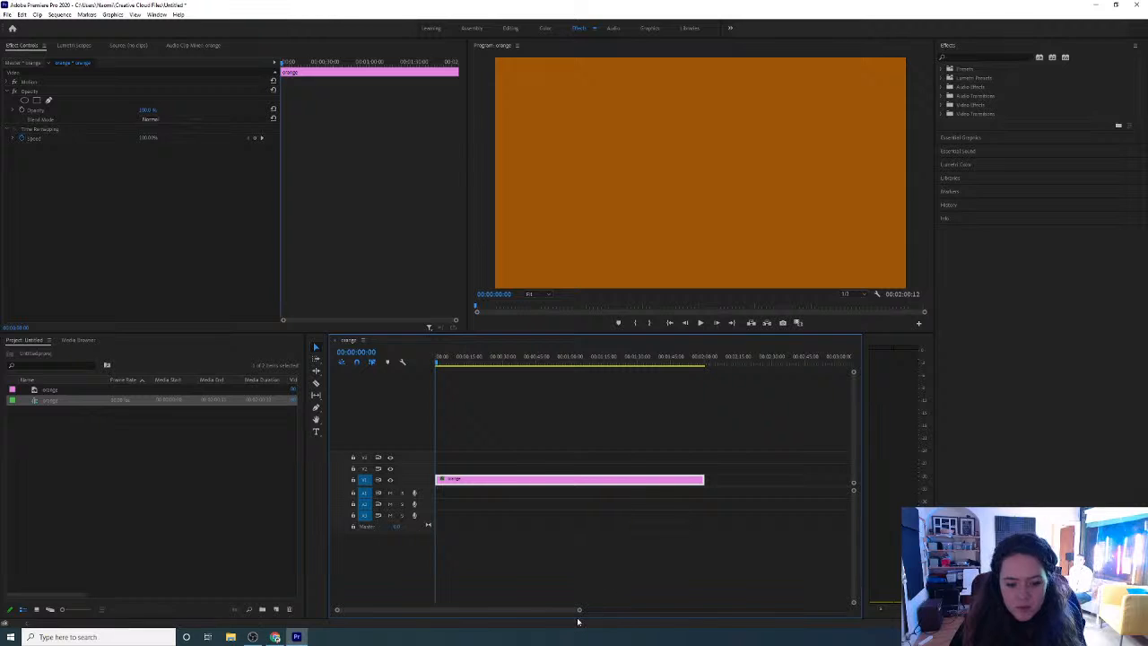
Trim the end of the orange clip to about 00:01:59:25
drag(579, 610, 455, 610)
click(590, 356)
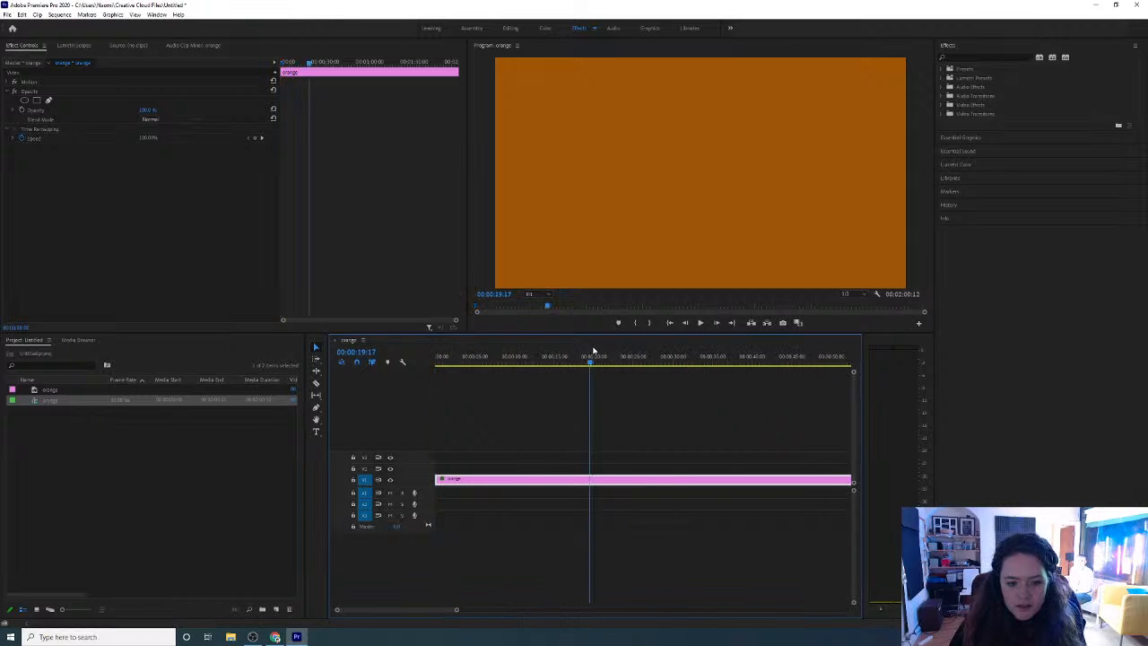
drag(593, 350, 879, 359)
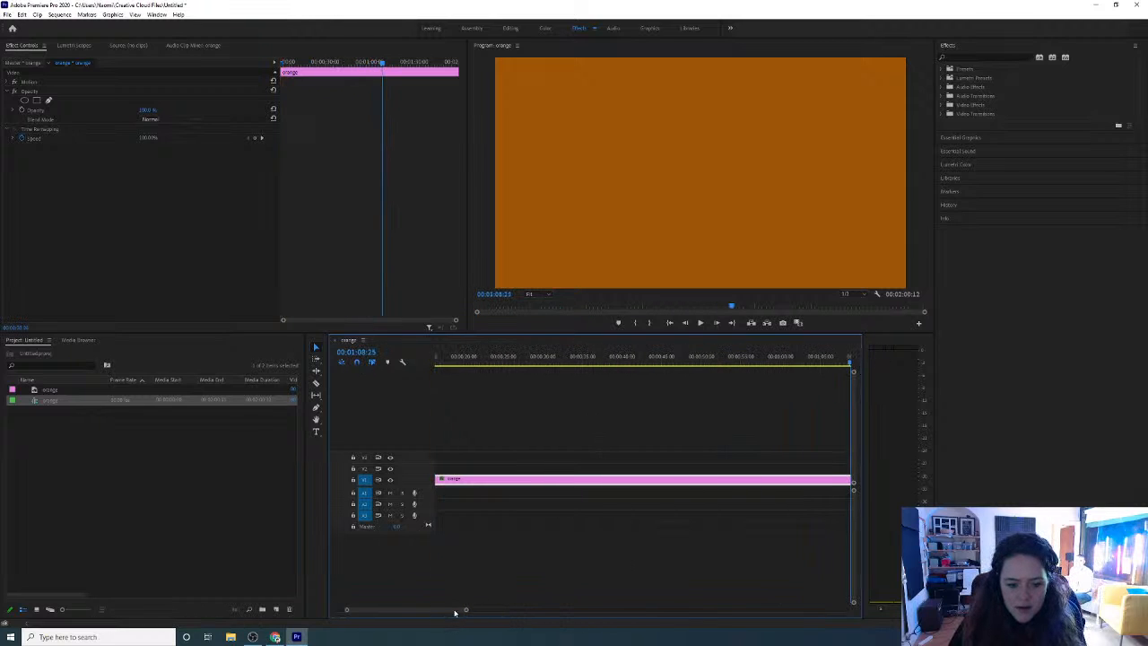
drag(455, 613, 504, 613)
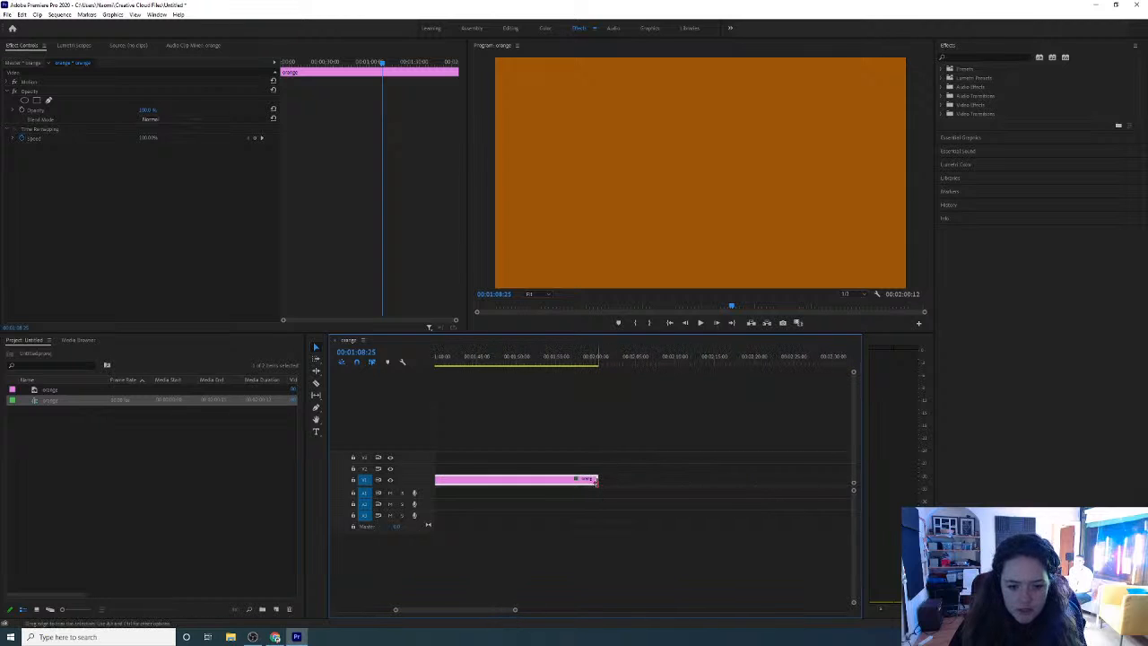
drag(595, 482, 592, 482)
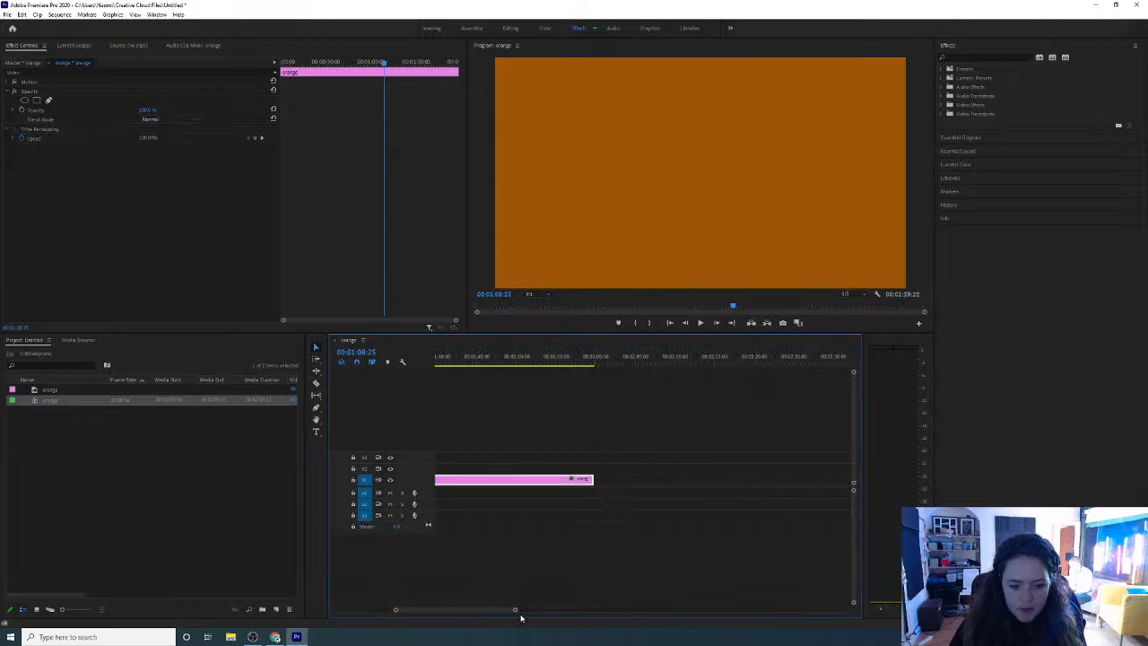
drag(515, 610, 638, 610)
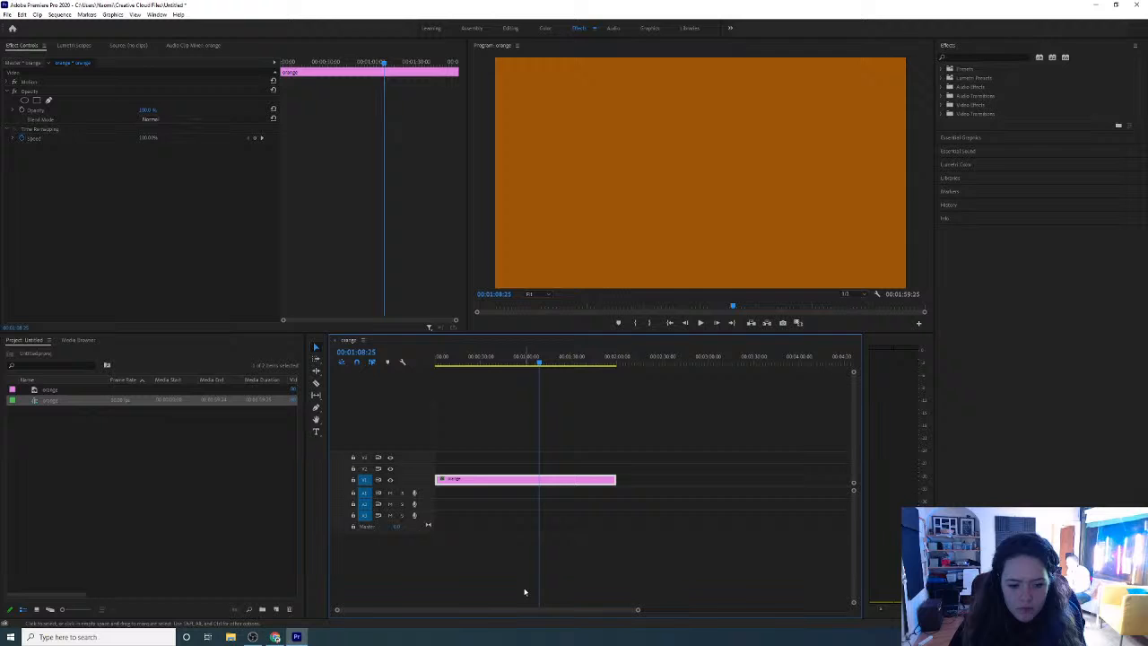
Duplicate the orange clip onto track V2, directly above the original on V1
click(536, 461)
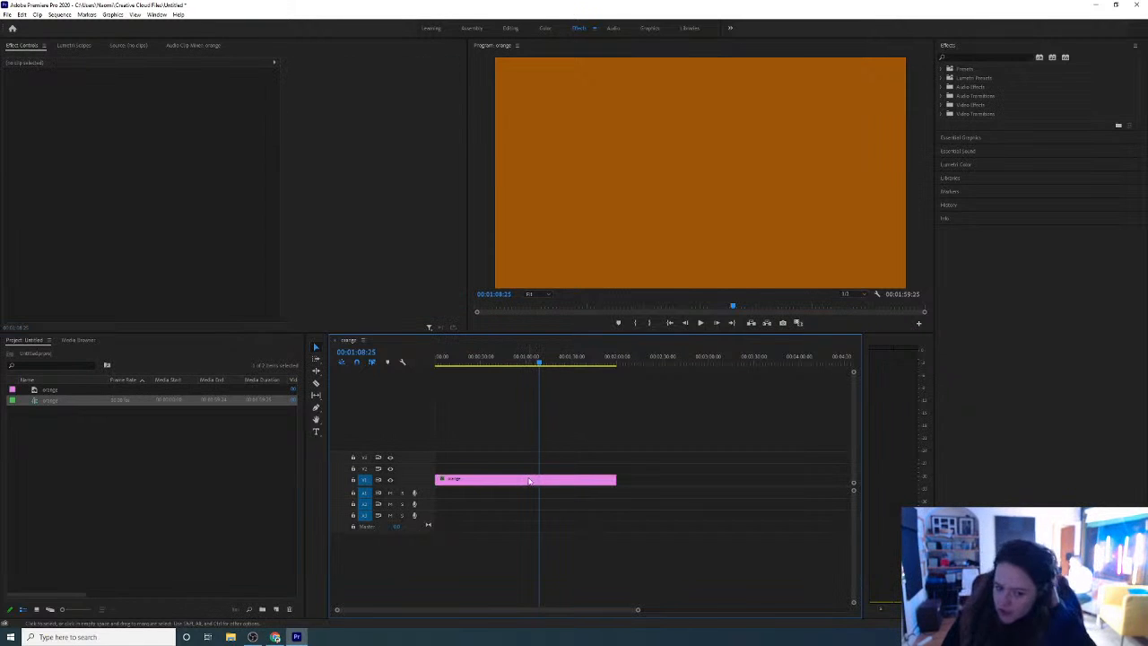
click(528, 483)
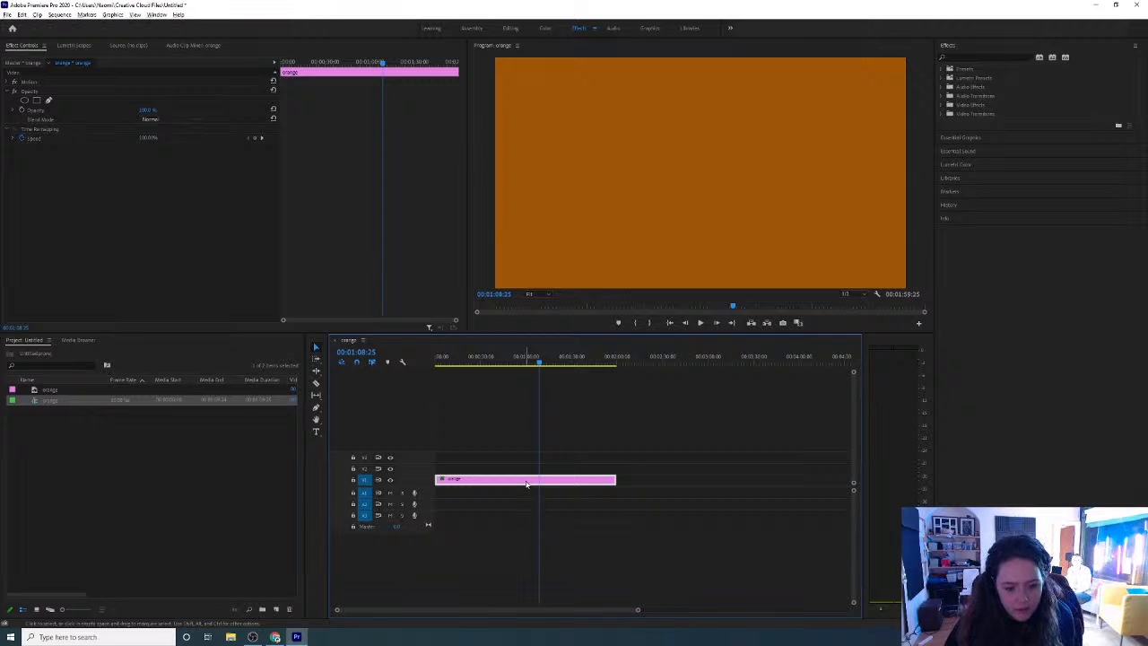
drag(527, 484, 526, 476)
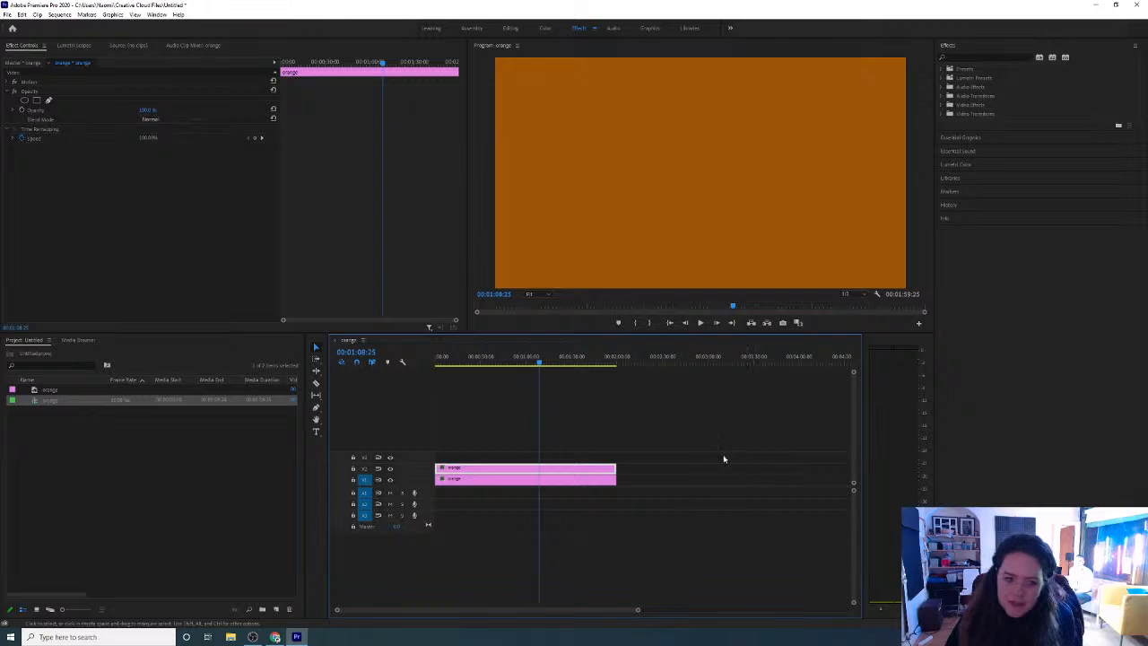
Search the effects for "time" and apply the Timecode video effect to the orange clip on V2
click(951, 46)
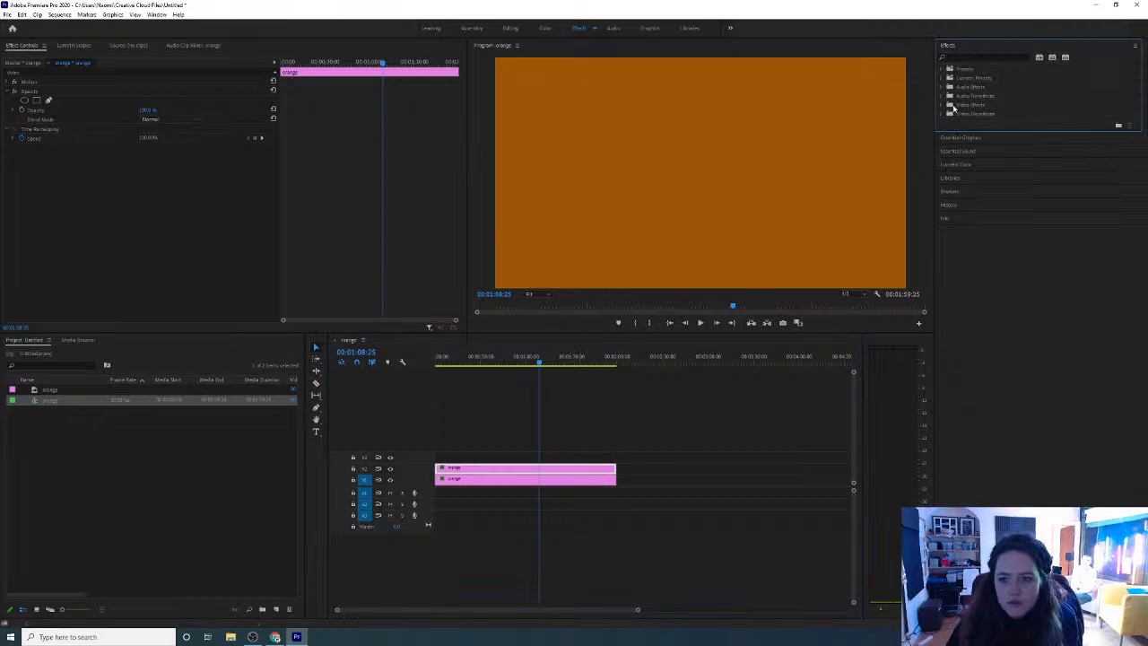
click(942, 114)
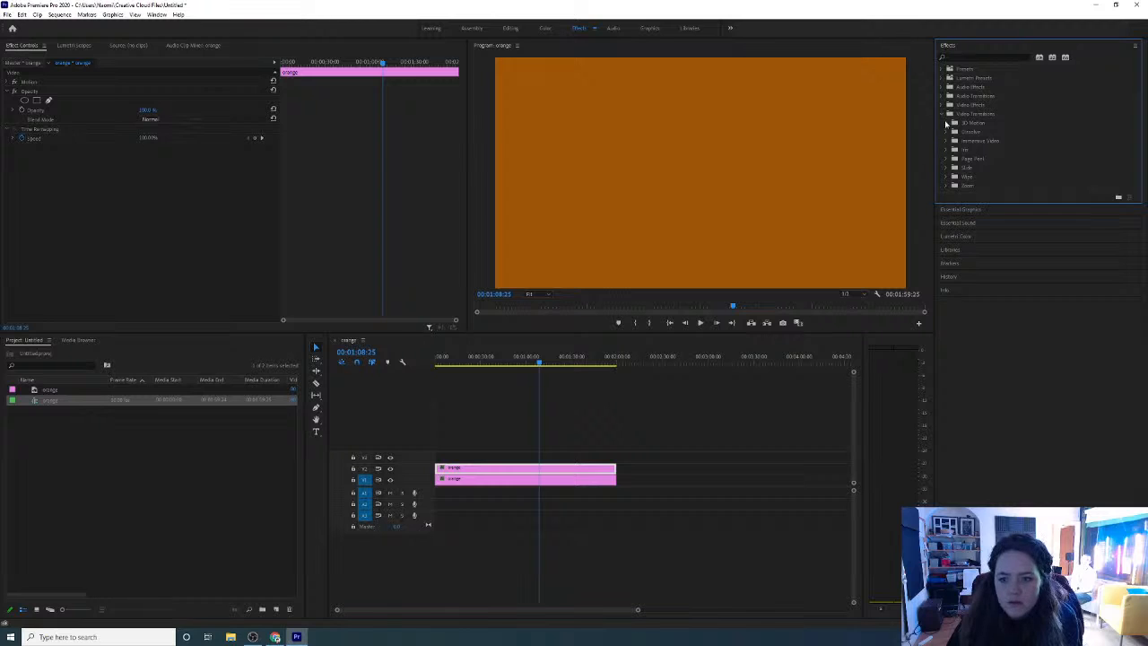
click(943, 115)
click(970, 58)
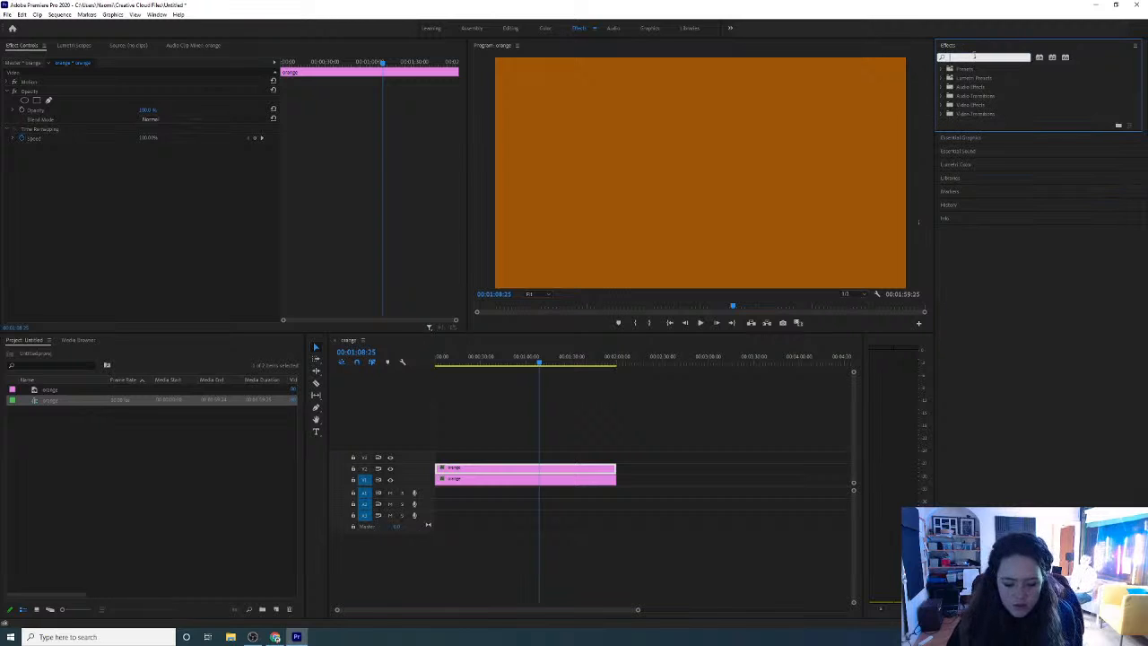
text(time)
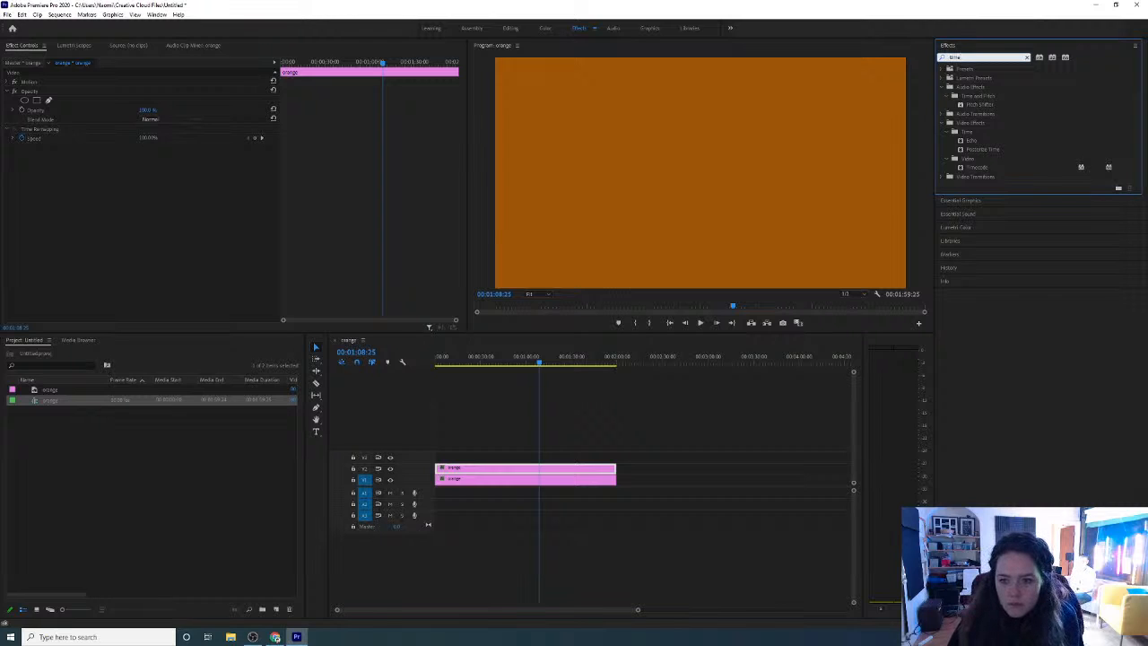
drag(984, 170, 475, 469)
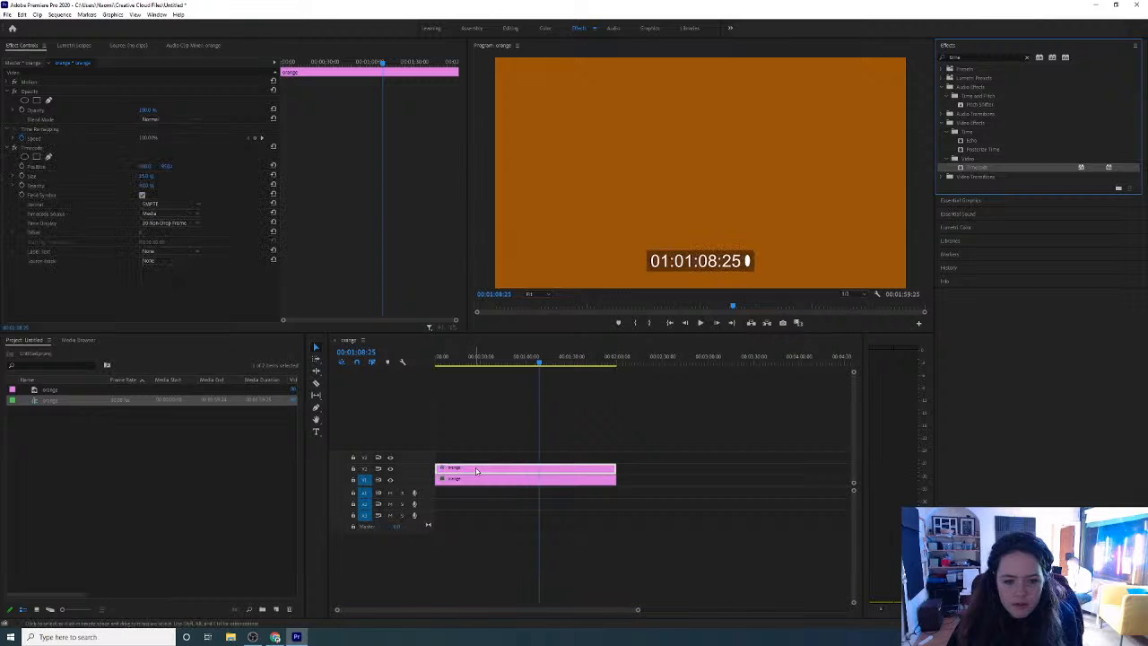
Turn off the Field Symbol option of the Timecode effect
click(702, 261)
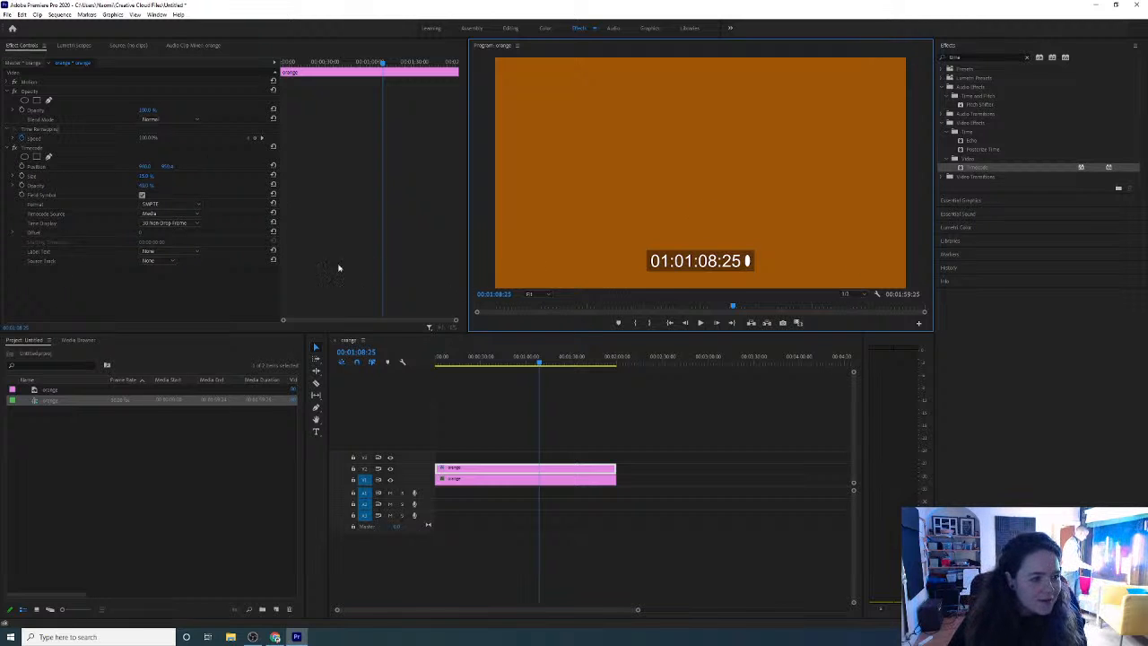
click(17, 49)
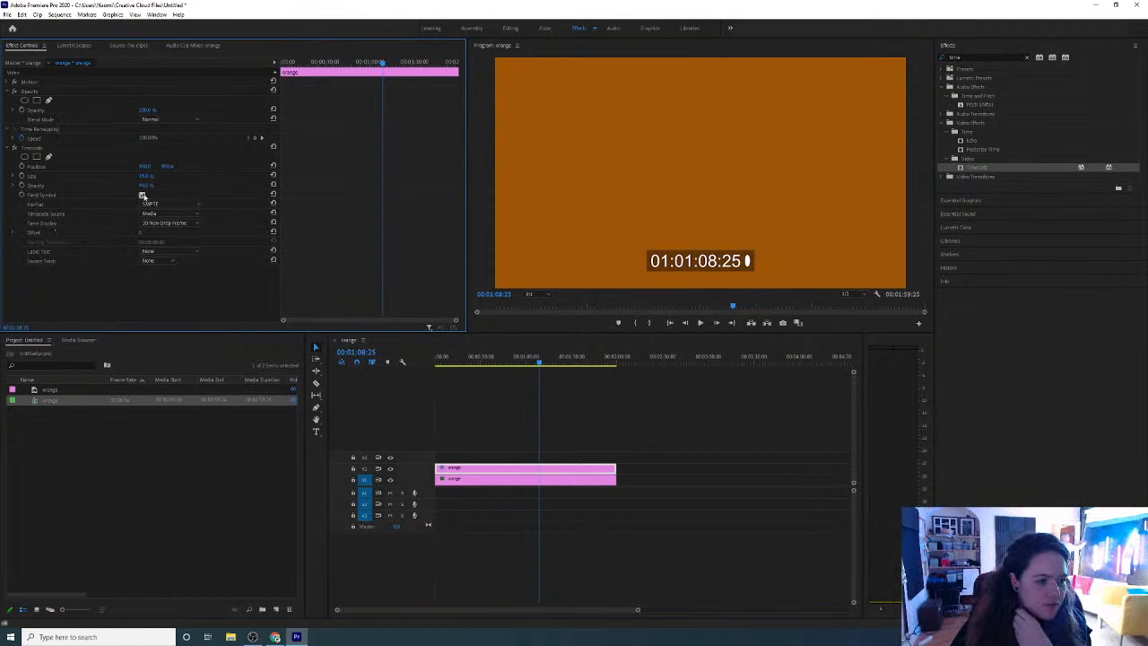
click(142, 196)
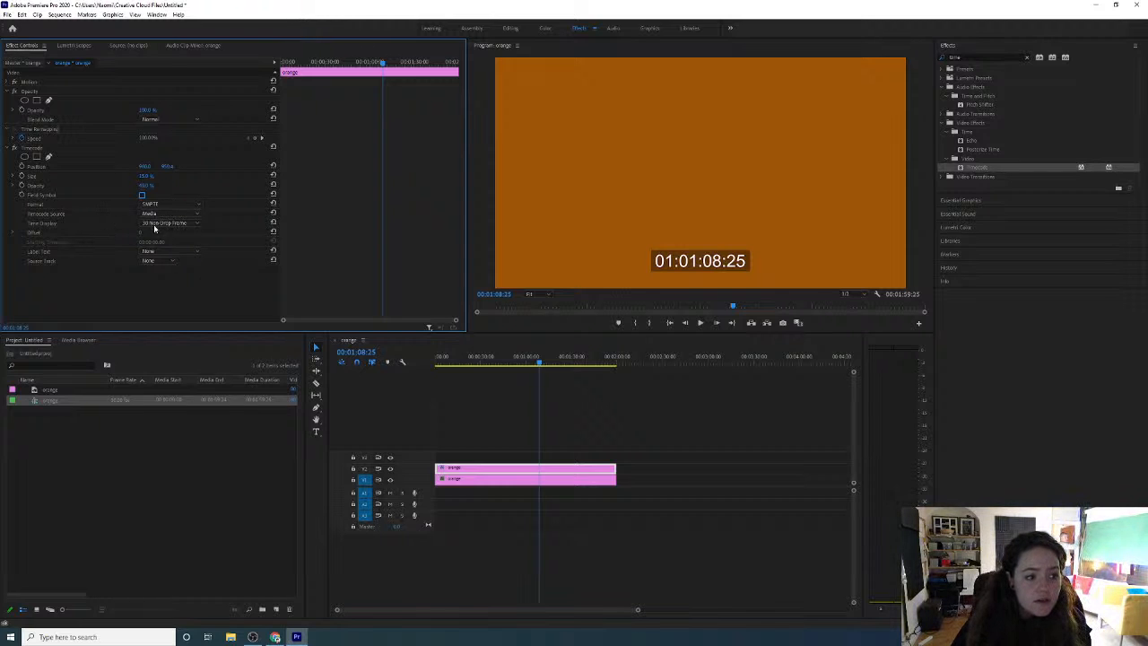
Set the Timecode Source to Clip and move the playhead to about 00:01:46 to check the displayed time
click(162, 216)
click(166, 232)
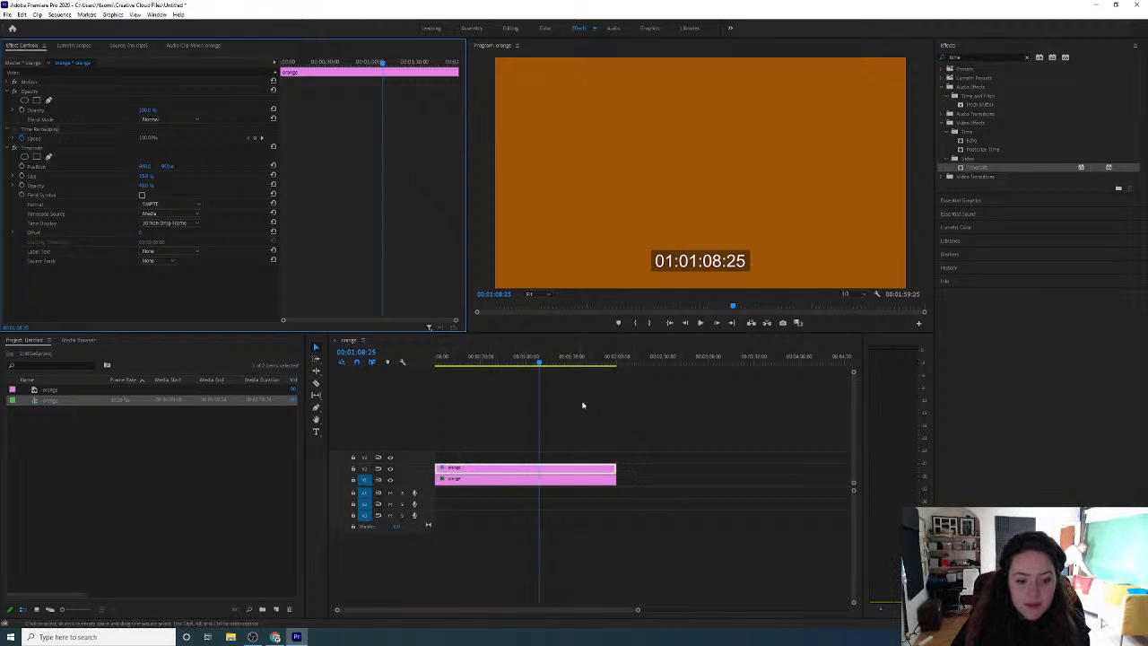
drag(541, 363, 597, 360)
click(167, 213)
click(168, 224)
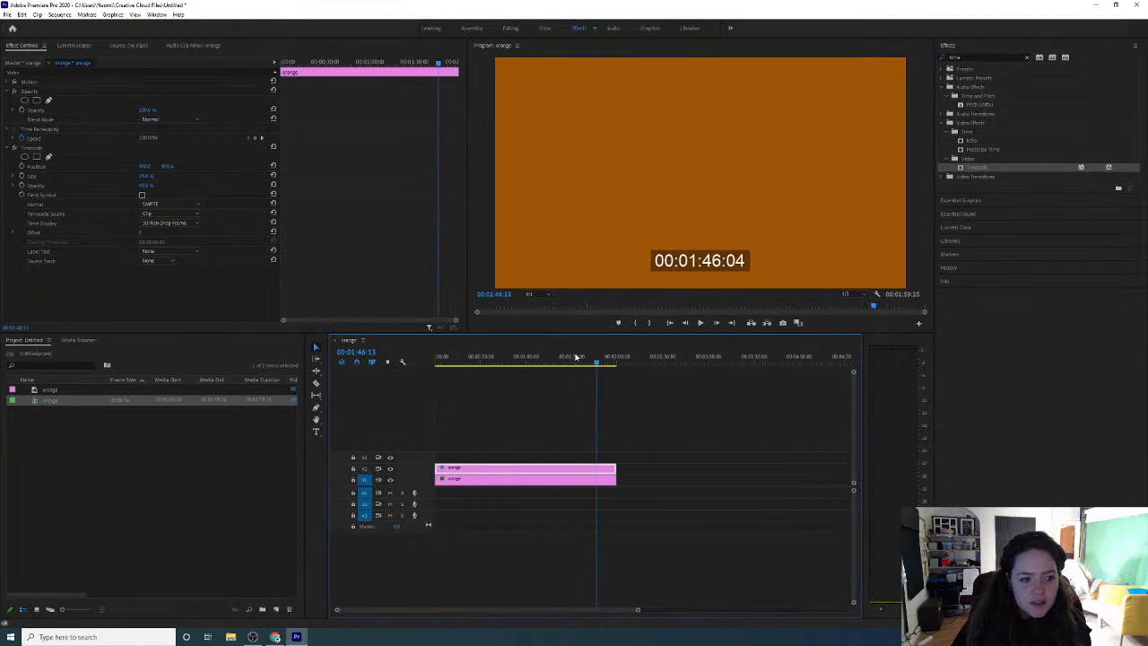
click(174, 214)
click(177, 225)
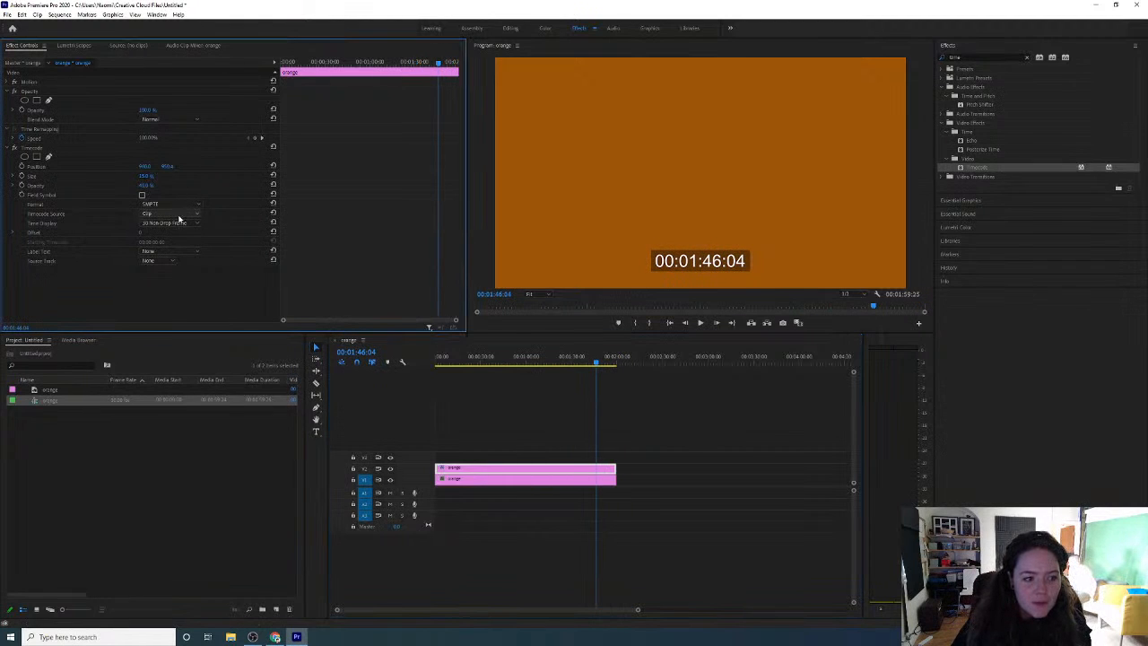
Move the playhead to about 00:01:31 and set the Timecode effect's Opacity to 0% to remove its dark background box
click(574, 358)
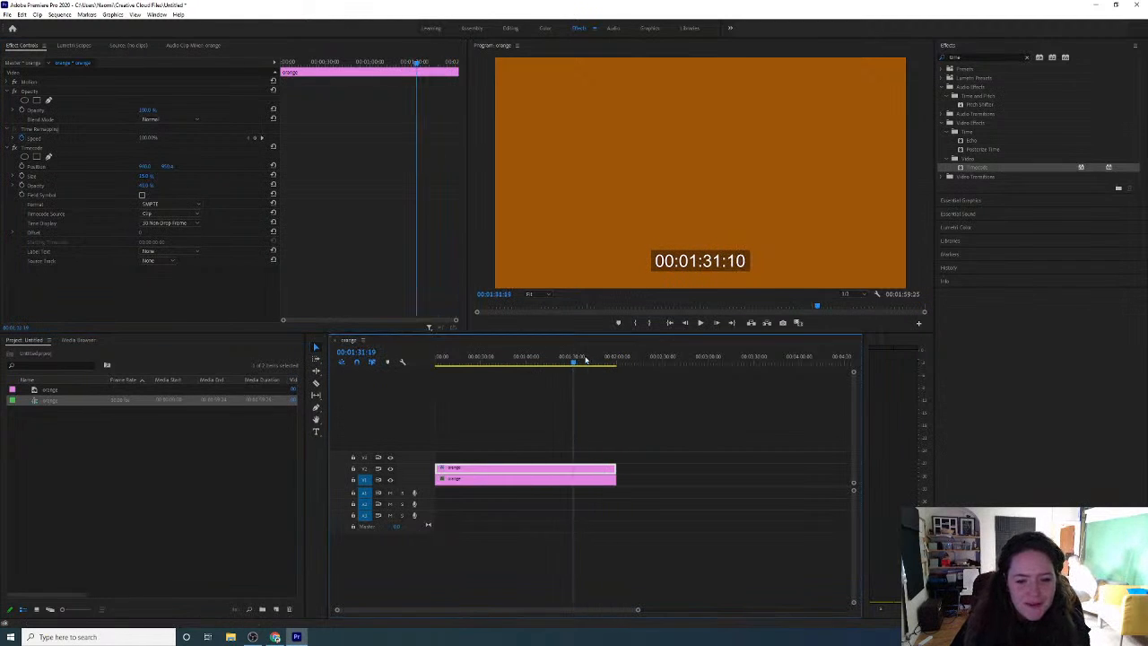
click(709, 261)
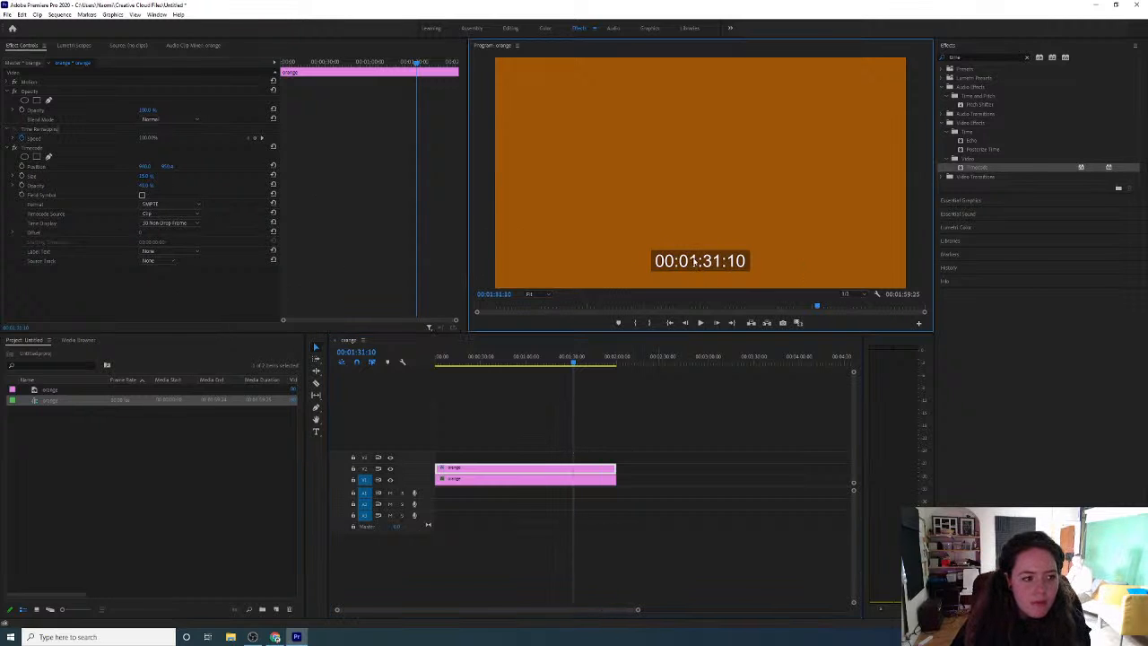
click(545, 477)
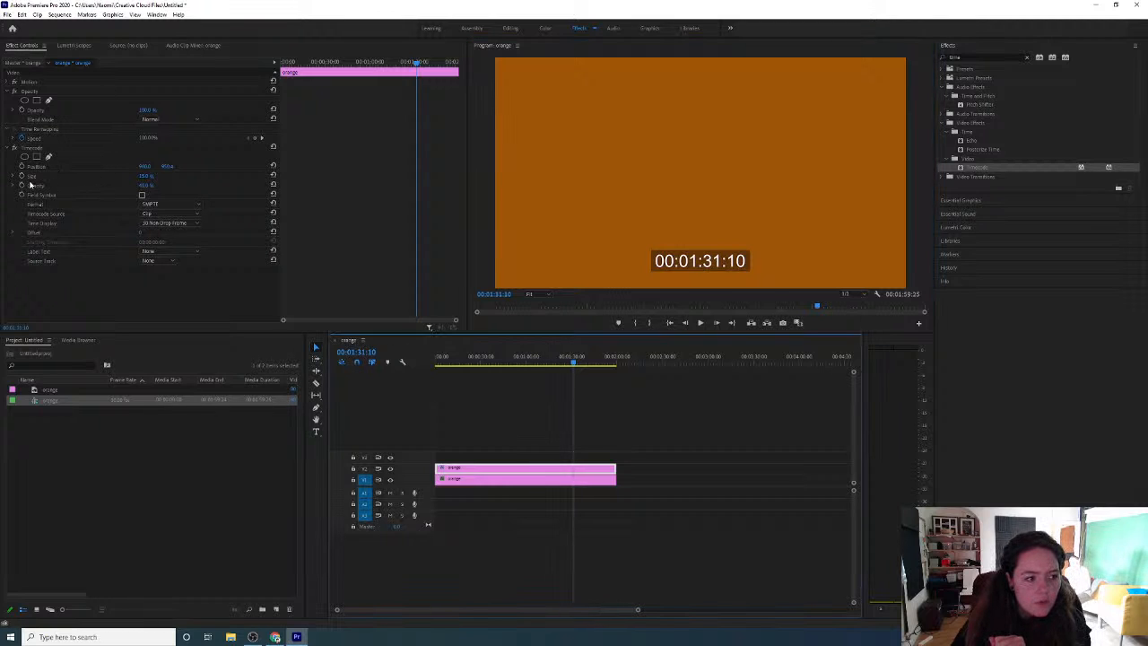
click(146, 184)
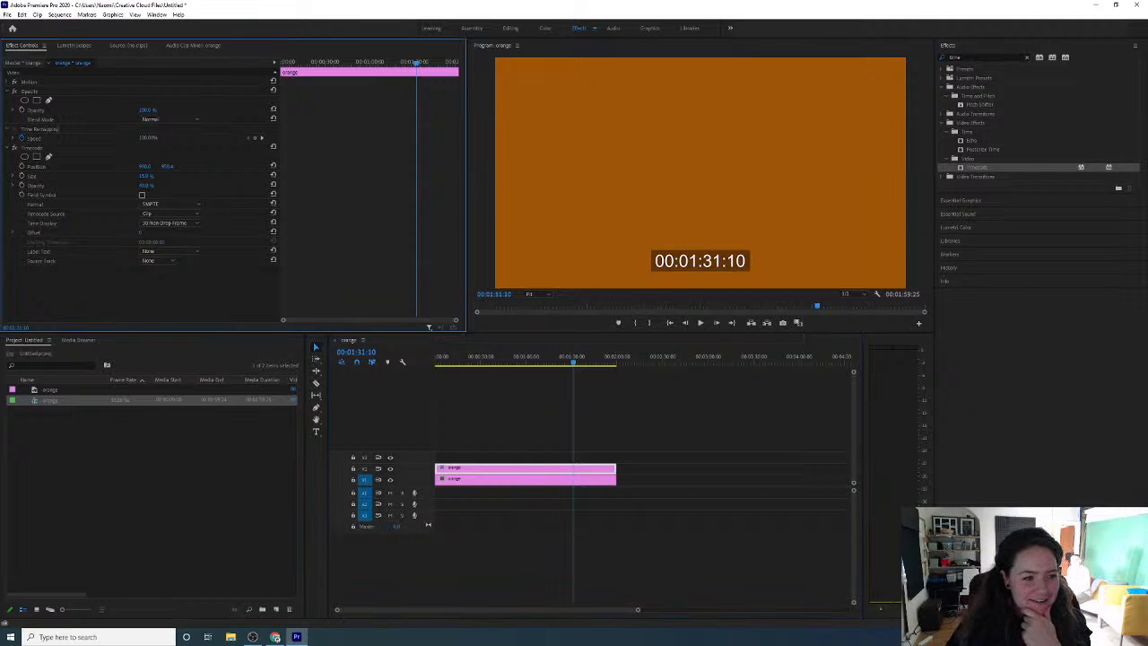
drag(146, 184, 108, 185)
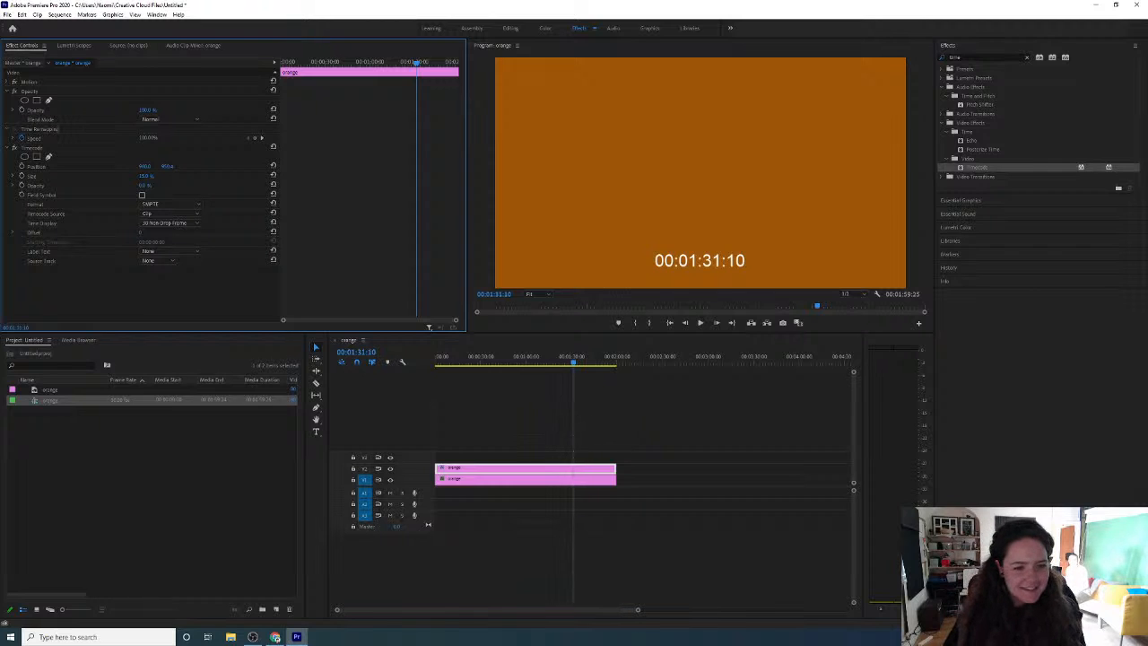
mouse_move(109, 185)
mouse_down()
mouse_move(190, 184)
mouse_move(108, 185)
mouse_up()
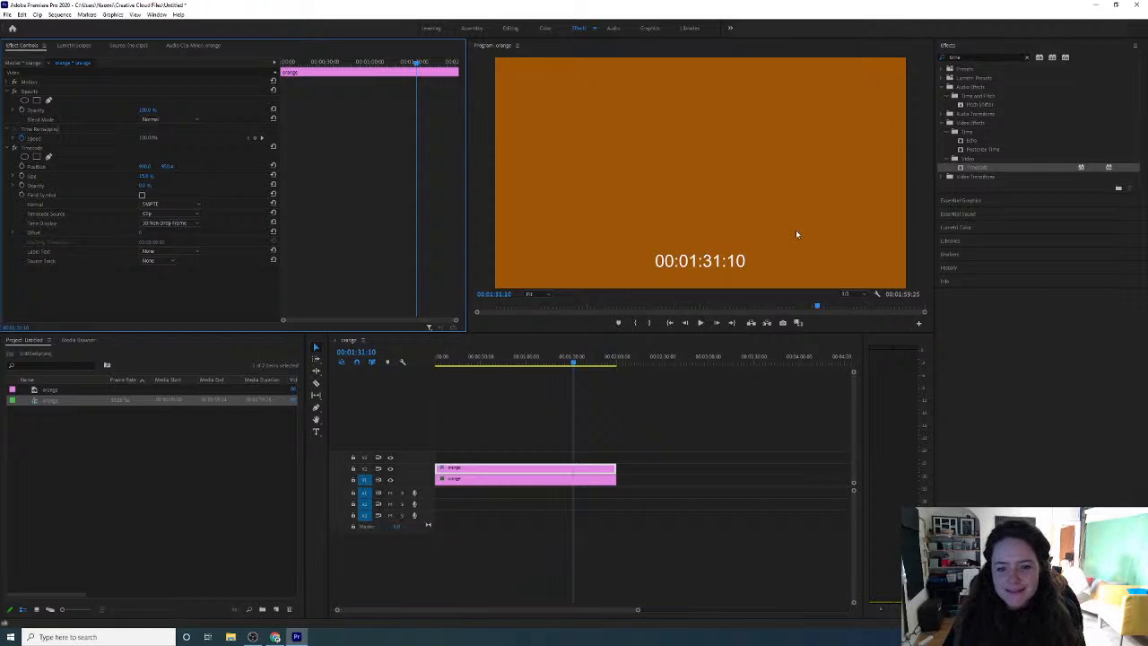
Search the effects for "crop" and apply the Crop video effect to the orange clip on V2
click(980, 56)
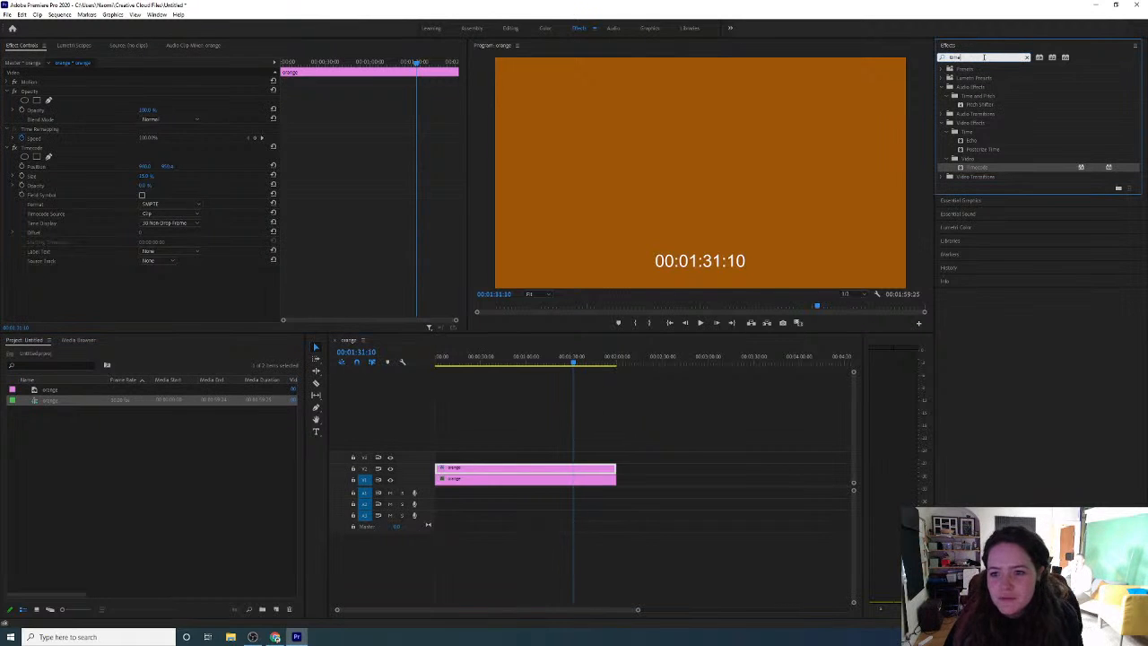
drag(984, 58, 934, 60)
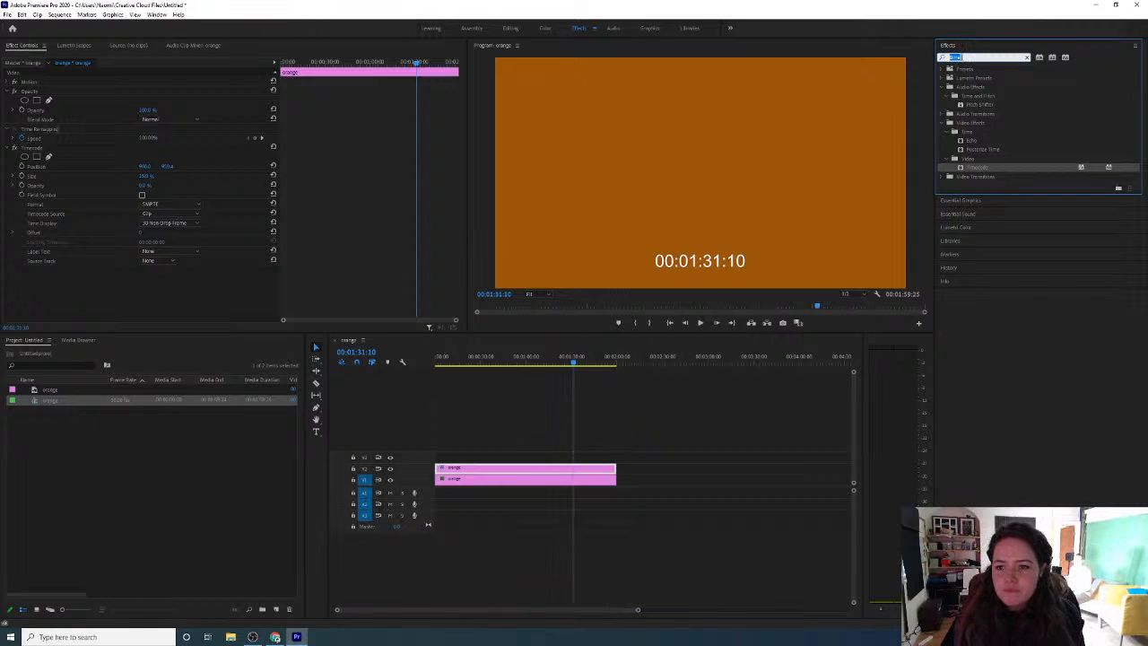
text(crop)
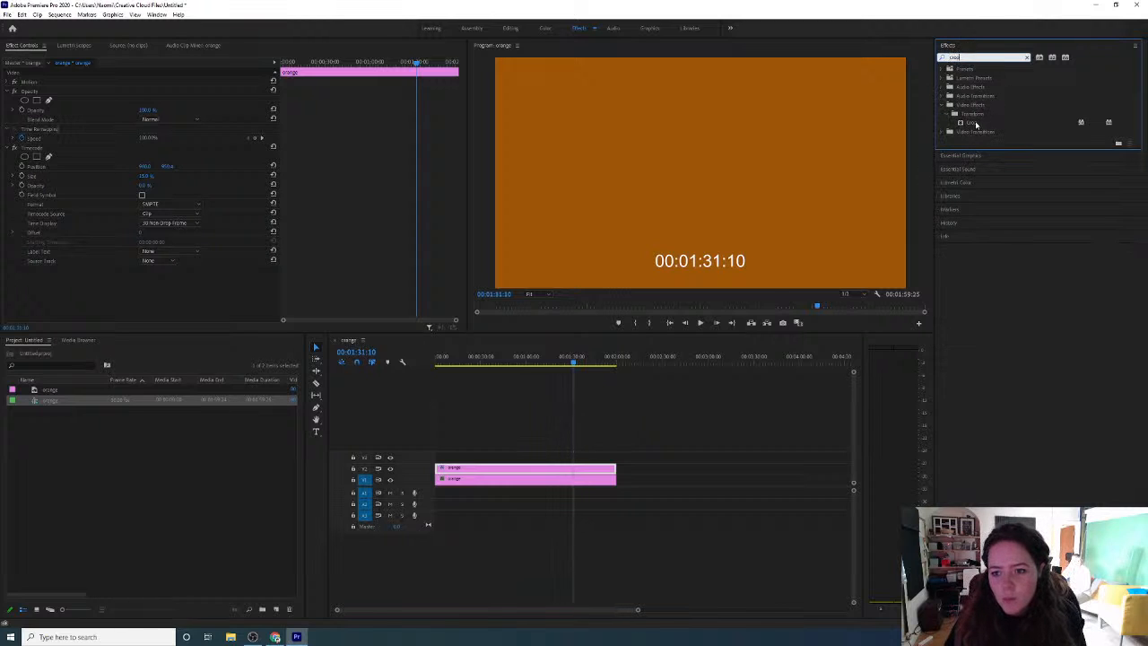
click(976, 125)
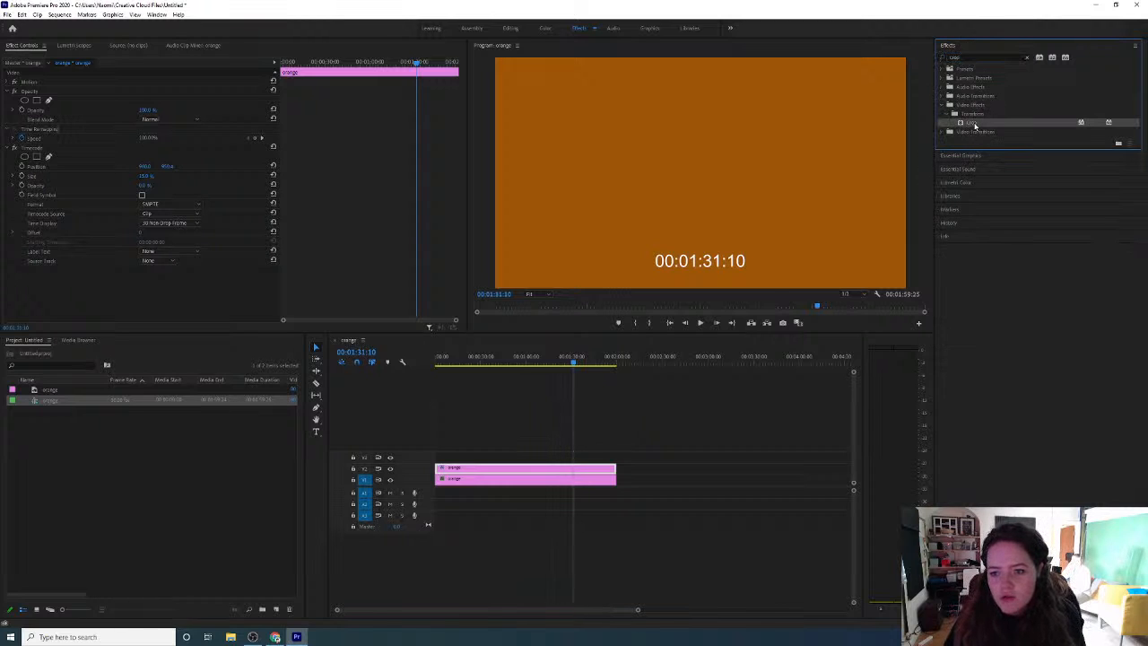
drag(919, 144, 511, 473)
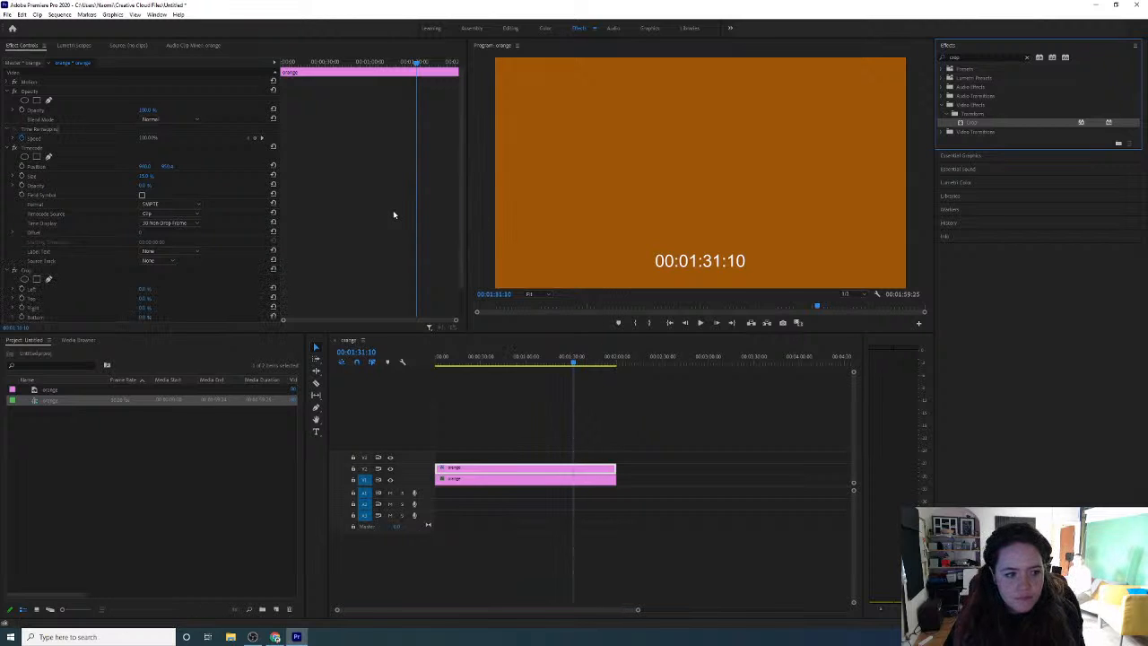
Set the Crop effect's Left value to 45% to cut the leading hour digits off the timecode
scroll(113, 284, down, 2)
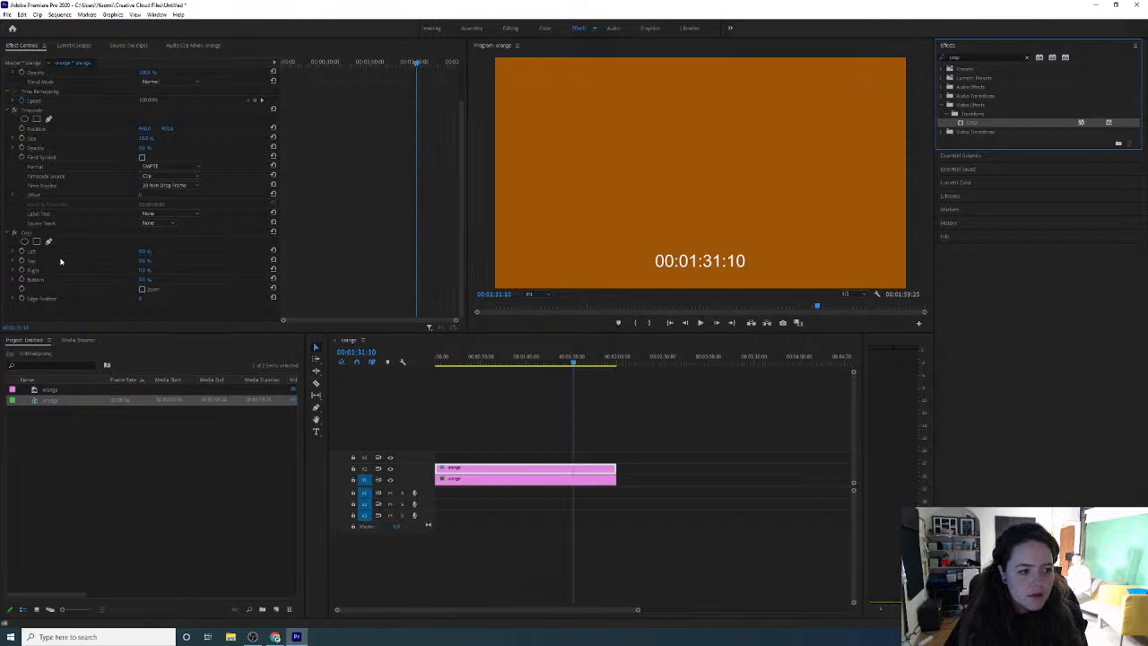
click(13, 234)
click(11, 149)
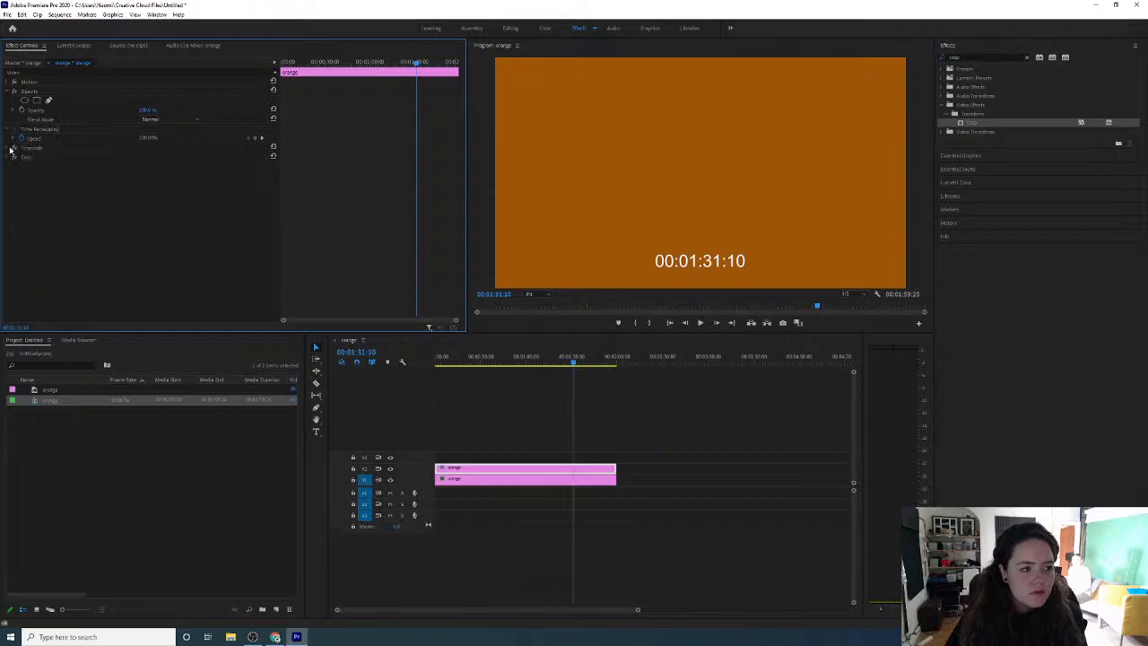
click(8, 130)
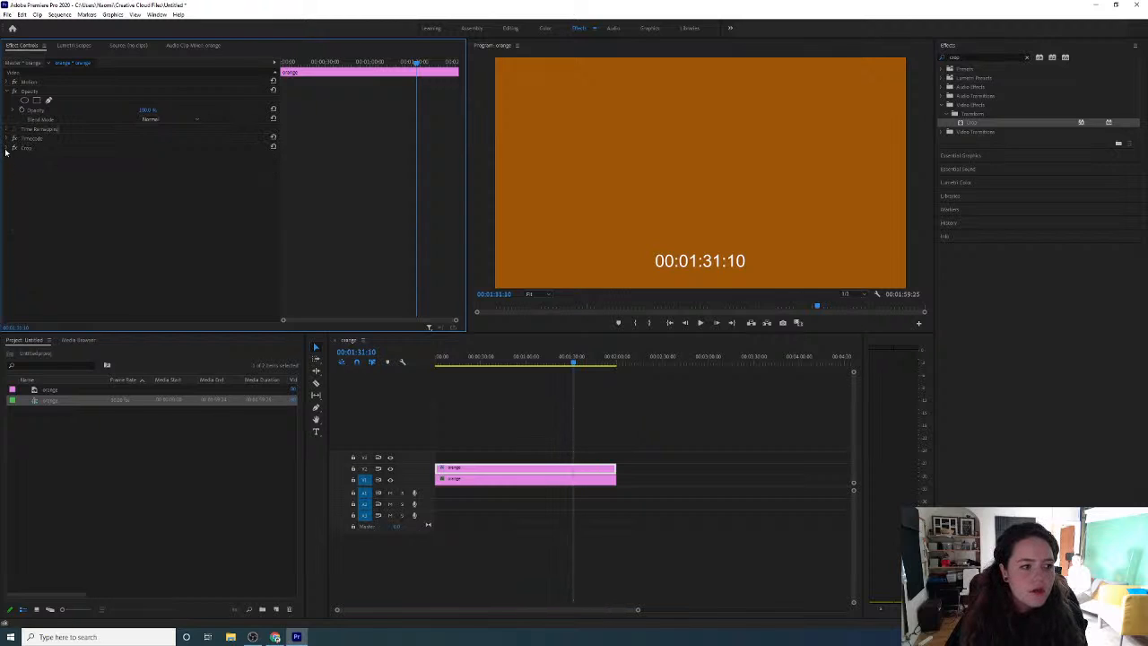
click(7, 149)
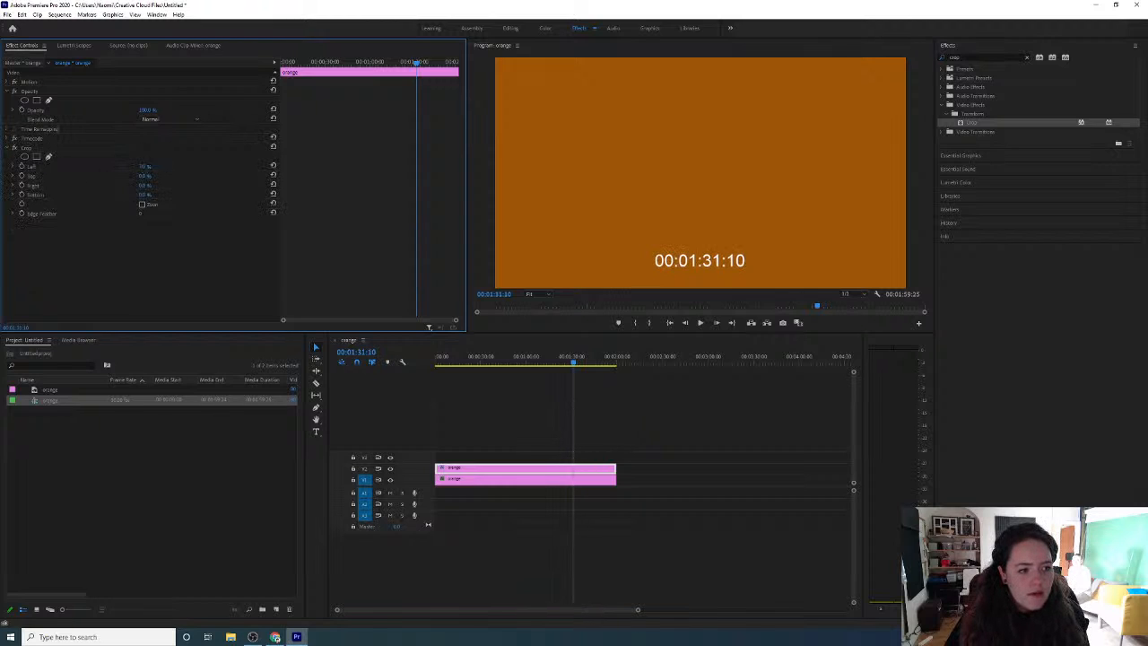
drag(144, 167, 171, 166)
click(146, 167)
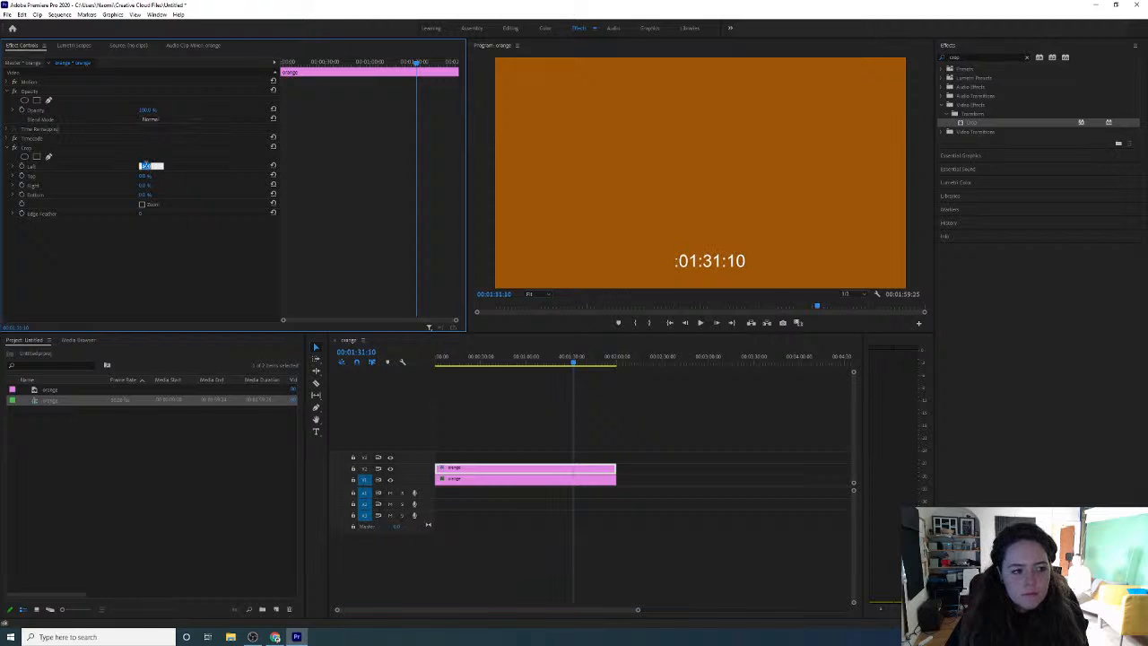
click(148, 166)
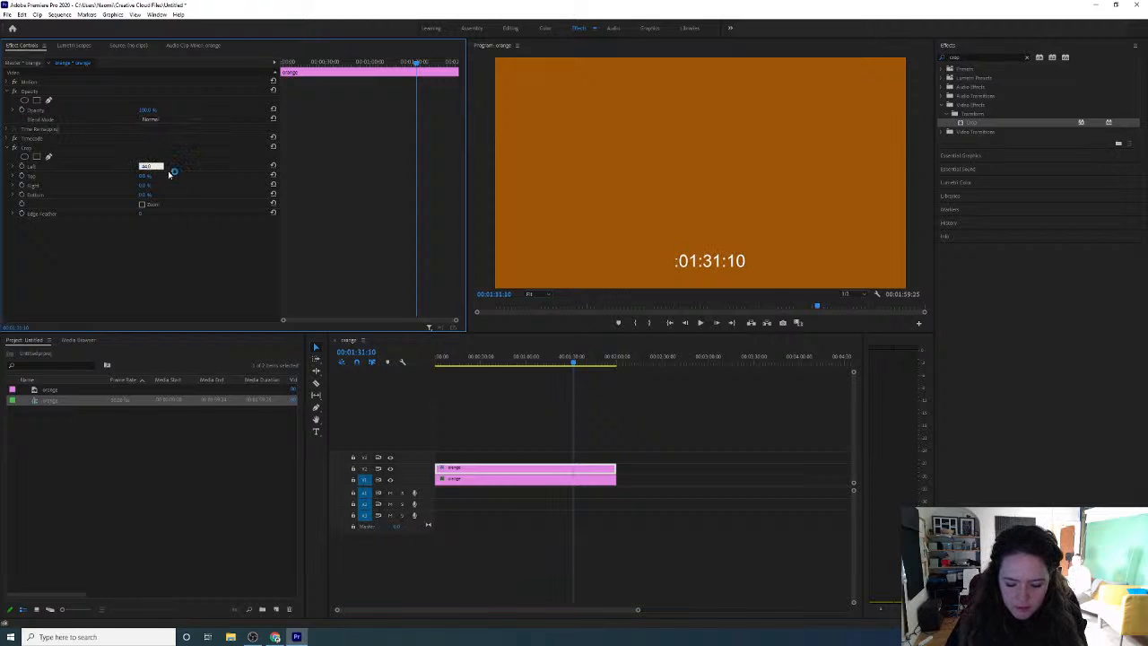
key(Return)
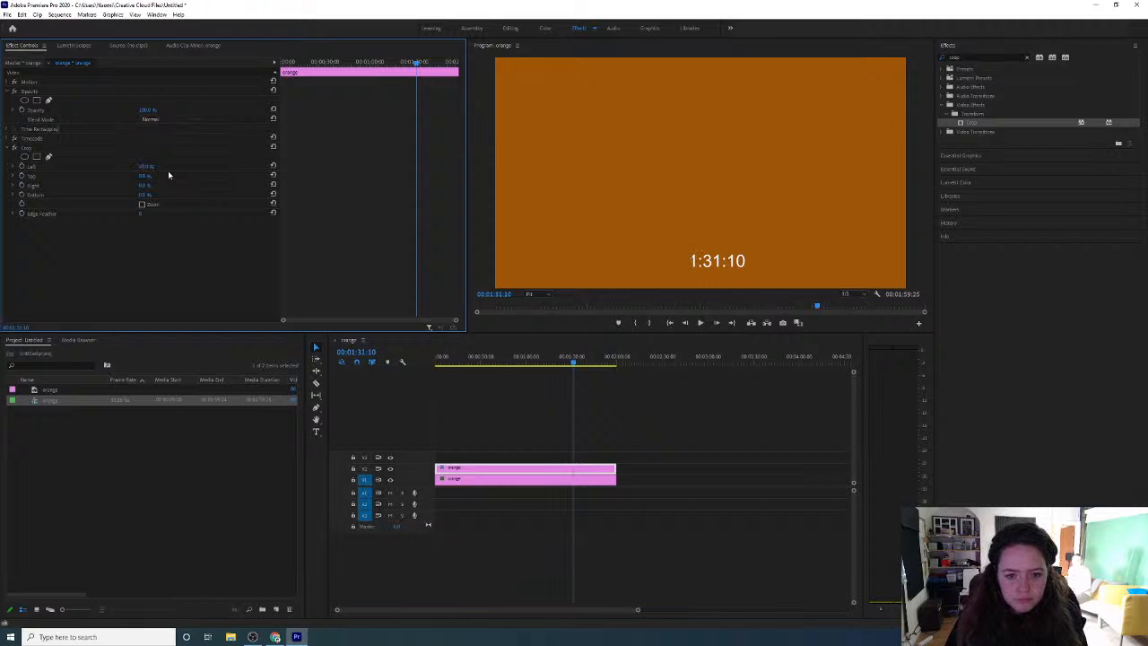
click(144, 167)
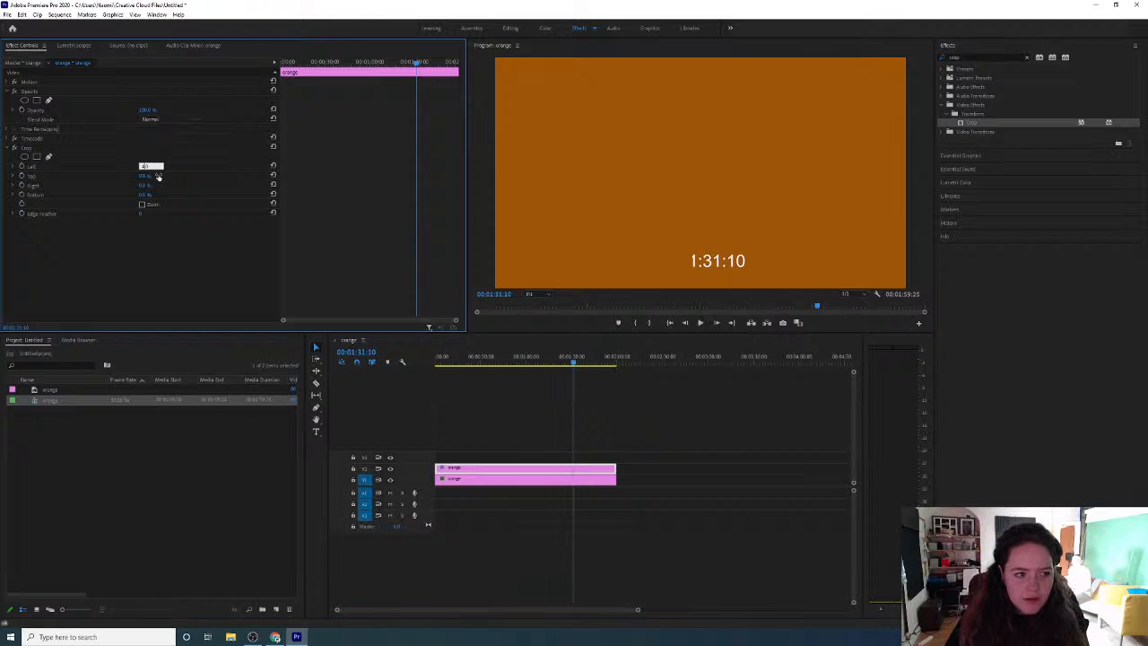
key(Return)
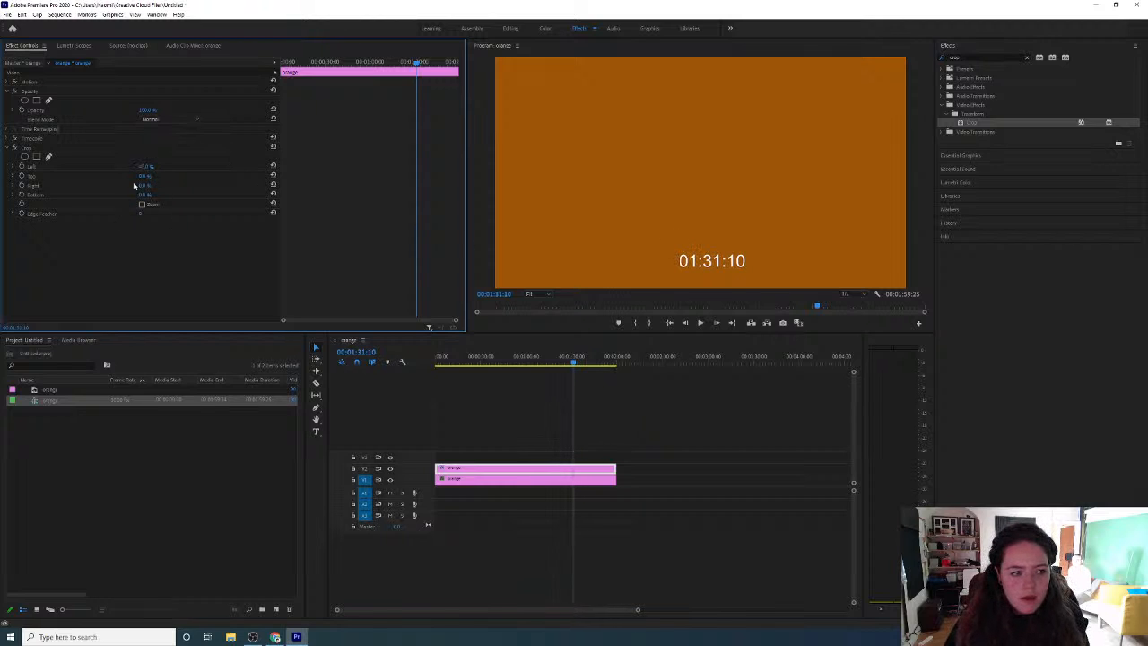
Set the Crop effect's Right value to 45% and its Top value to 80% to isolate the minutes and seconds
click(139, 188)
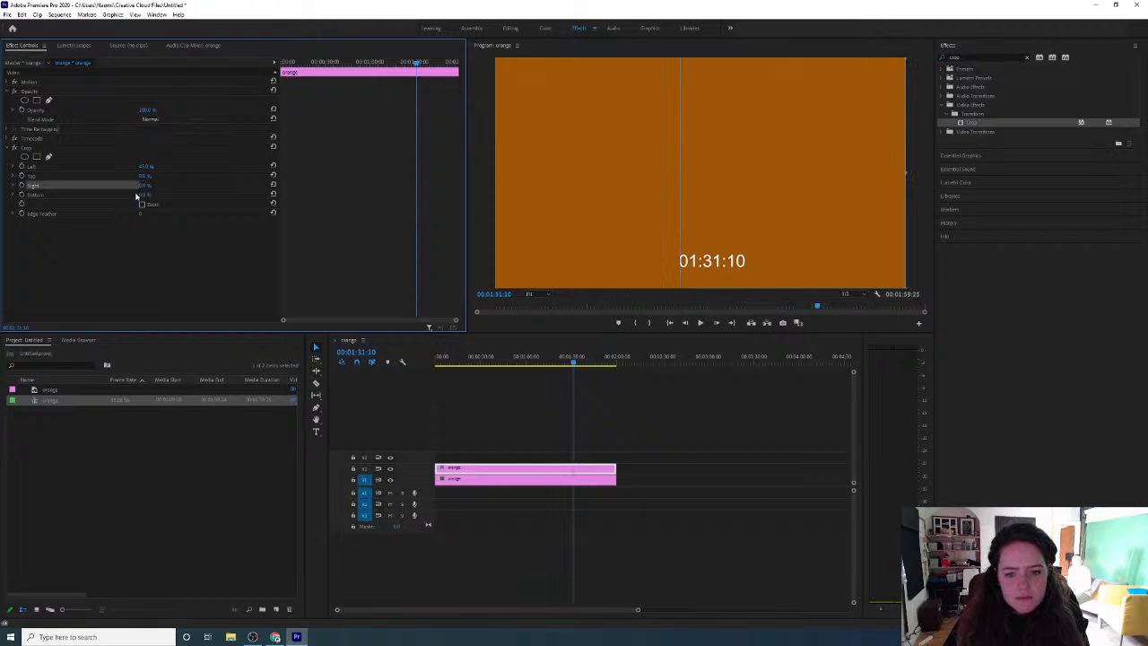
drag(141, 186, 180, 186)
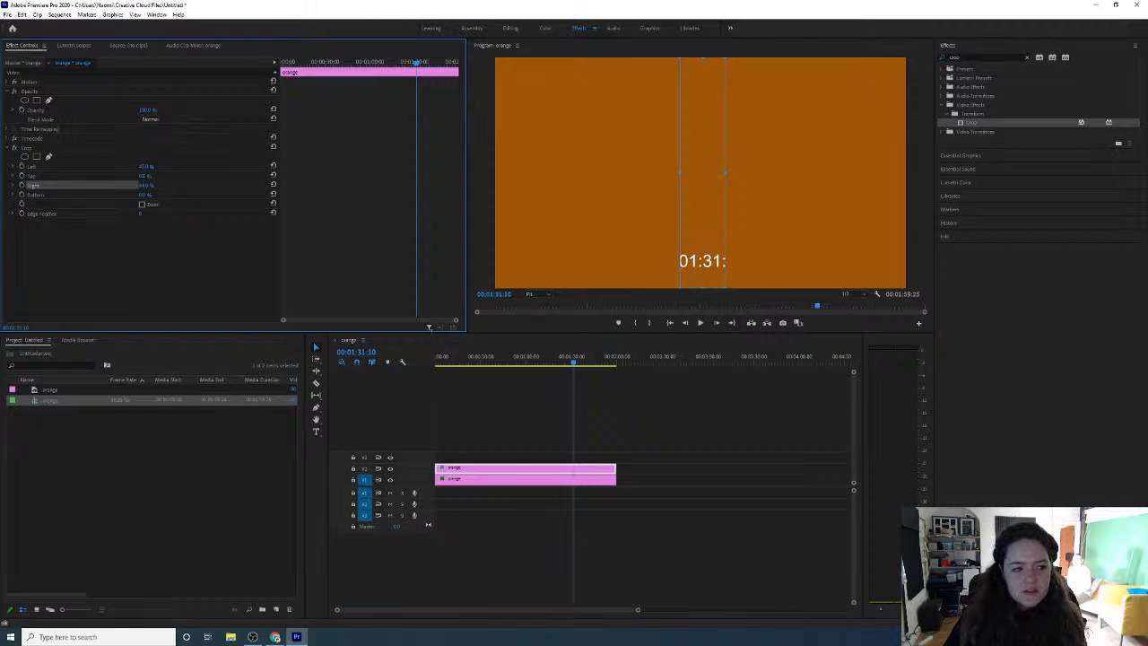
drag(180, 186, 181, 185)
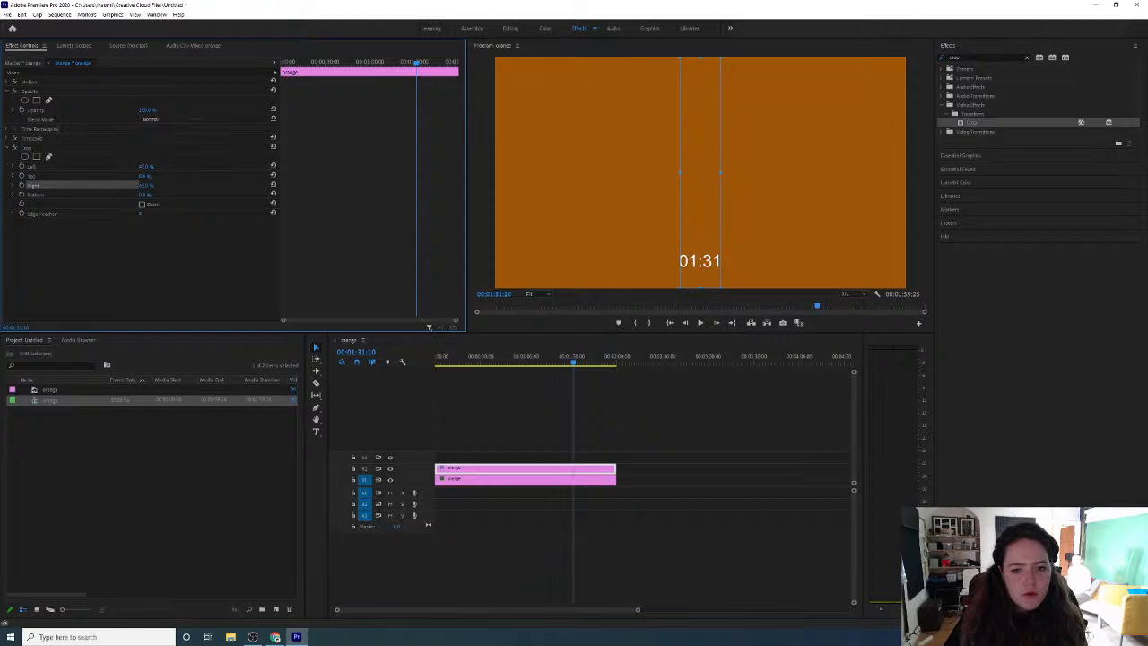
drag(145, 176, 202, 175)
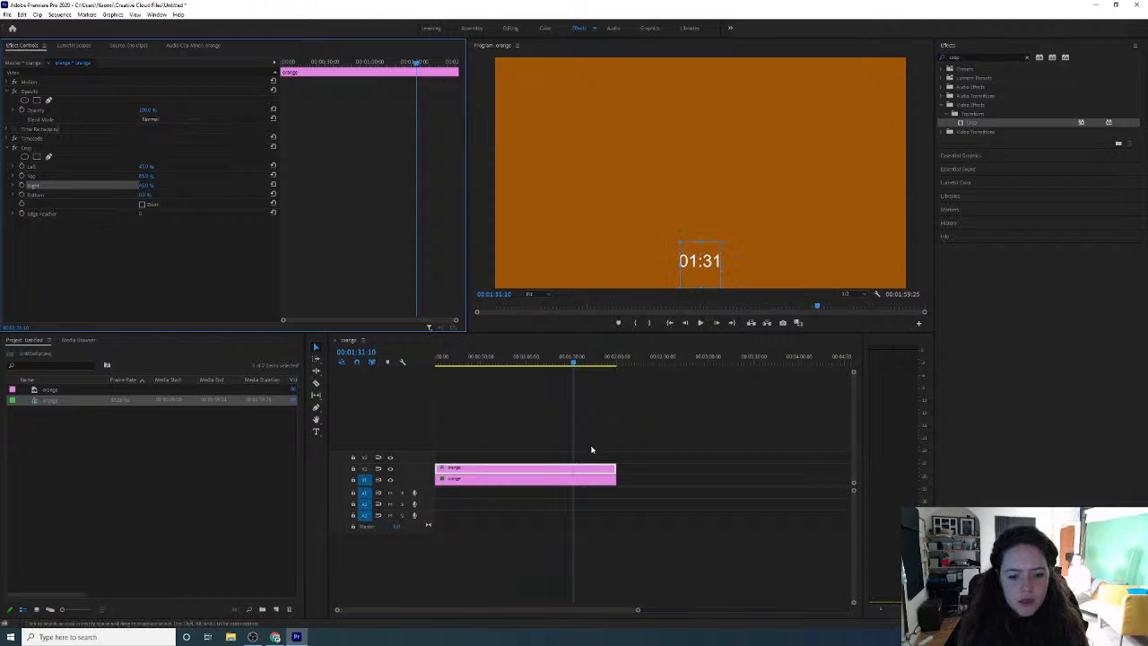
Move the cropped timecode up to about the centre of the frame and check it at about 00:01:36
click(628, 410)
click(709, 263)
click(709, 263)
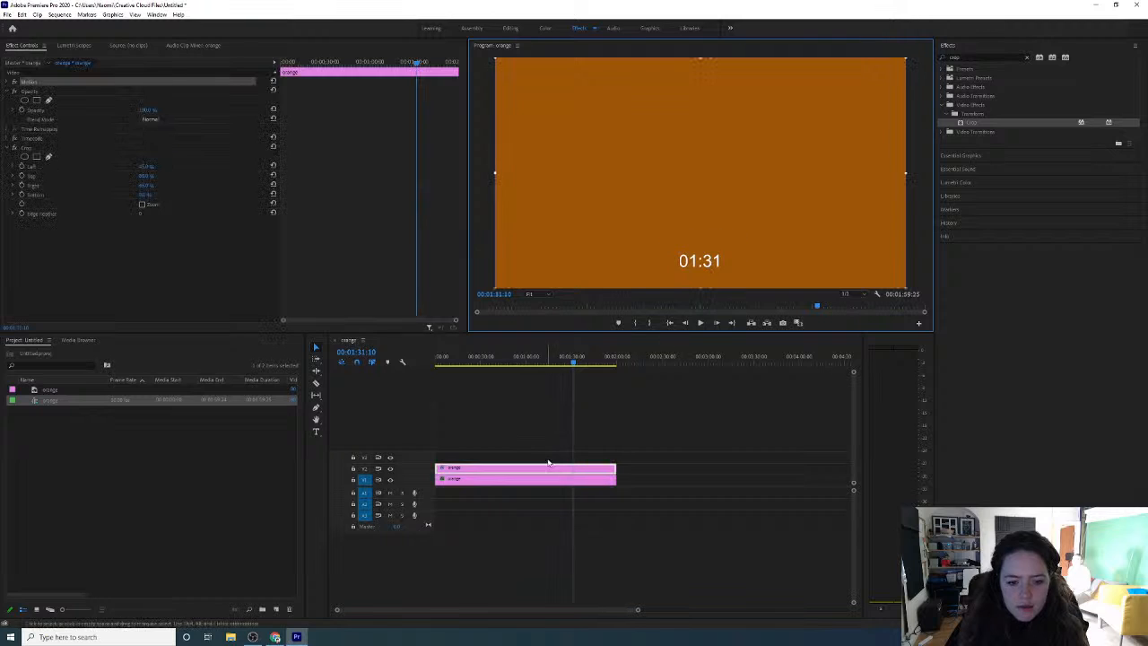
drag(709, 263, 705, 189)
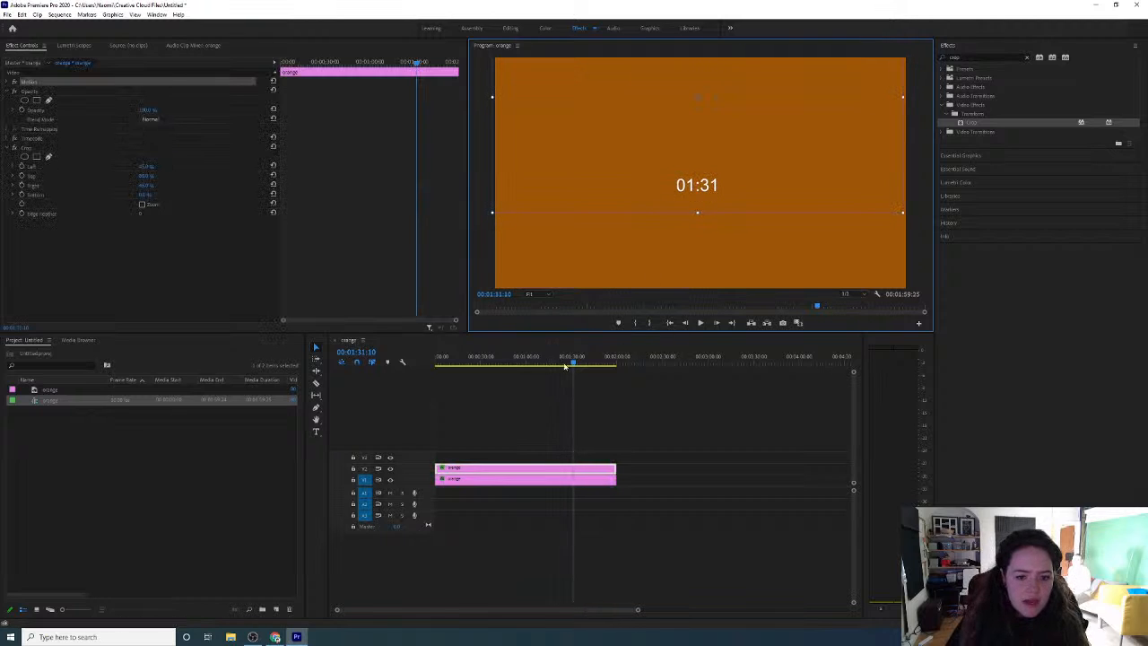
mouse_move(566, 361)
mouse_down()
mouse_move(410, 361)
mouse_move(594, 357)
mouse_move(582, 357)
mouse_up()
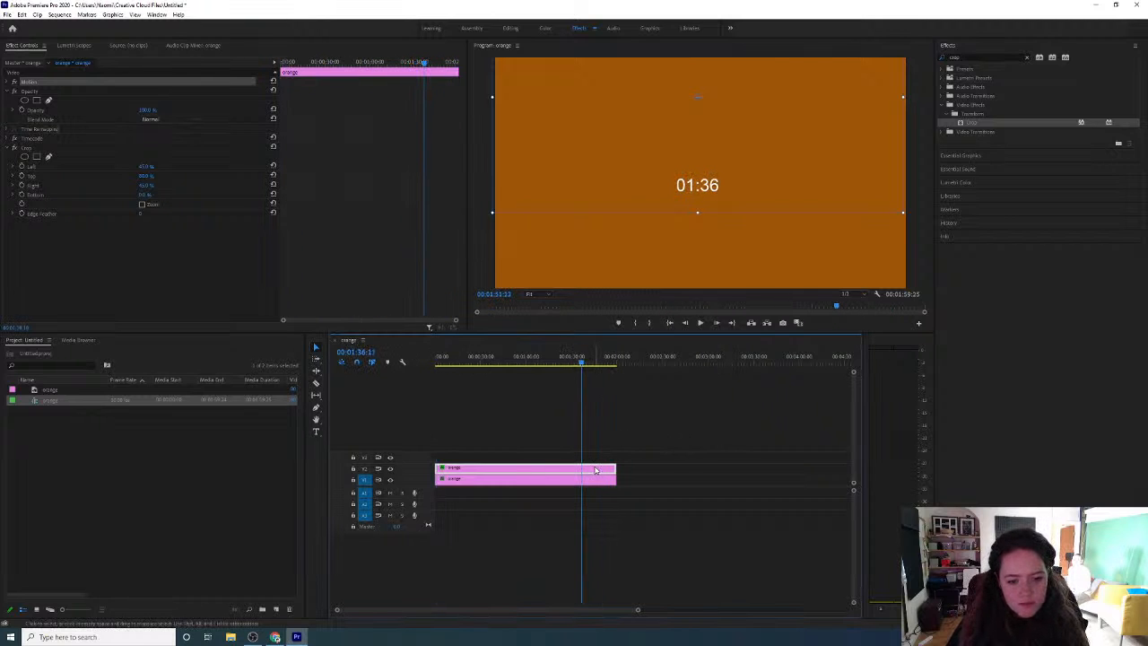
click(543, 418)
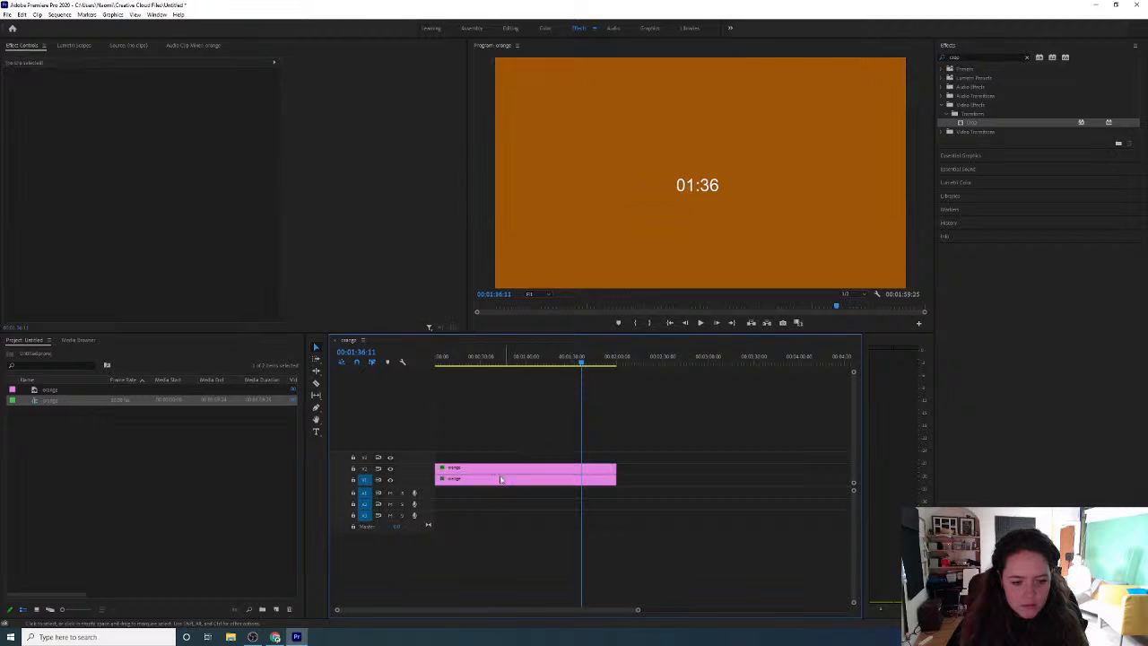
Nest the timecode clip on V2 into a sequence named "countdown"
click(484, 473)
right_click(488, 468)
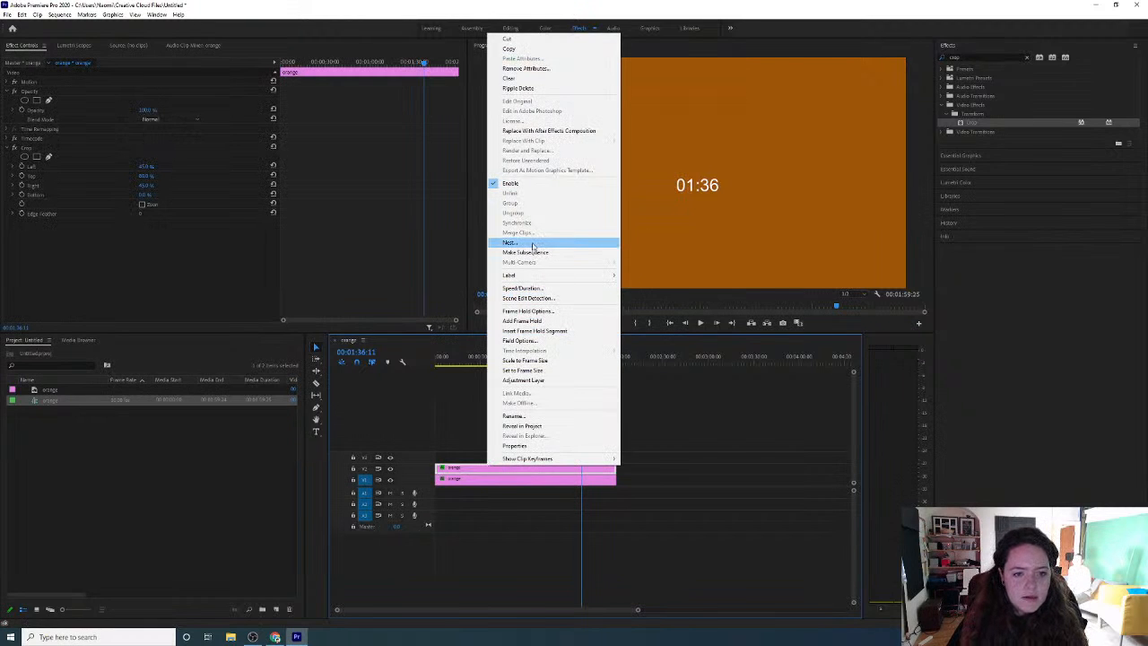
click(532, 243)
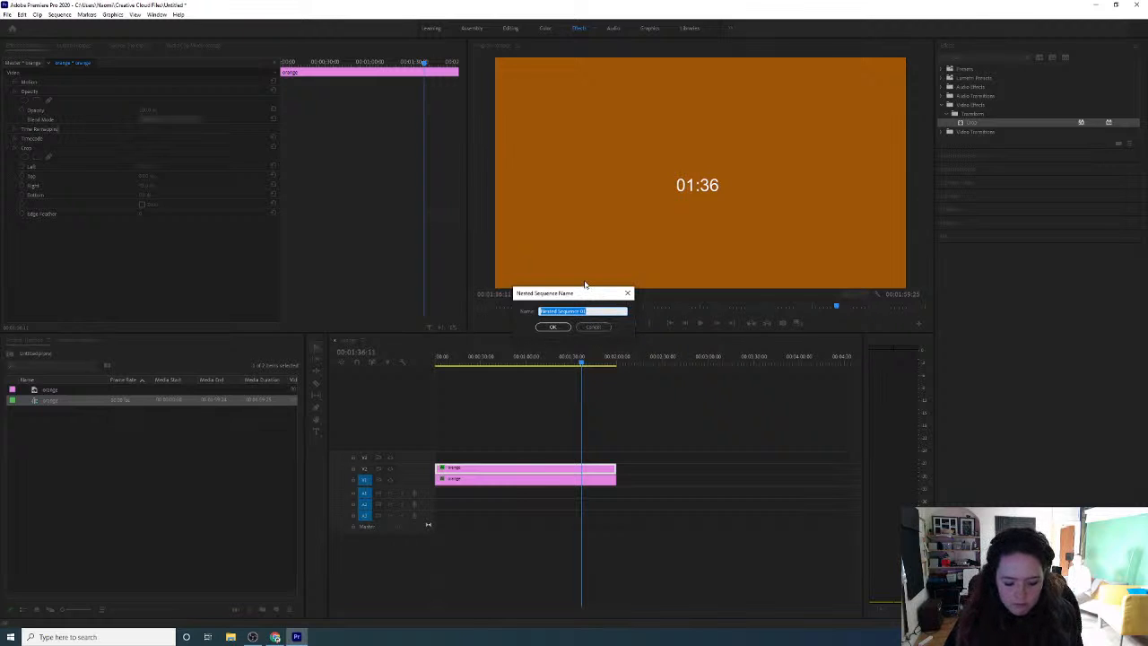
text(co)
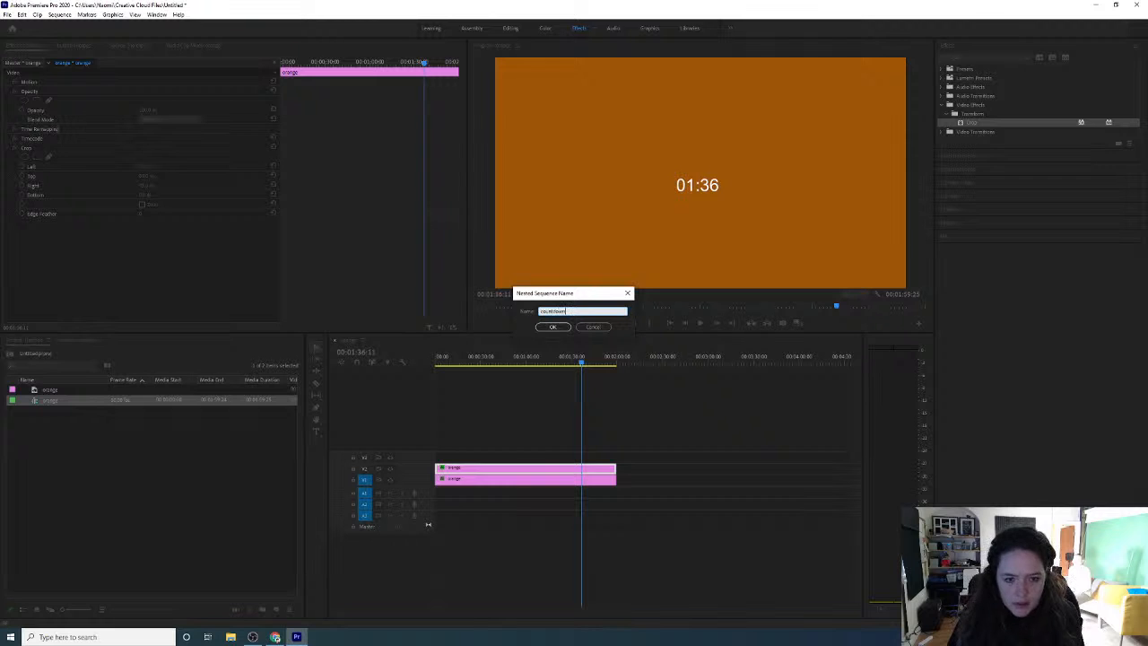
text(untdown)
click(552, 326)
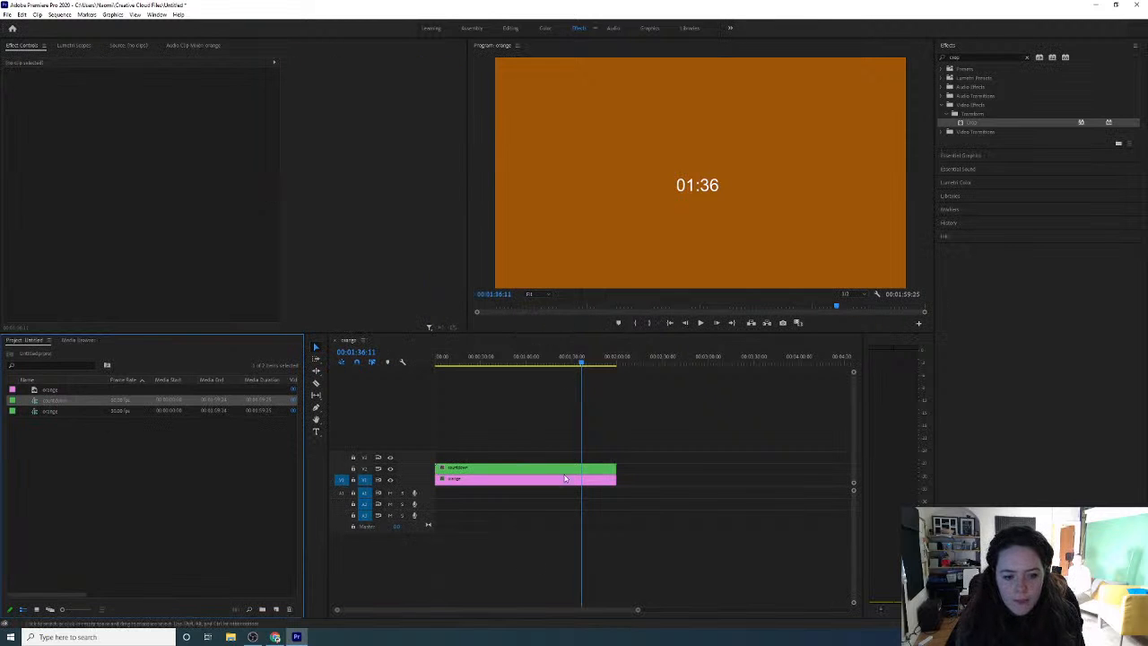
Turn on Reverse Speed for the nested countdown clip on V2
click(569, 469)
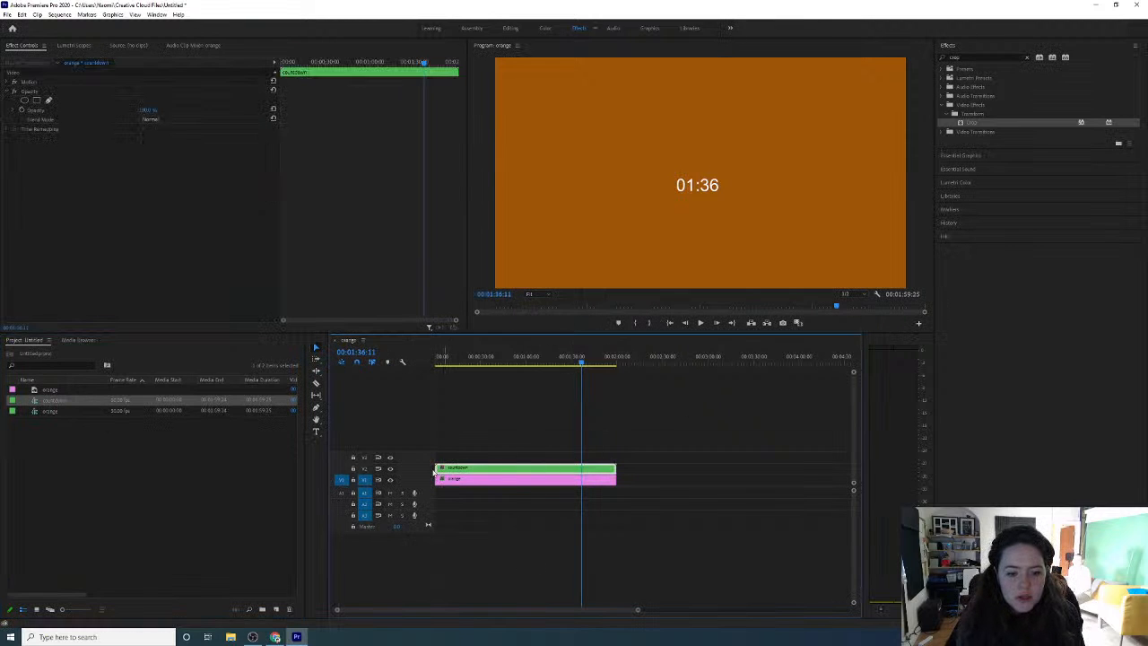
right_click(478, 470)
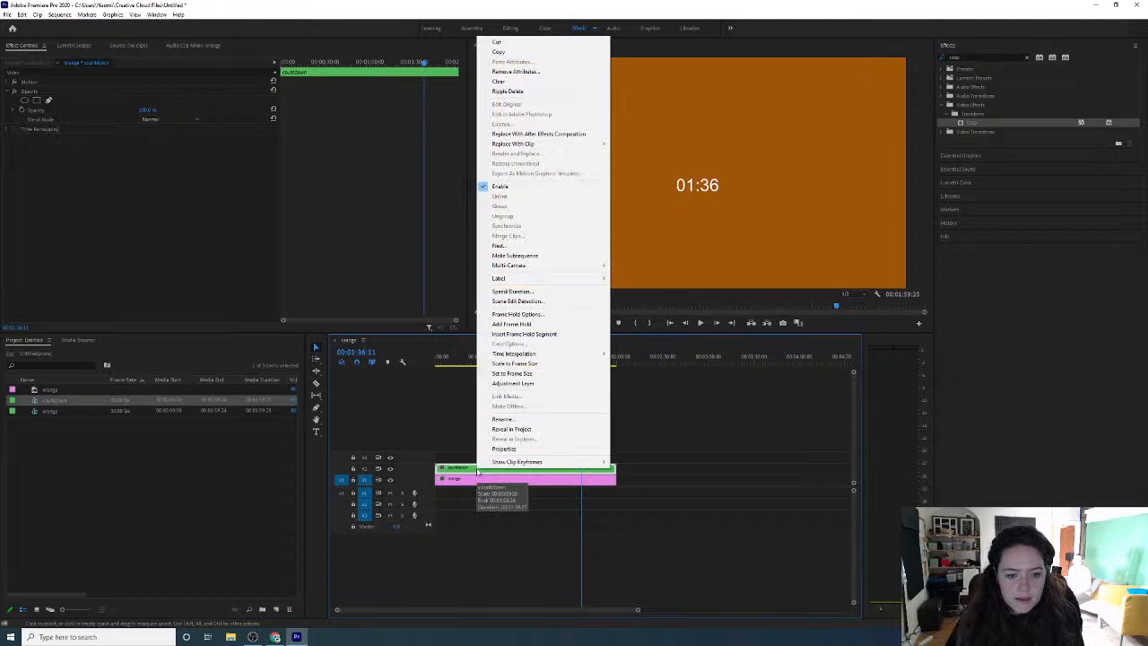
click(576, 290)
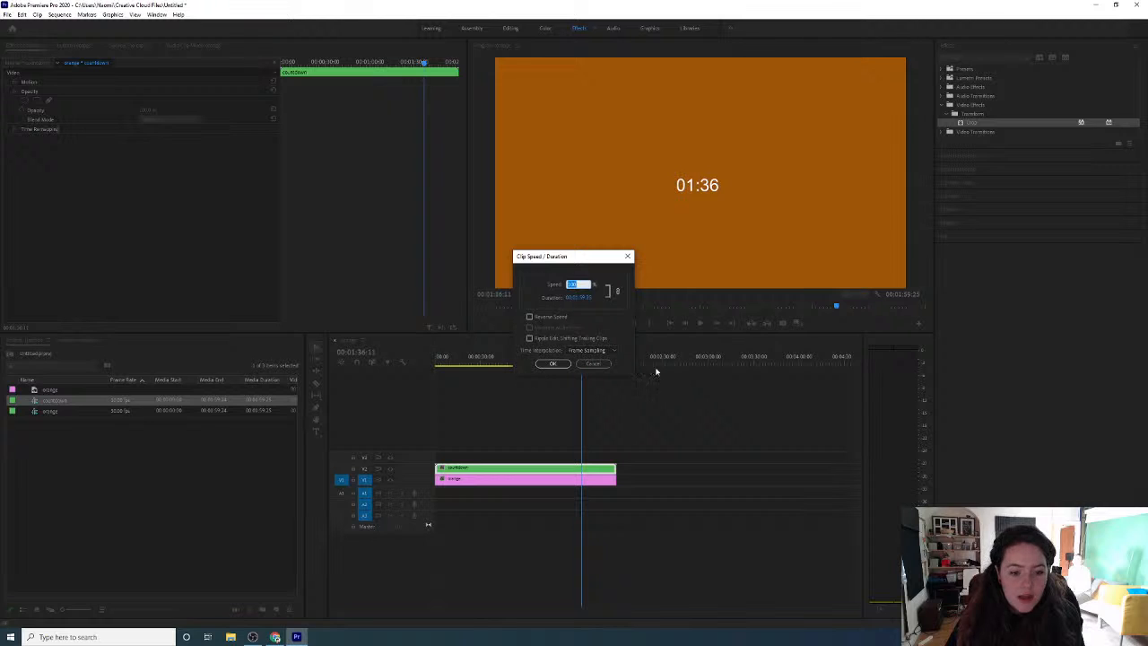
click(529, 316)
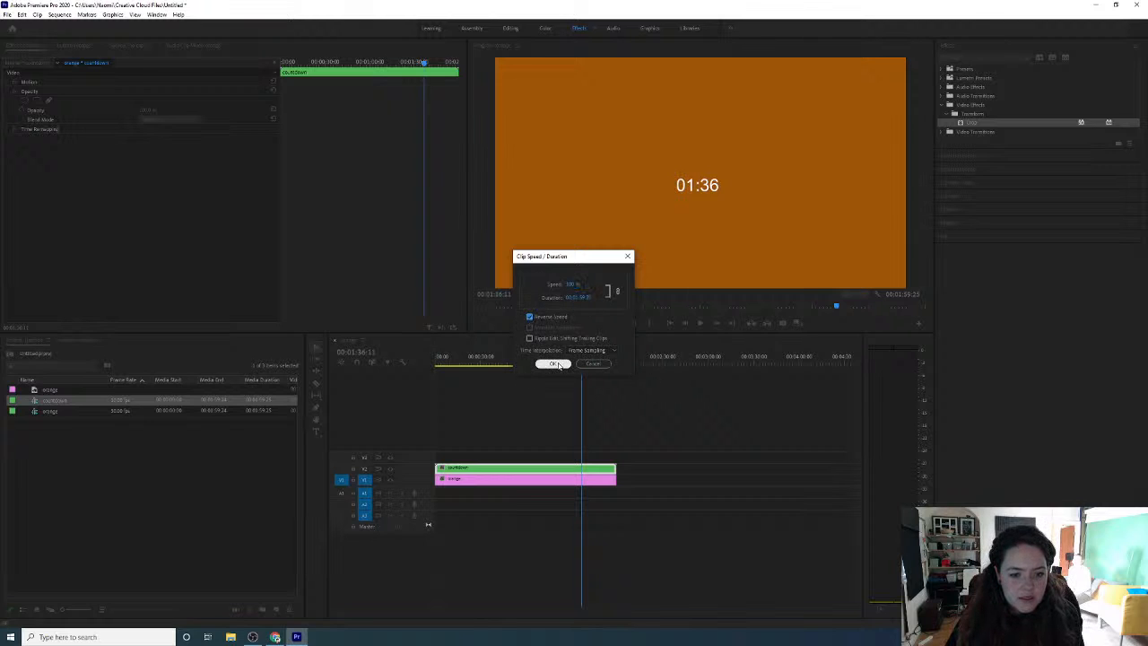
click(553, 364)
Play the countdown from the start of the sequence, then scrub to about 00:01:01 to check that it runs backwards
click(527, 359)
click(439, 363)
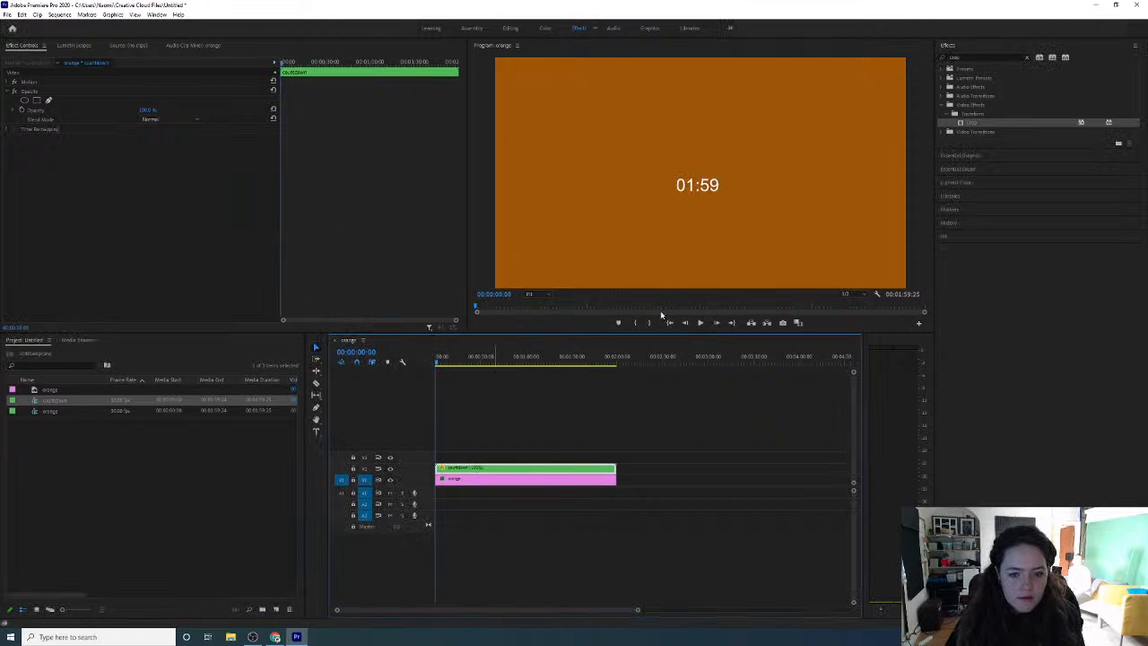
click(701, 323)
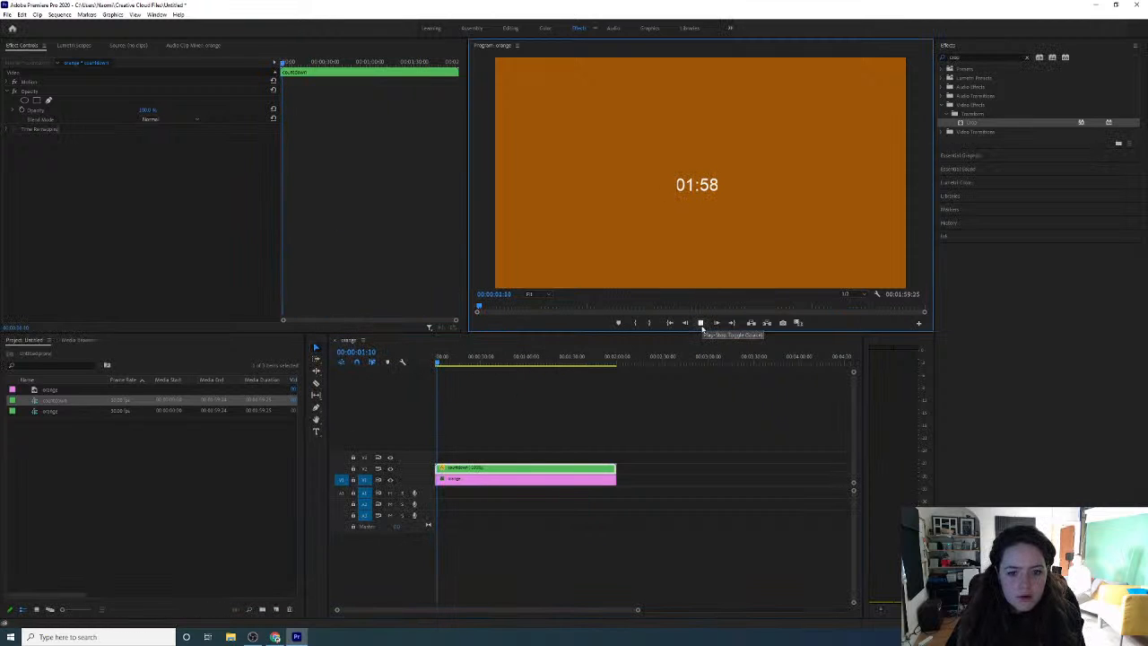
click(617, 397)
drag(458, 361, 531, 379)
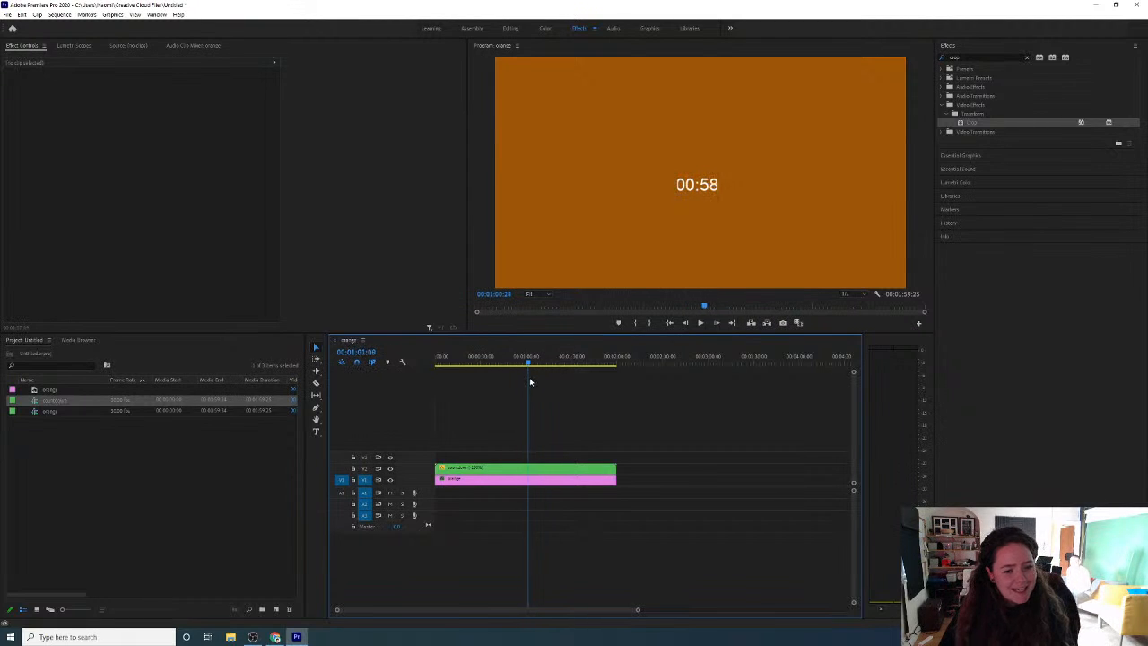
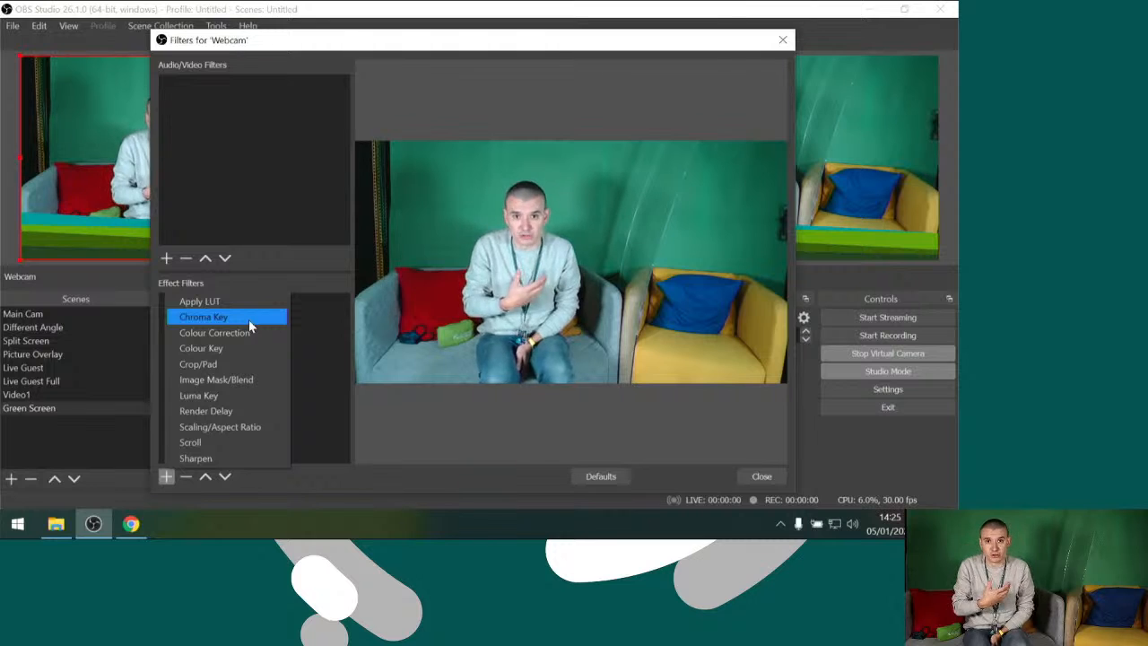
Add a Chroma Key effect filter to the Webcam source and set its key colour type to Custom
click(248, 319)
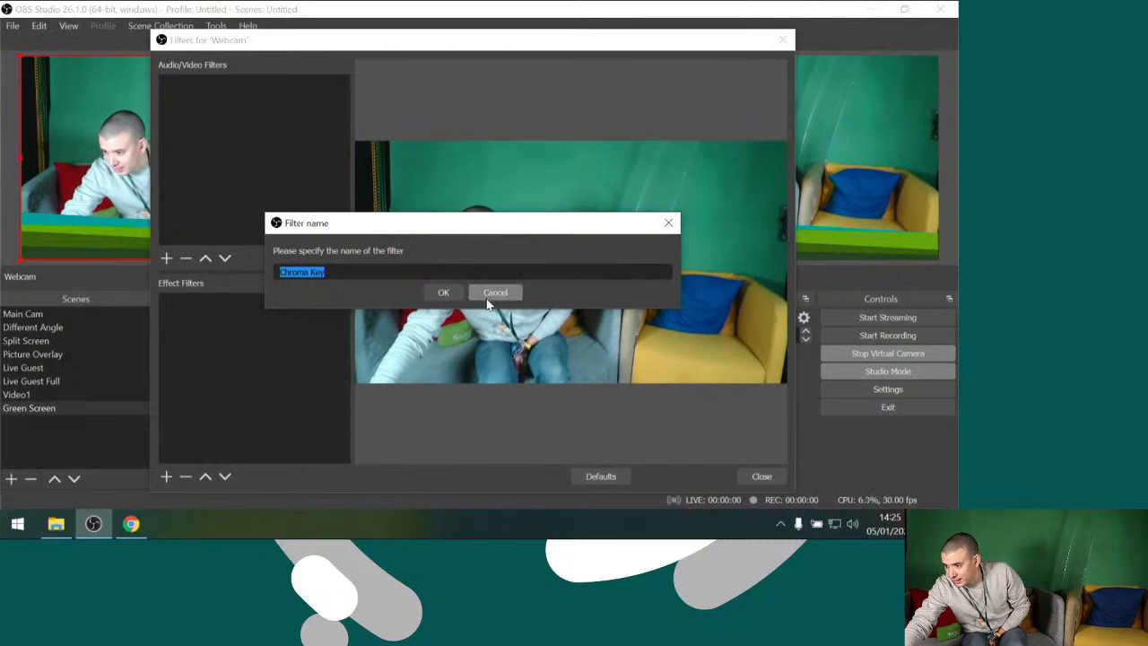
click(438, 293)
click(530, 290)
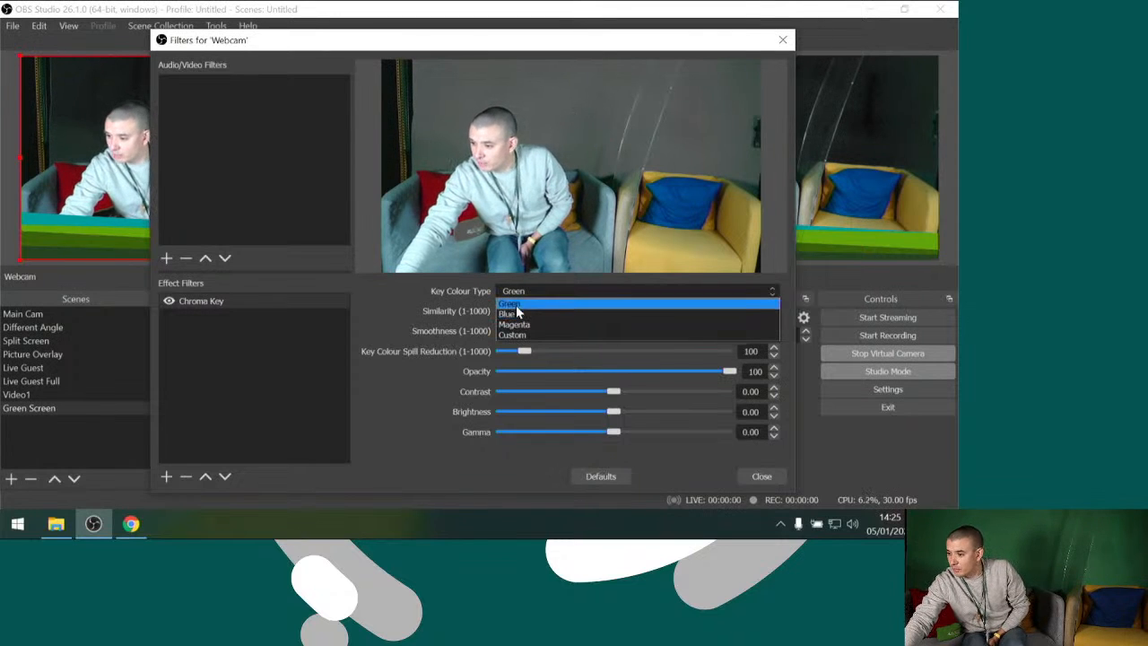
click(516, 335)
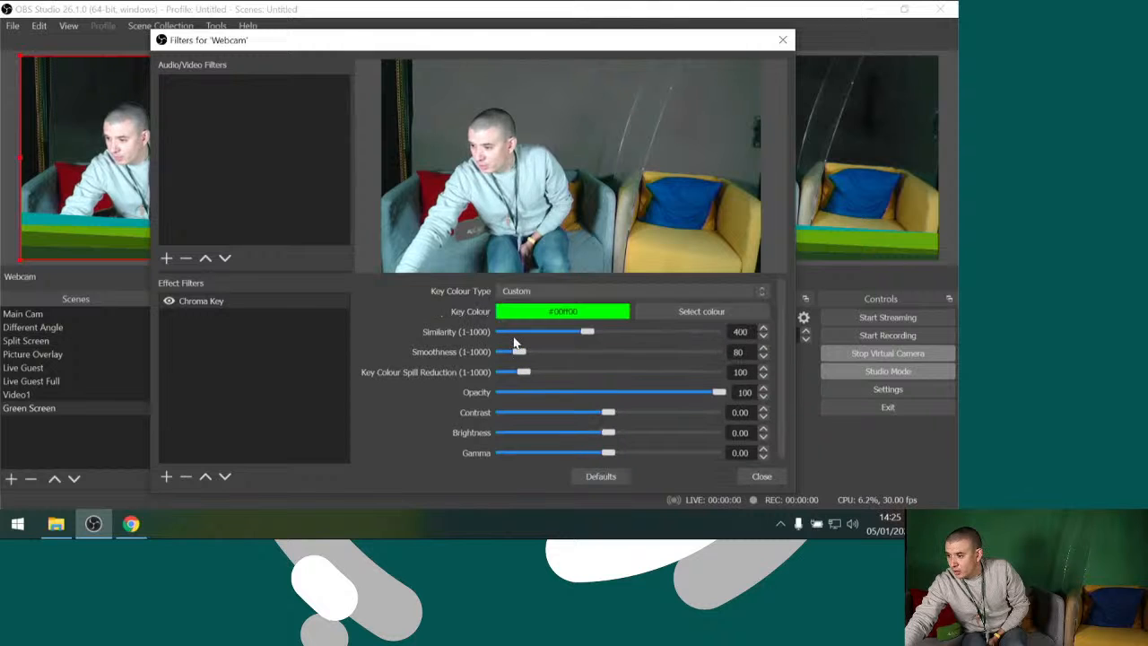
Set the chroma key's custom key colour to the pink basic colour #ff007f
click(657, 314)
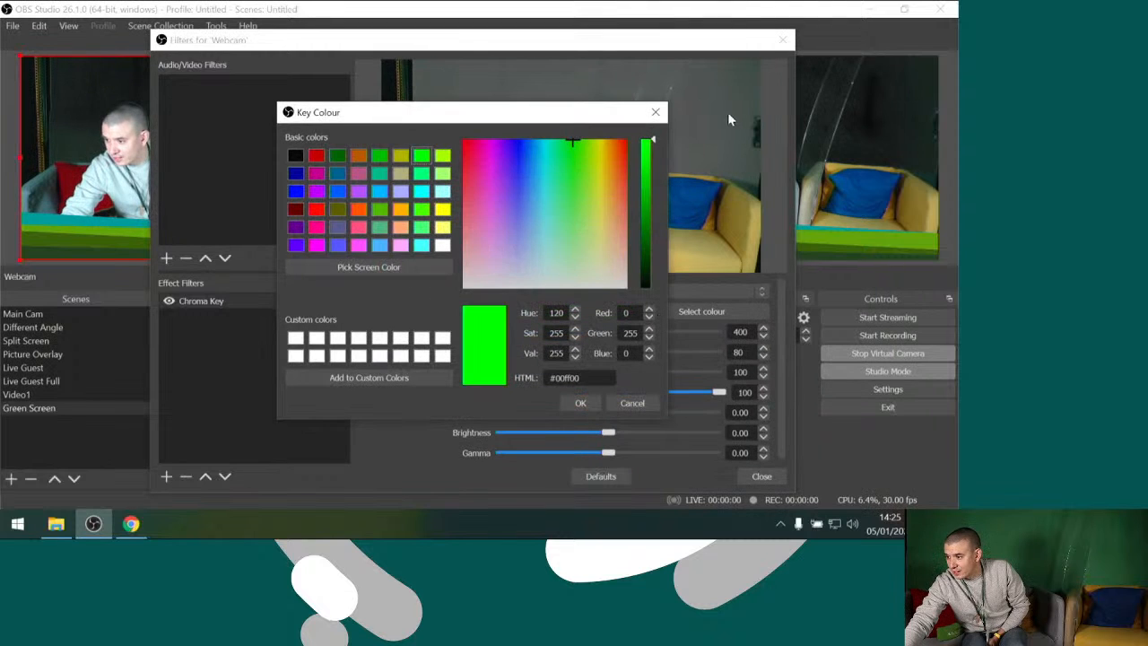
click(317, 228)
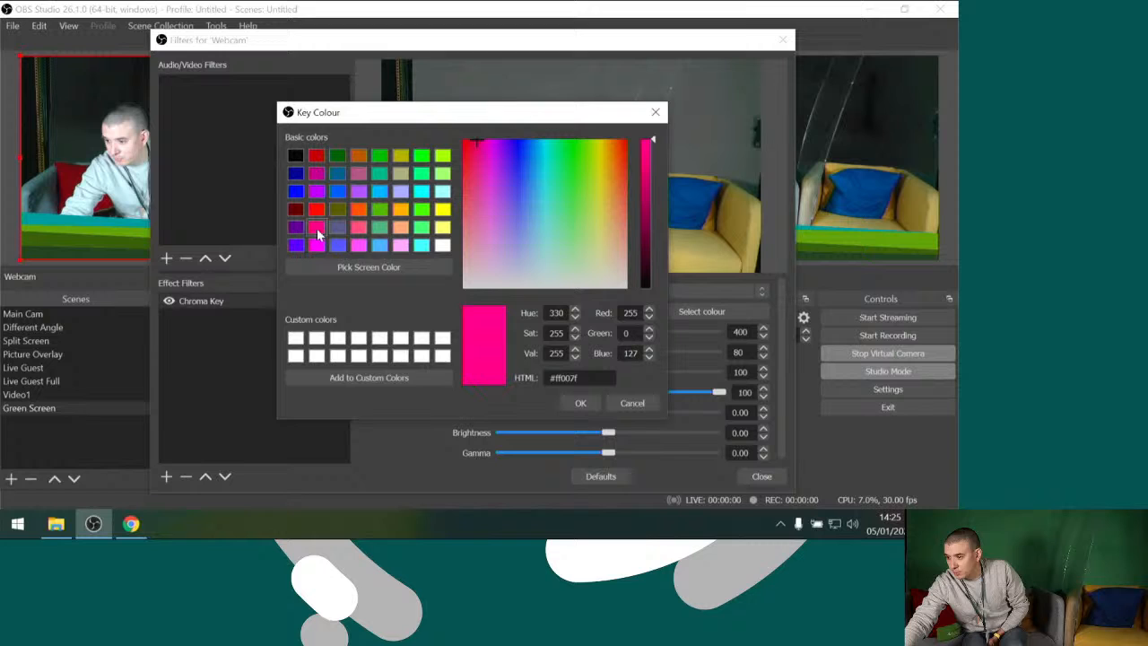
click(579, 404)
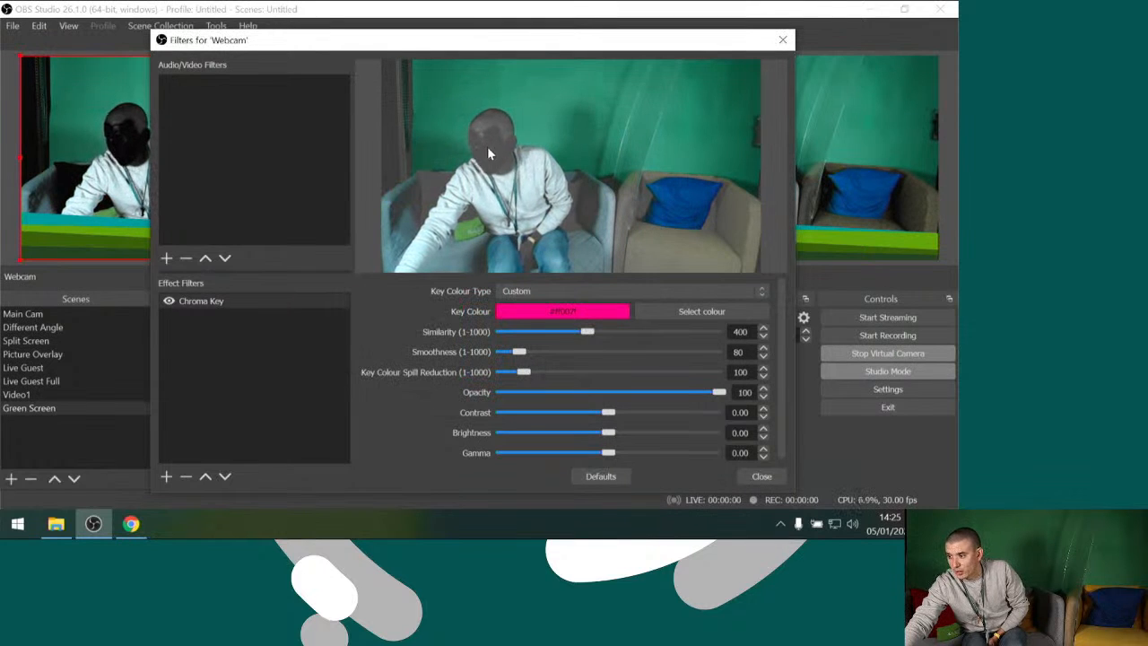
Sample the green backdrop in the webcam picture as the key colour, #2f816b
click(651, 311)
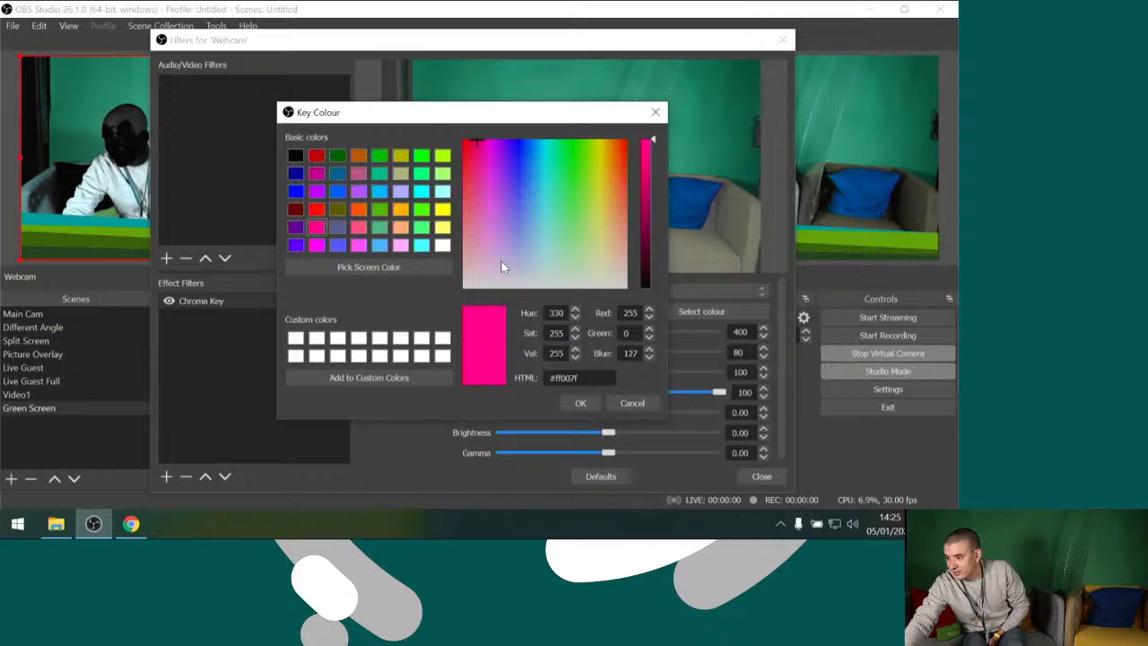
click(379, 267)
click(690, 163)
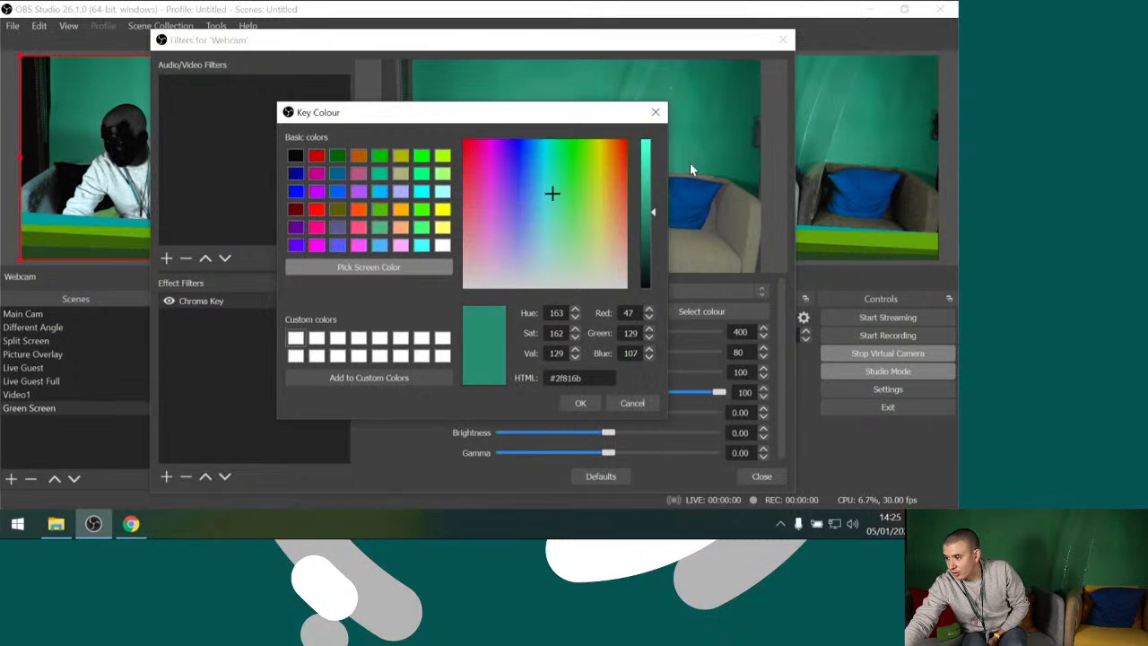
click(579, 404)
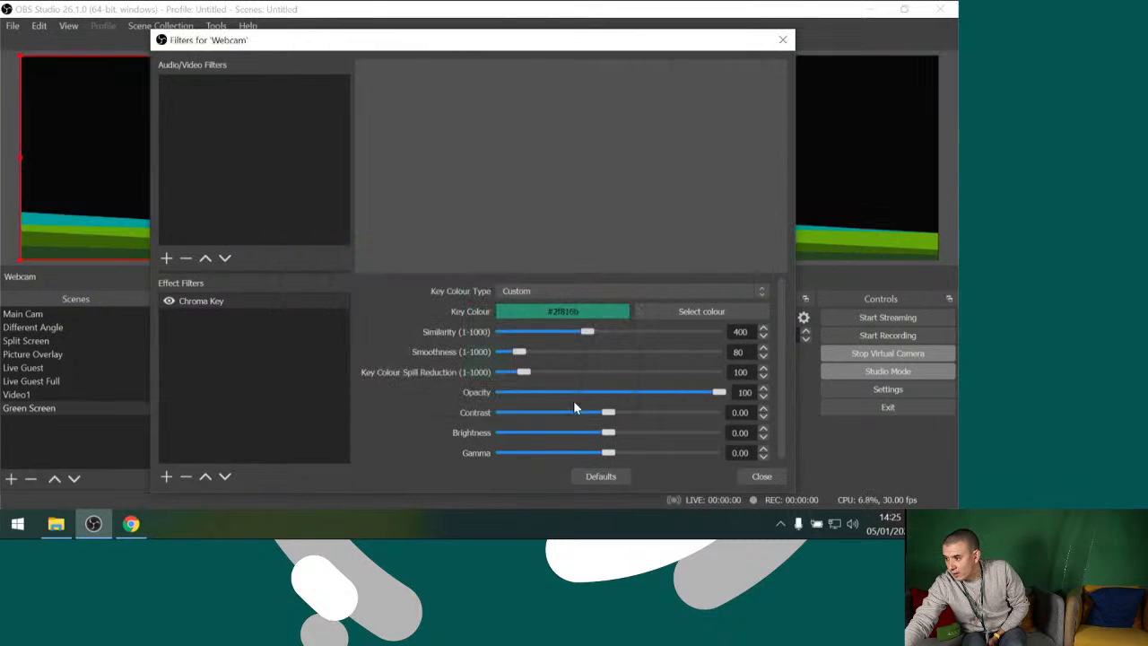
Set the chroma key's similarity to 1, smoothness to 79 and key colour spill reduction to 135, and close the filters
drag(591, 336, 500, 335)
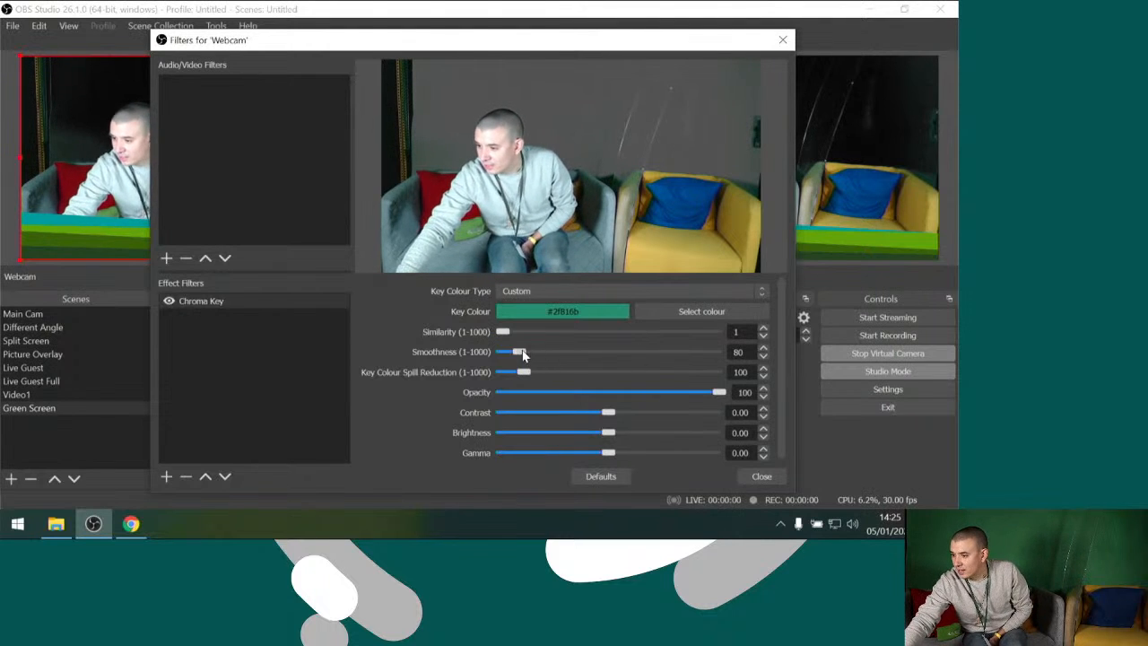
mouse_move(521, 356)
mouse_down()
mouse_move(553, 356)
mouse_move(493, 354)
mouse_move(521, 356)
mouse_up()
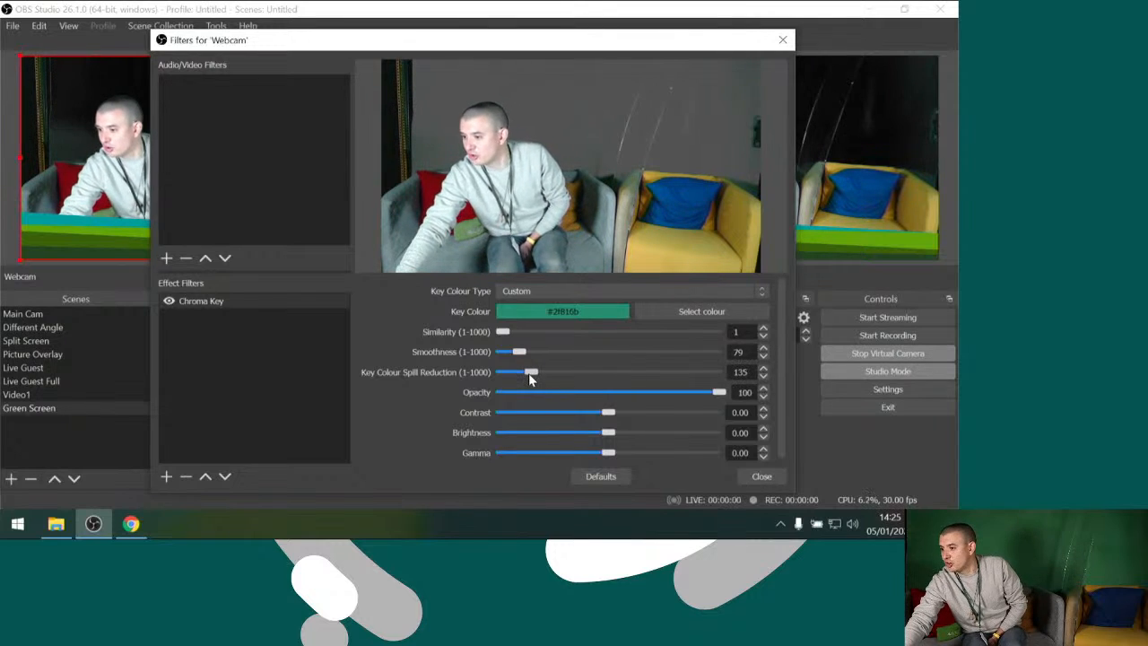
click(752, 473)
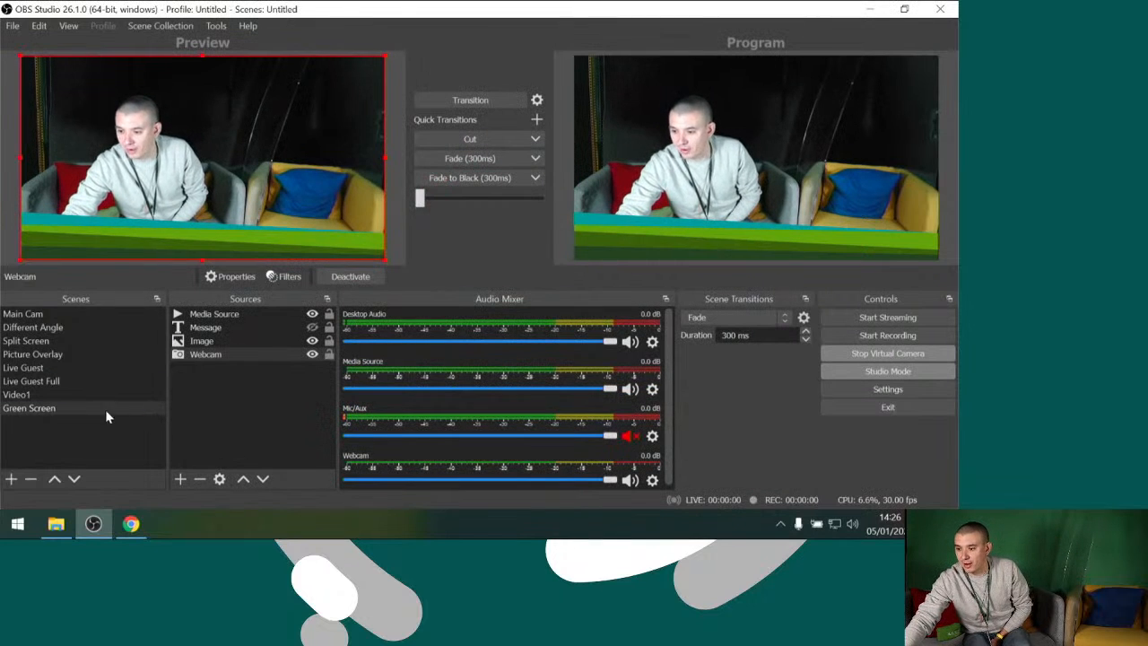
Add the existing Image 2 source to the Green Screen scene and enlarge it to fill the canvas
click(180, 479)
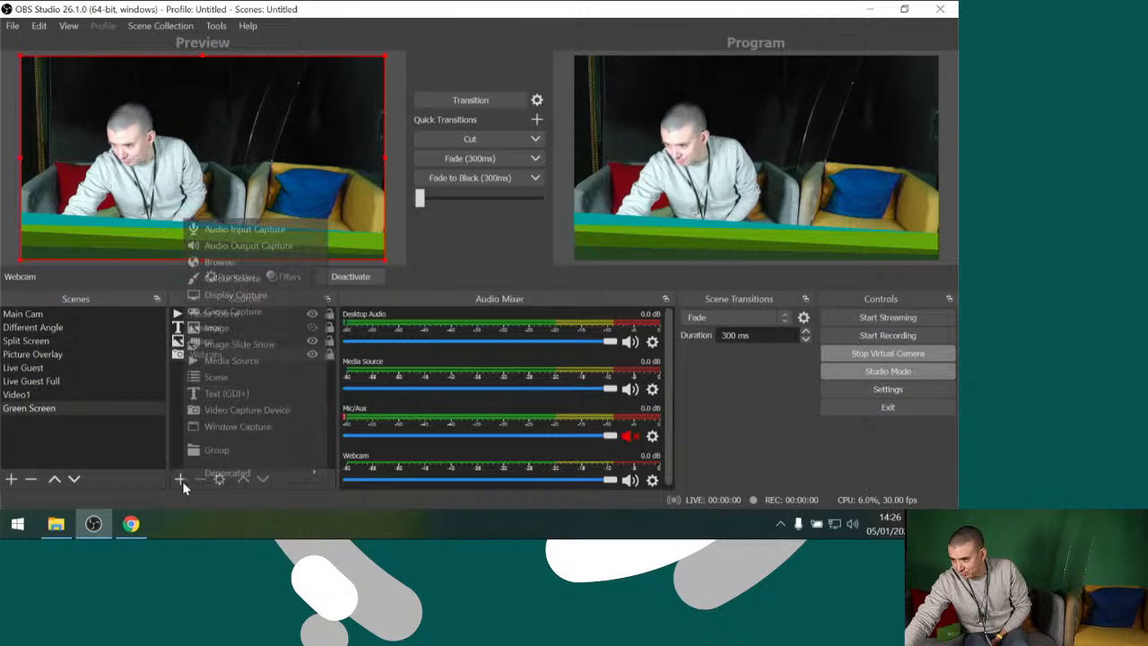
click(218, 328)
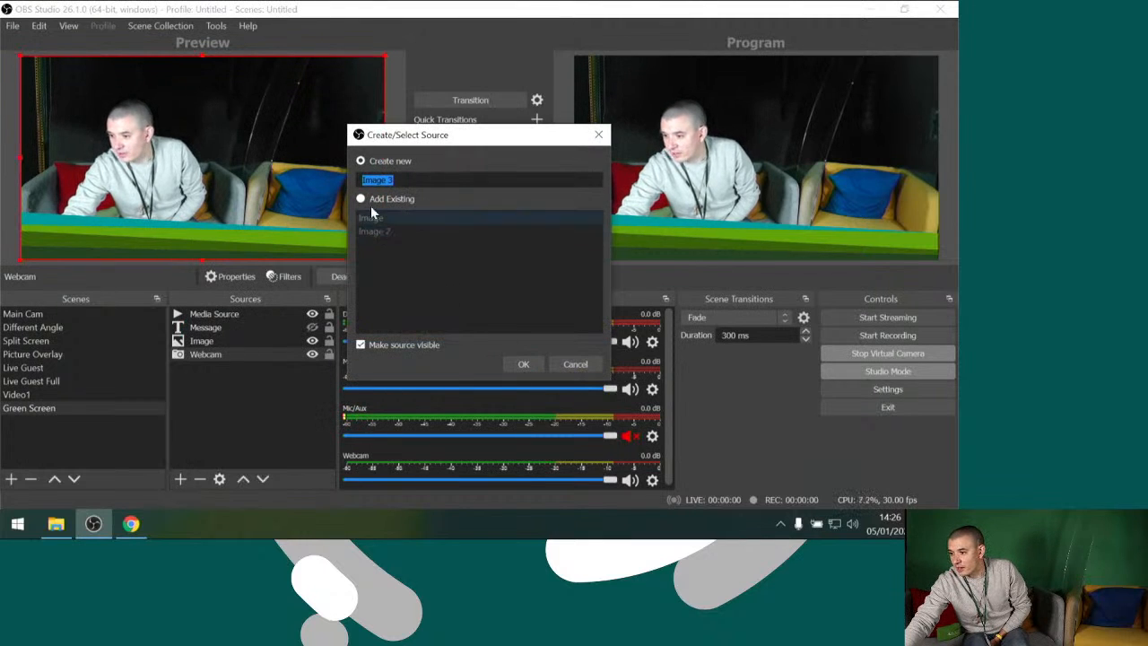
click(370, 234)
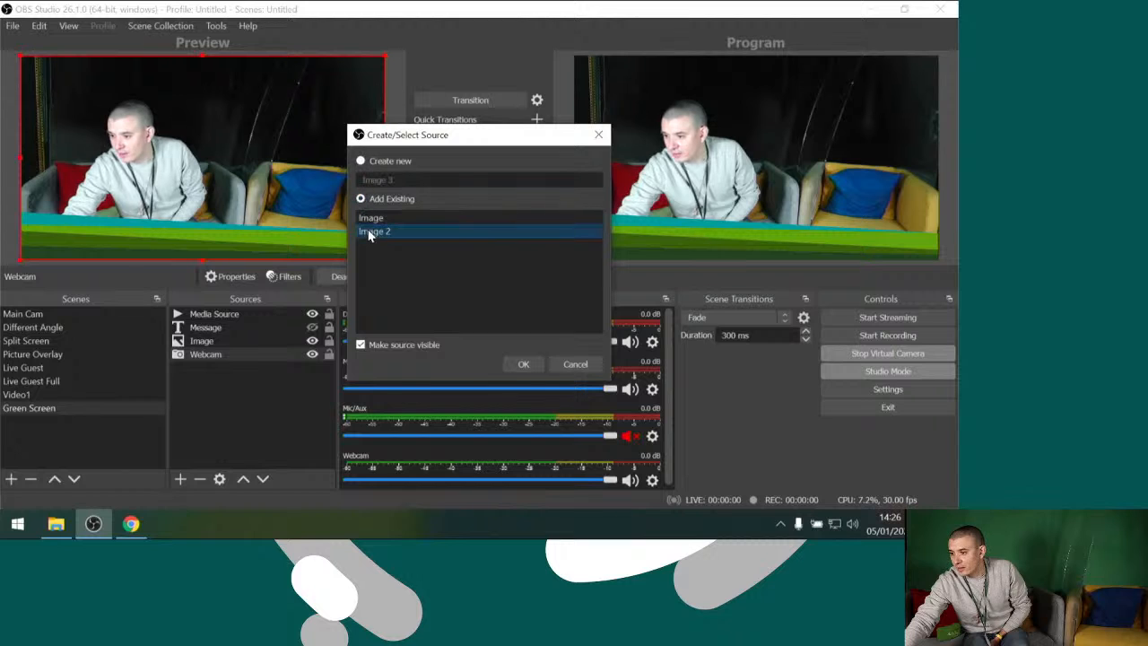
click(523, 365)
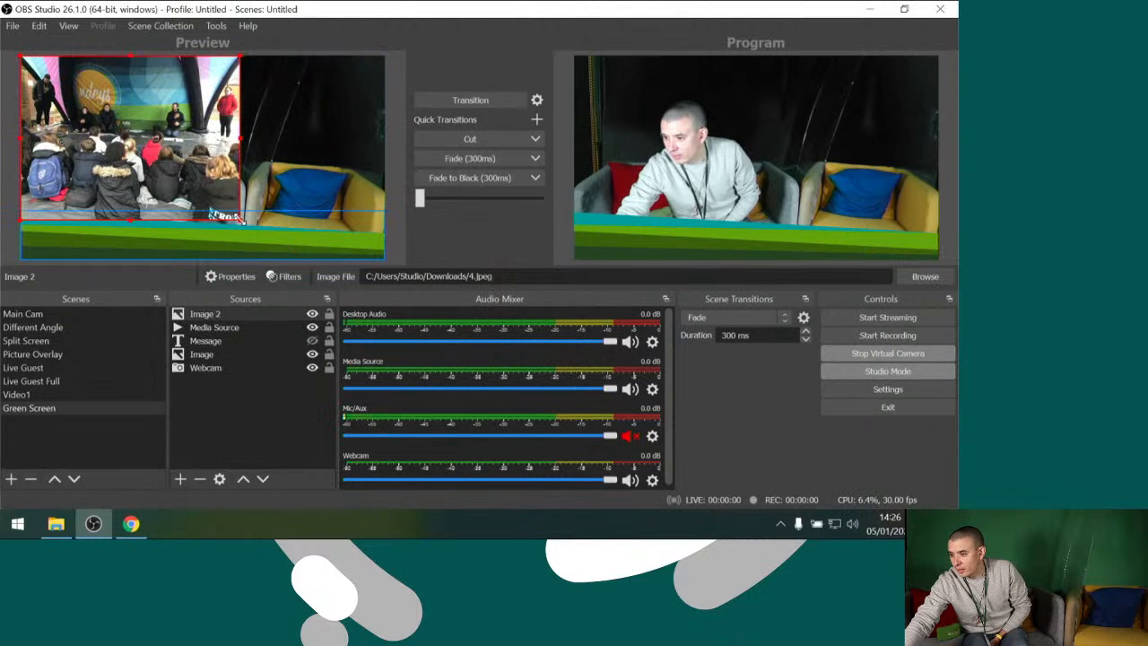
drag(240, 221, 383, 280)
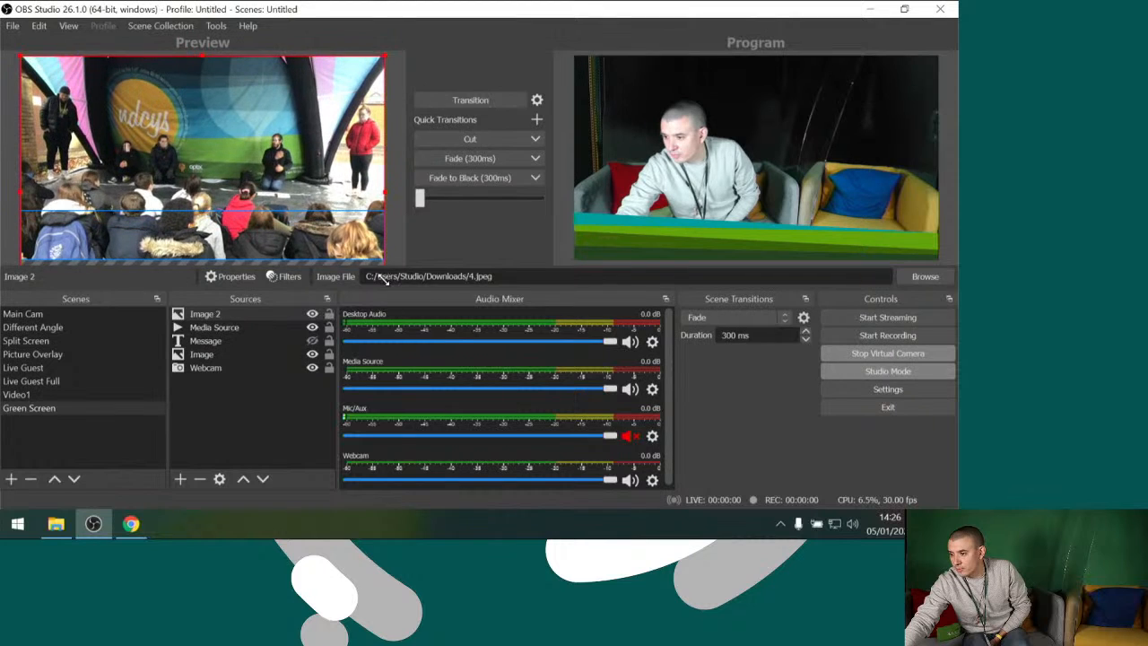
Place Image 2 below the Webcam source as the background and transition the Green Screen scene to the program output
drag(223, 314, 224, 374)
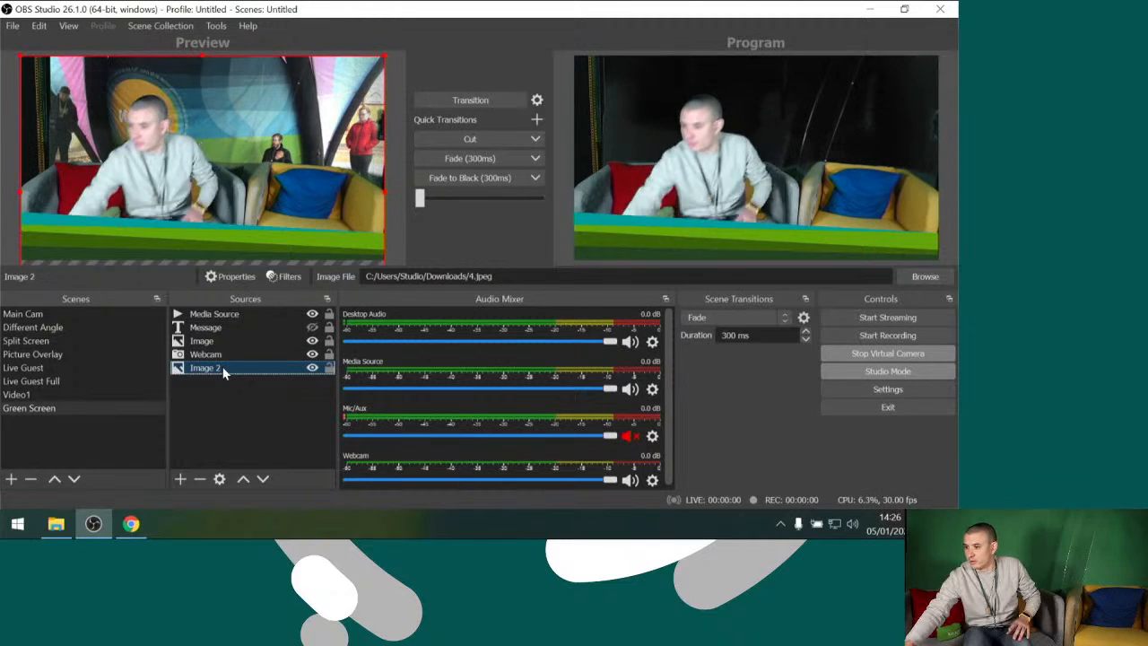
click(491, 105)
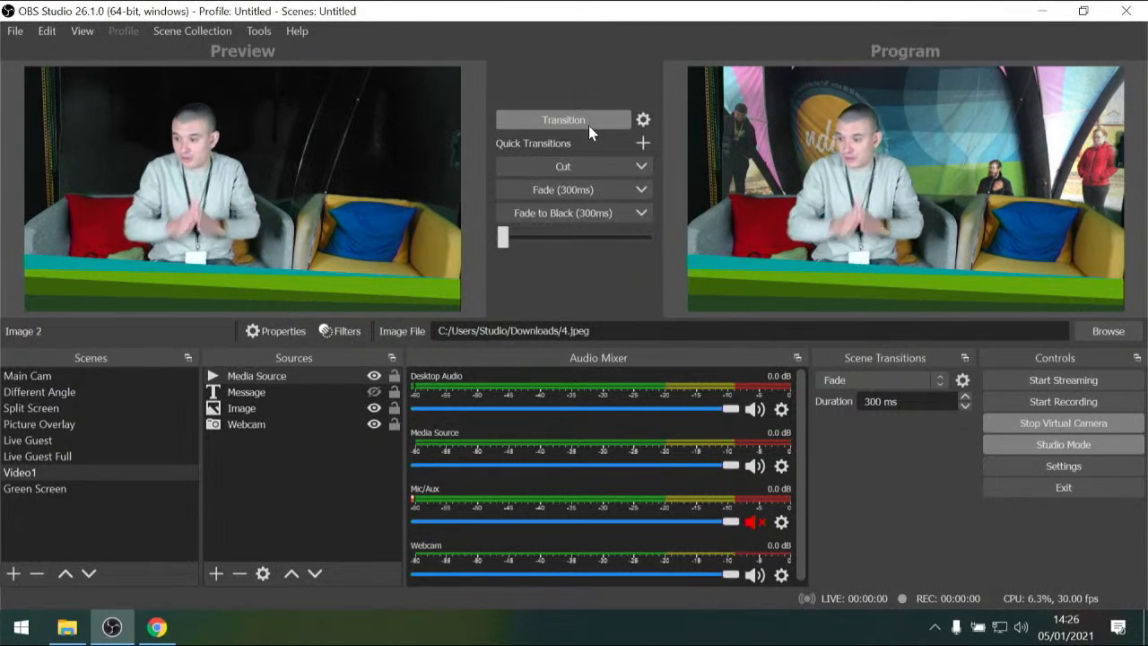
Lower the smoothness of the Webcam's Chroma Key filter to 54, keeping similarity at 1, and close the filters
click(258, 425)
click(335, 331)
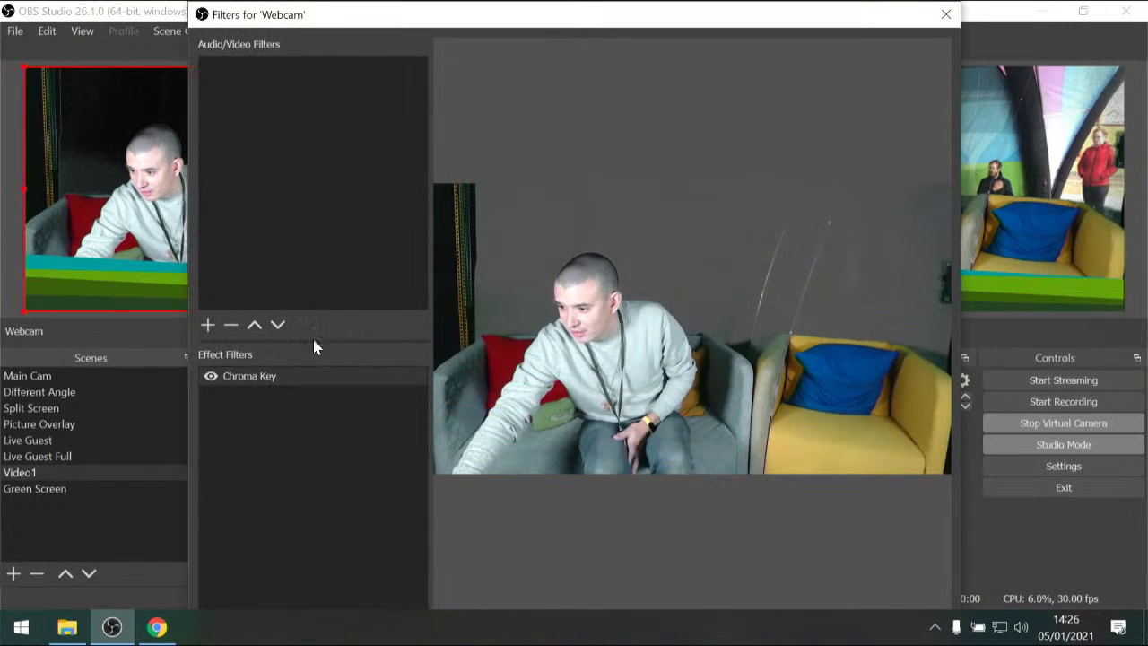
click(277, 377)
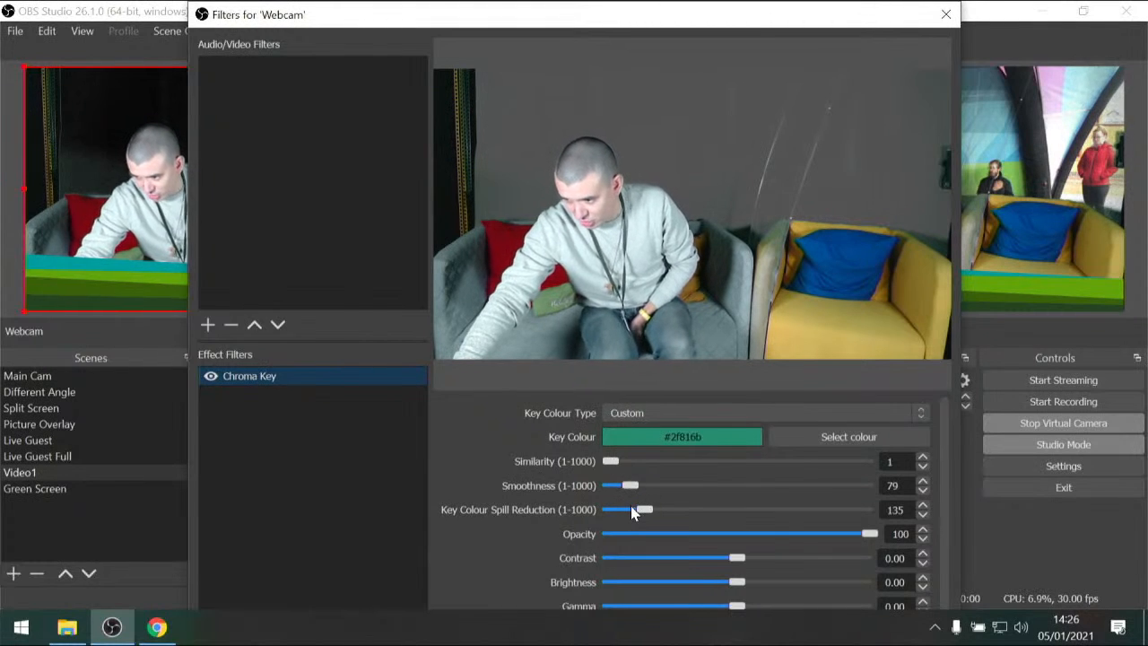
mouse_move(610, 461)
mouse_down()
mouse_move(629, 459)
mouse_move(596, 463)
mouse_up()
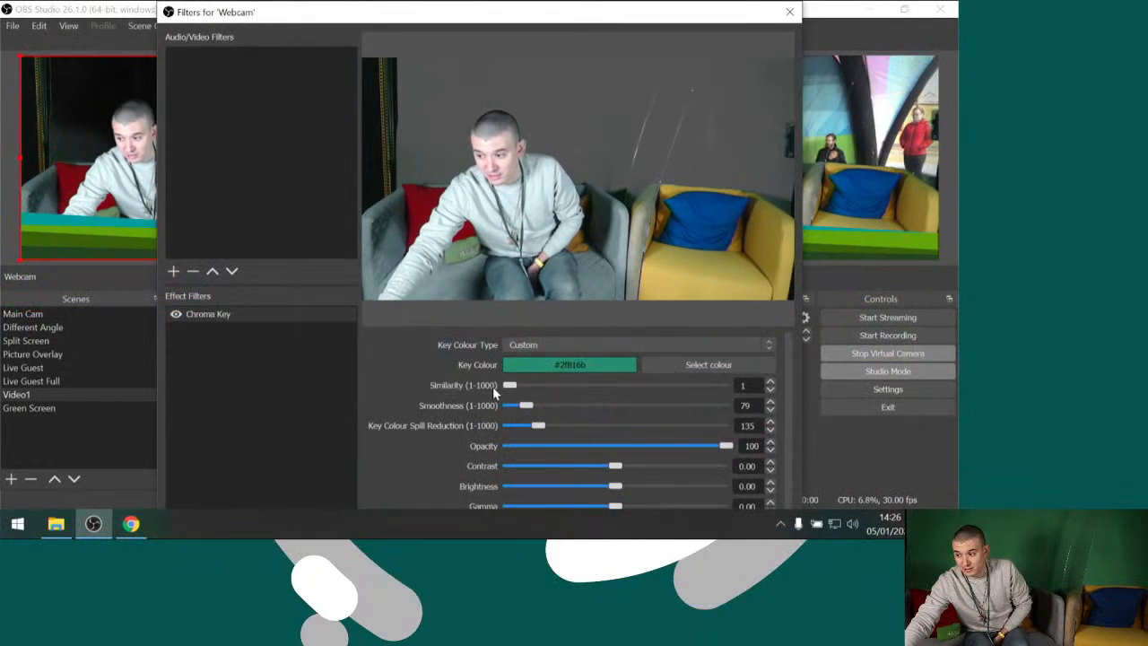
mouse_move(493, 387)
mouse_down()
mouse_move(588, 399)
mouse_move(494, 384)
mouse_up()
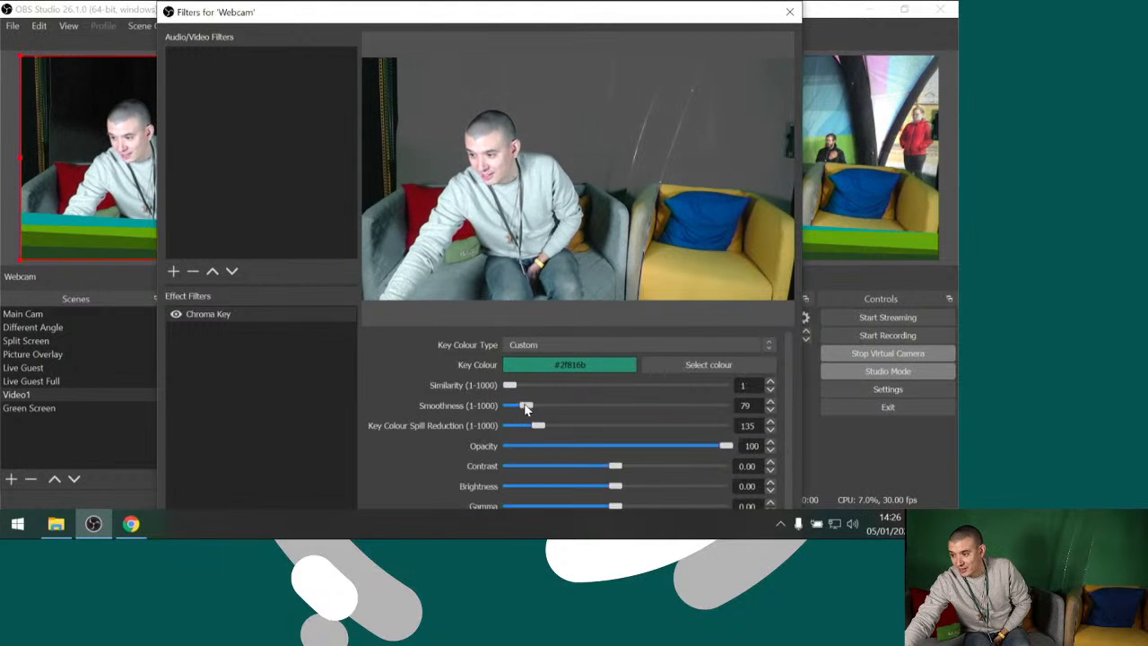
mouse_move(526, 409)
mouse_down()
mouse_move(551, 408)
mouse_move(498, 409)
mouse_move(522, 408)
mouse_up()
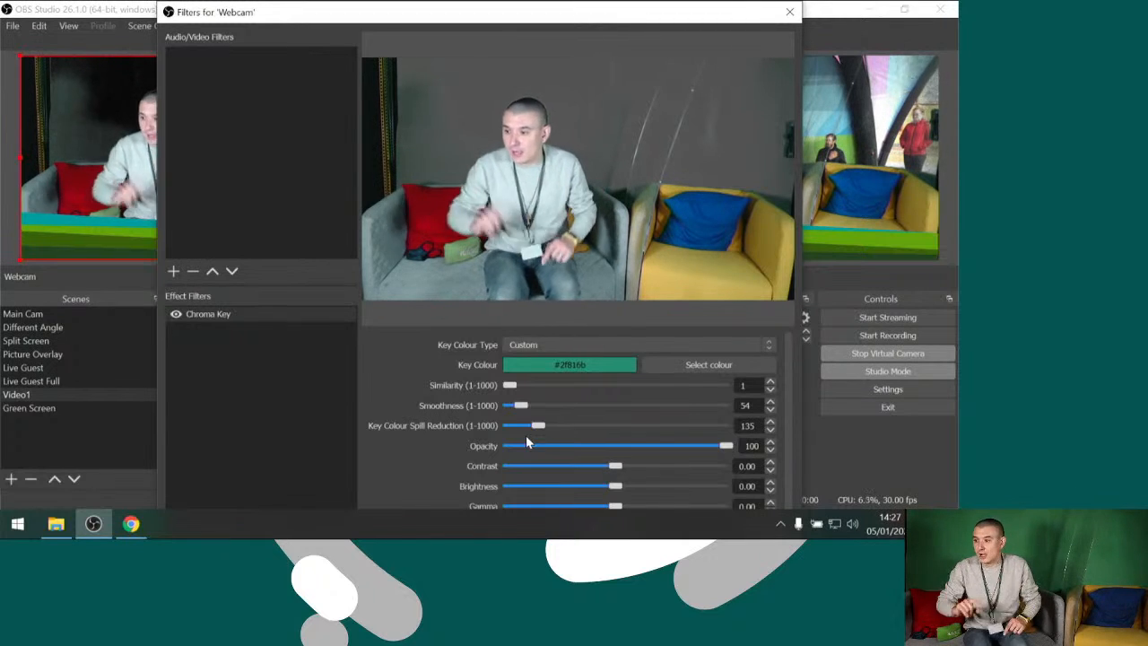
click(789, 11)
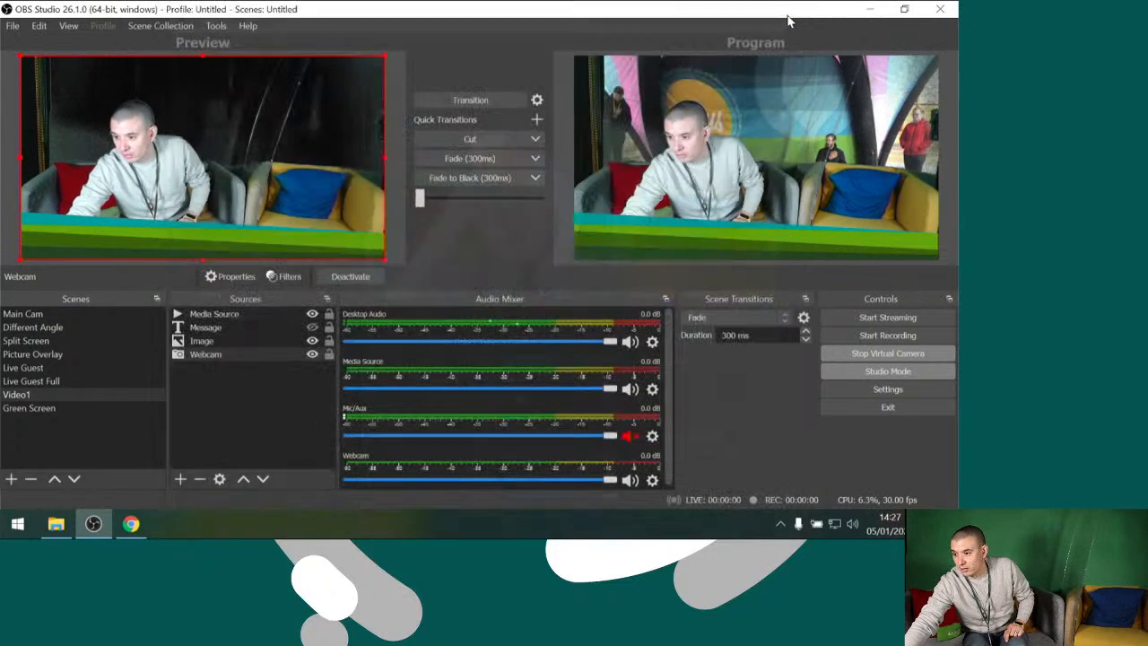
Swap the Green Screen scene back into preview, shrink its Webcam source to about half size and move it to the canvas's lower-right corner
click(477, 99)
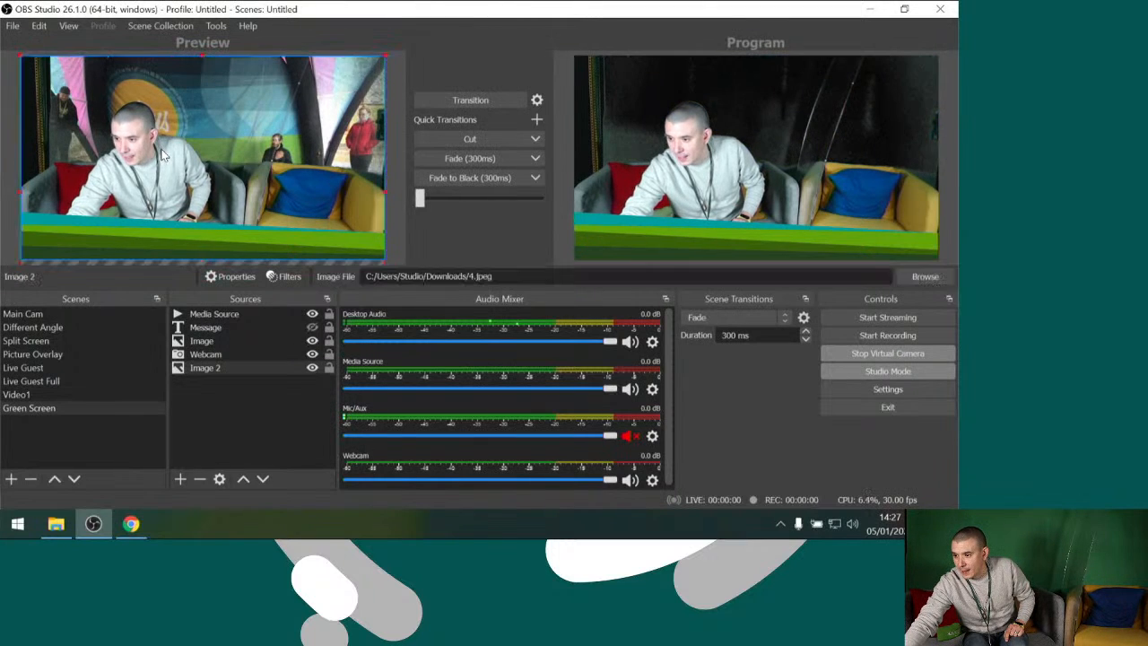
mouse_move(36, 61)
mouse_down()
mouse_move(98, 112)
mouse_move(27, 89)
mouse_move(42, 63)
mouse_up()
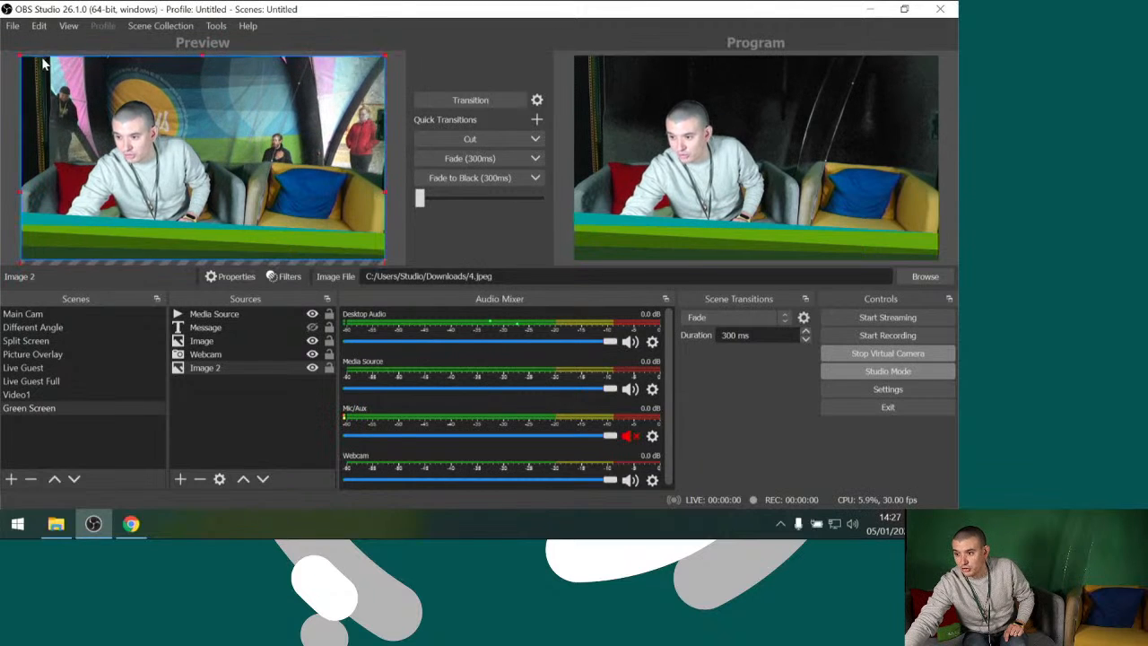
click(202, 356)
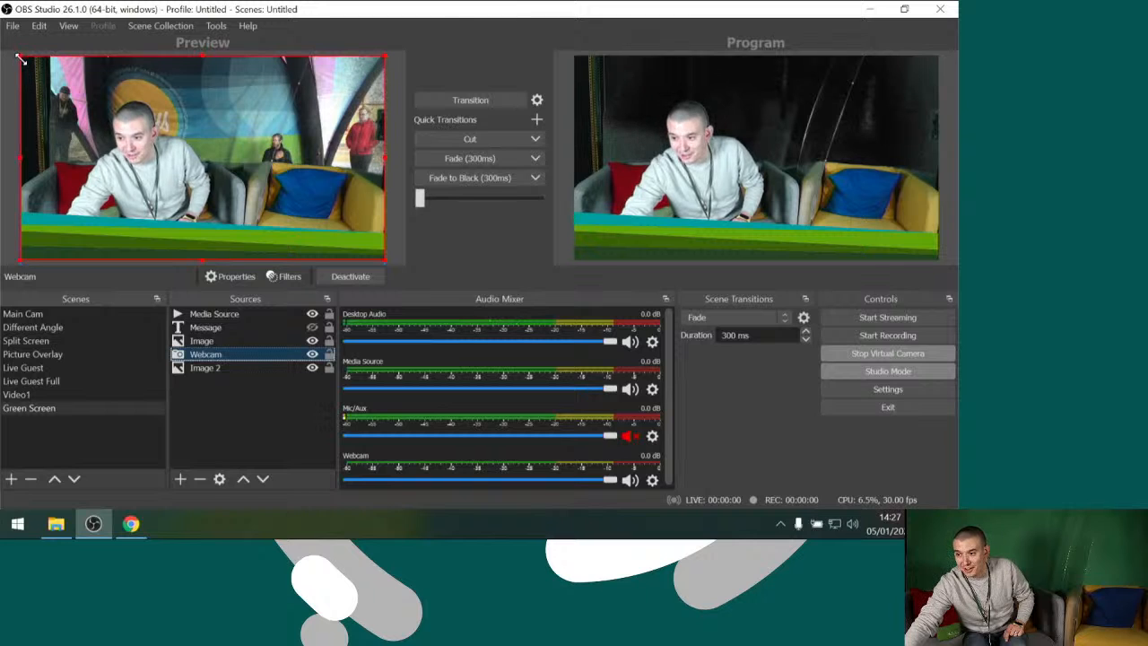
drag(20, 58, 212, 161)
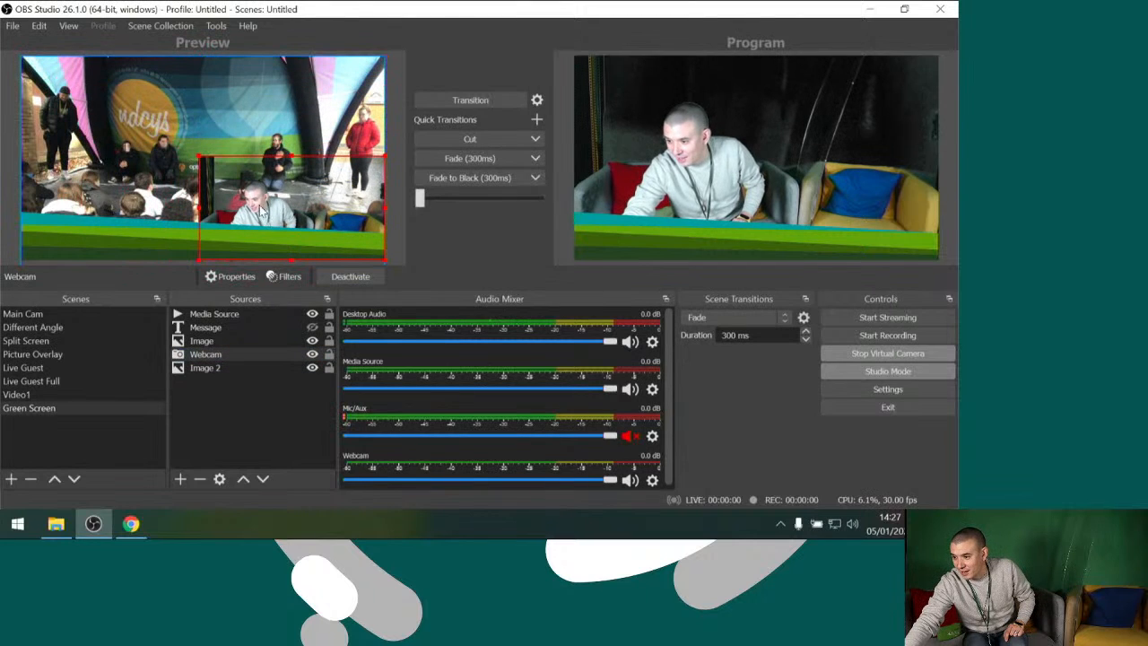
drag(260, 204, 346, 209)
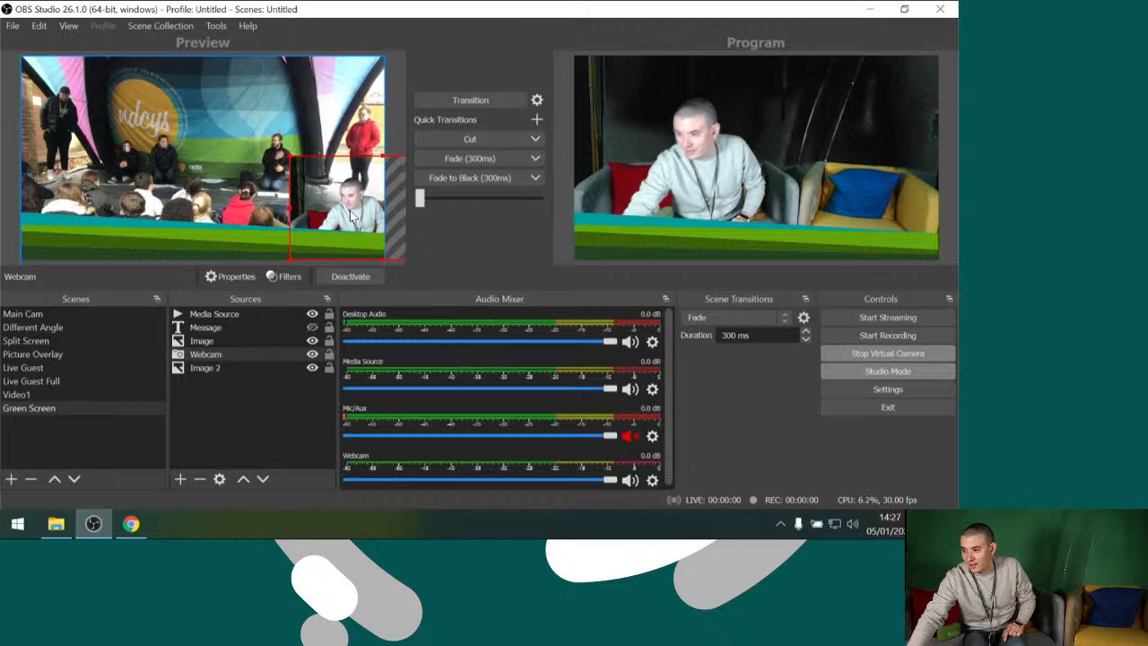
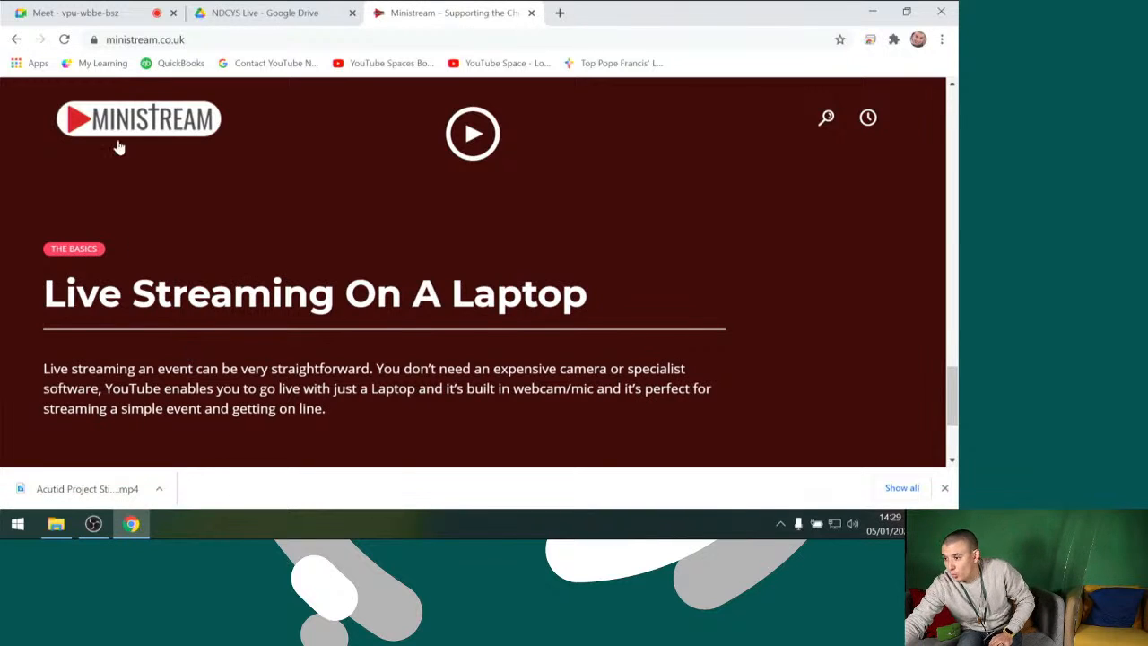
Open YouTube in the browser and start going live to reach YouTube Studio's live streaming page
click(195, 40)
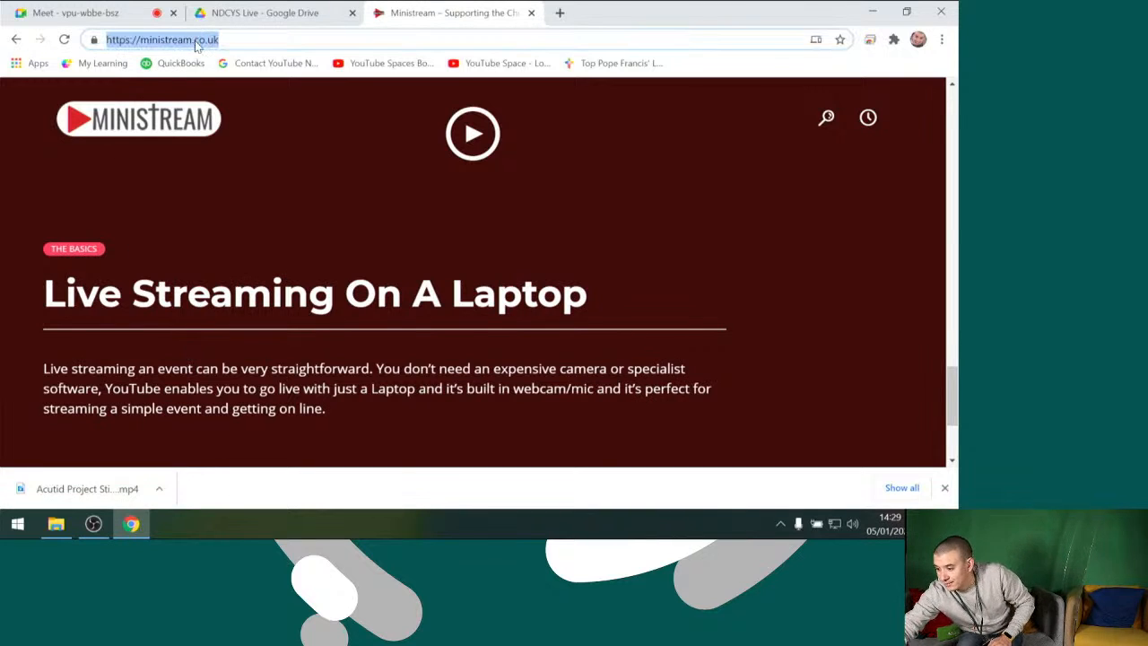
text(you)
key(Return)
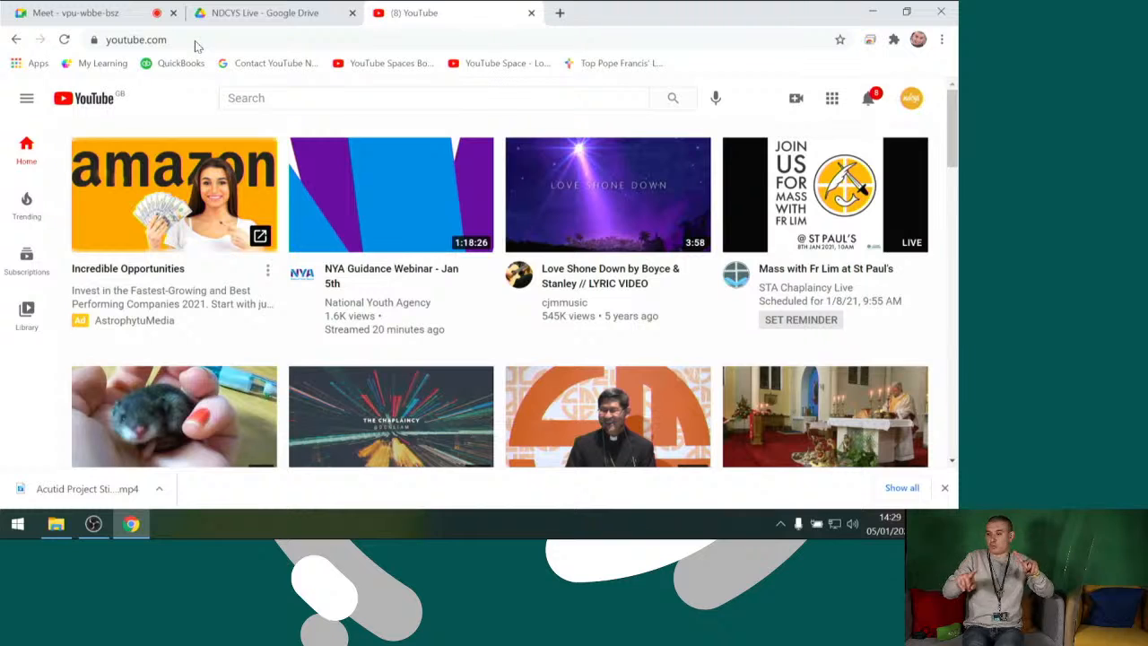
click(797, 101)
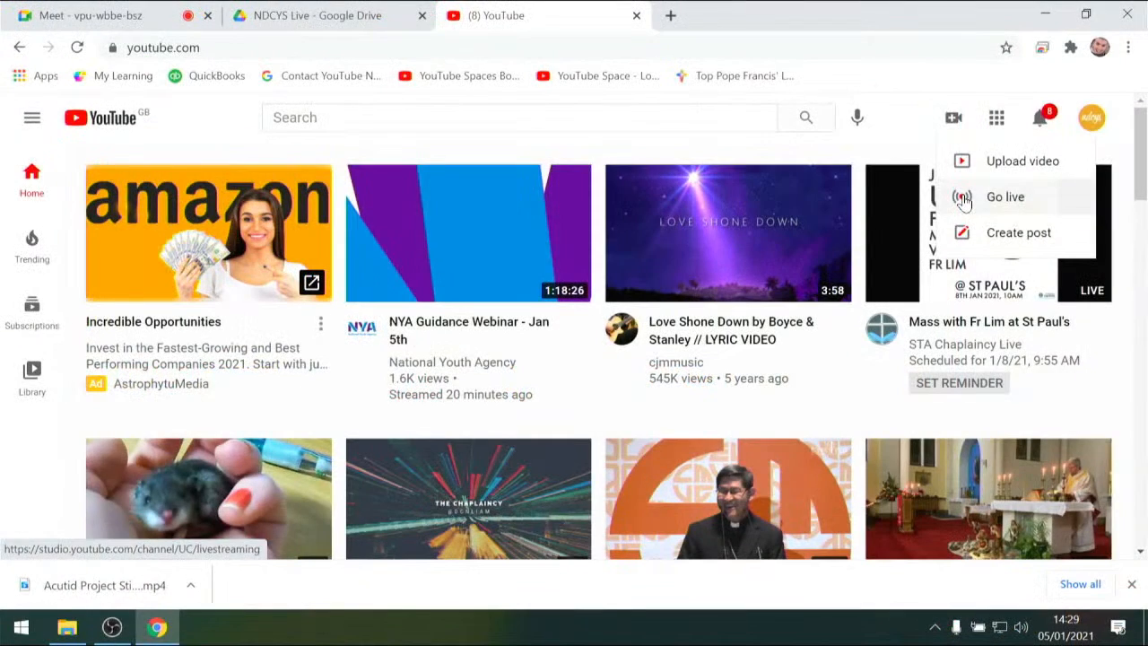
click(965, 199)
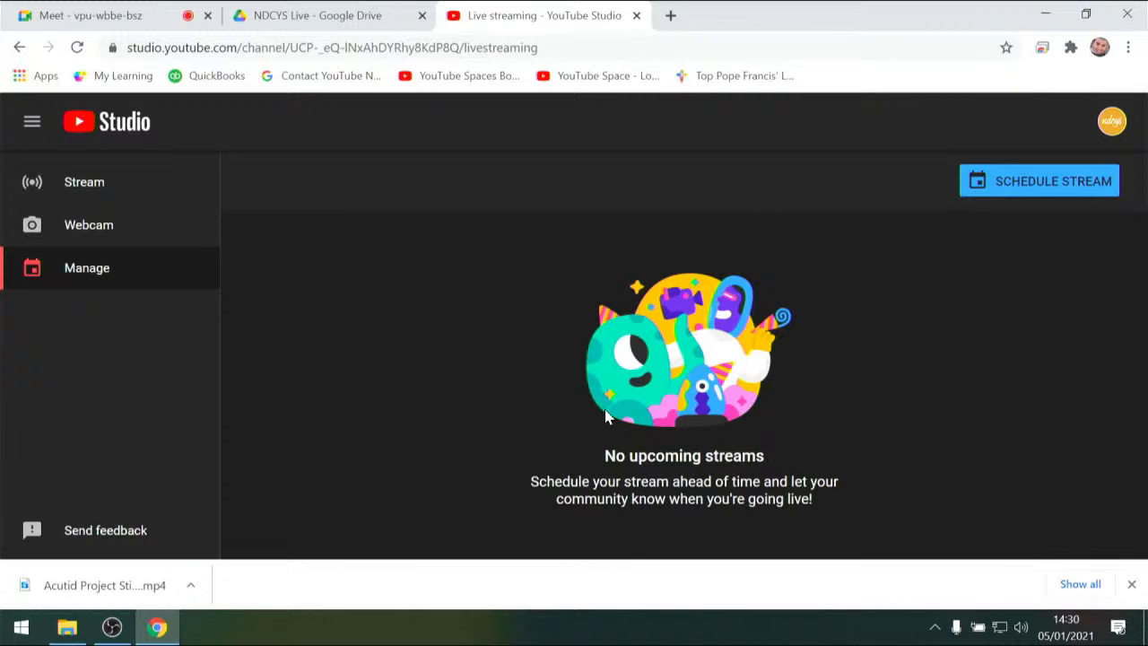
Open the webcam streaming page, allow camera and microphone access, and return to the stream management page
click(93, 236)
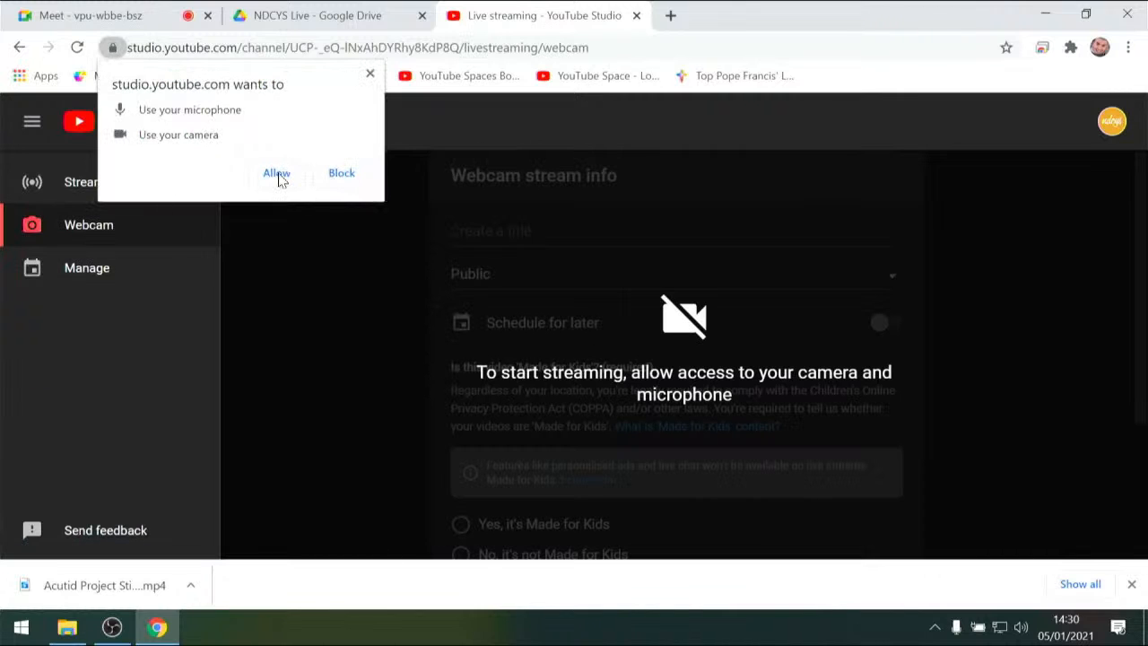
click(277, 174)
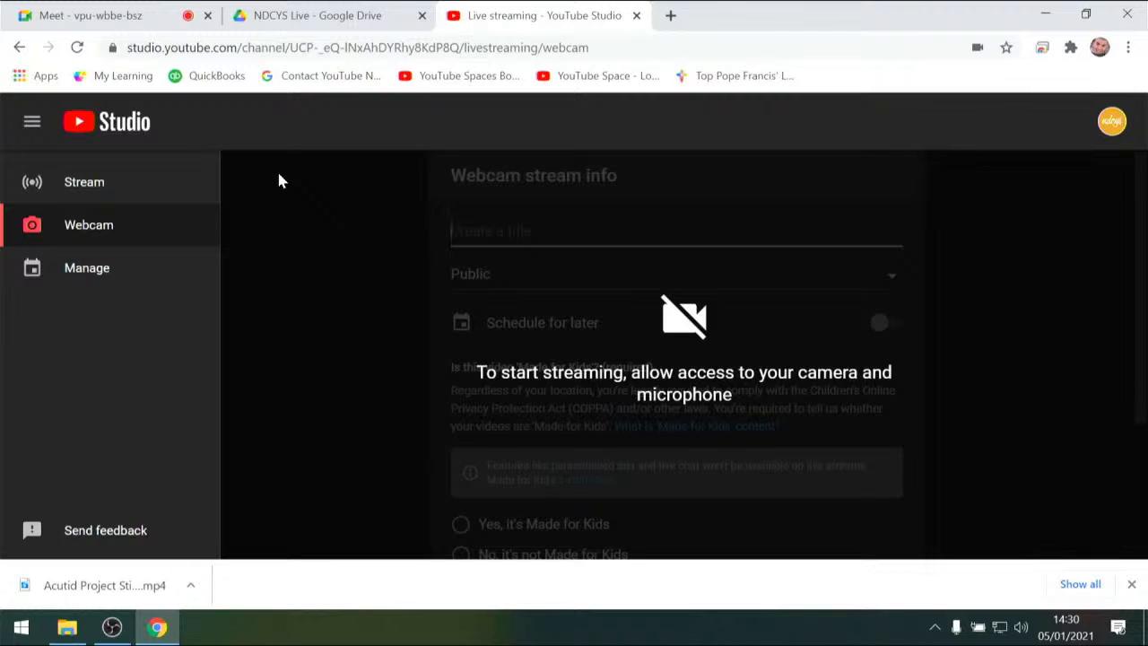
click(70, 274)
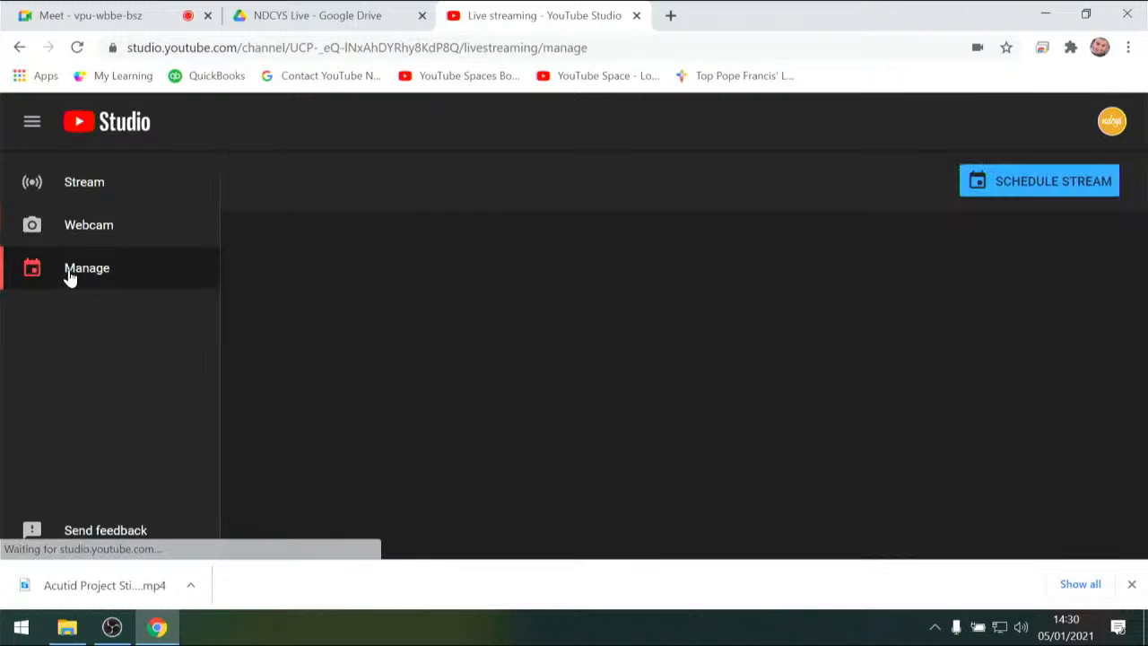
Schedule a new stream by reusing the settings of The Monday Morning Club - Episode 10
click(1002, 192)
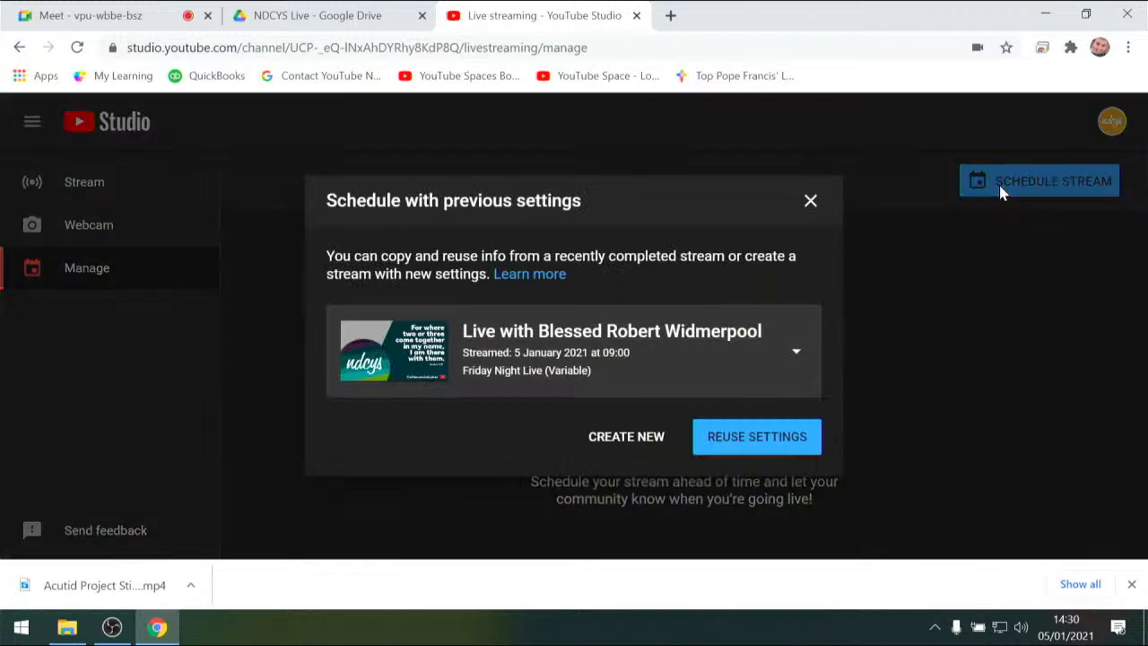
click(793, 355)
scroll(570, 489, down, 10)
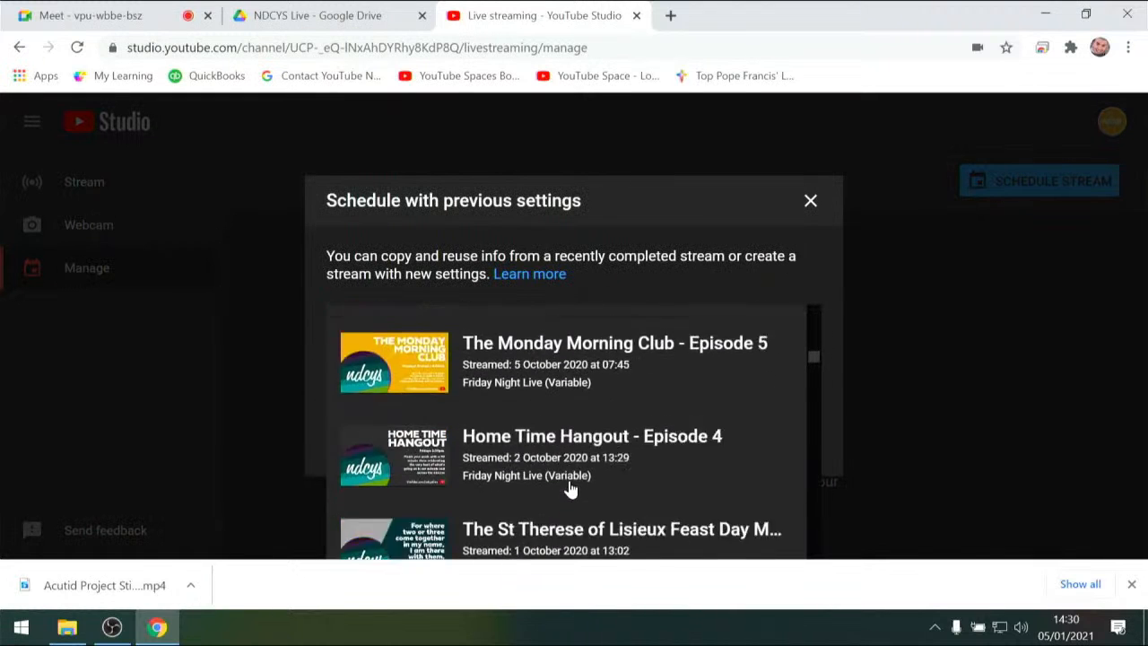
scroll(571, 489, down, 20)
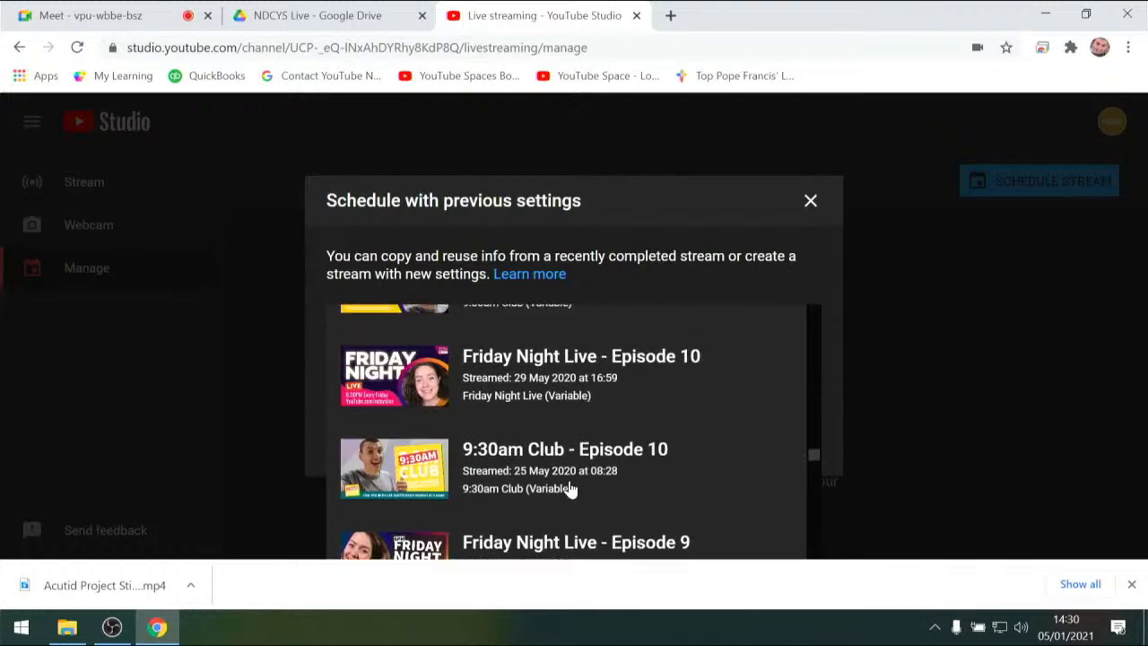
scroll(571, 489, up, 20)
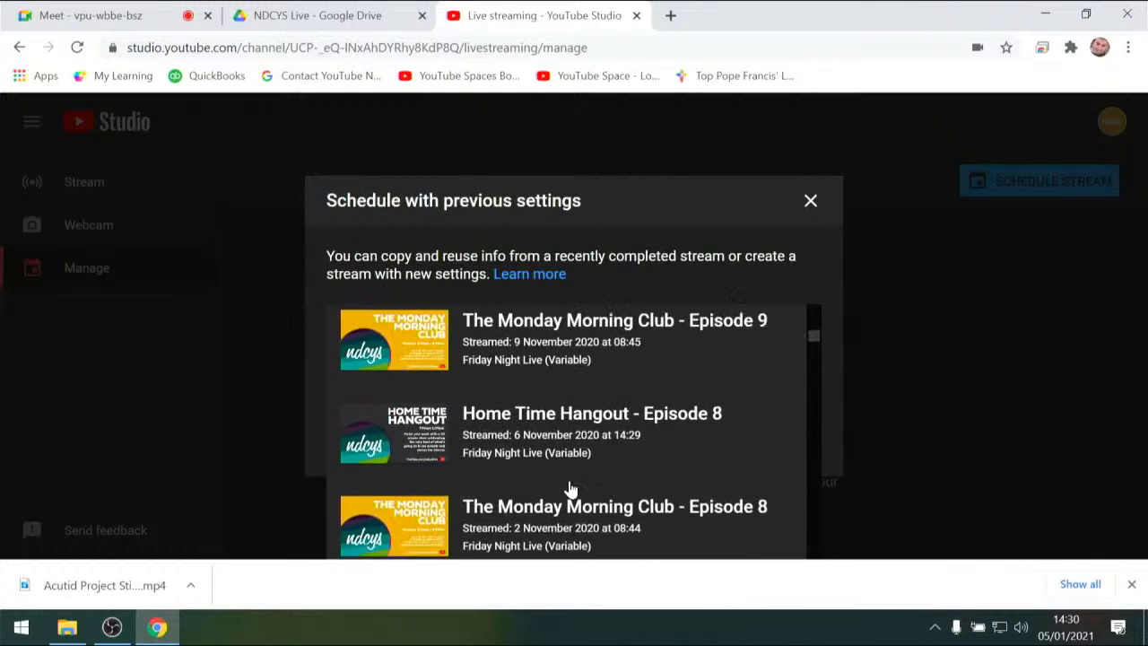
scroll(571, 489, up, 3)
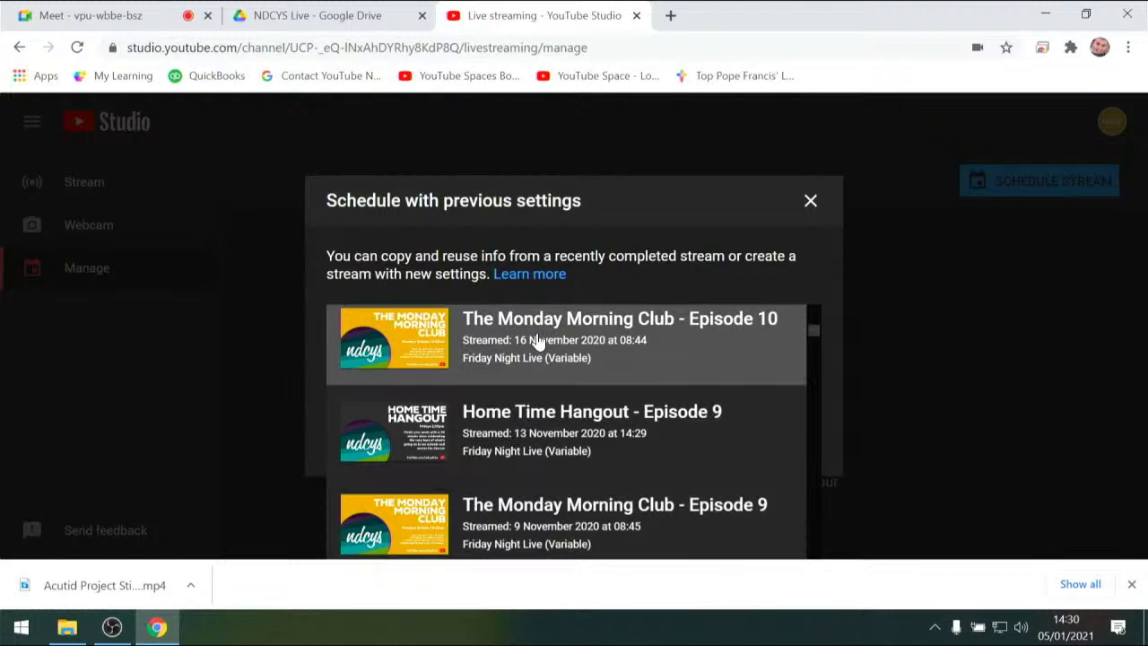
click(536, 337)
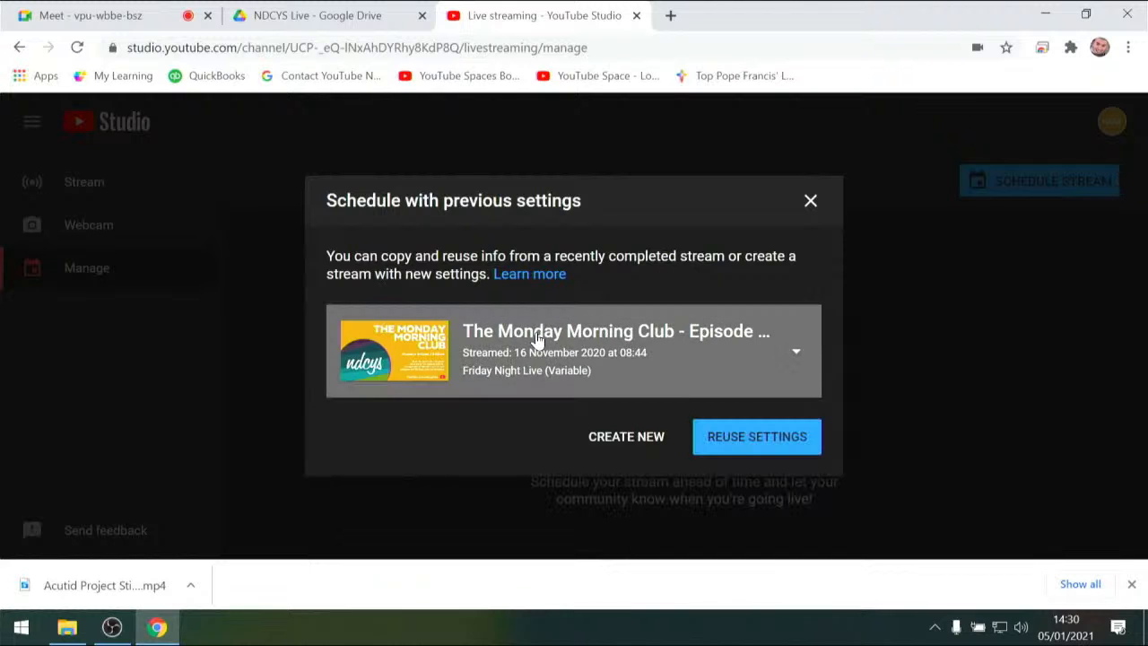
click(739, 438)
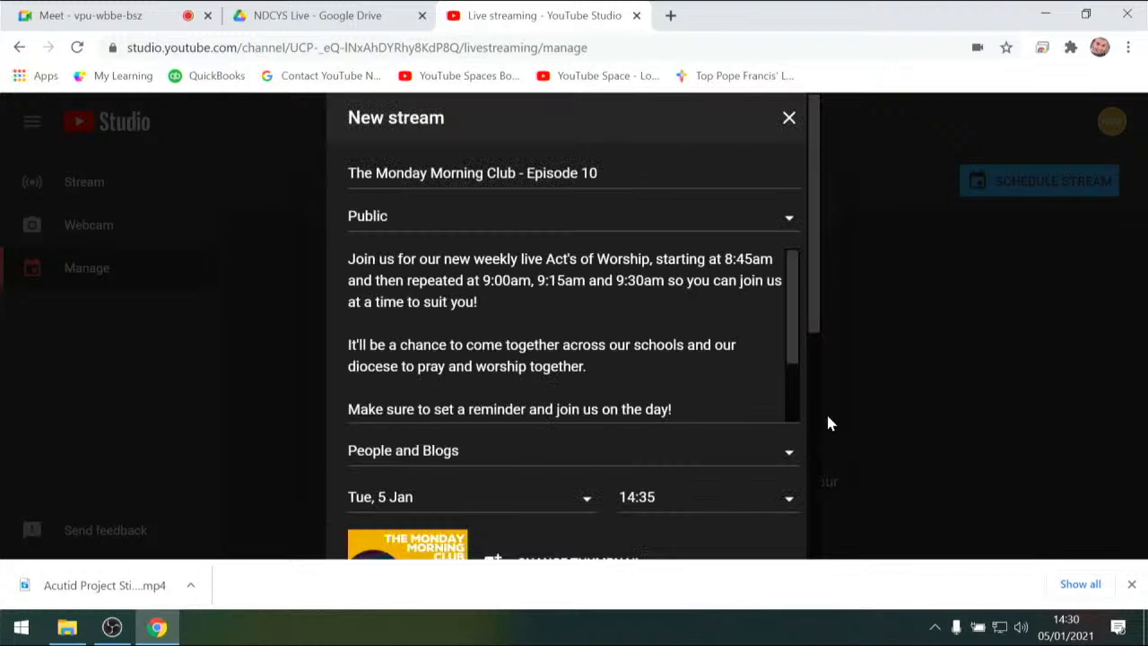
Set the new stream's visibility to Unlisted, create it, and dismiss the browser's downloads bar
click(435, 227)
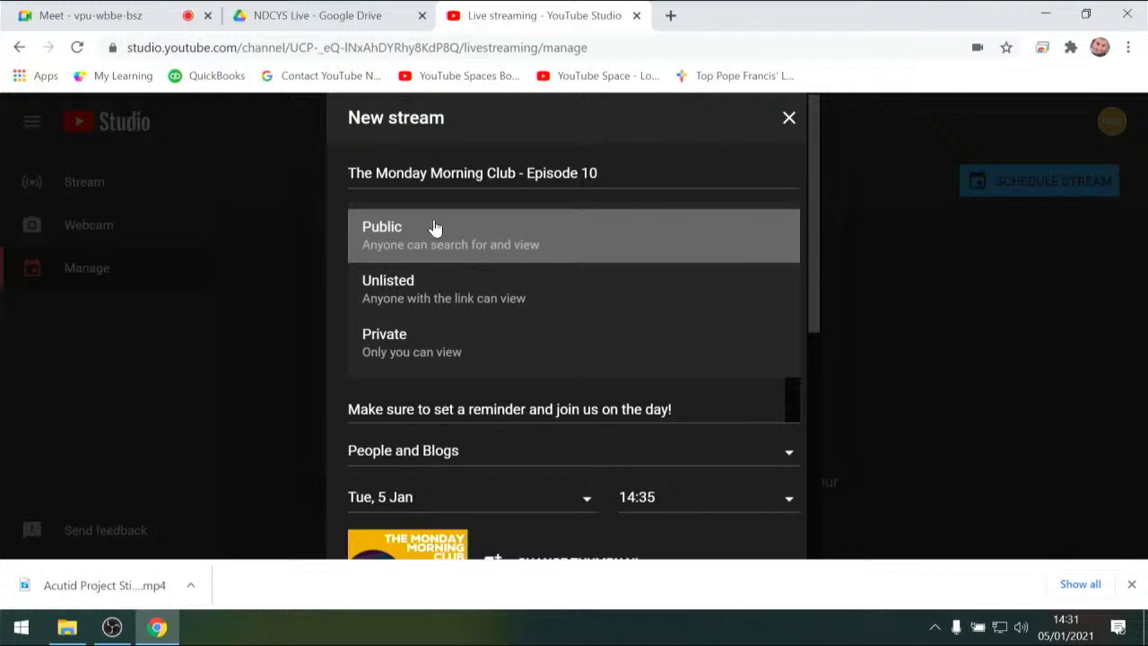
click(427, 280)
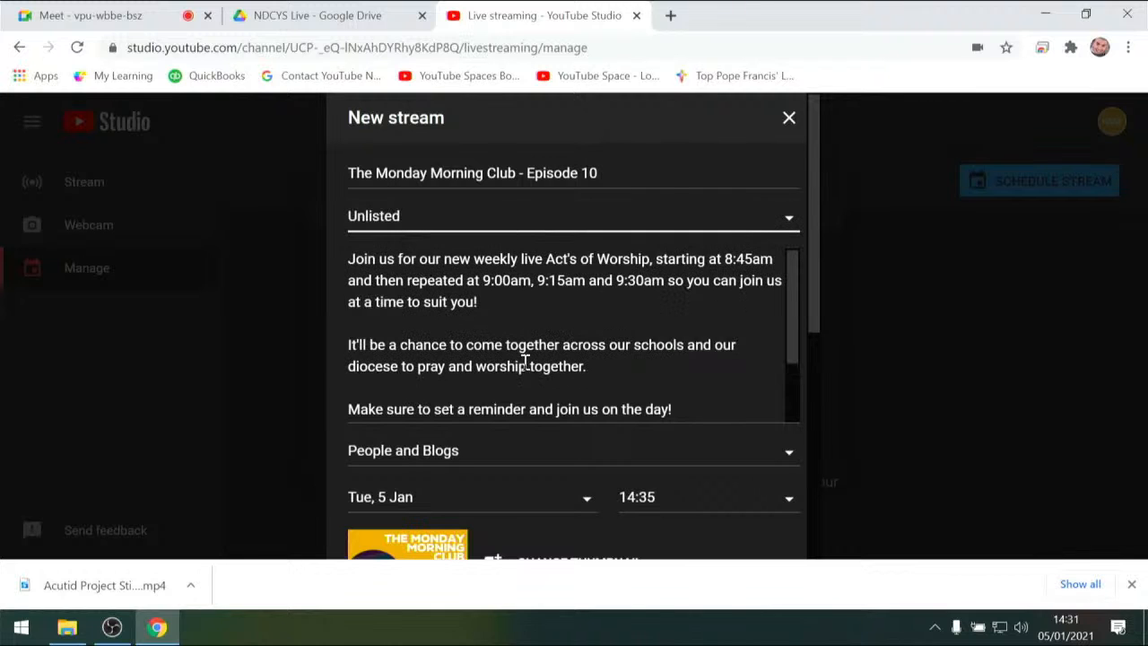
scroll(525, 361, down, 2)
scroll(525, 361, down, 2)
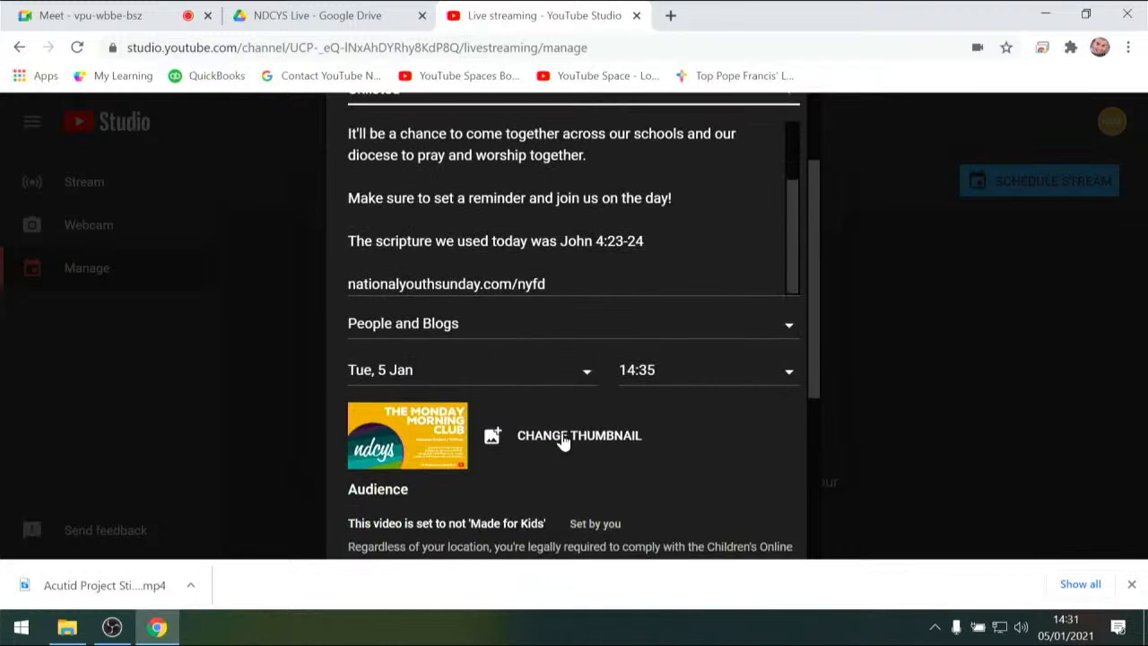
scroll(446, 470, down, 2)
scroll(446, 465, down, 2)
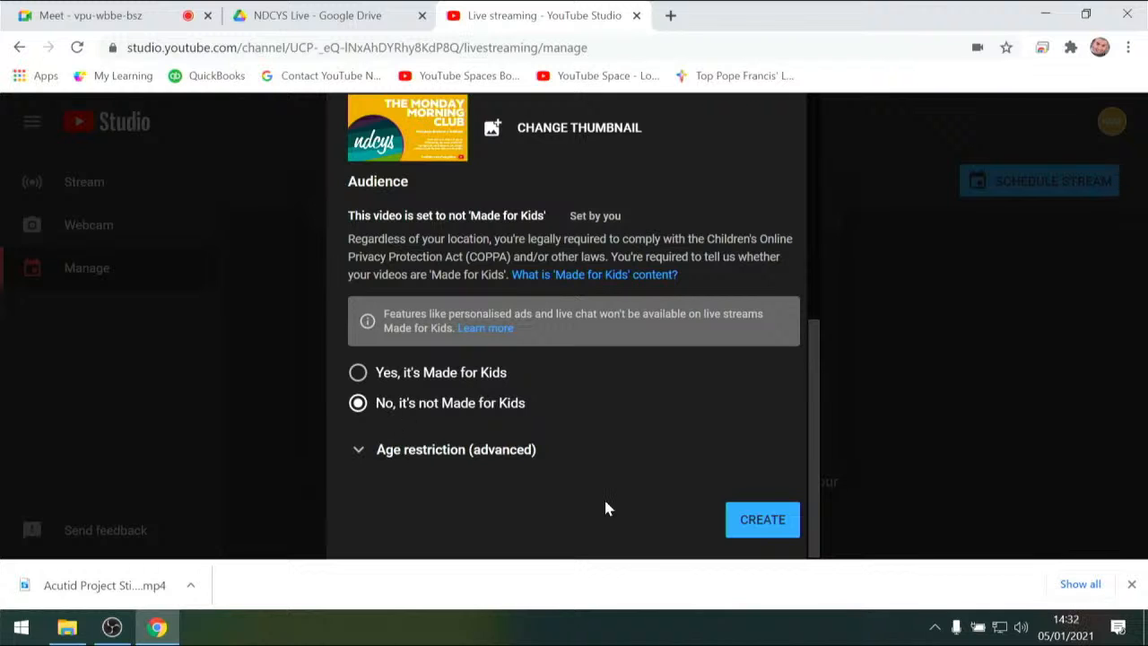
click(765, 519)
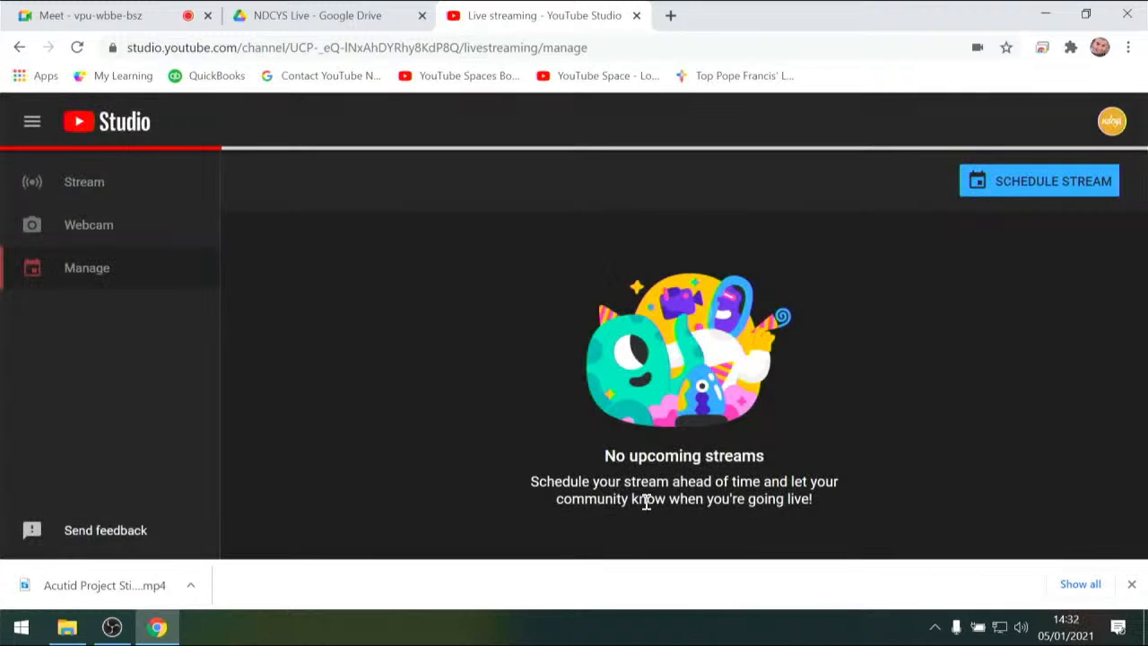
click(1133, 584)
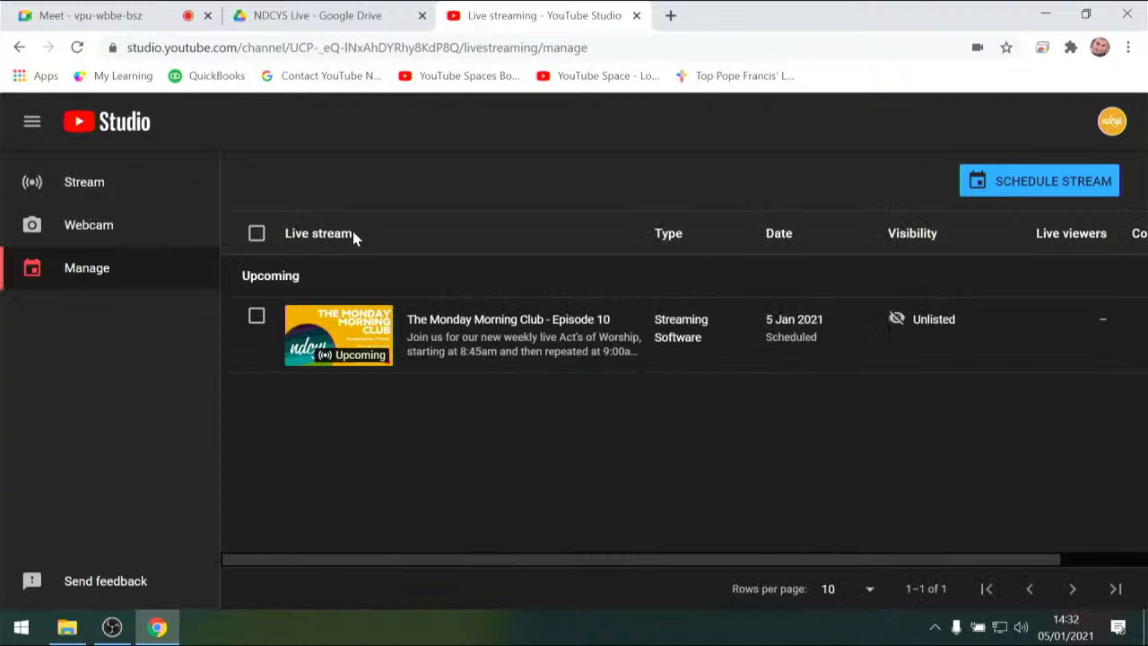
Open the upcoming Monday Morning Club stream and create a new stream key named Test for it
click(433, 320)
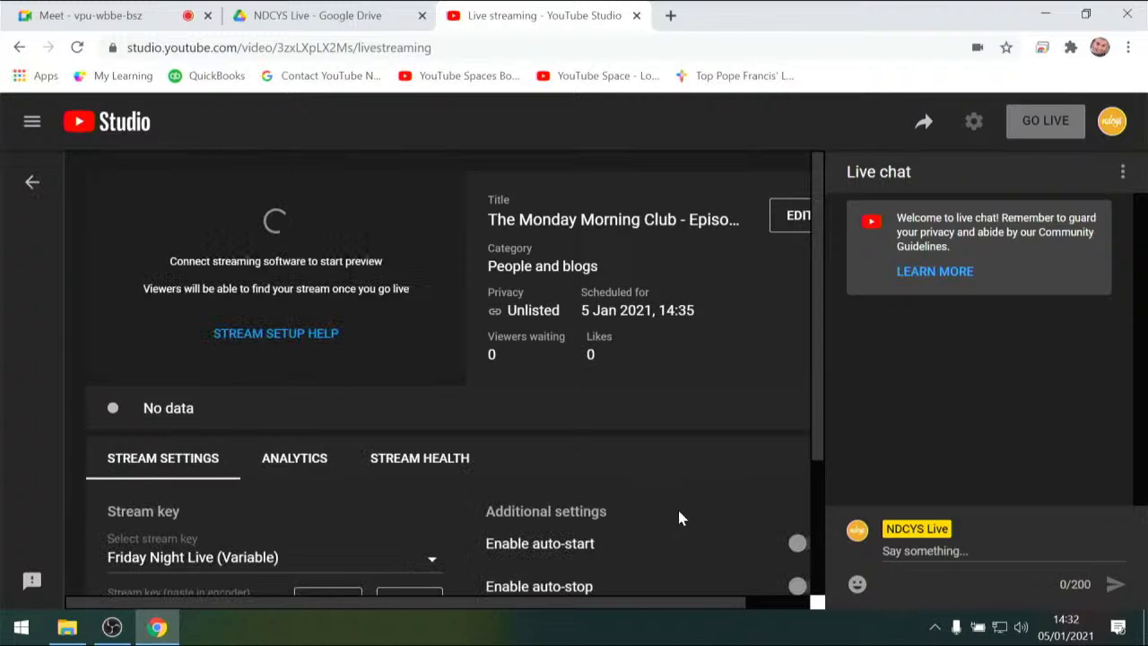
scroll(679, 519, down, 4)
scroll(679, 519, up, 4)
click(429, 562)
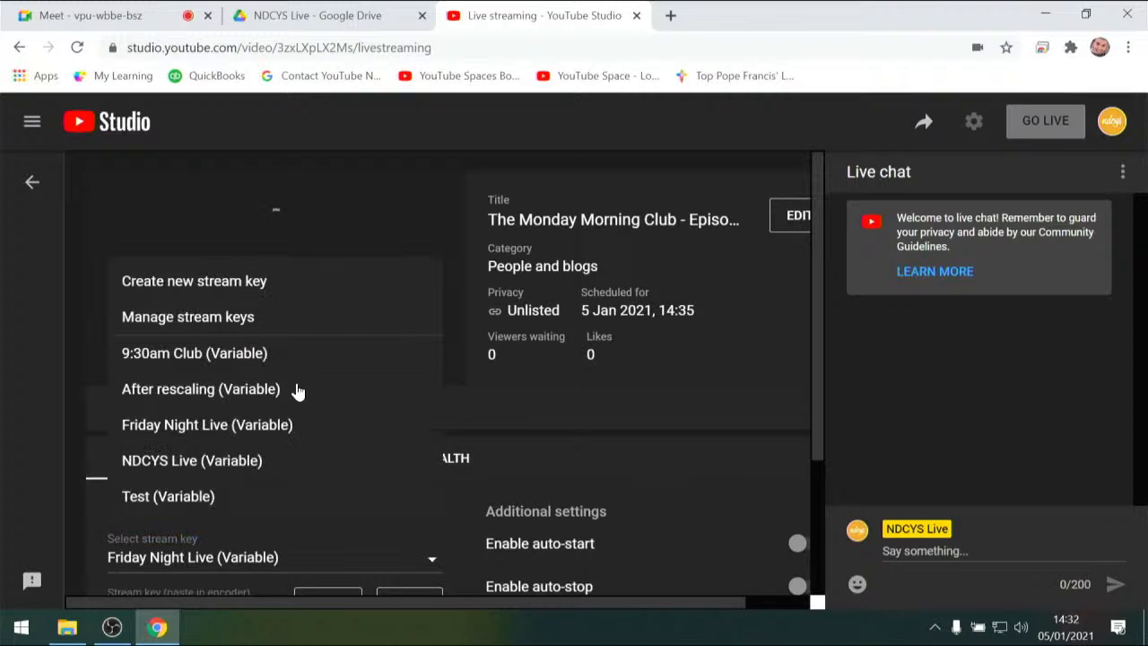
click(201, 298)
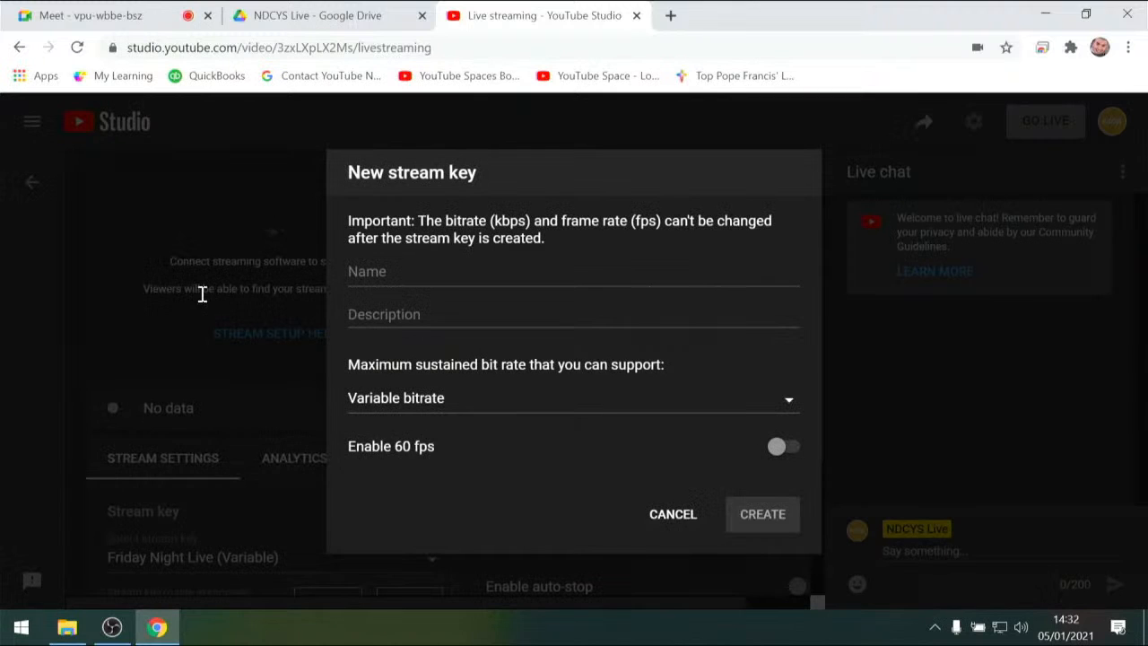
click(407, 264)
text(T)
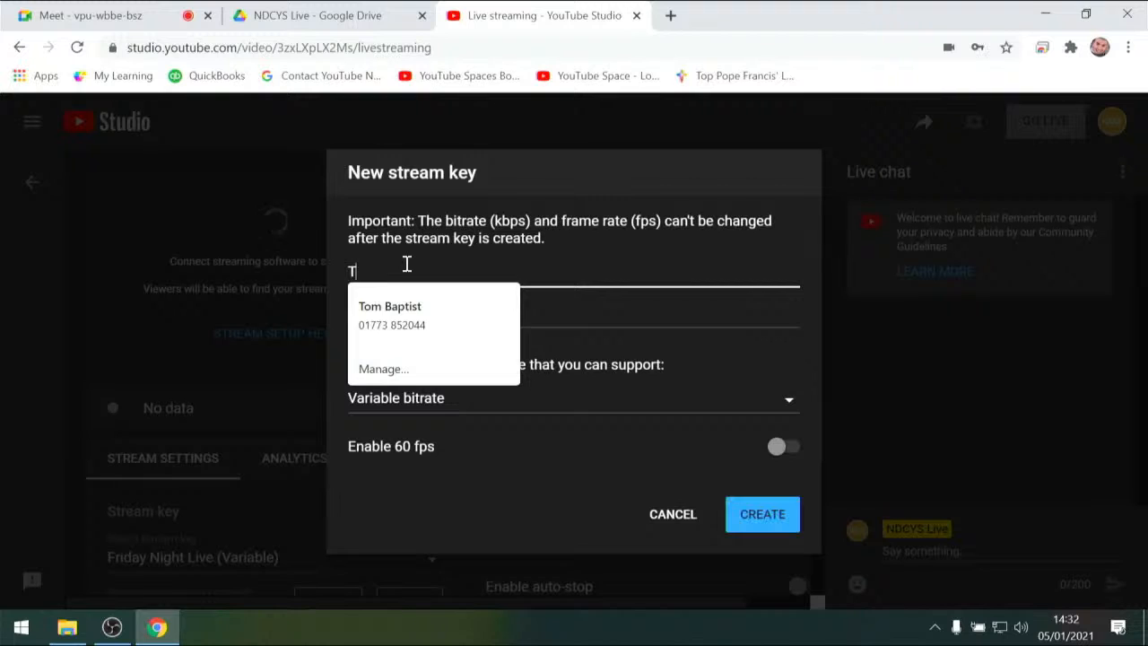
text(est)
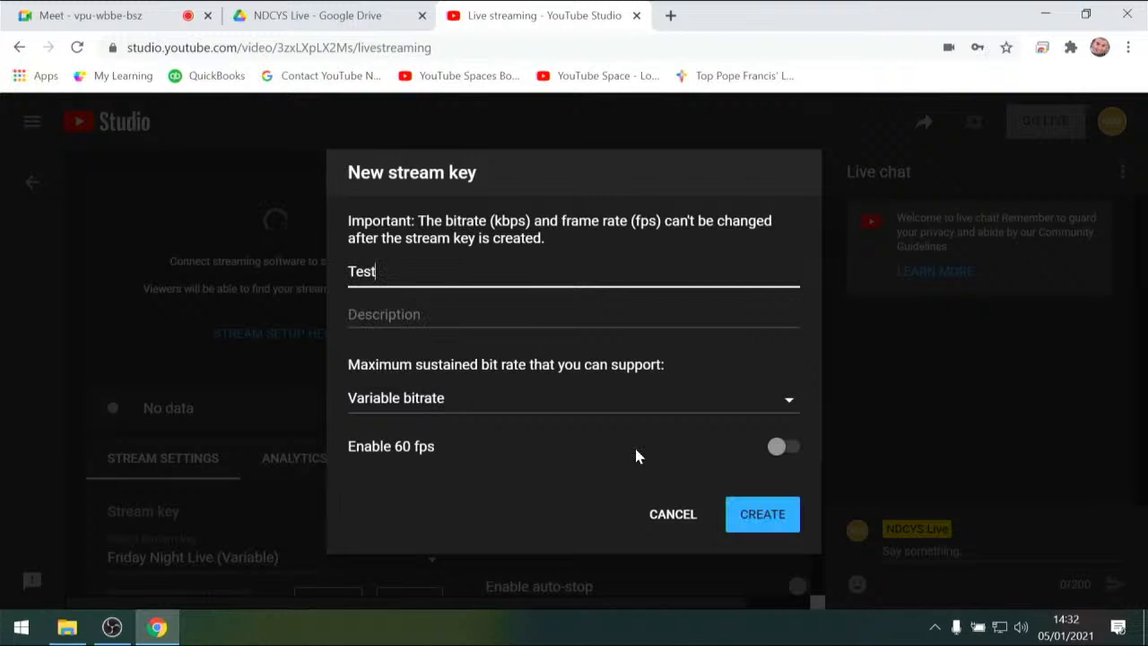
click(748, 517)
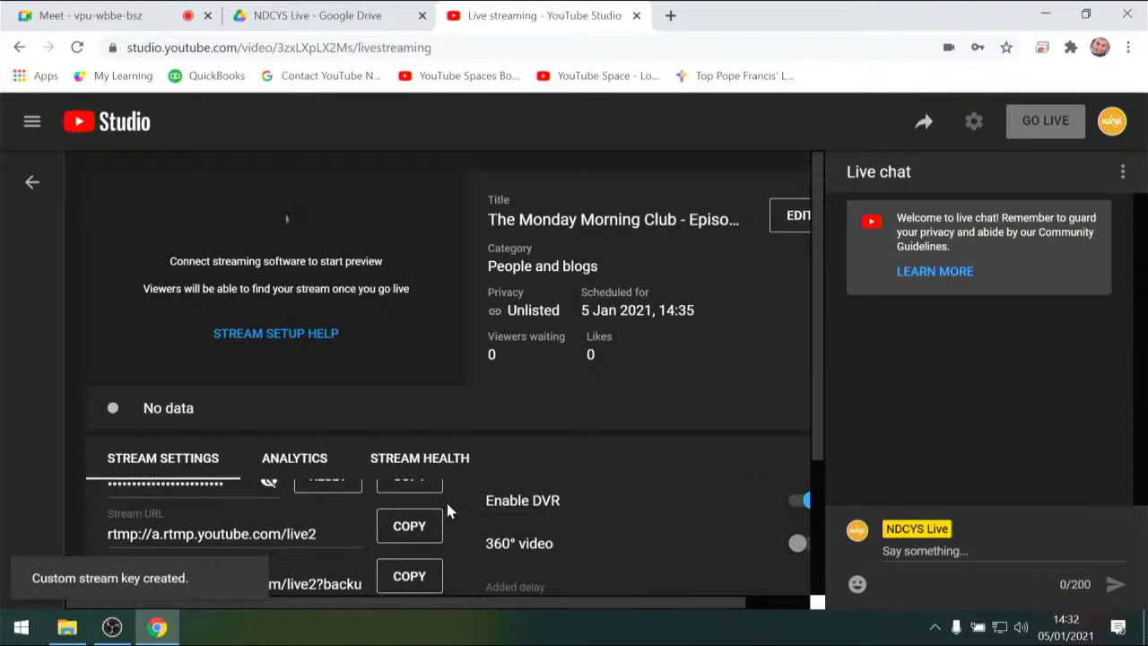
Reveal the scheduled stream's stream key and copy it to the clipboard
drag(449, 510, 278, 512)
scroll(278, 511, up, 1)
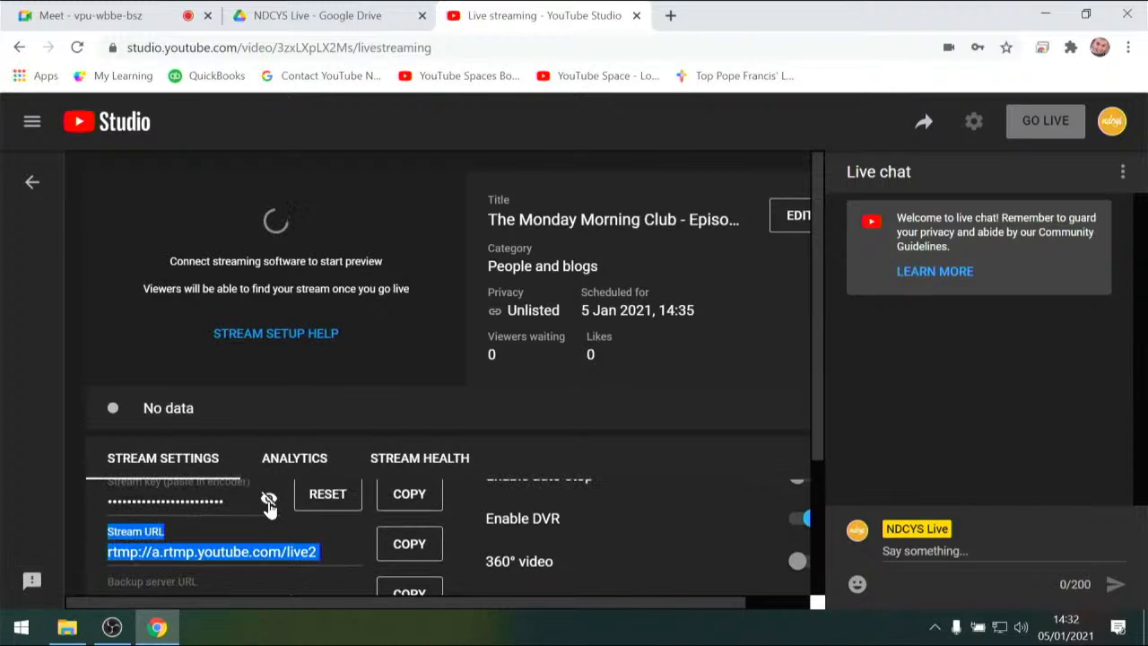
click(269, 498)
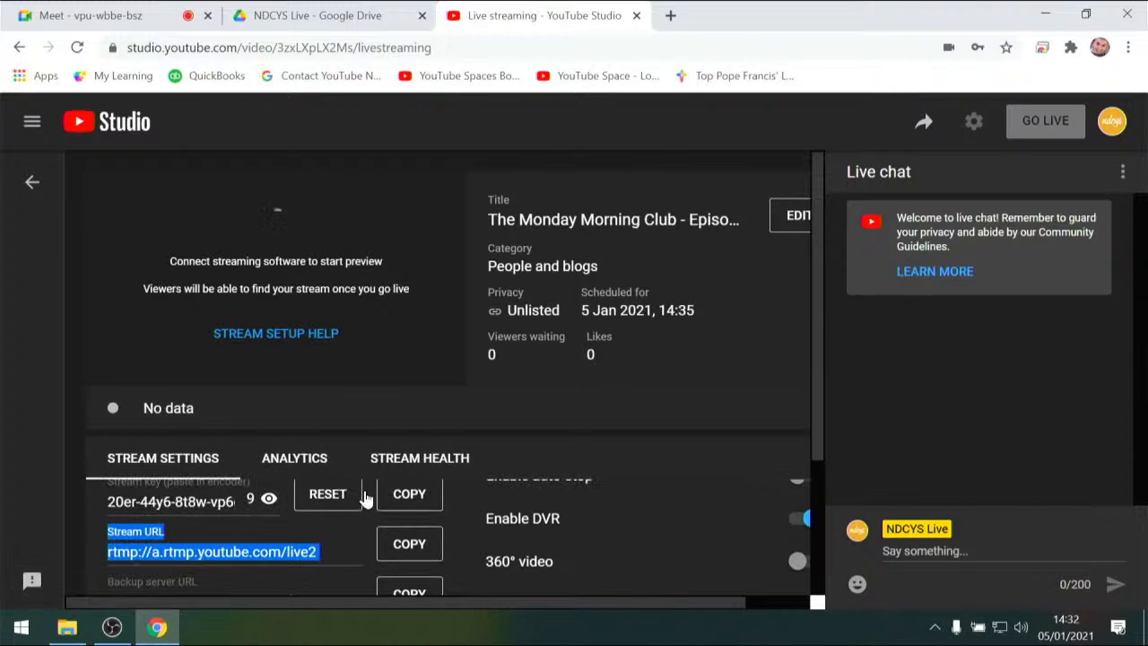
click(400, 499)
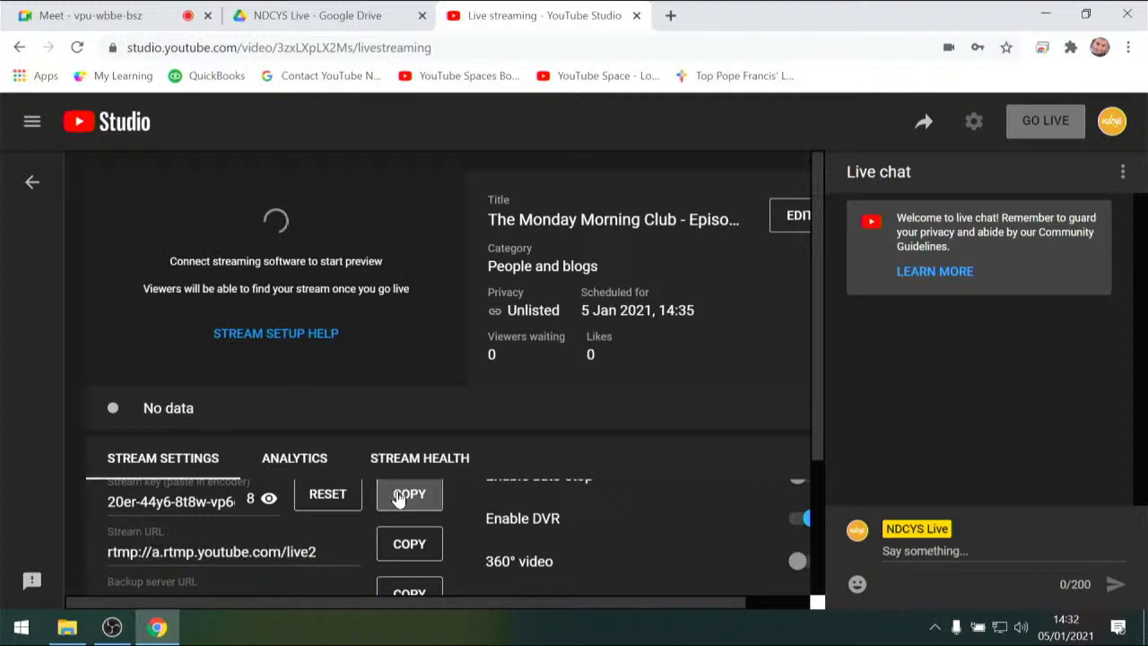
Switch to OBS Studio, replace the stream key in the stream settings with the copied one, apply it and close the settings
click(113, 627)
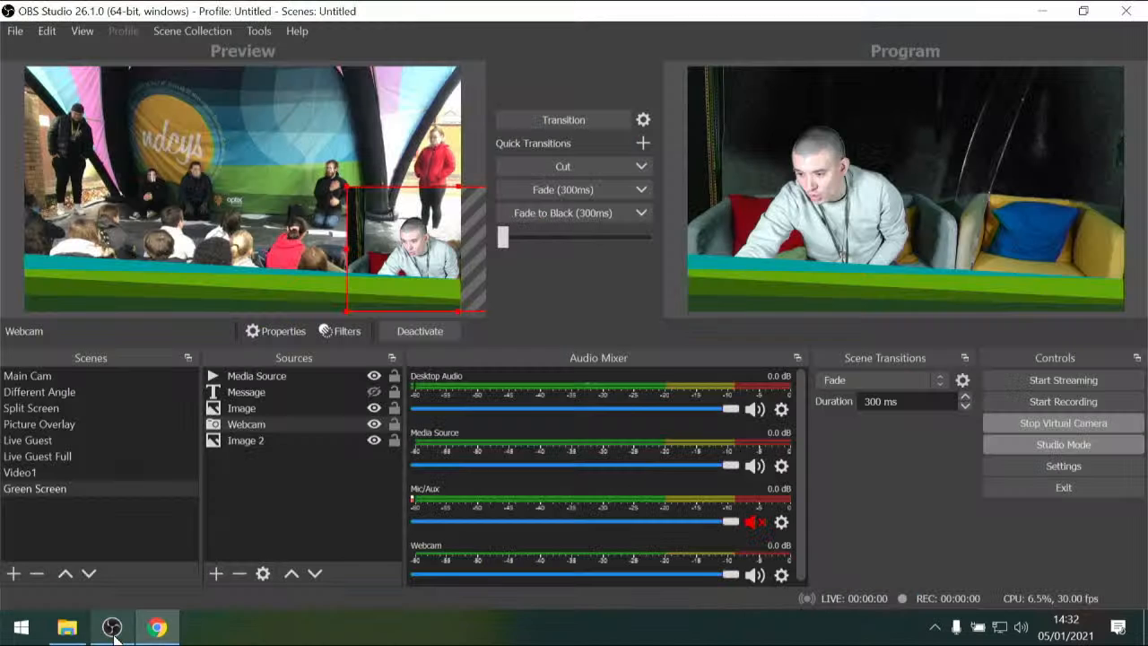
click(1046, 472)
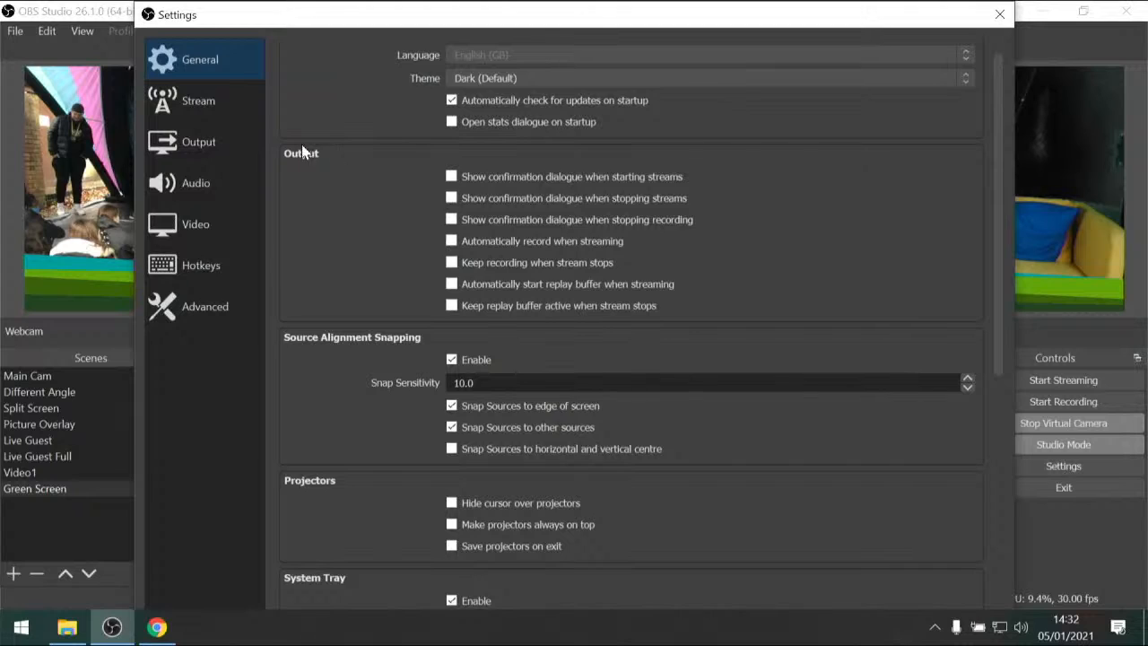
click(238, 104)
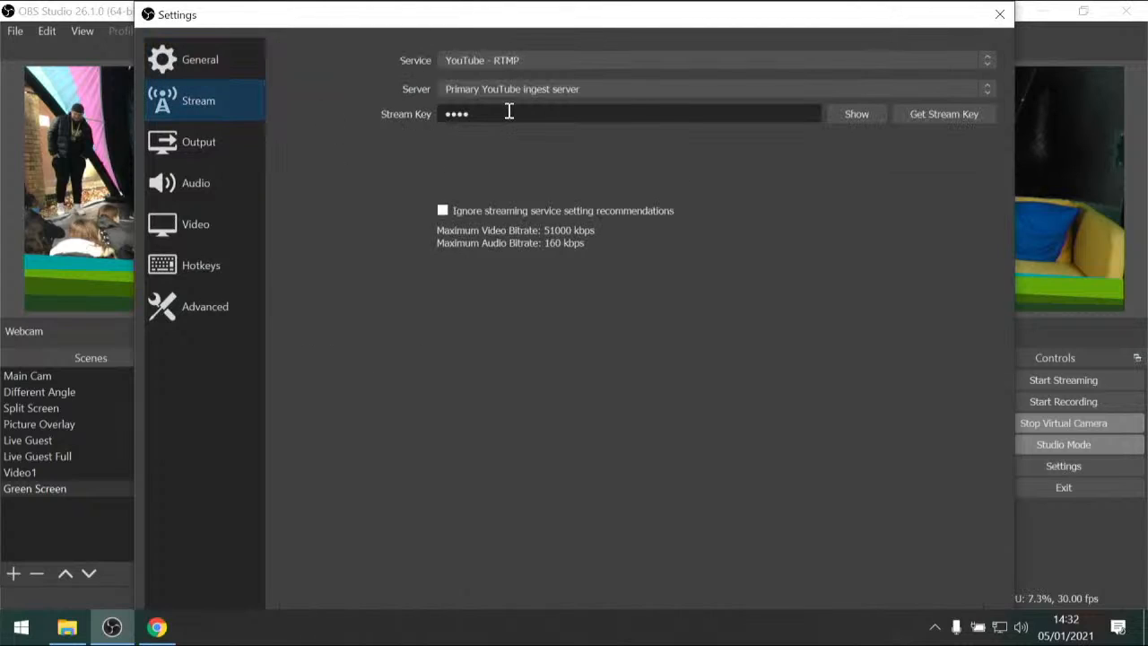
click(842, 113)
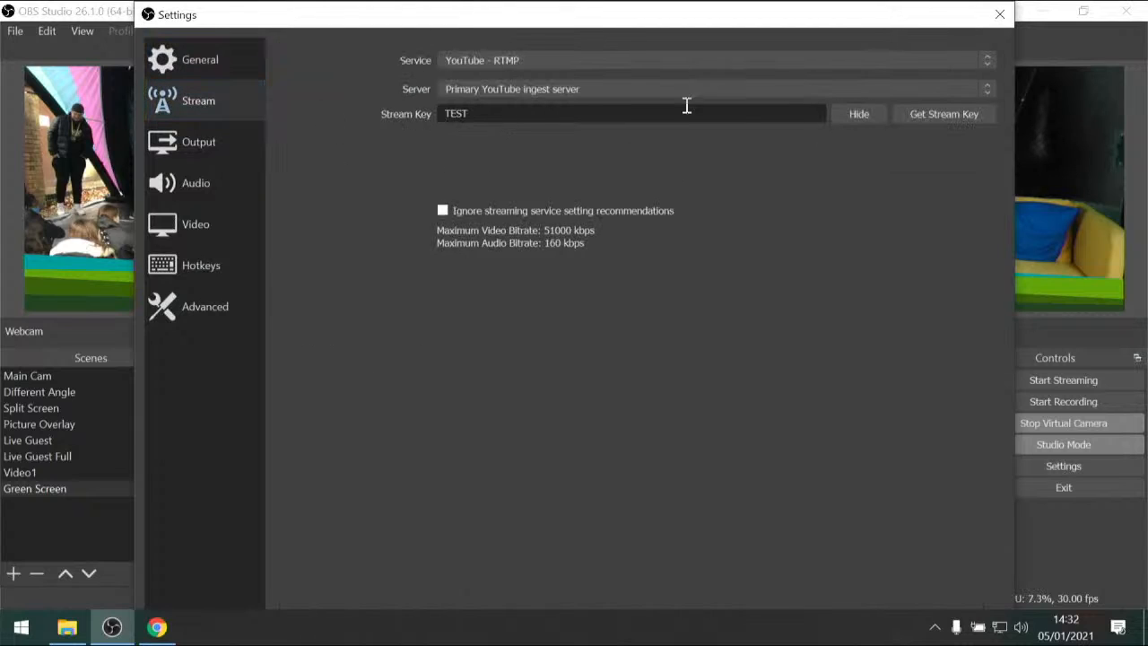
double_click(505, 107)
key(ctrl+v)
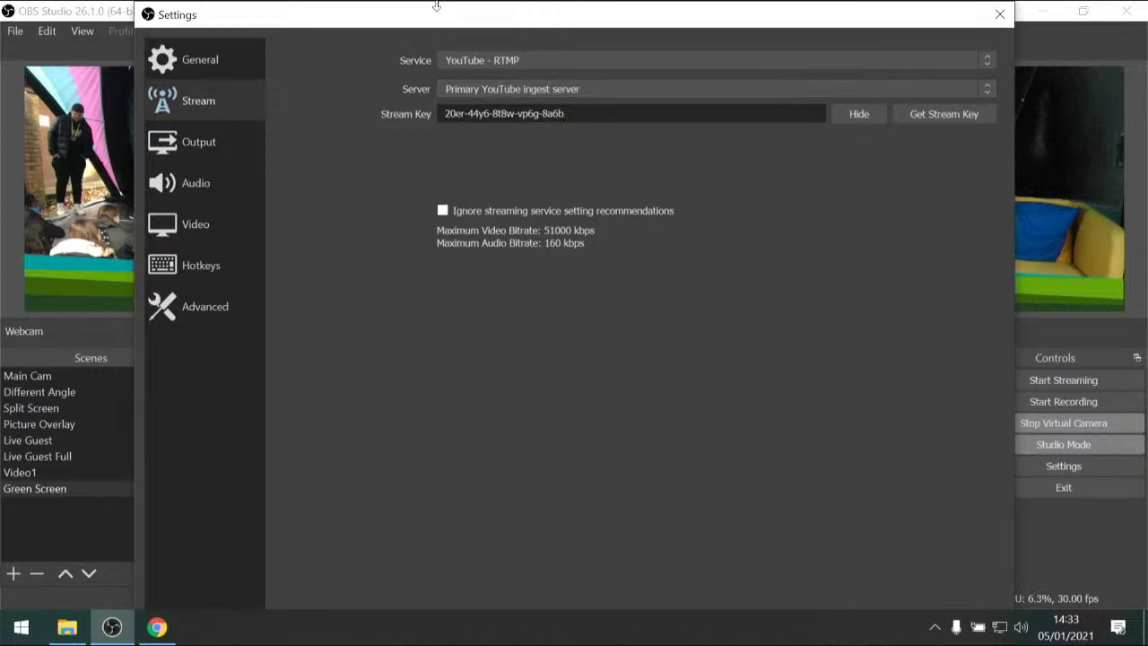
drag(436, 7, 410, 28)
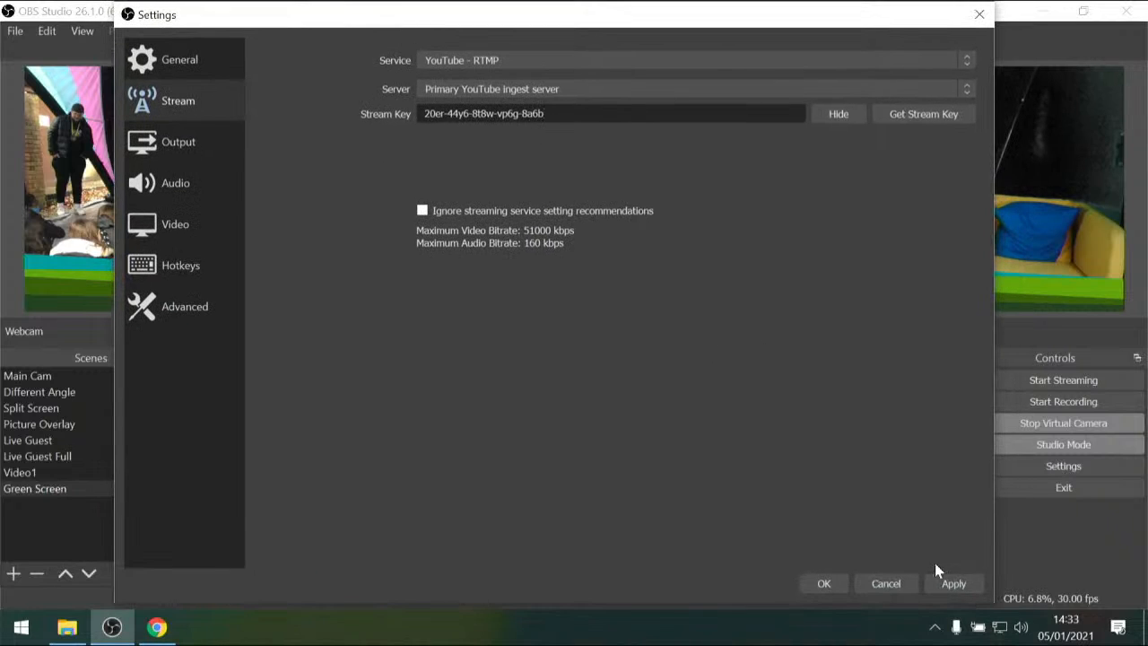
click(951, 585)
click(818, 584)
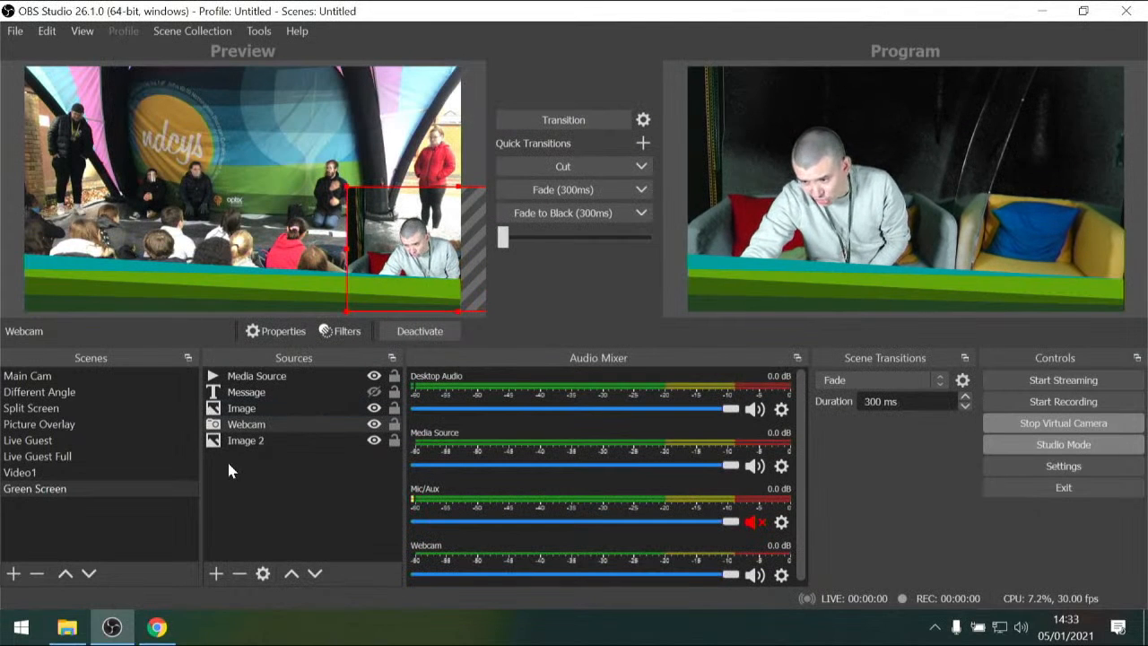
Load the Main Cam scene into the preview and transition it to the program output
click(58, 388)
click(45, 376)
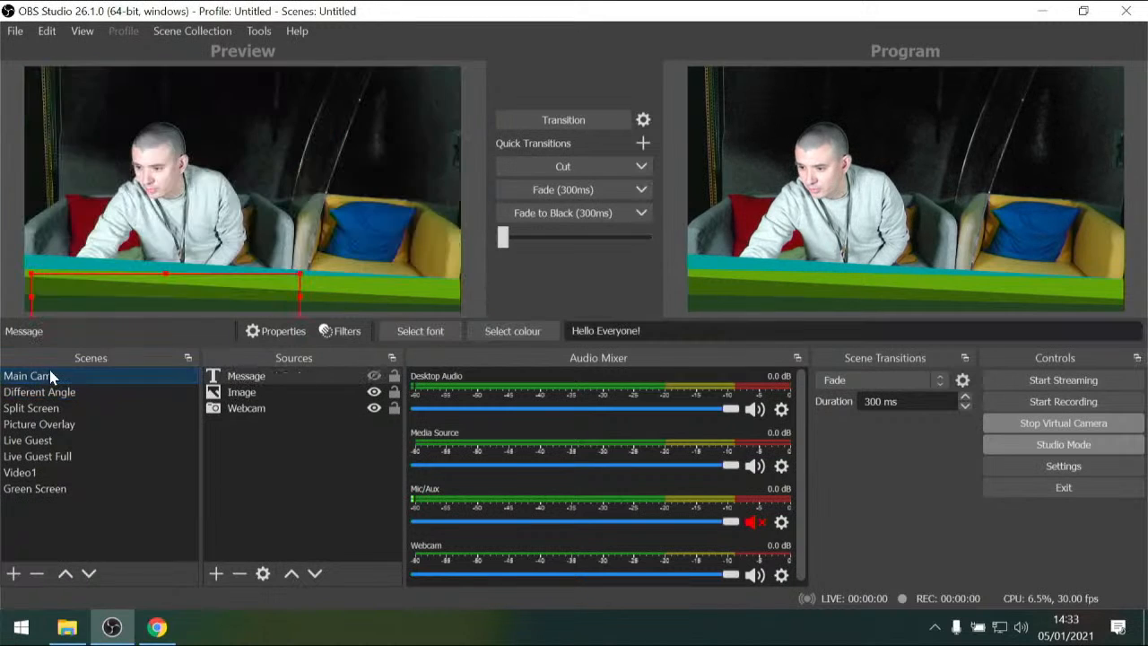
click(506, 125)
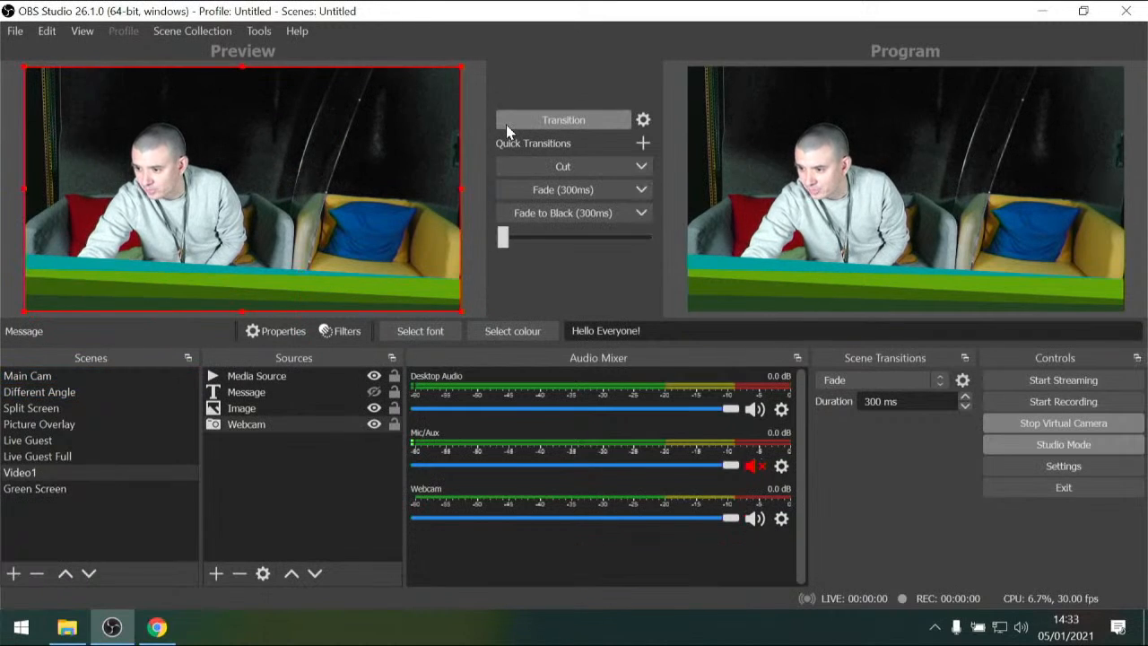
Turn off the webcam's Chroma Key filter and close its filters window
click(339, 328)
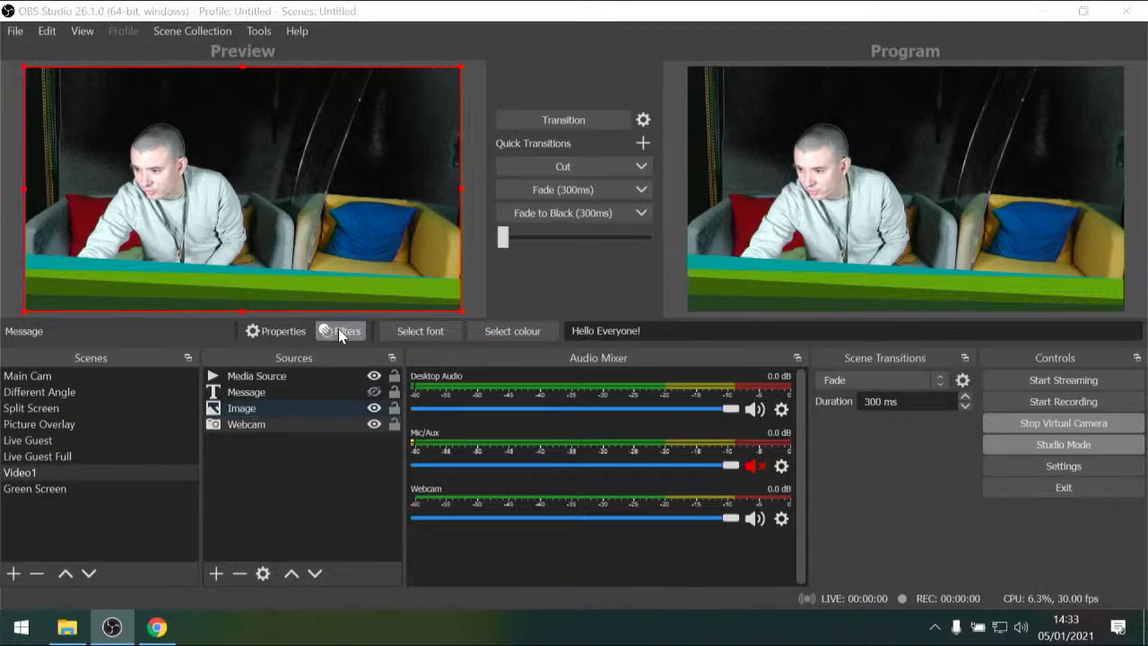
click(212, 376)
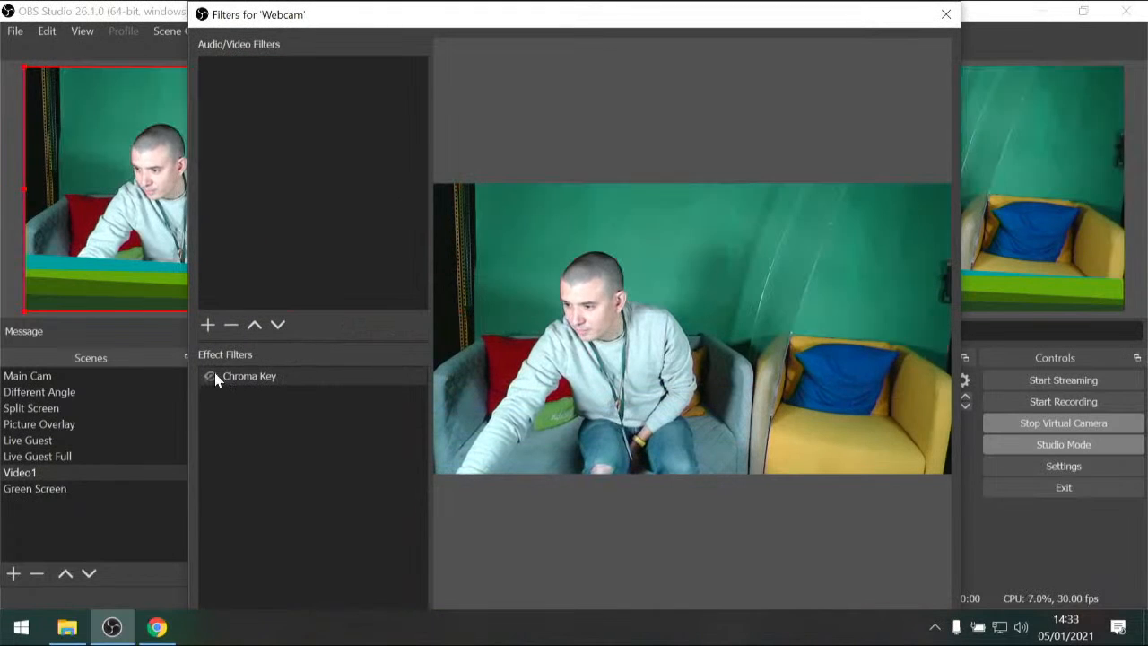
click(942, 21)
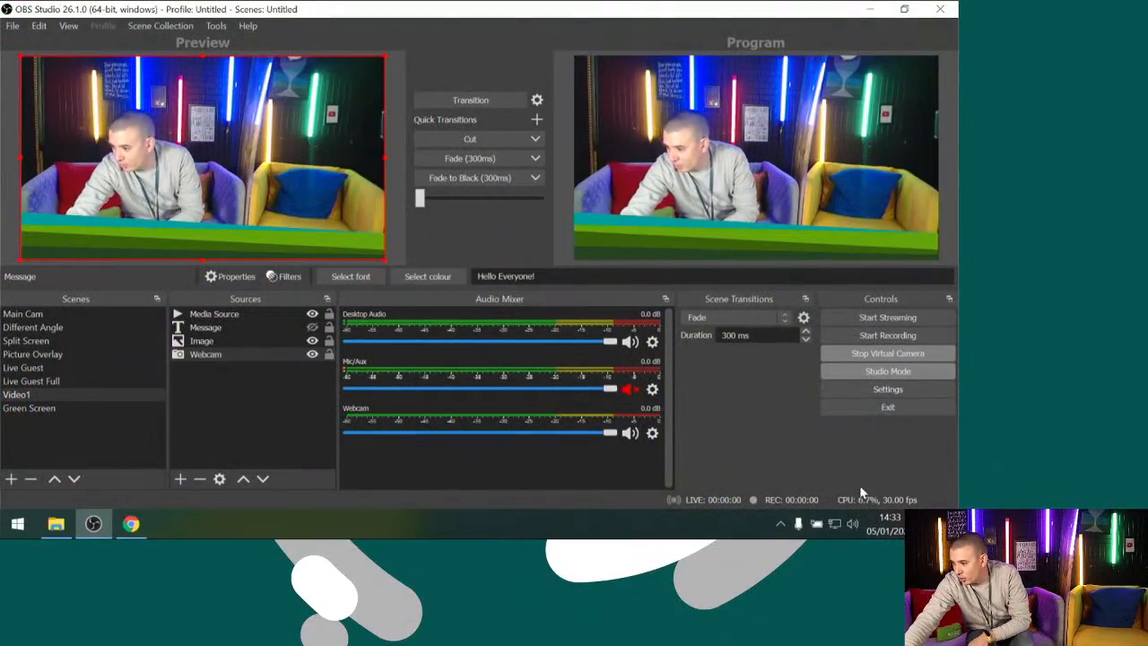
Examine the output, stream, general and video settings, and close the settings window
click(879, 390)
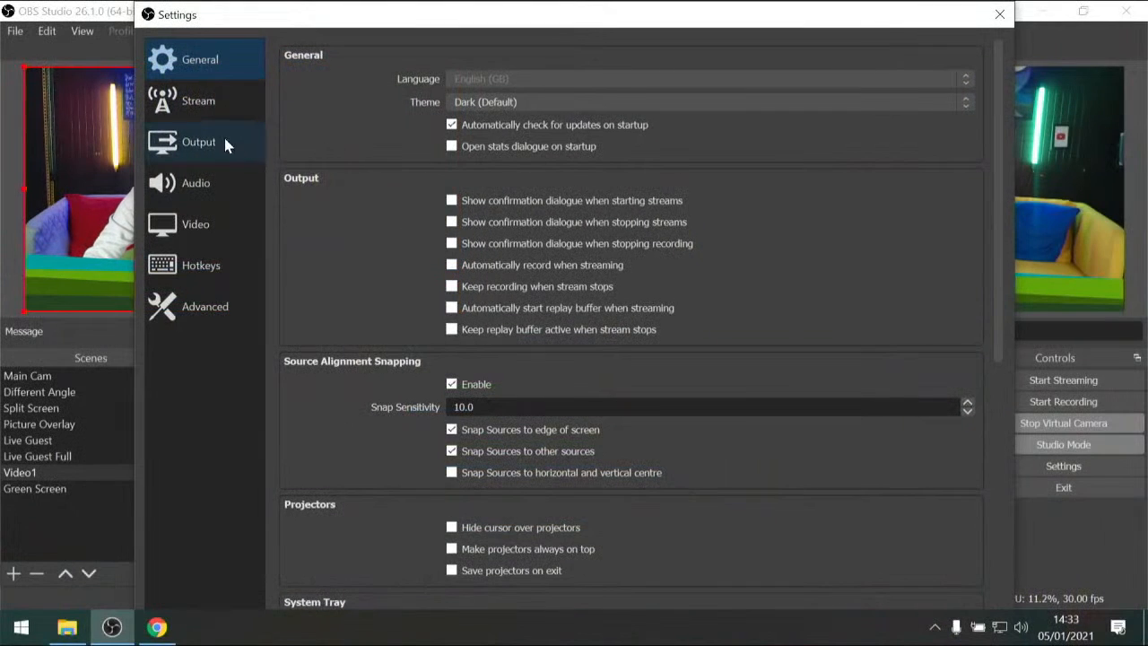
click(224, 143)
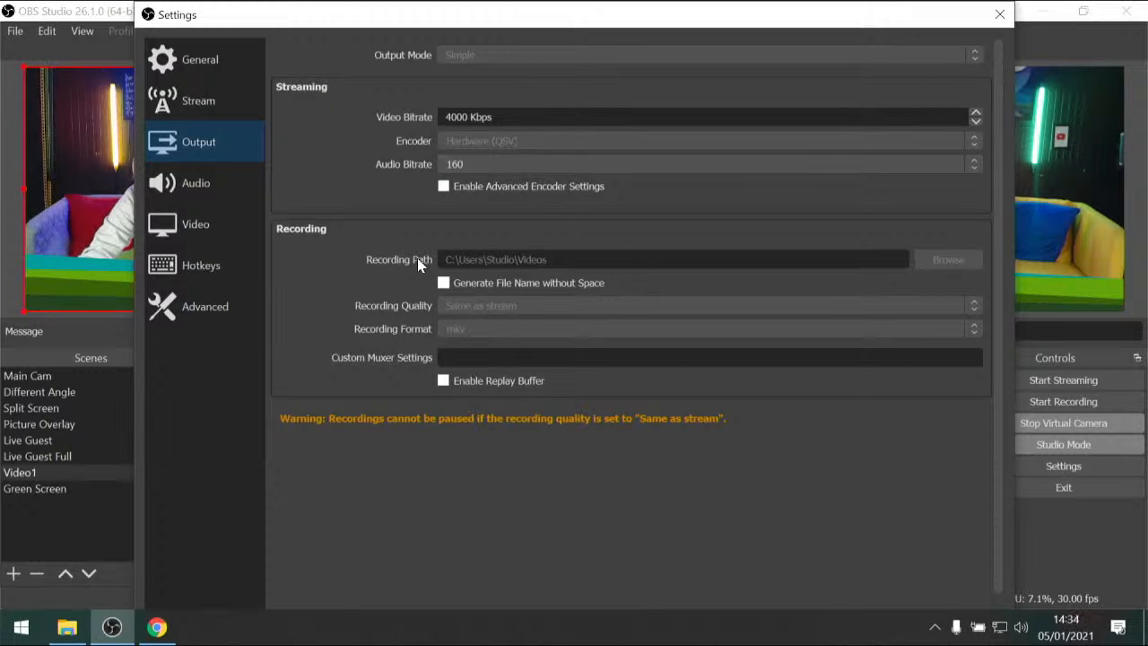
click(218, 110)
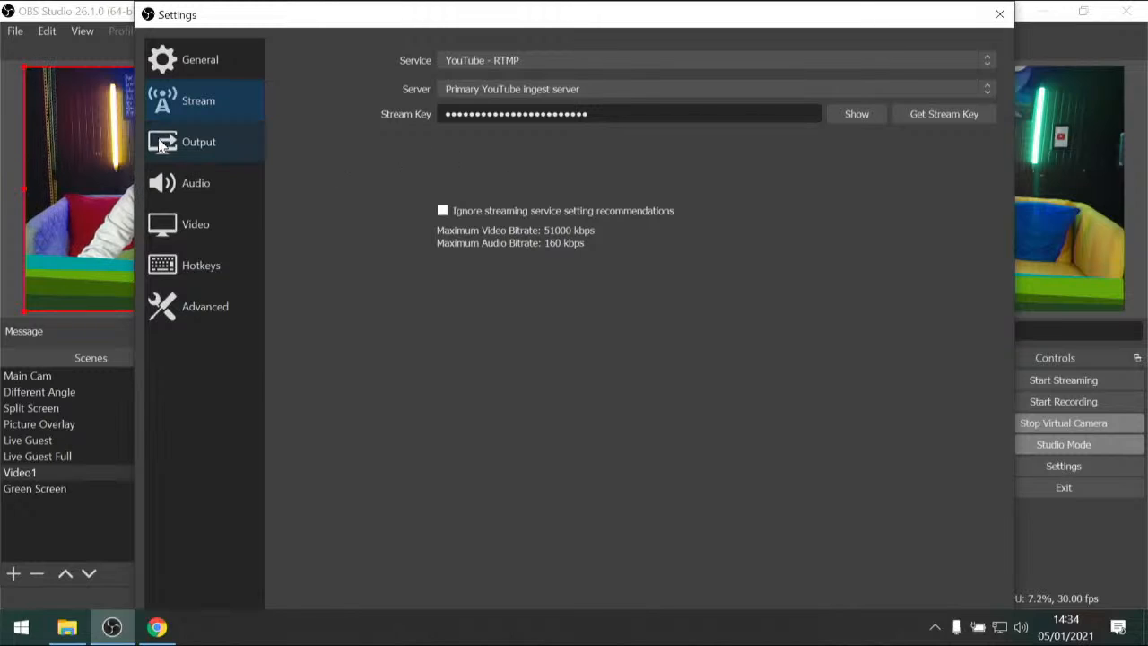
click(186, 61)
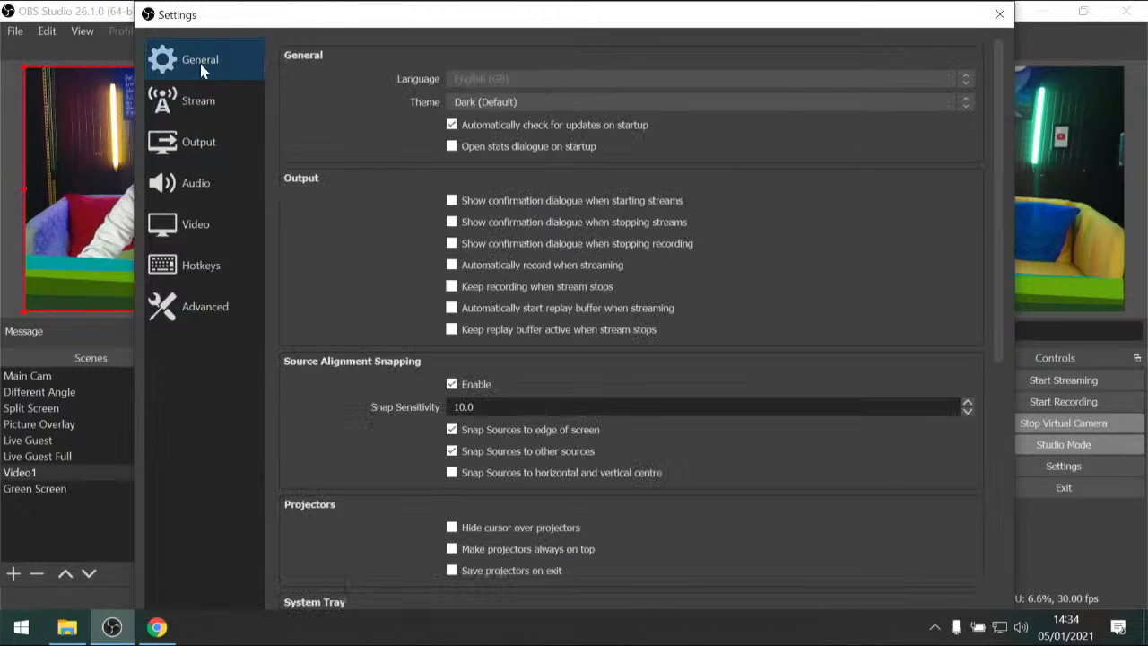
click(201, 231)
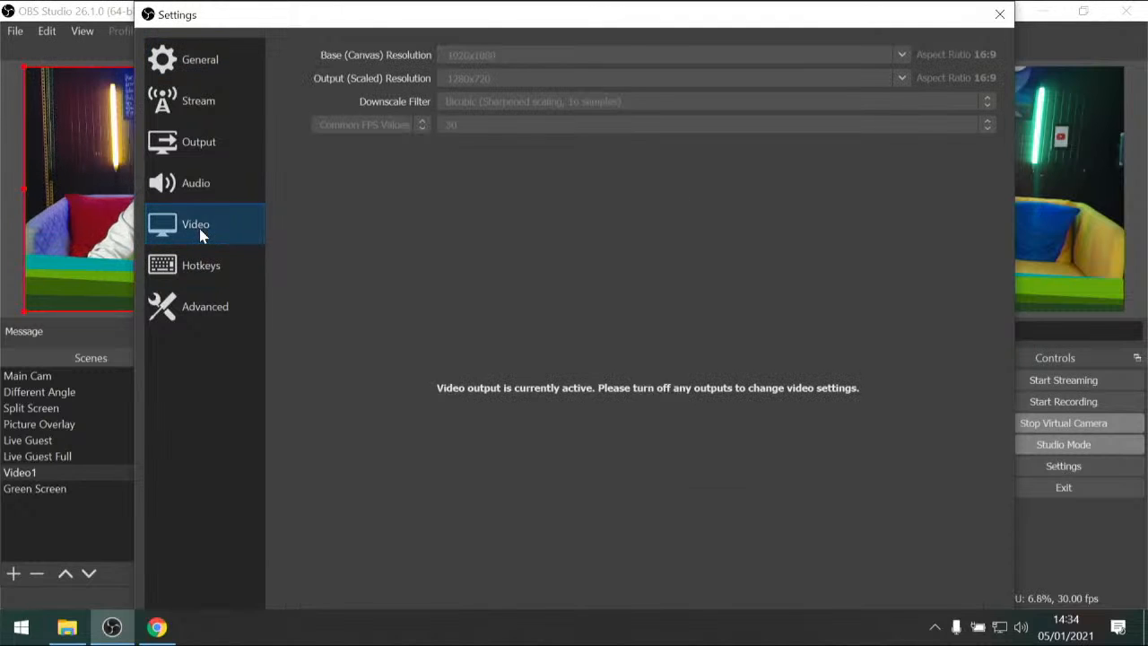
click(1094, 425)
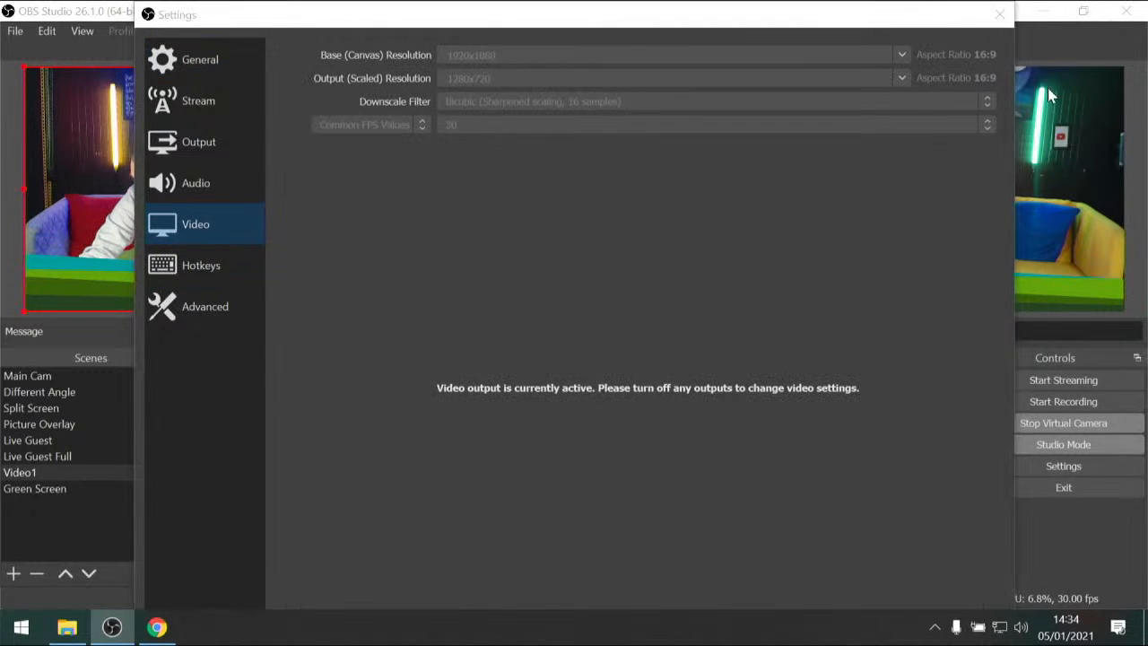
click(1008, 27)
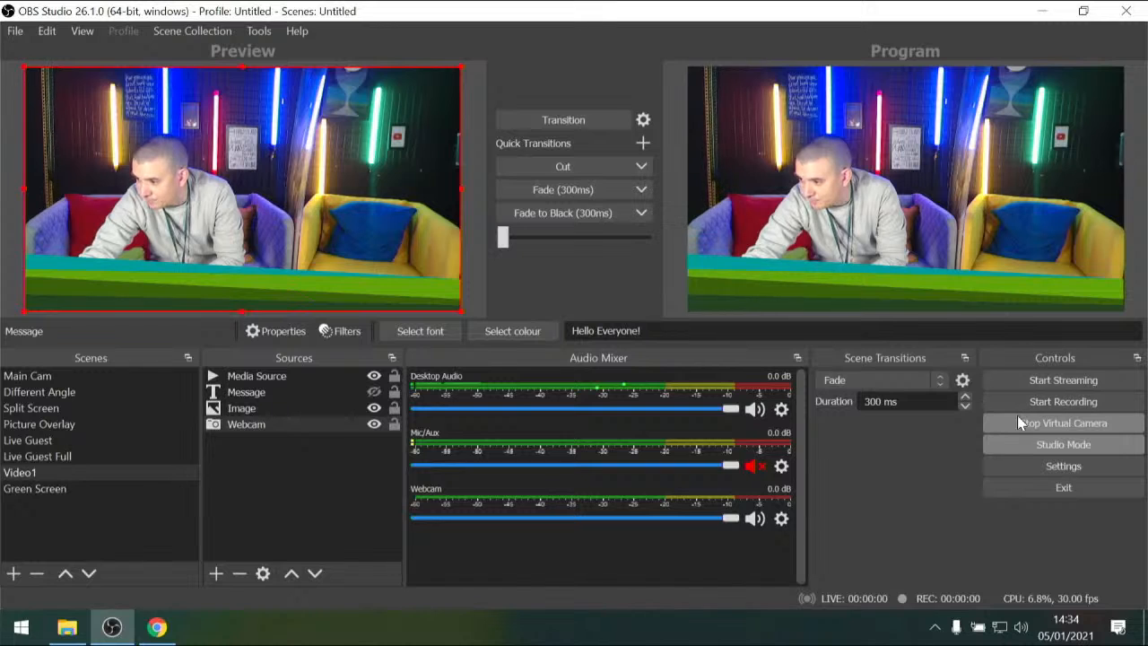
Stop the virtual camera, set the output (scaled) resolution to 1920x1080 in the video settings, and apply it
click(1019, 422)
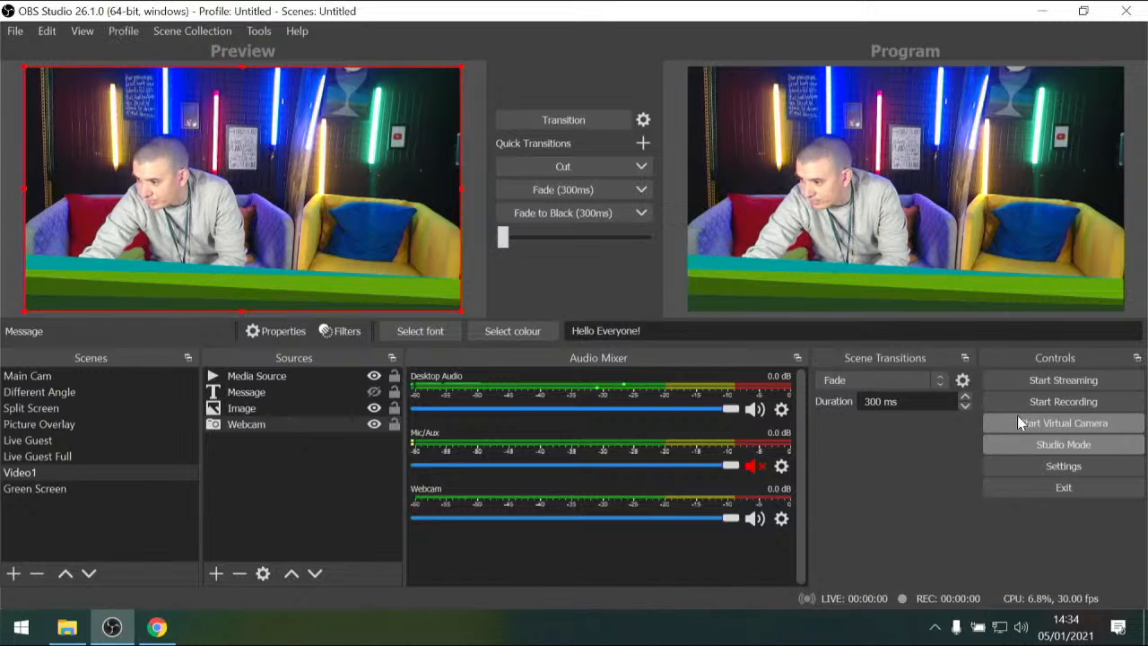
click(1028, 469)
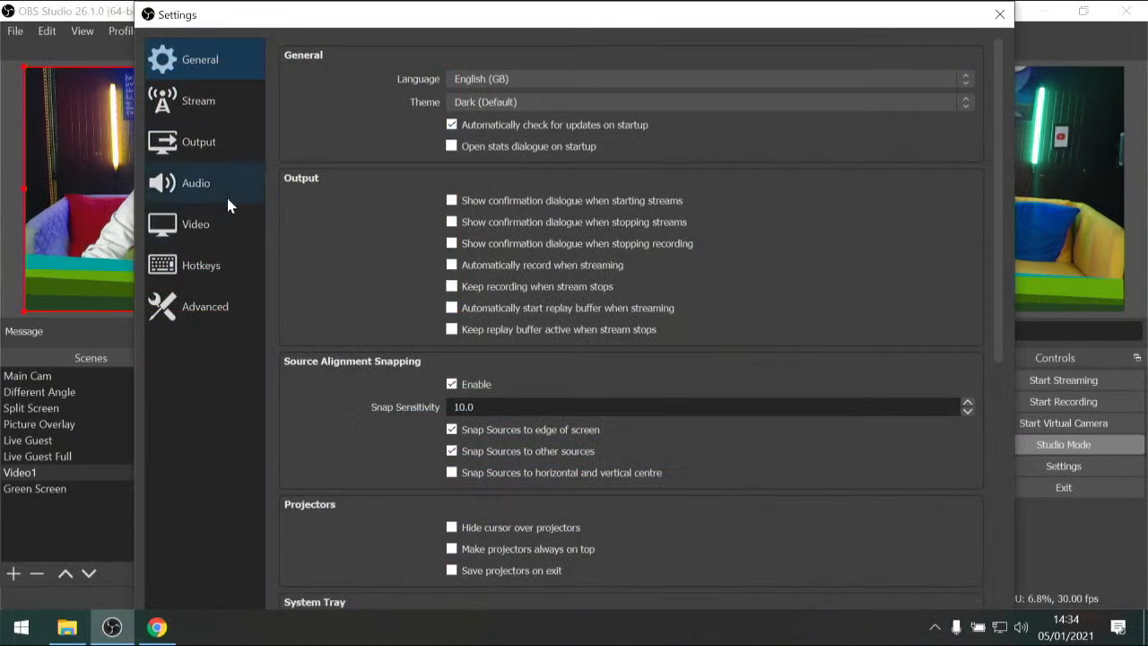
click(195, 233)
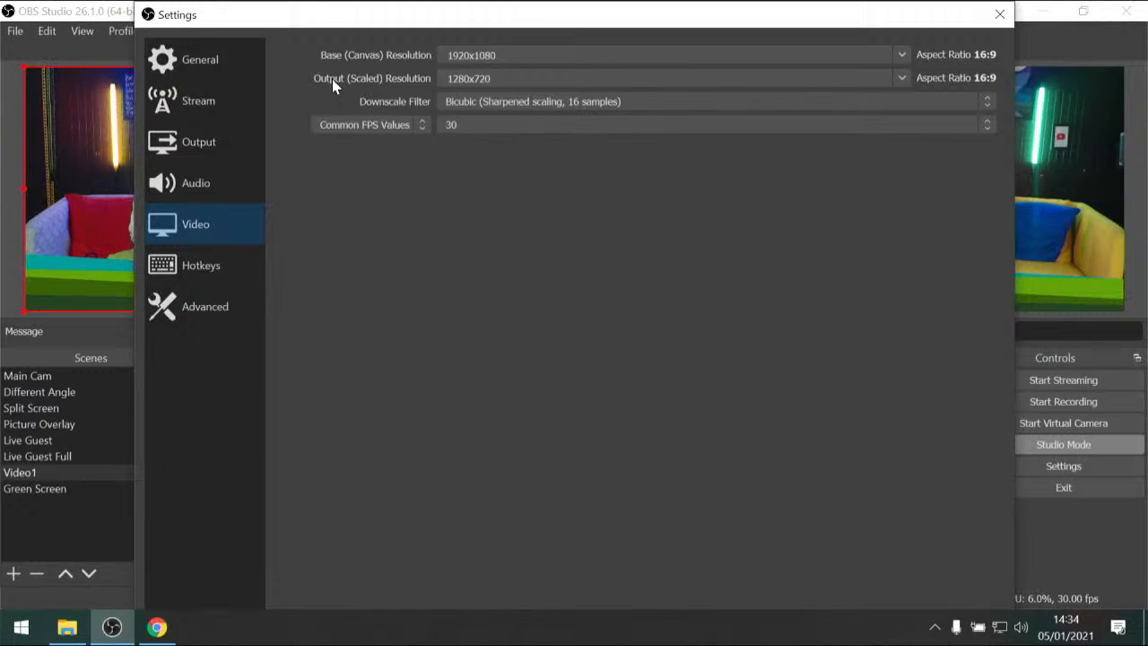
click(902, 78)
click(509, 93)
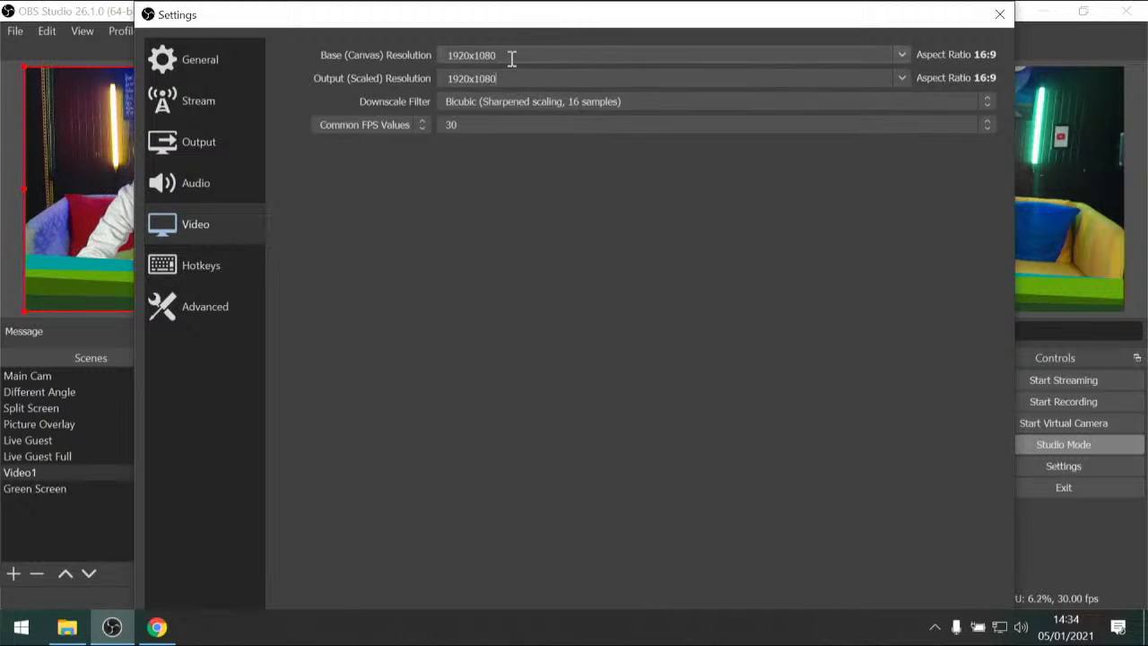
drag(777, 6, 734, 25)
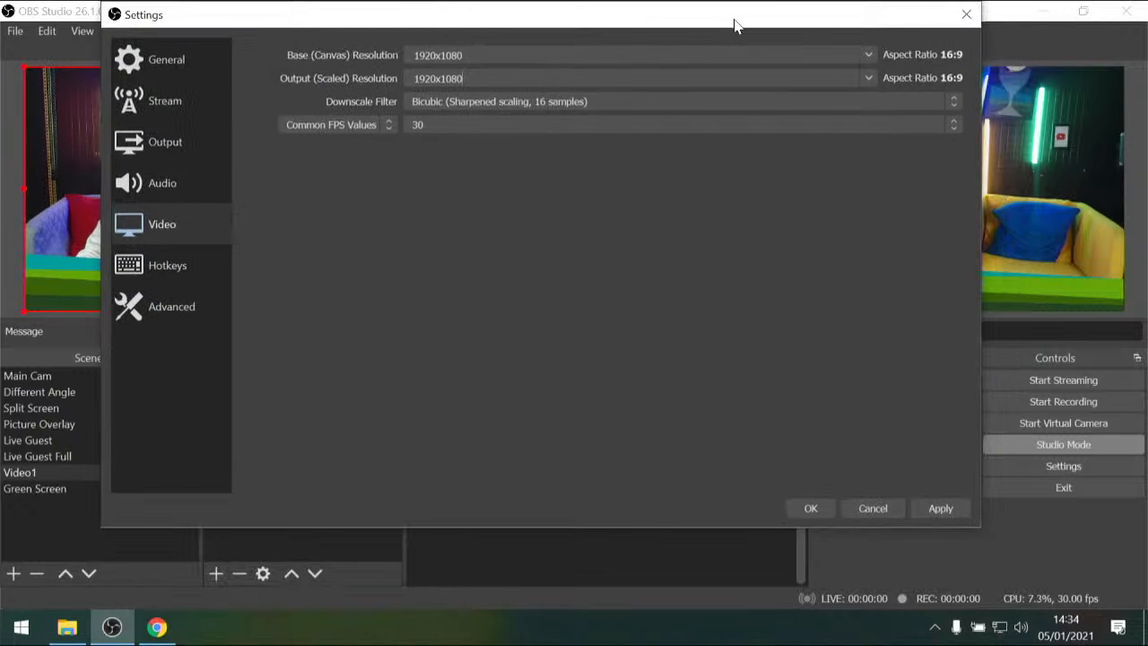
click(940, 508)
click(808, 509)
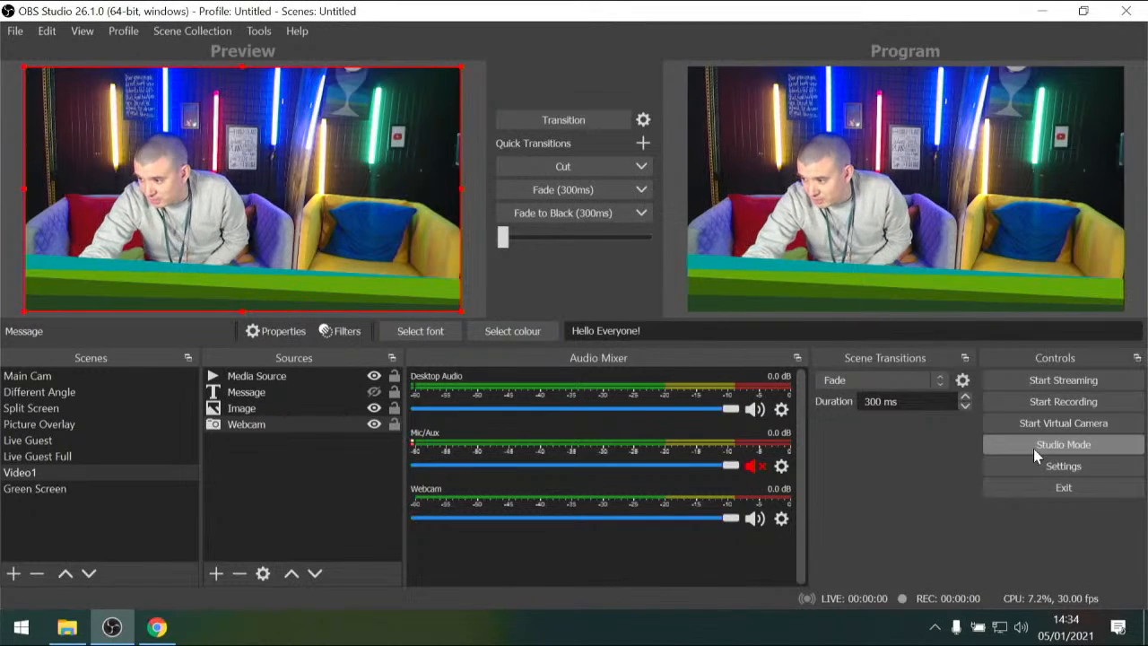
Start streaming and switch to YouTube Studio in Chrome to check the incoming stream preview
click(1043, 379)
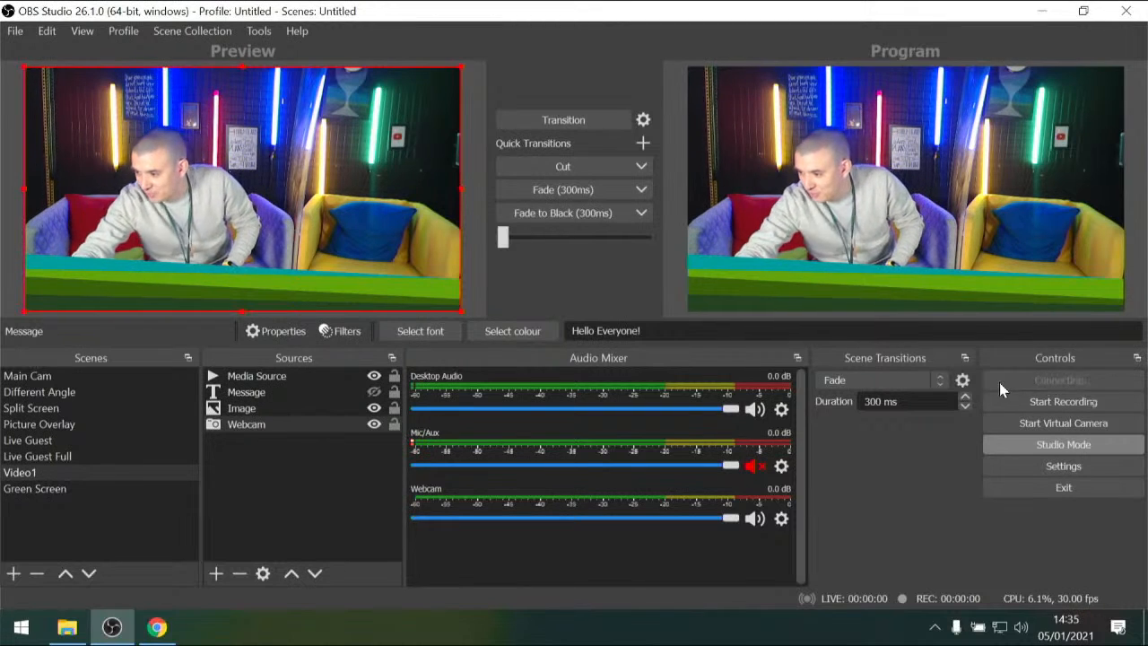
click(157, 627)
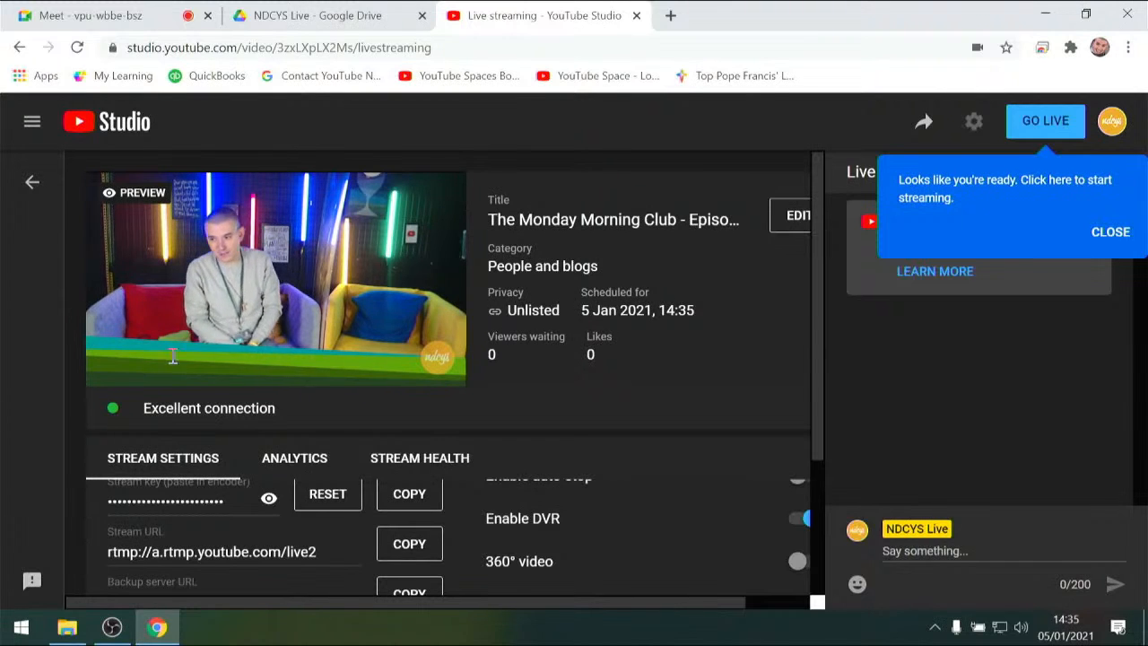
mouse_move(144, 376)
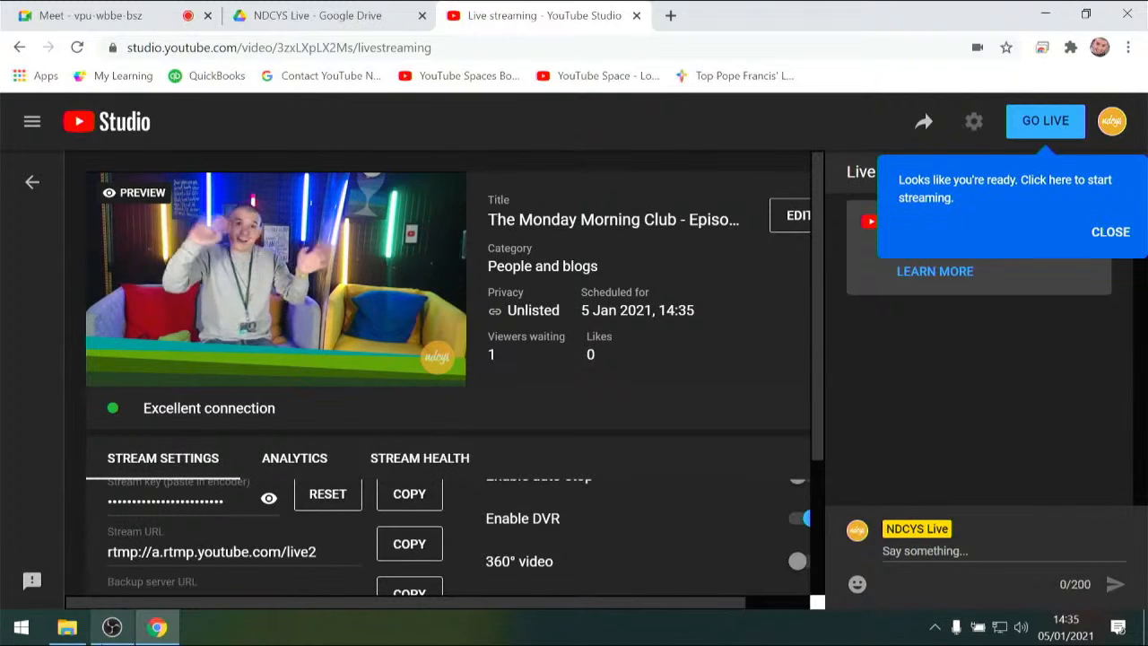
Switch to OBS Studio, play the Media Source in the Video1 scene and transition that scene to the program output
click(111, 627)
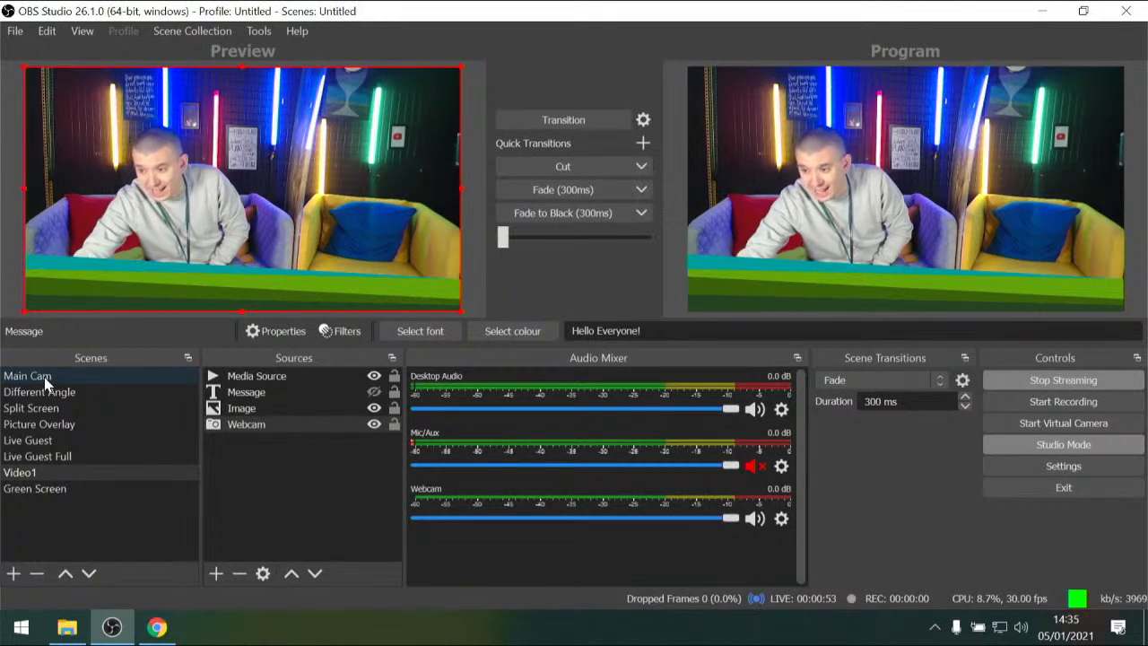
click(27, 472)
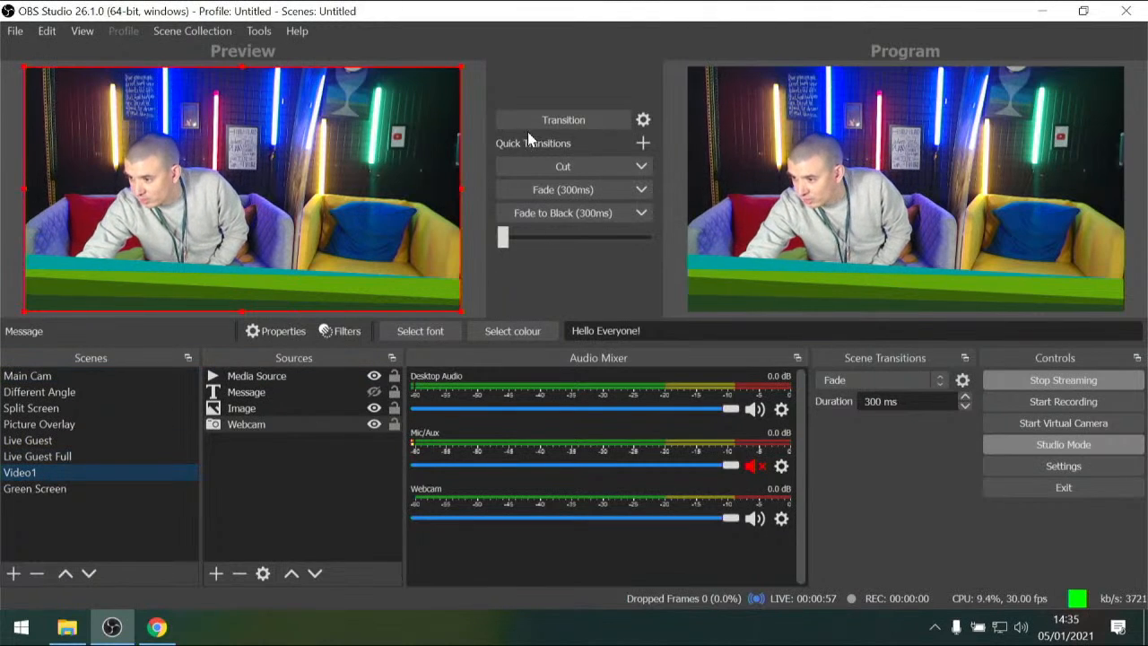
click(261, 377)
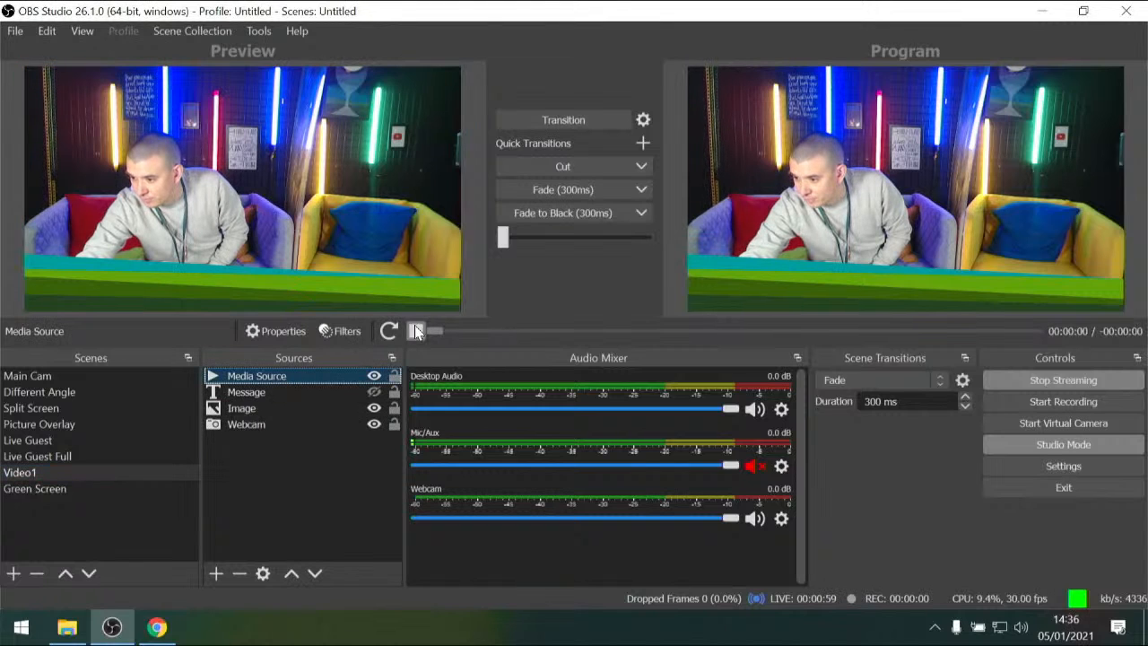
click(387, 331)
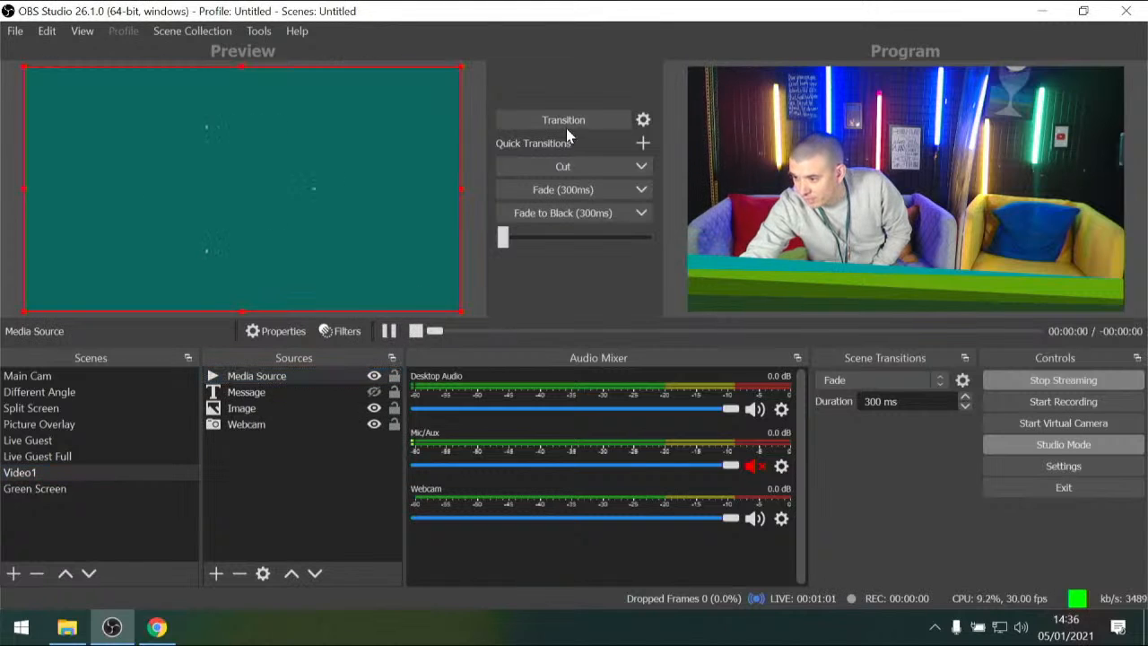
click(562, 122)
Switch to YouTube Studio in Chrome and take the scheduled Monday Morning Club stream live
click(151, 629)
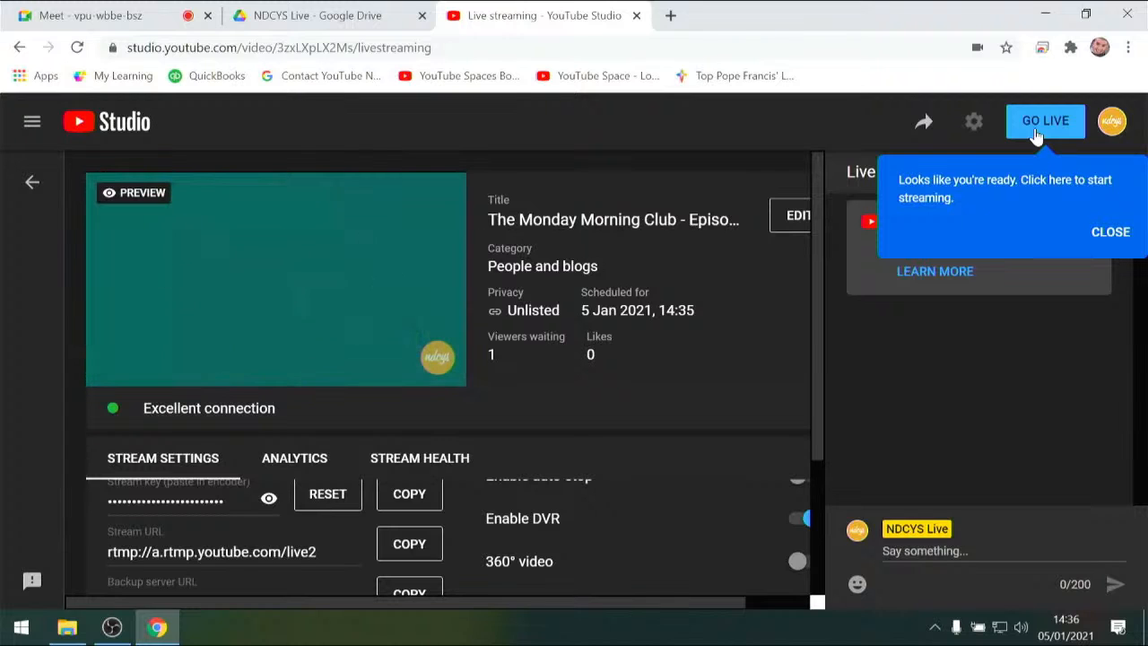
click(1041, 122)
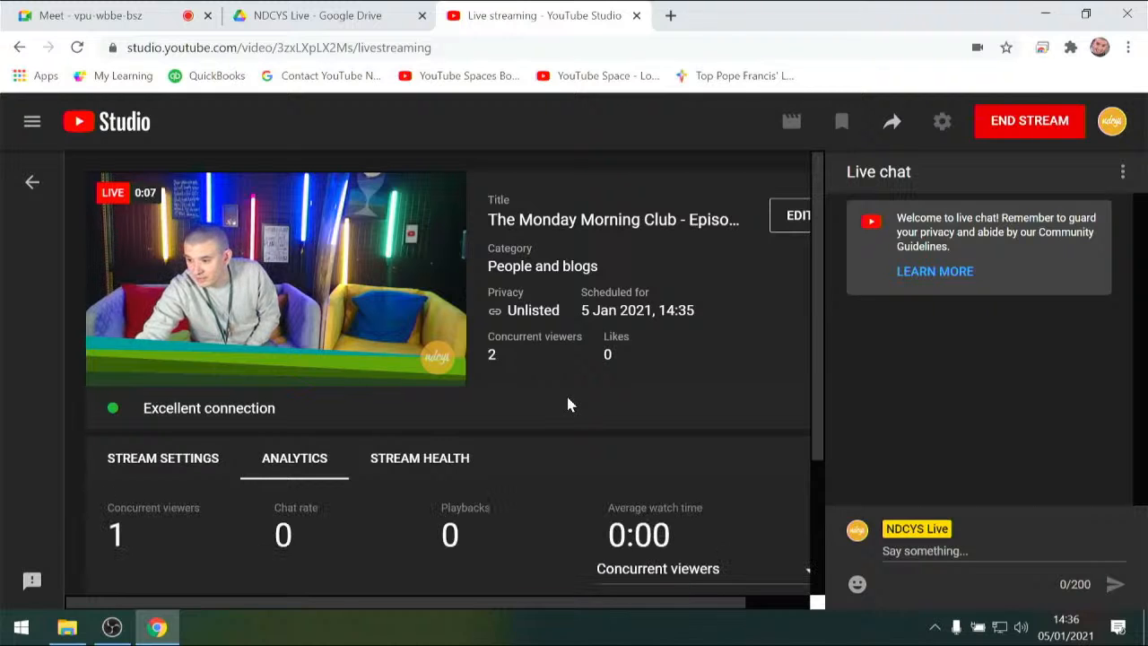
Switch between OBS Studio and YouTube Studio to check the running live stream on both sides
click(109, 626)
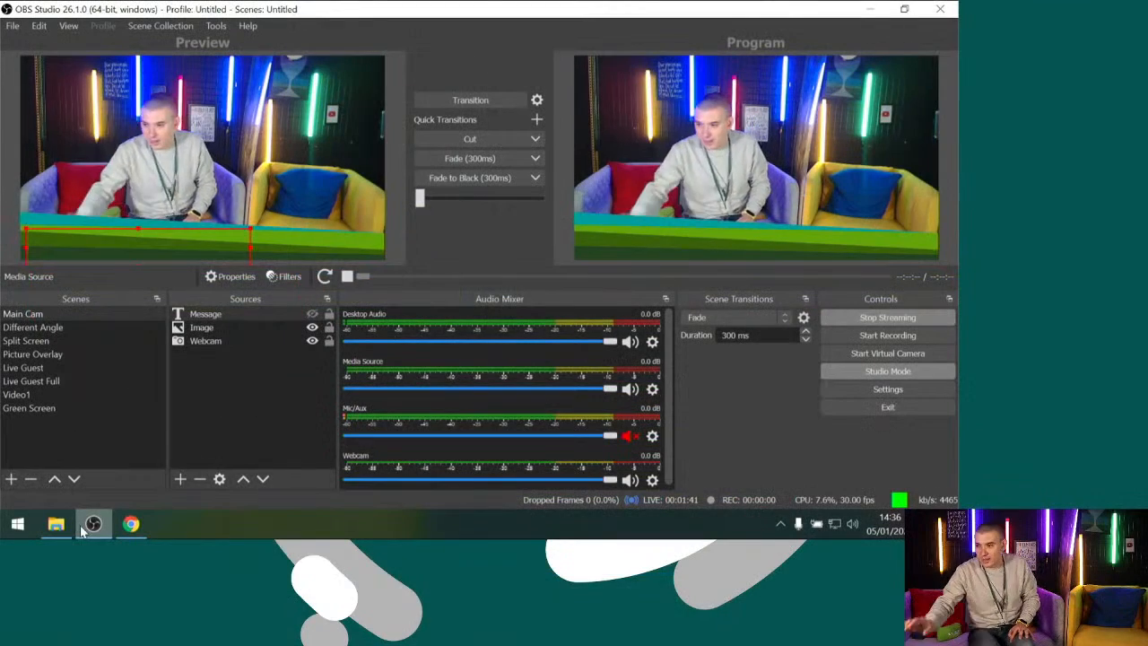
click(131, 524)
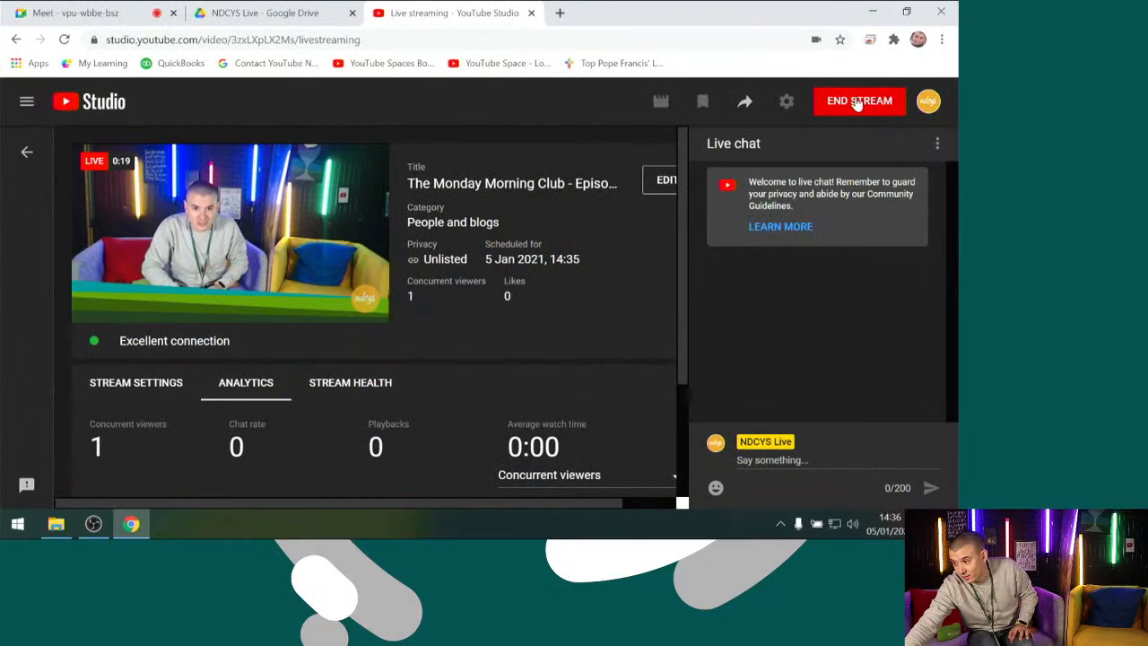
click(93, 524)
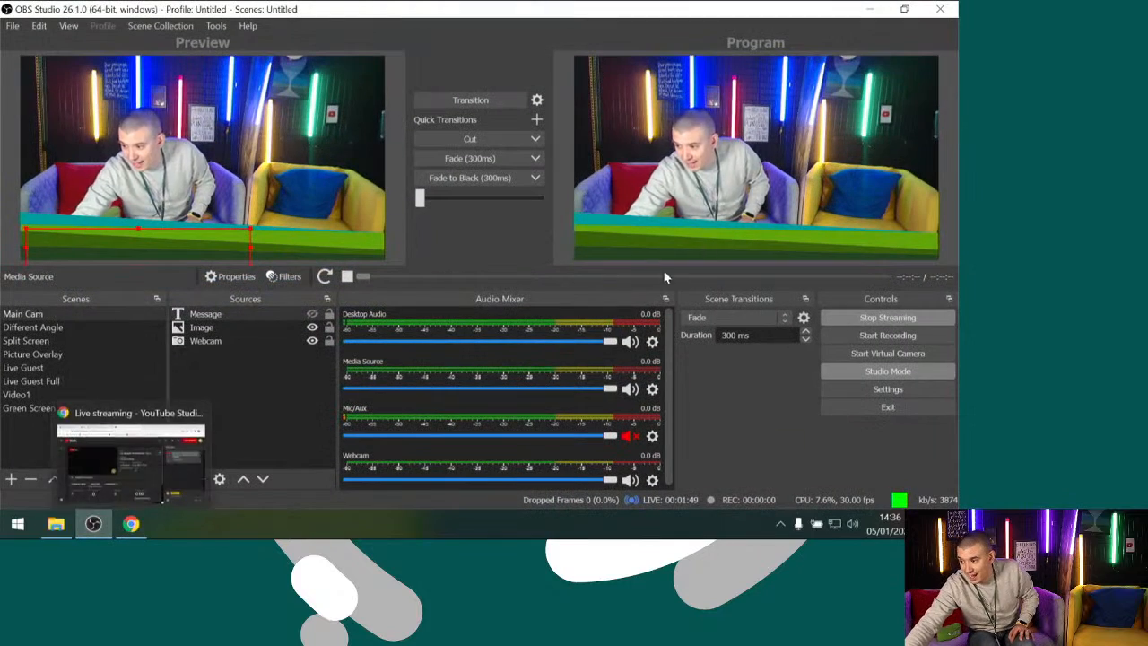